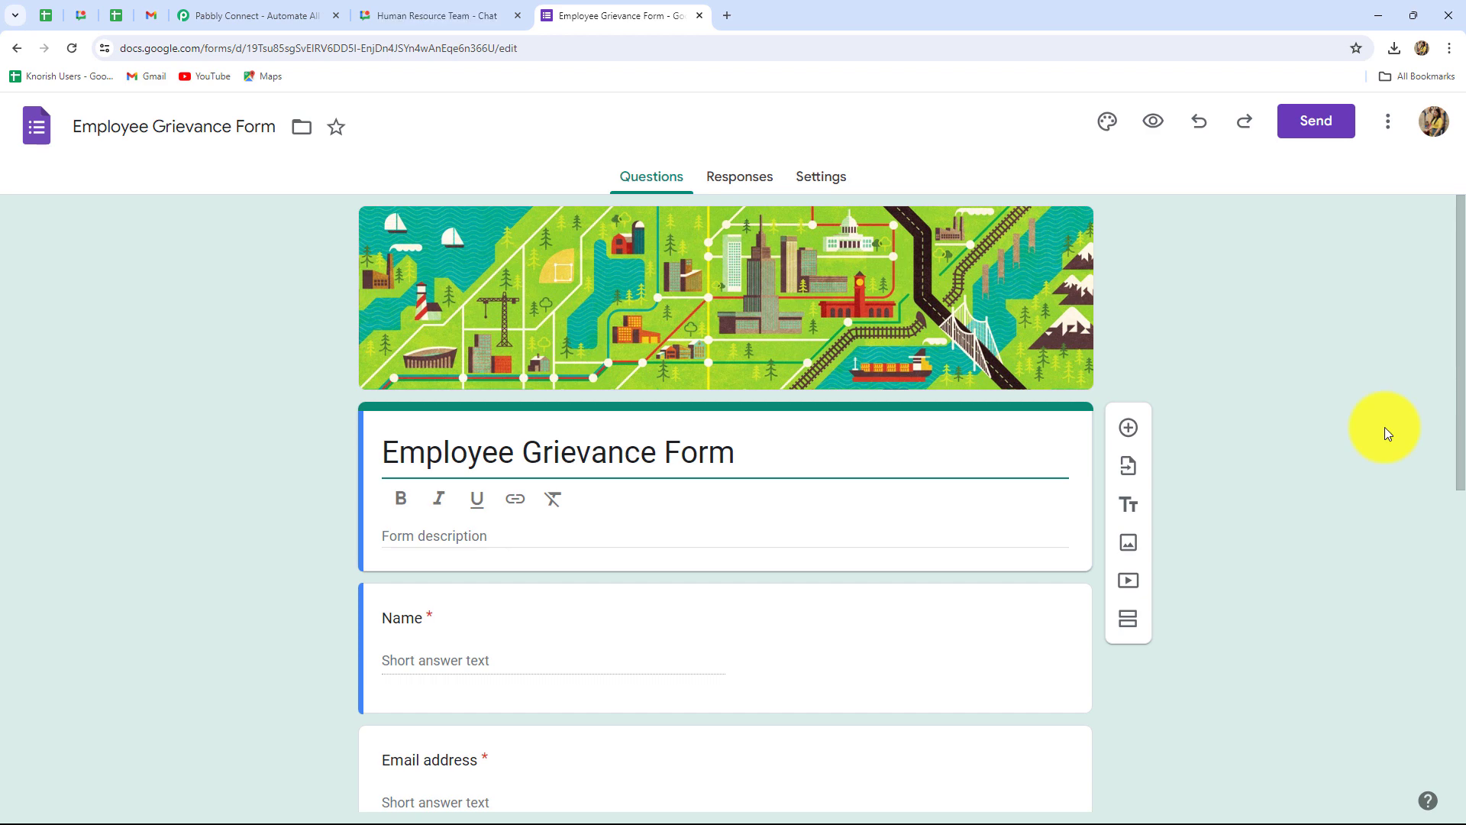
Step: Check the Human Resource Team chat space, then dismiss Pabbly Connect's lifetime-offer popup
scroll(1386, 427, down, 4)
scroll(1385, 428, up, 4)
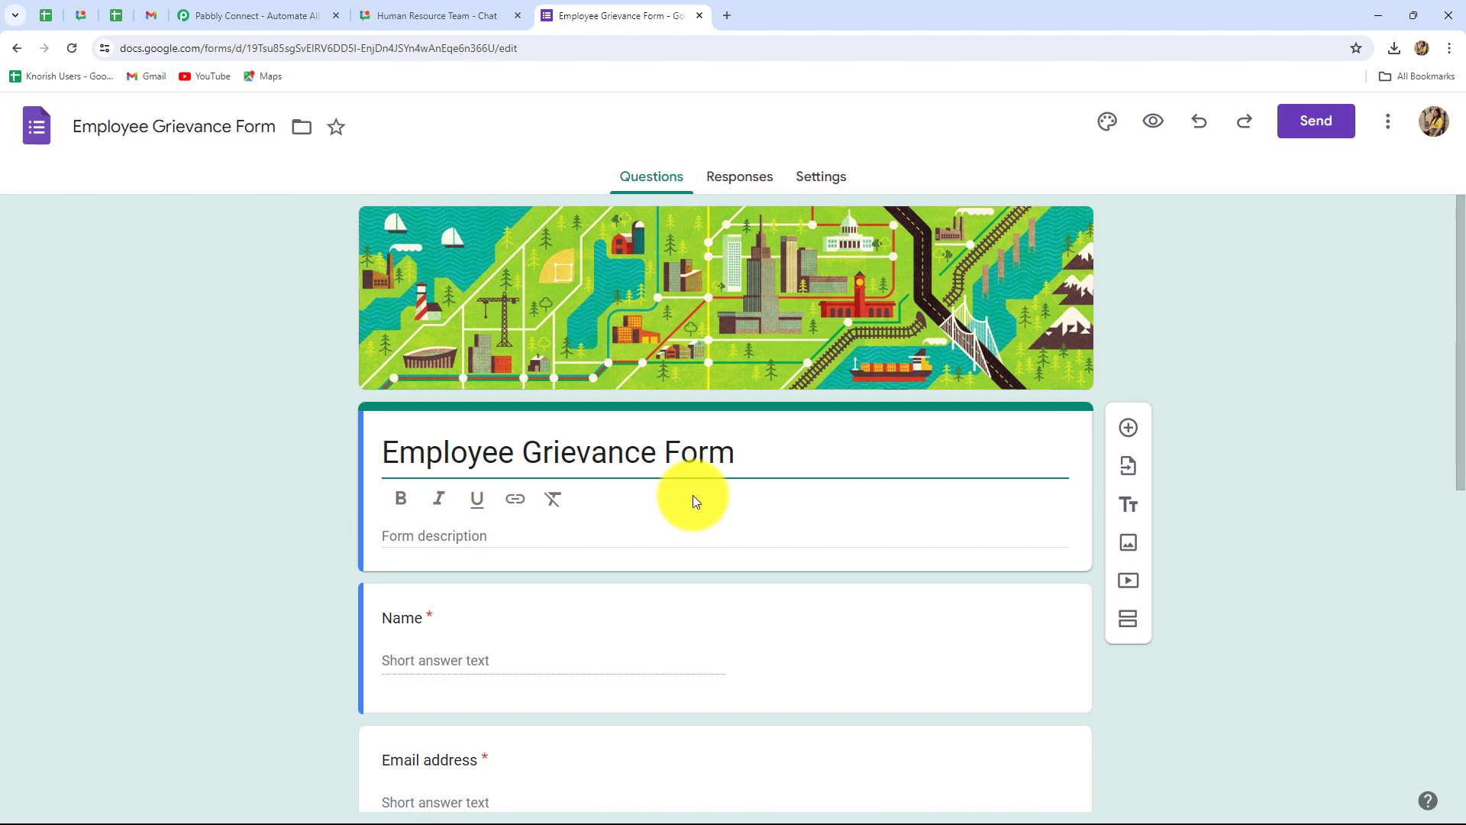
click(465, 16)
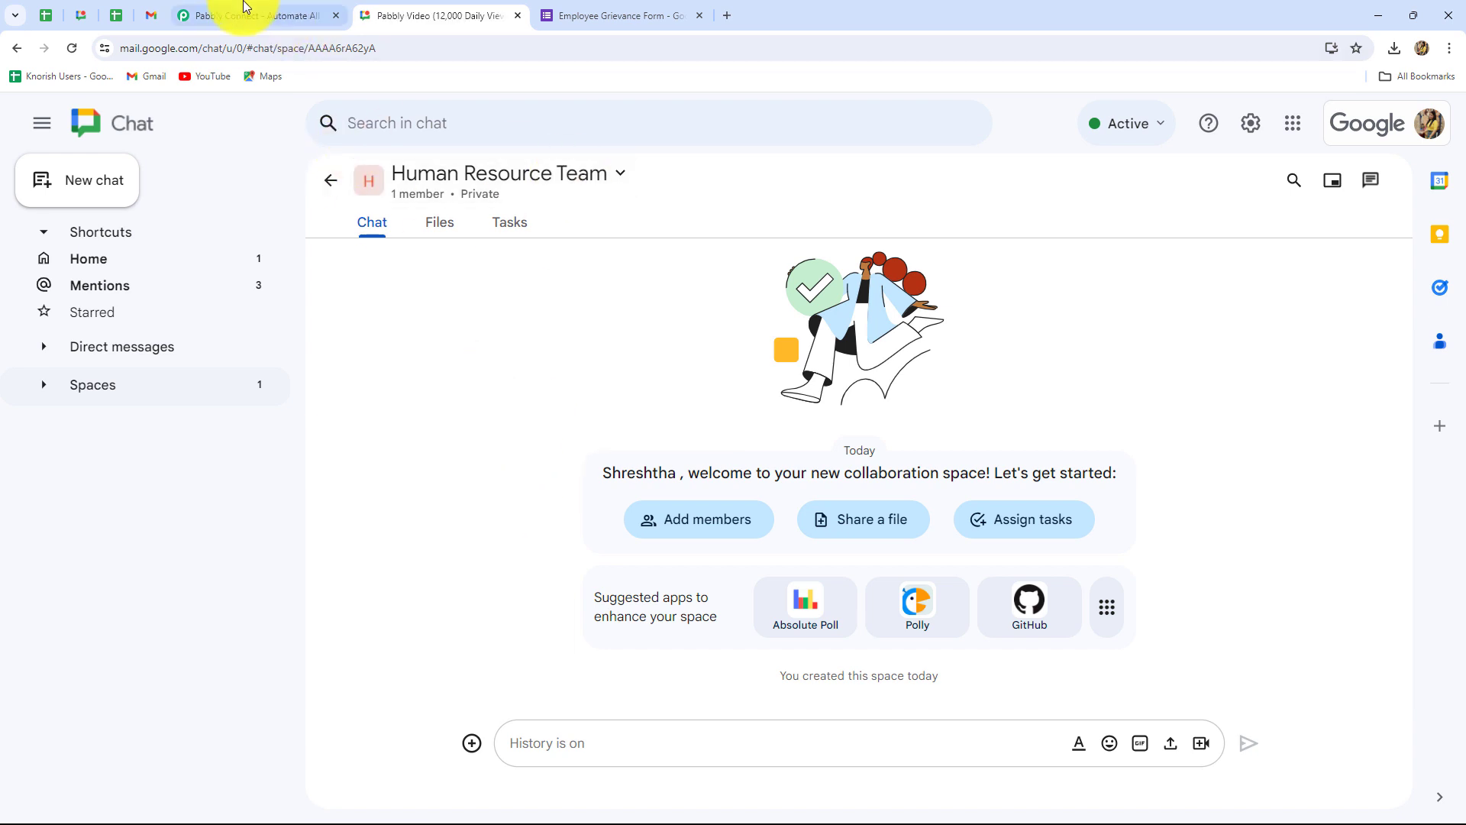
click(258, 16)
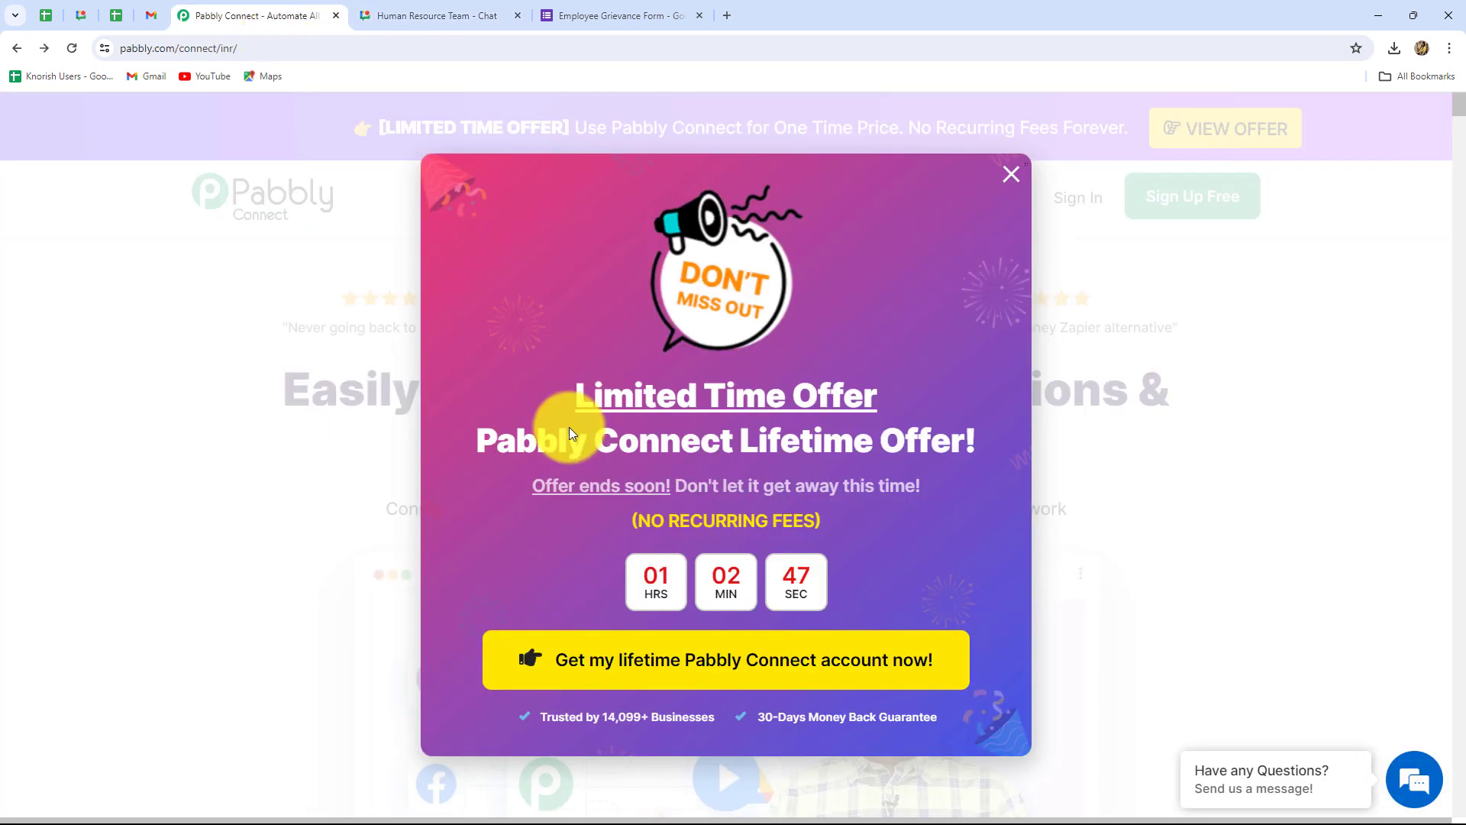
click(1041, 239)
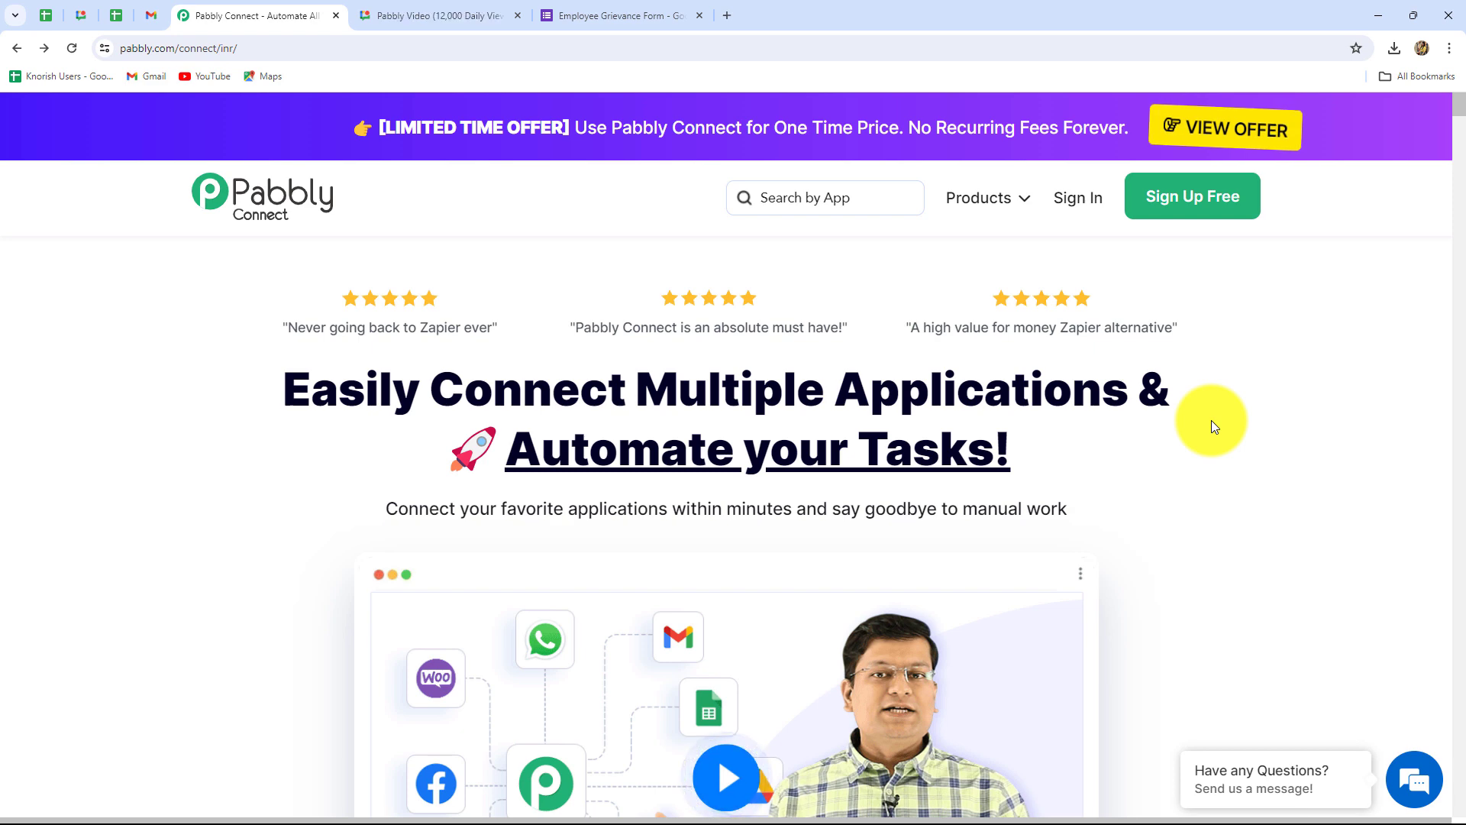
Step: Compare the grievance form and HR chat space, ending on the Pabbly Connect landing page
click(566, 6)
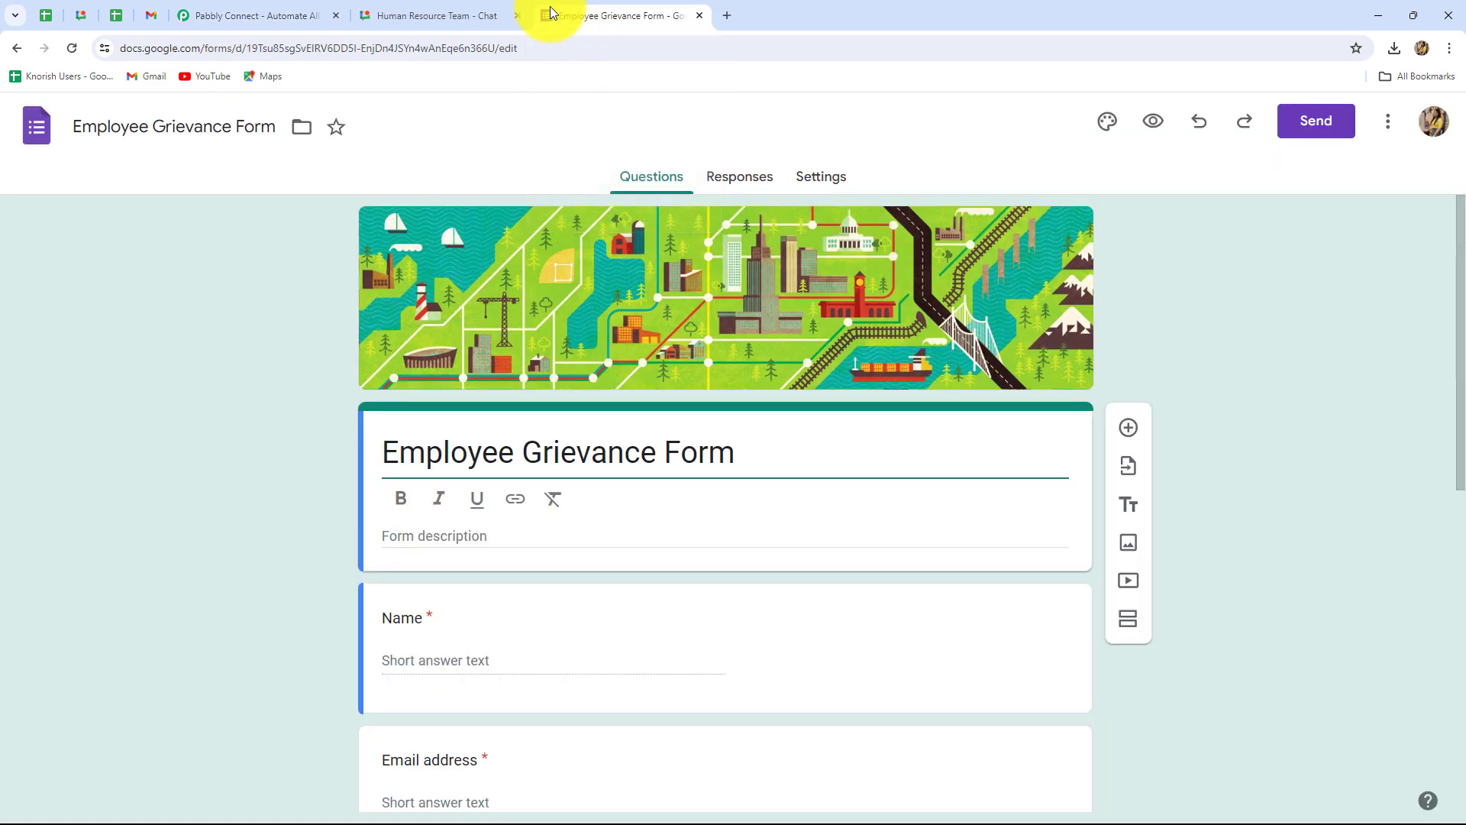
click(456, 8)
click(601, 8)
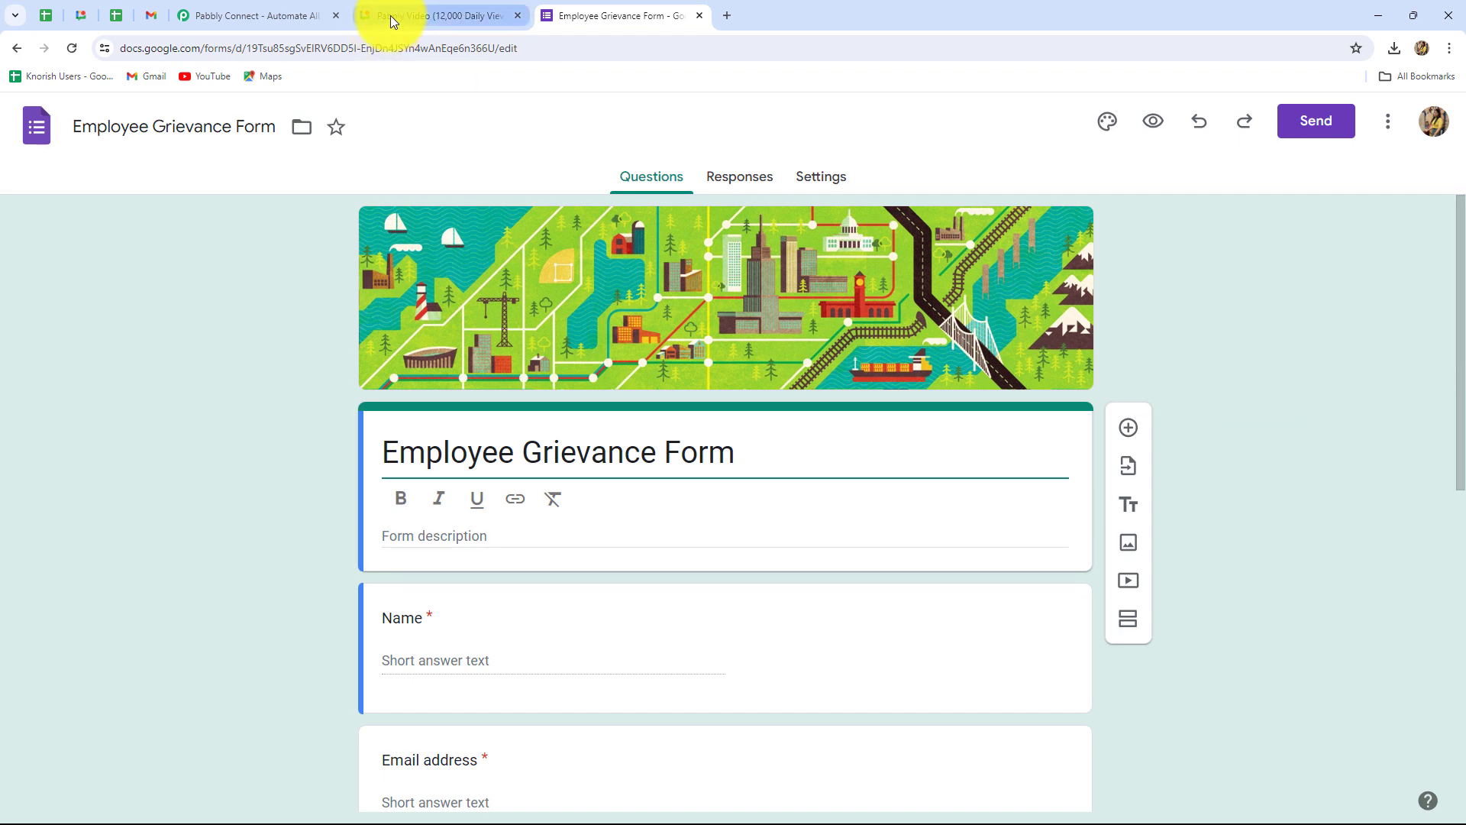
click(391, 15)
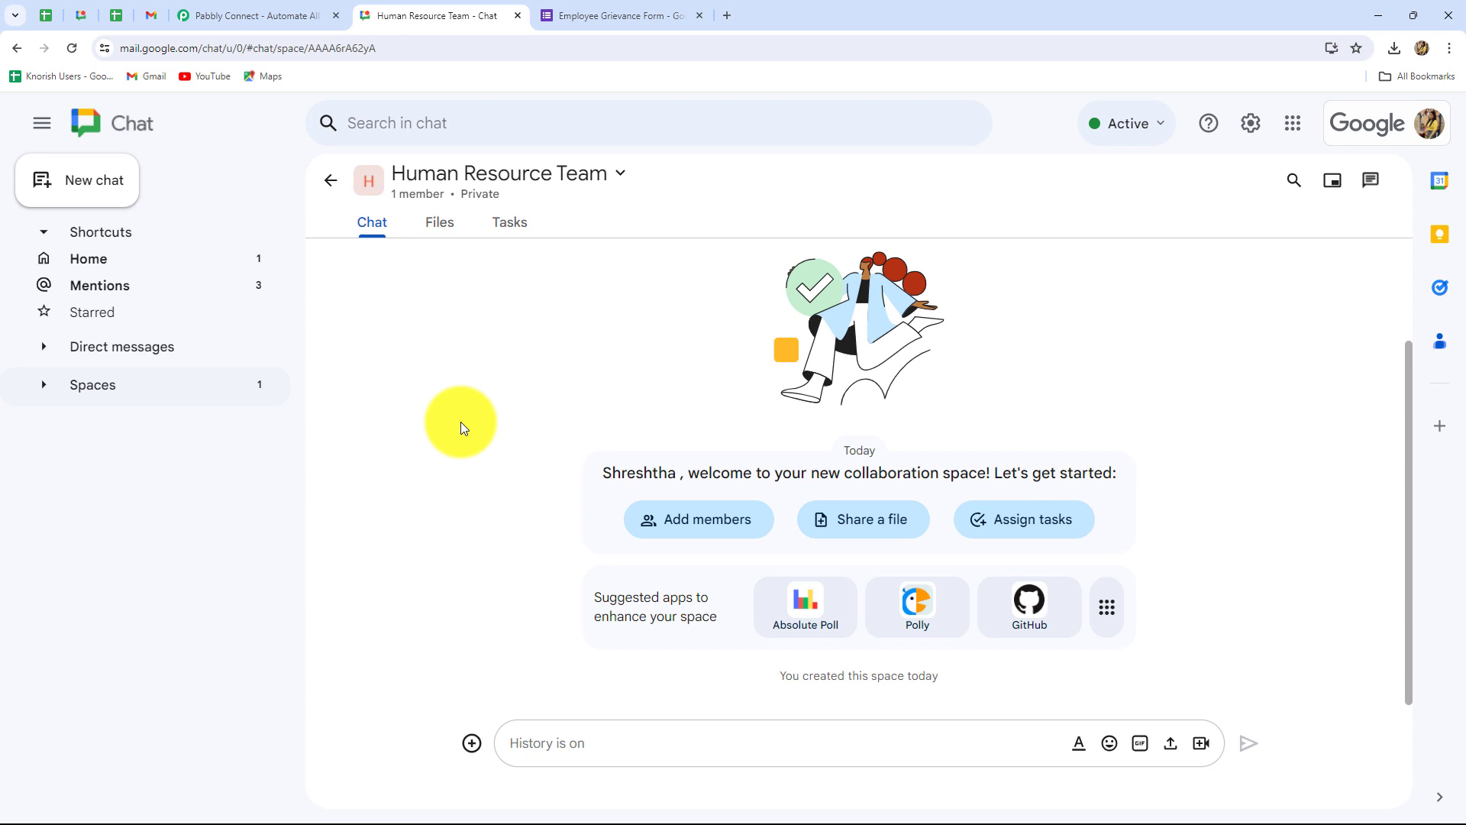
click(239, 16)
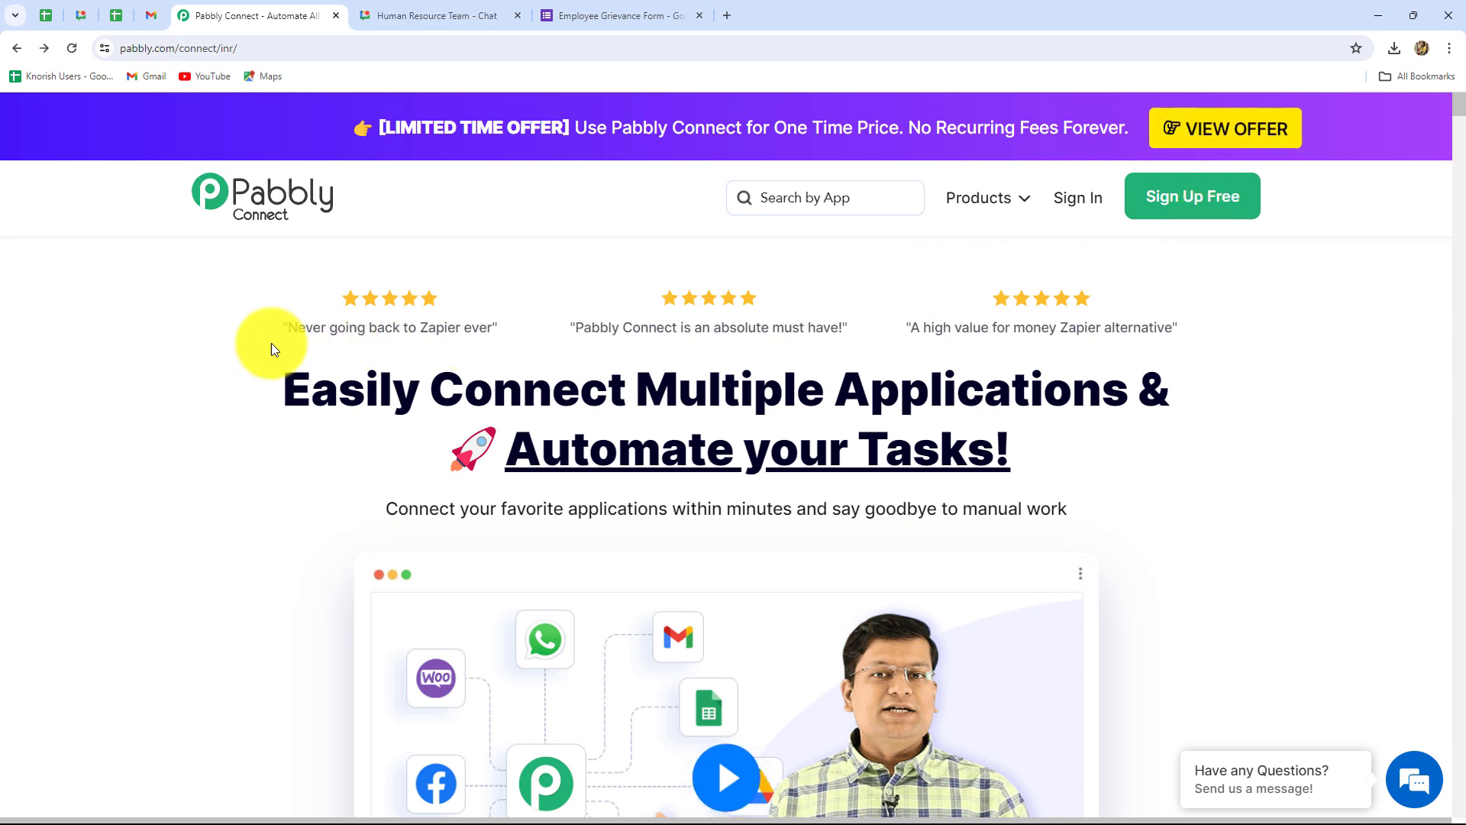
drag(293, 375, 1181, 447)
Step: Sign in to the Pabbly account from the landing page
click(1181, 447)
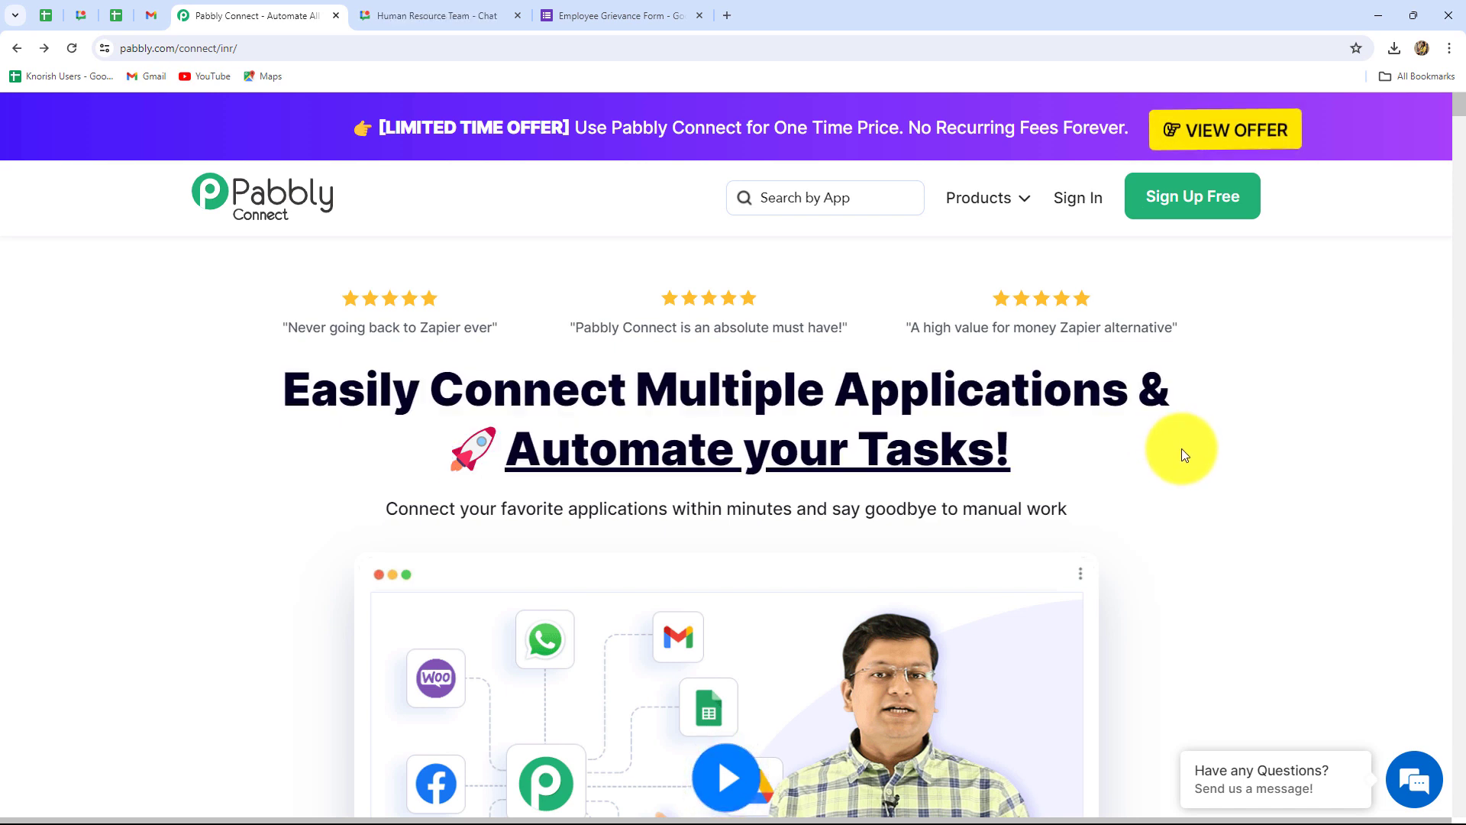
click(1068, 200)
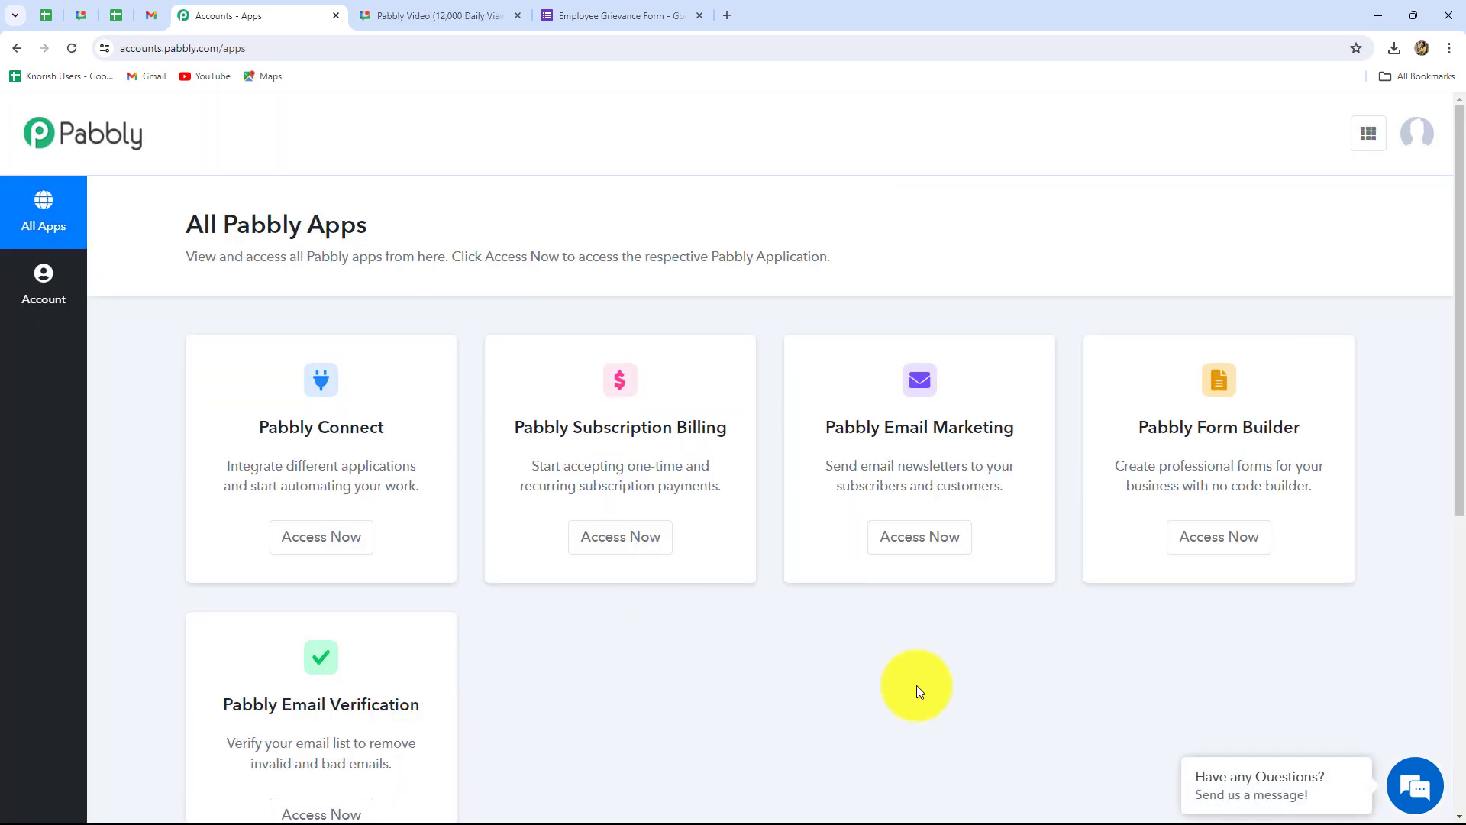
scroll(916, 685, down, 2)
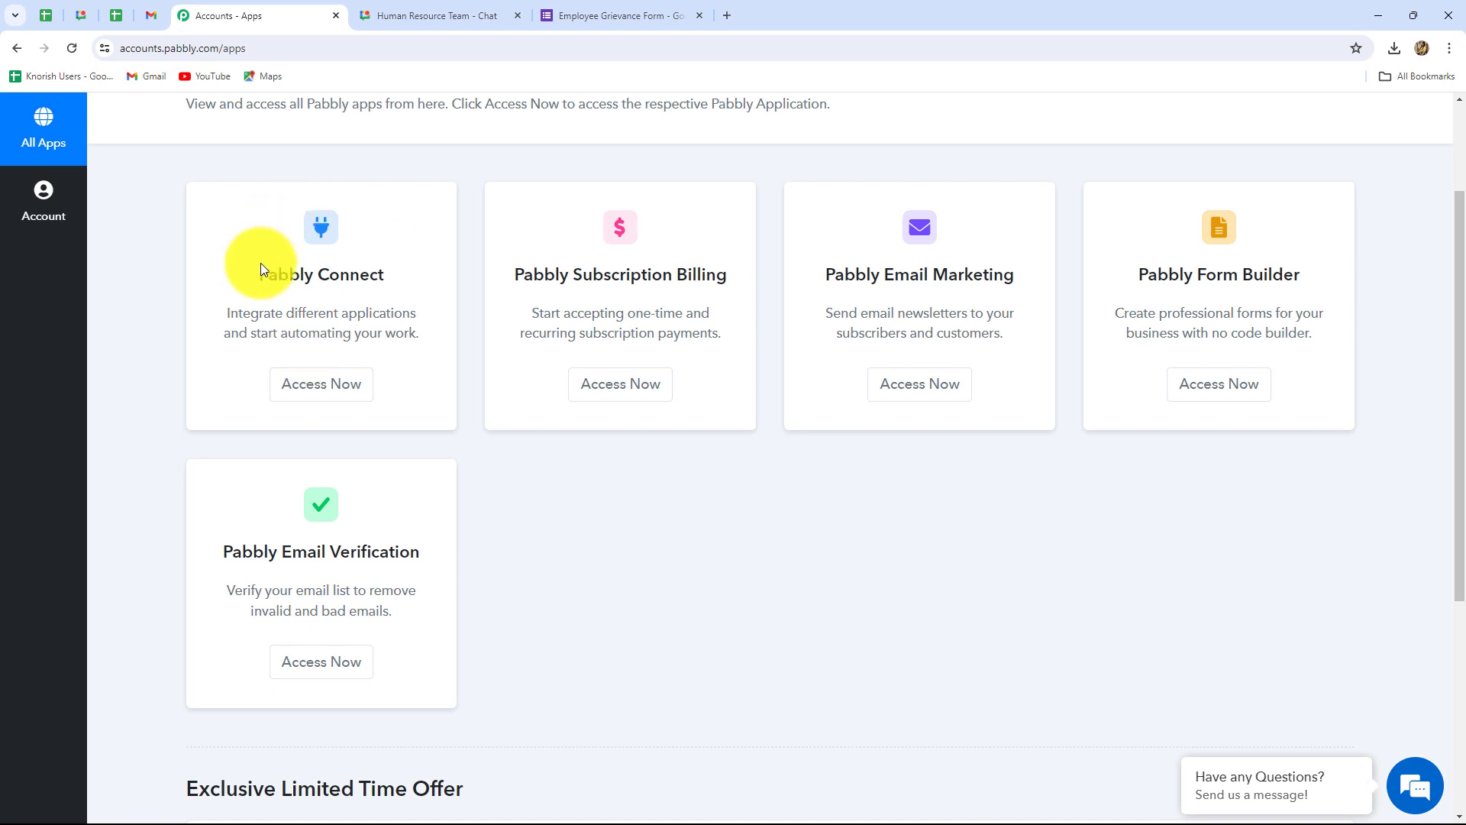
drag(260, 269, 385, 276)
Step: Launch Pabbly Connect from All Pabbly Apps and review its empty Home folder dashboard
click(318, 383)
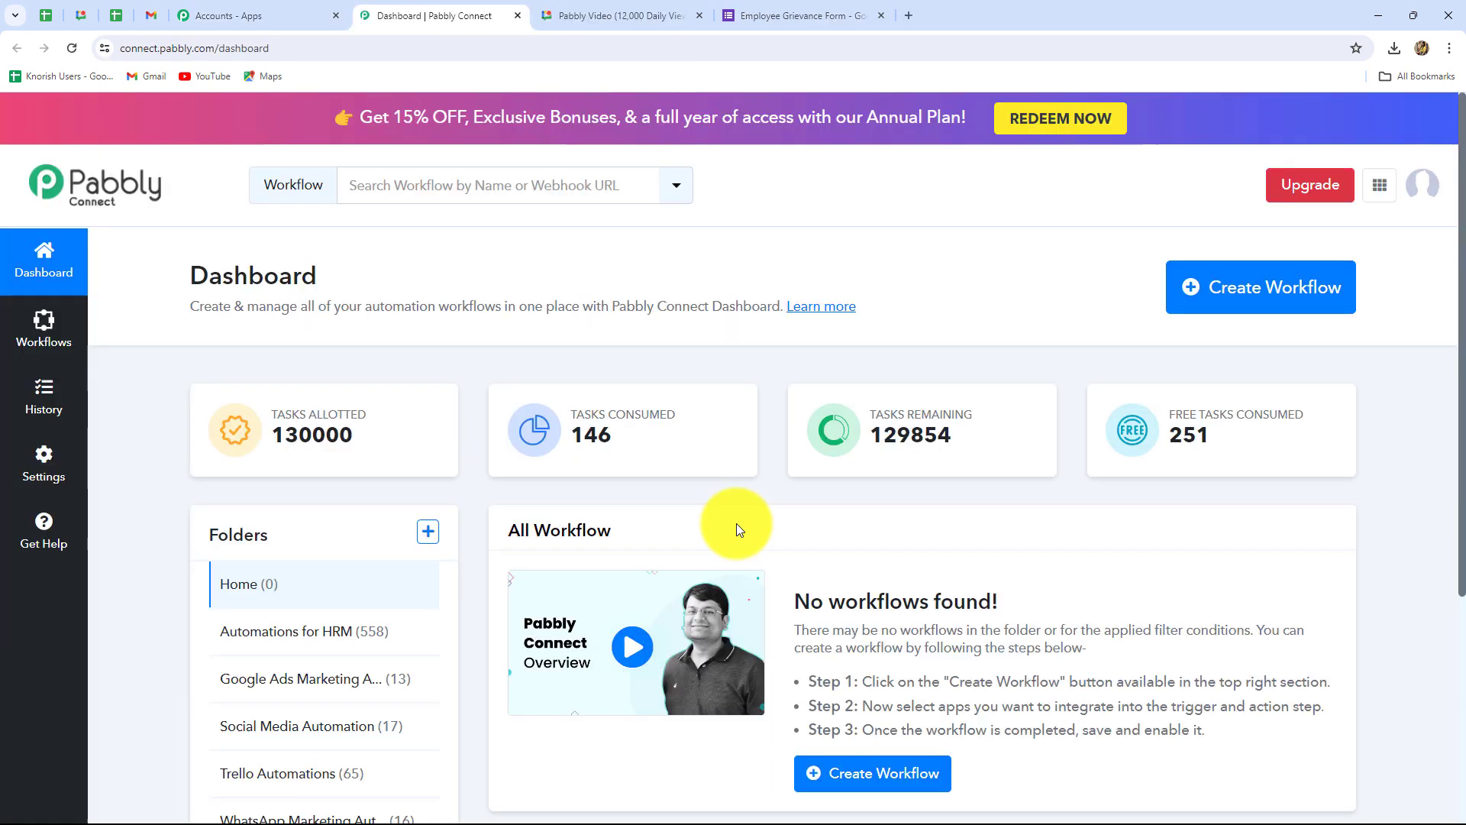
scroll(845, 524, down, 4)
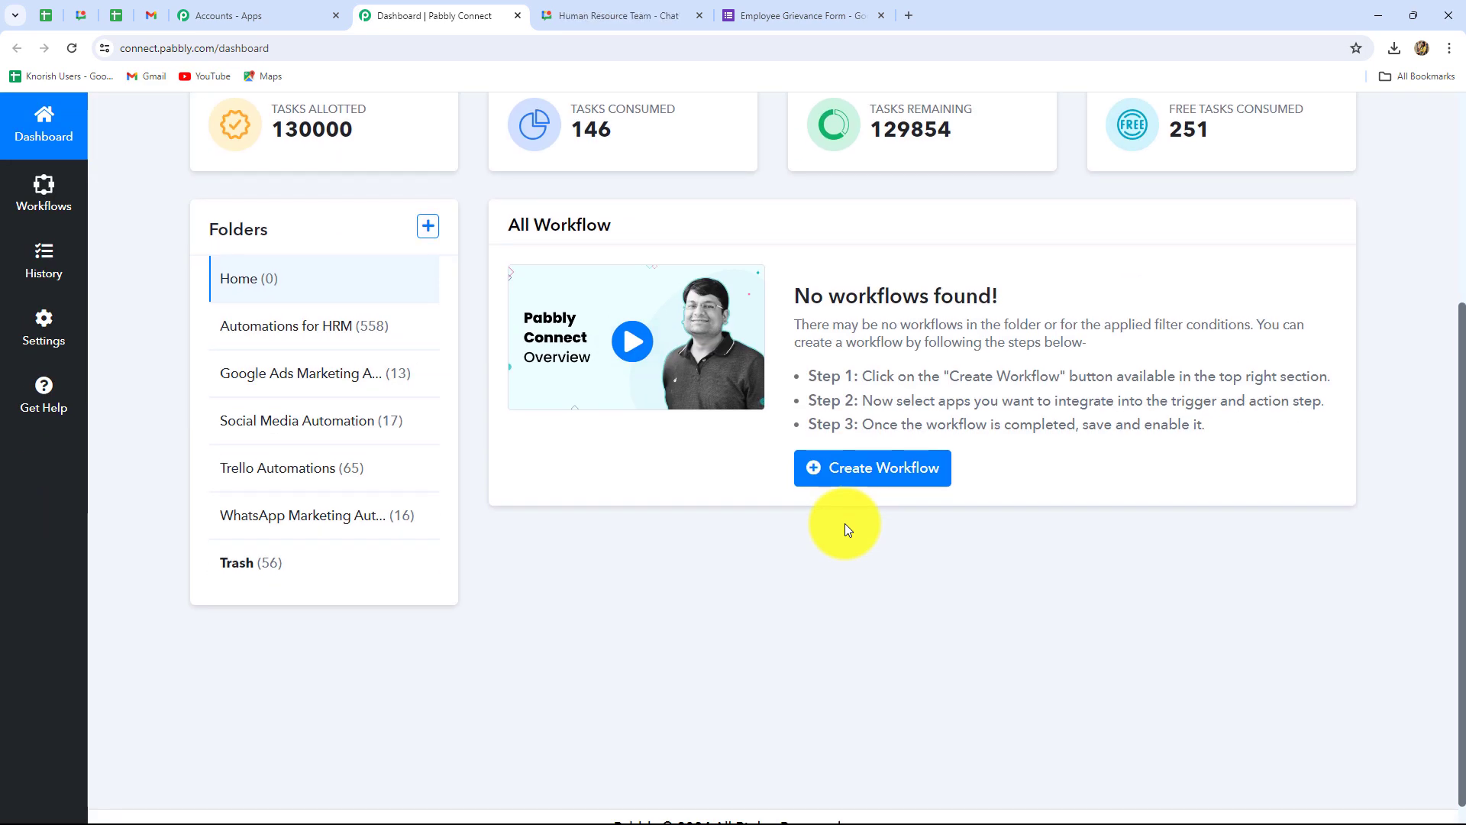
scroll(845, 524, up, 2)
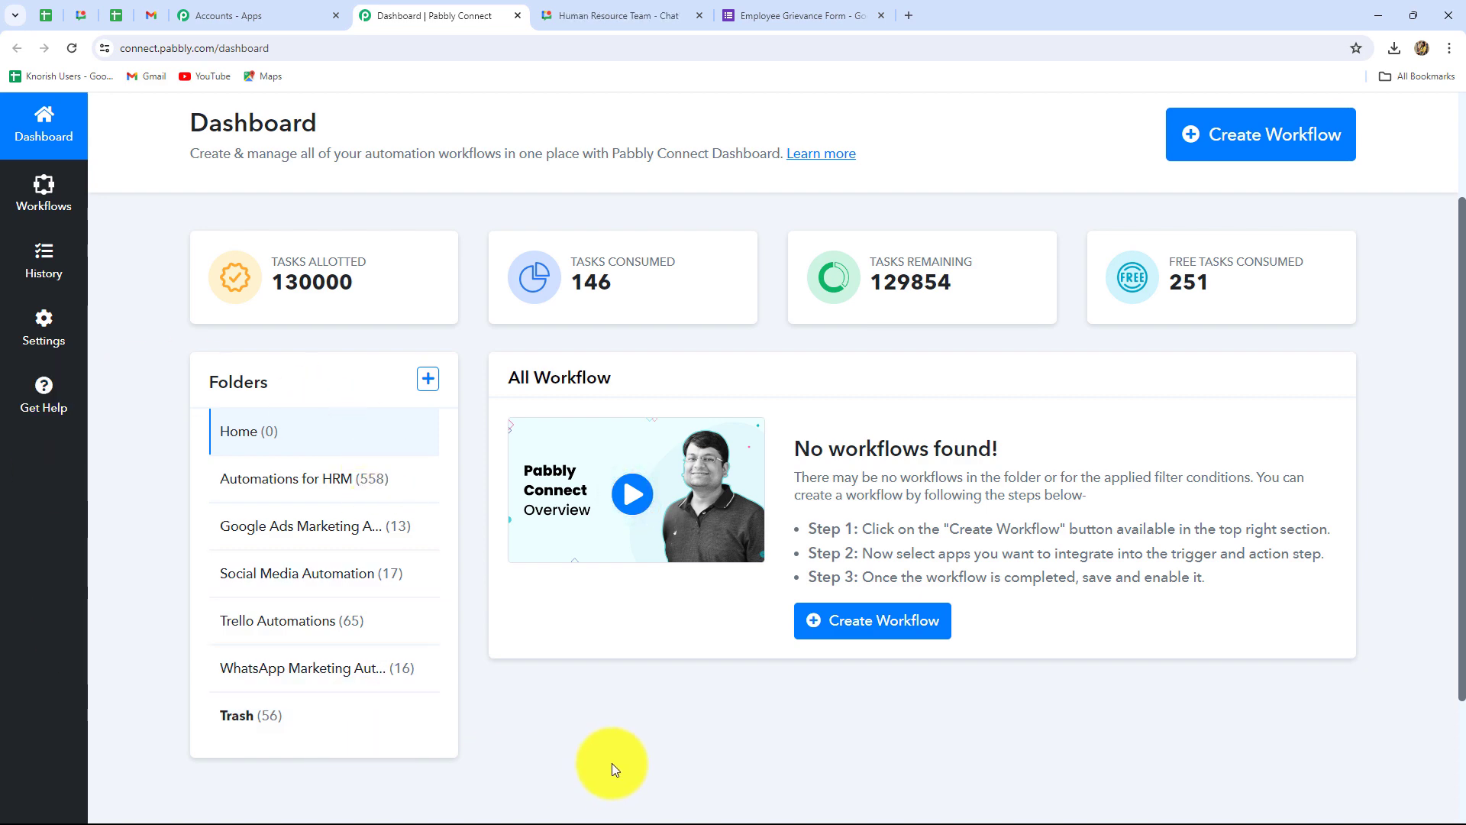
scroll(721, 721, up, 2)
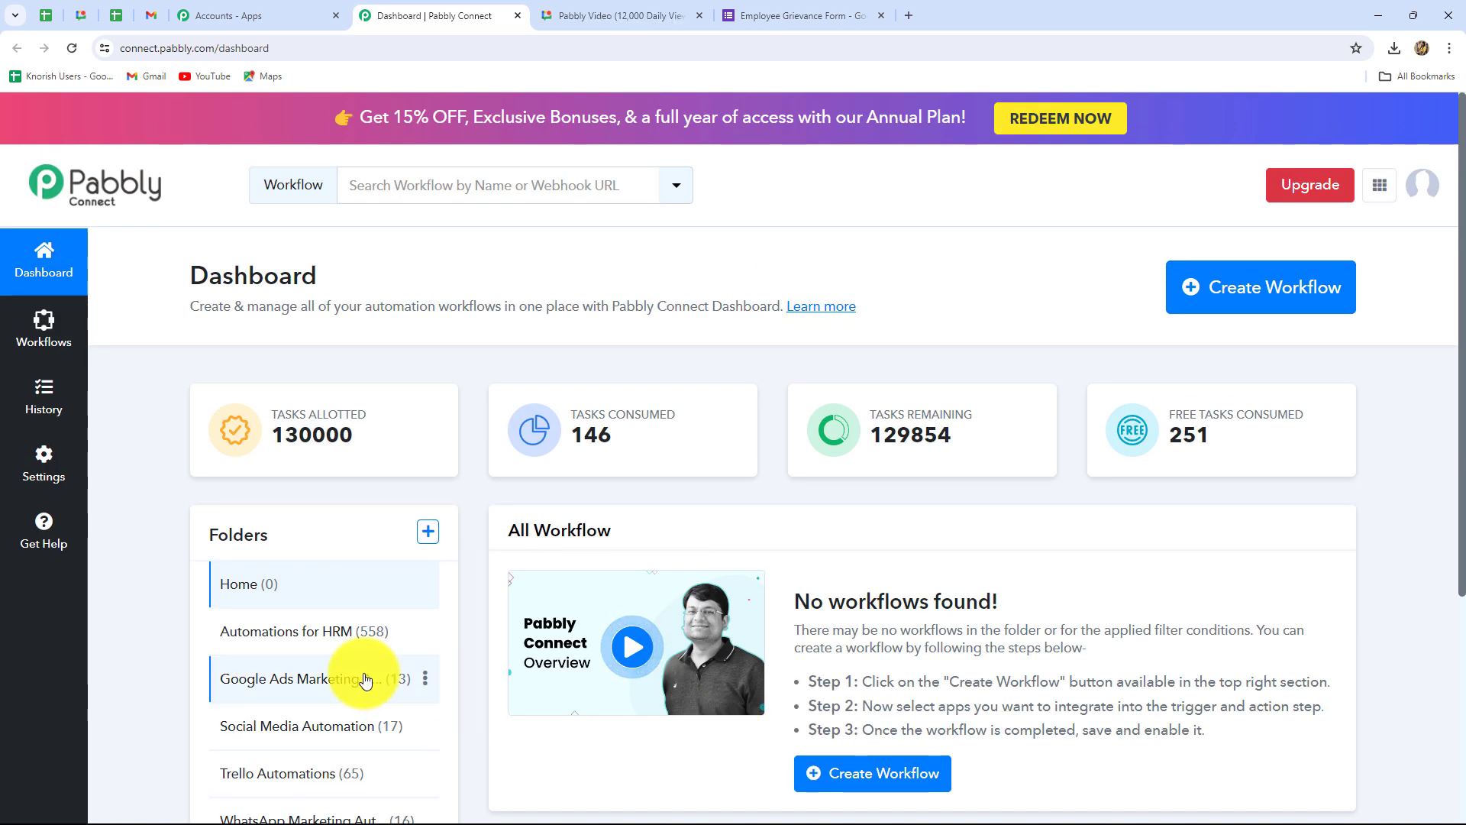
scroll(843, 699, down, 4)
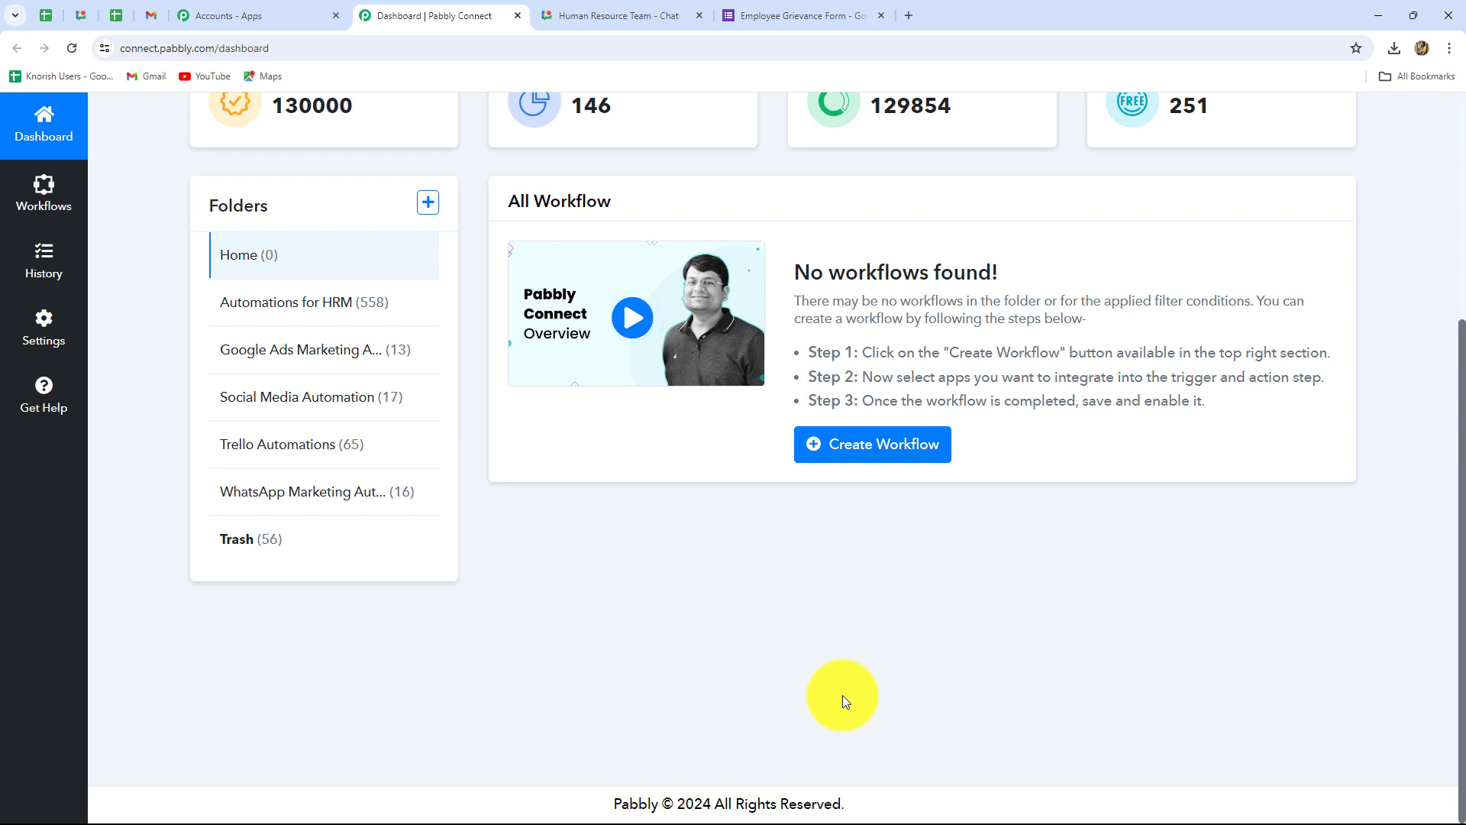
scroll(786, 671, up, 3)
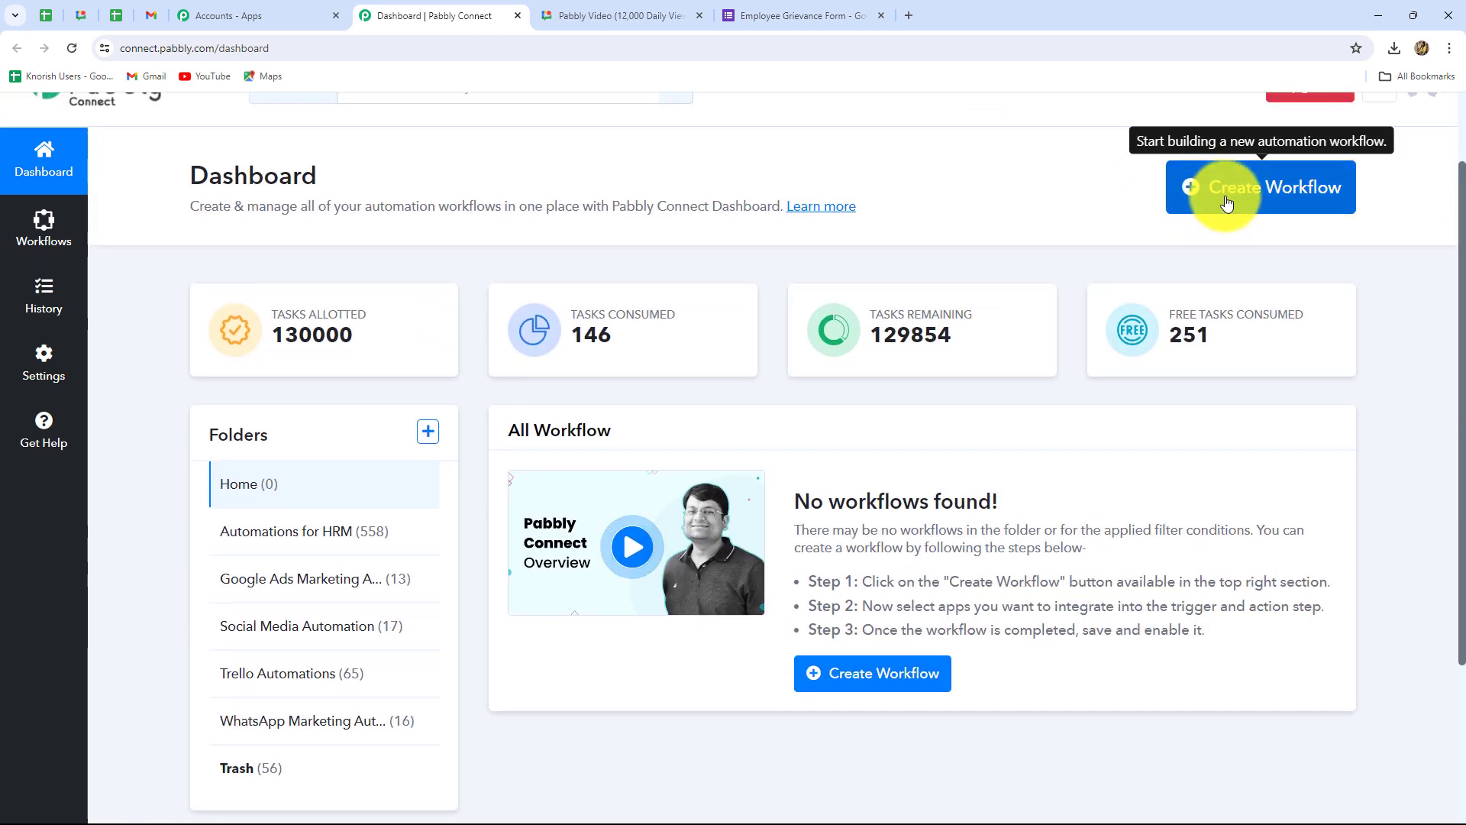
Step: Create the workflow 'Automate Grievance Forms with Google Forms & Google Chat' under Automations for HRM
click(1295, 206)
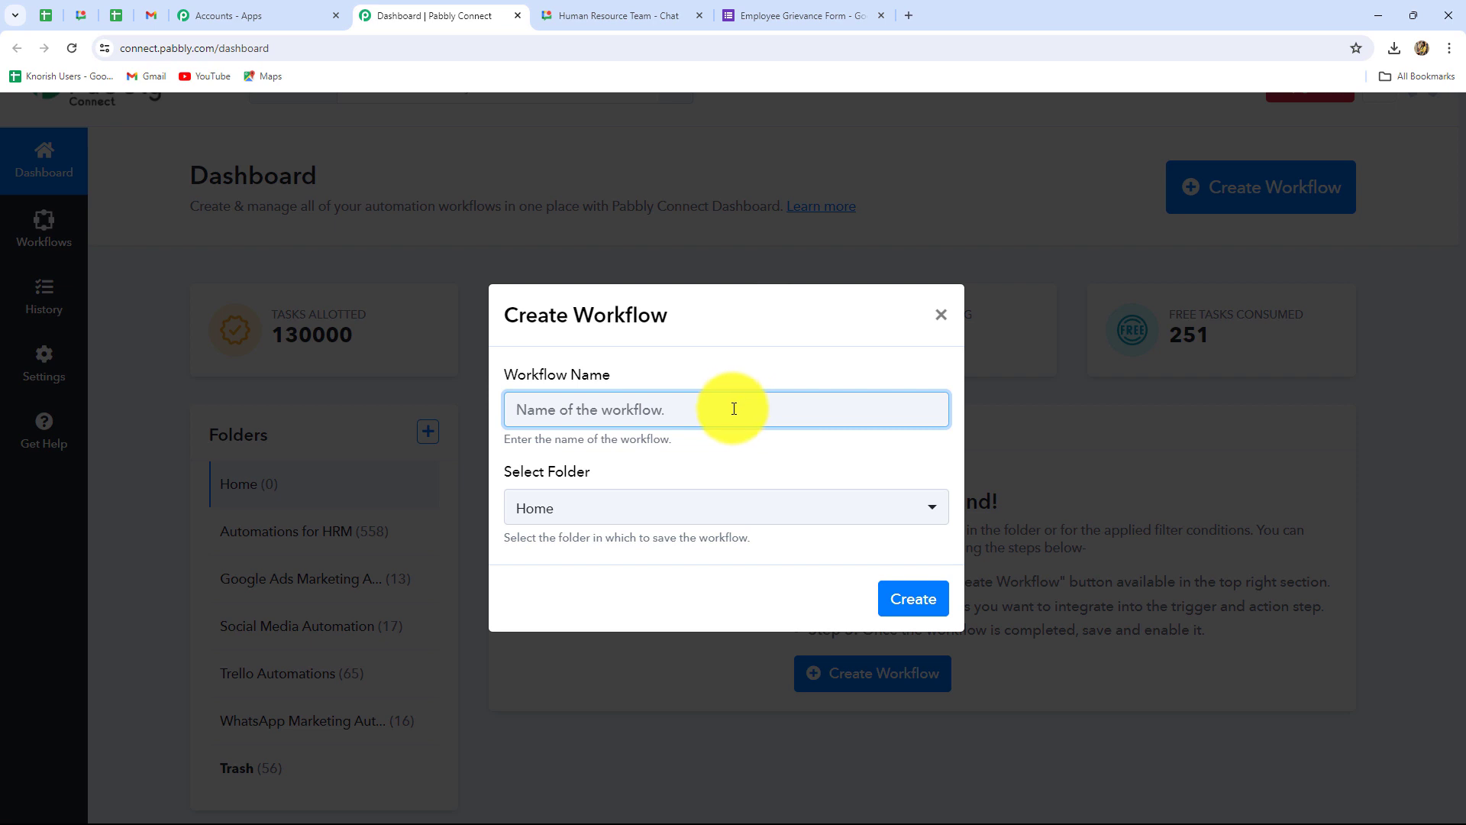
text(Automate Grievance Forms with Google Forms & Google Chat)
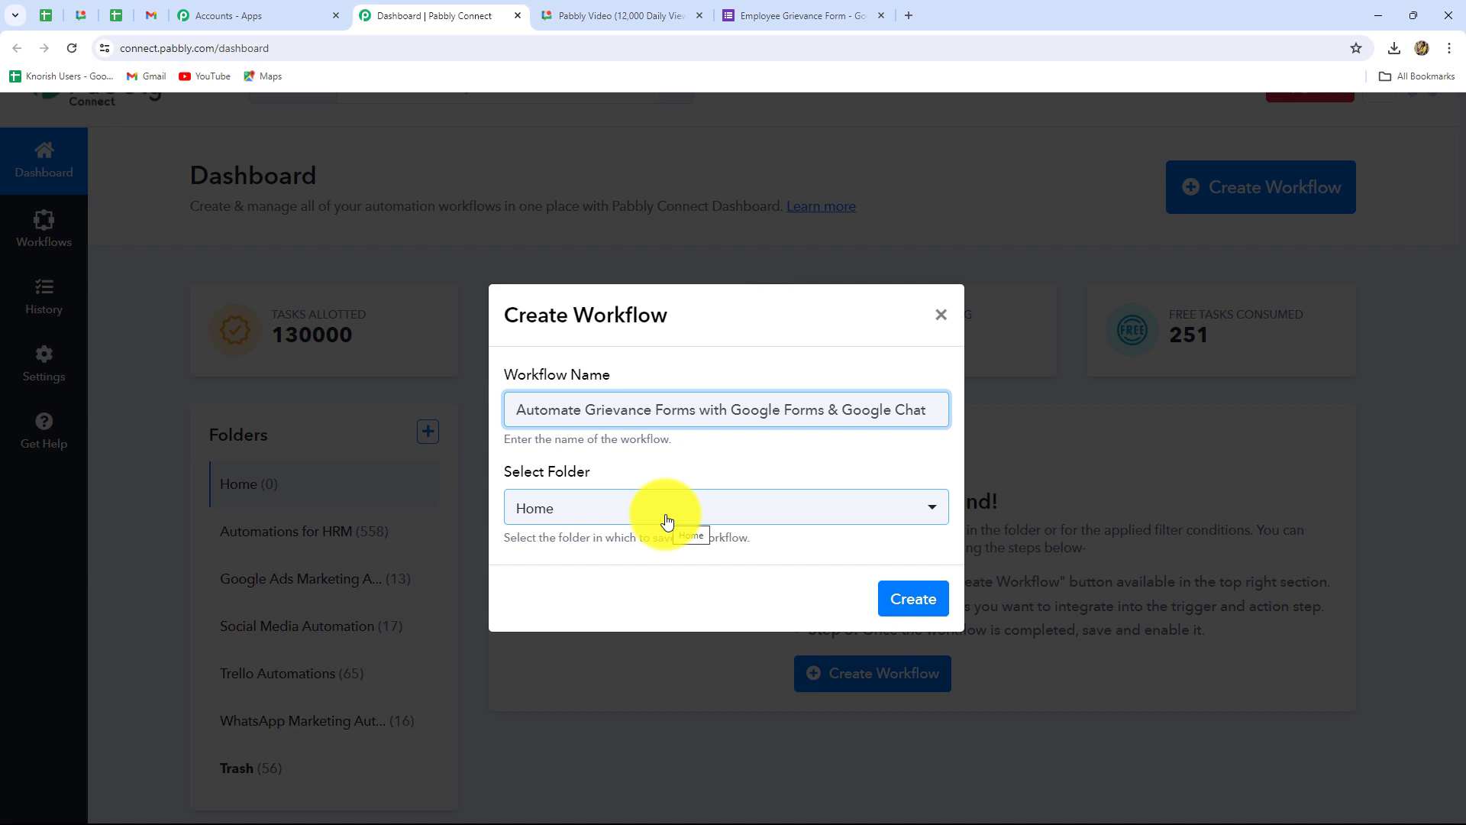
click(623, 513)
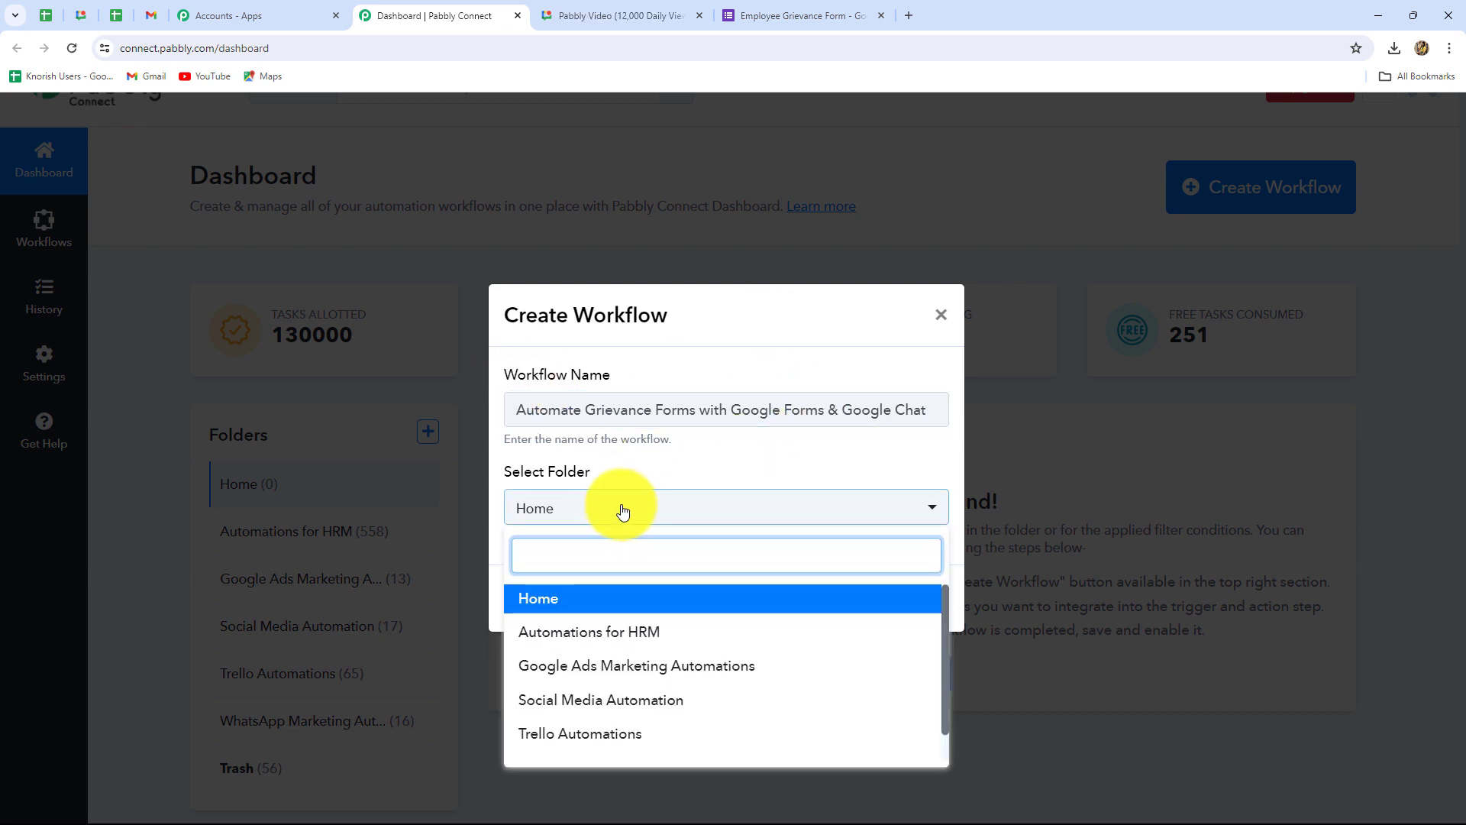
click(585, 631)
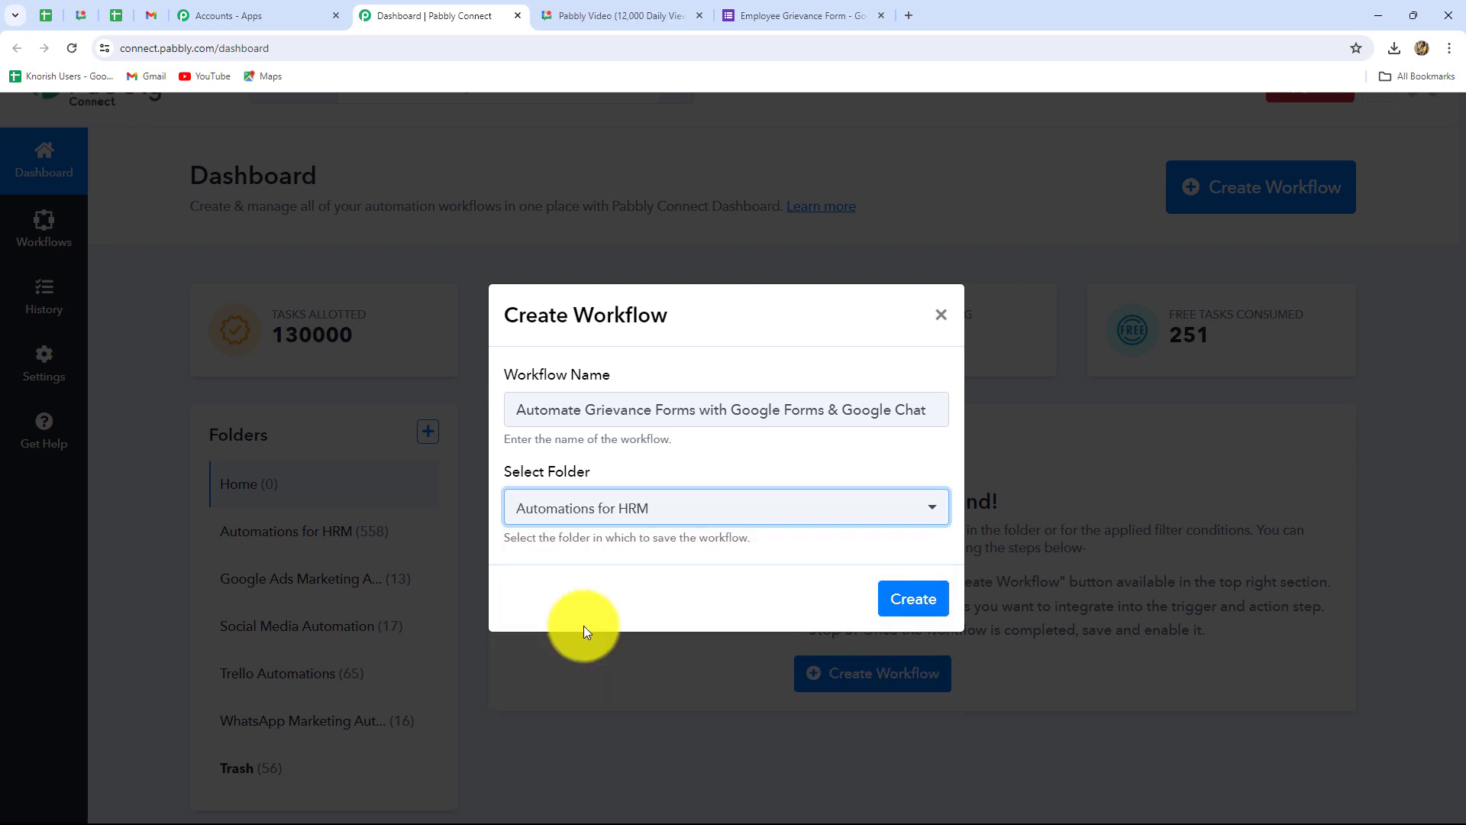
click(911, 604)
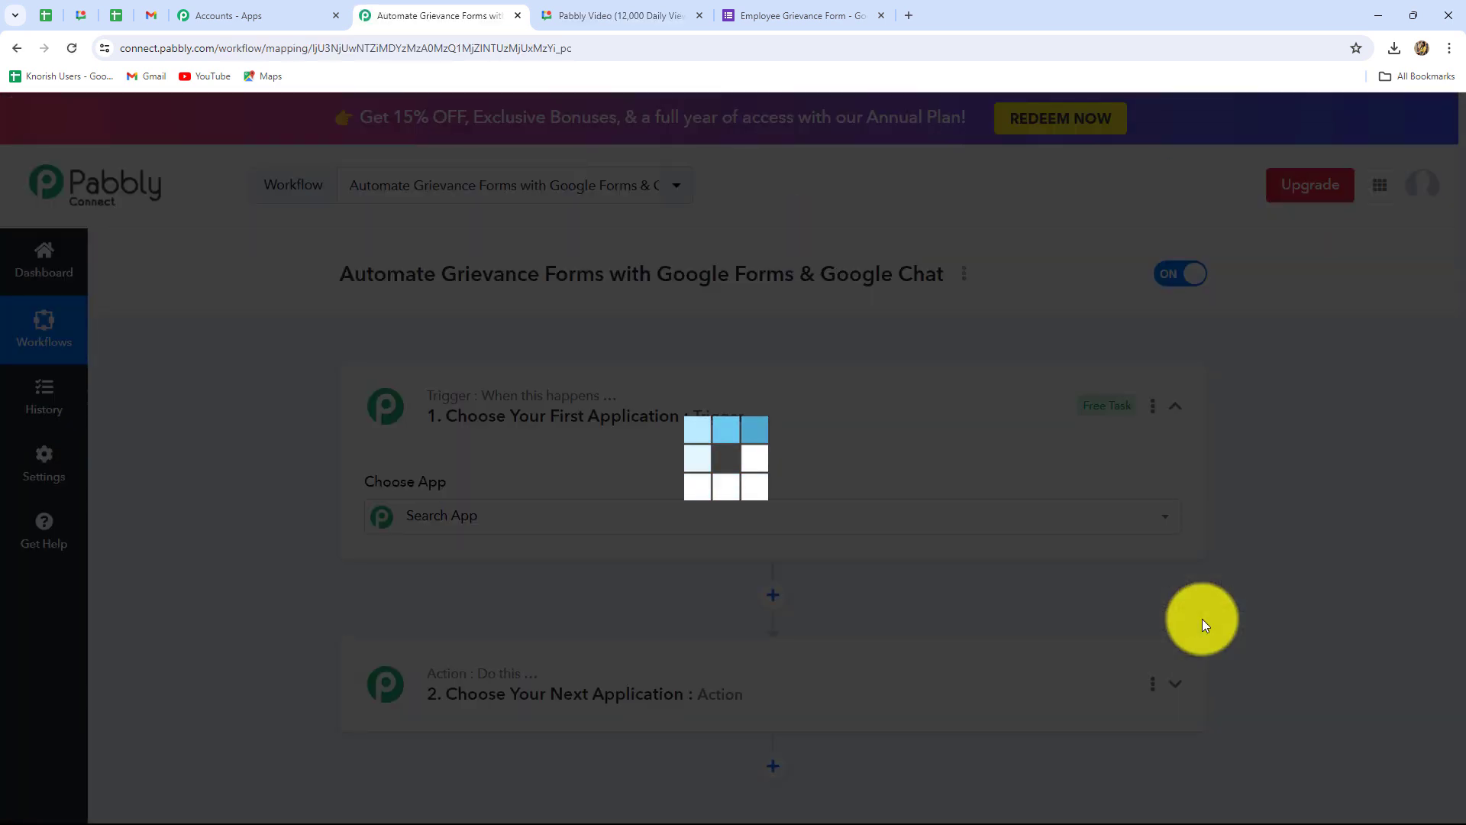
Step: Scroll through the new workflow's empty Trigger and Action steps to reach the app search
scroll(1451, 604, down, 3)
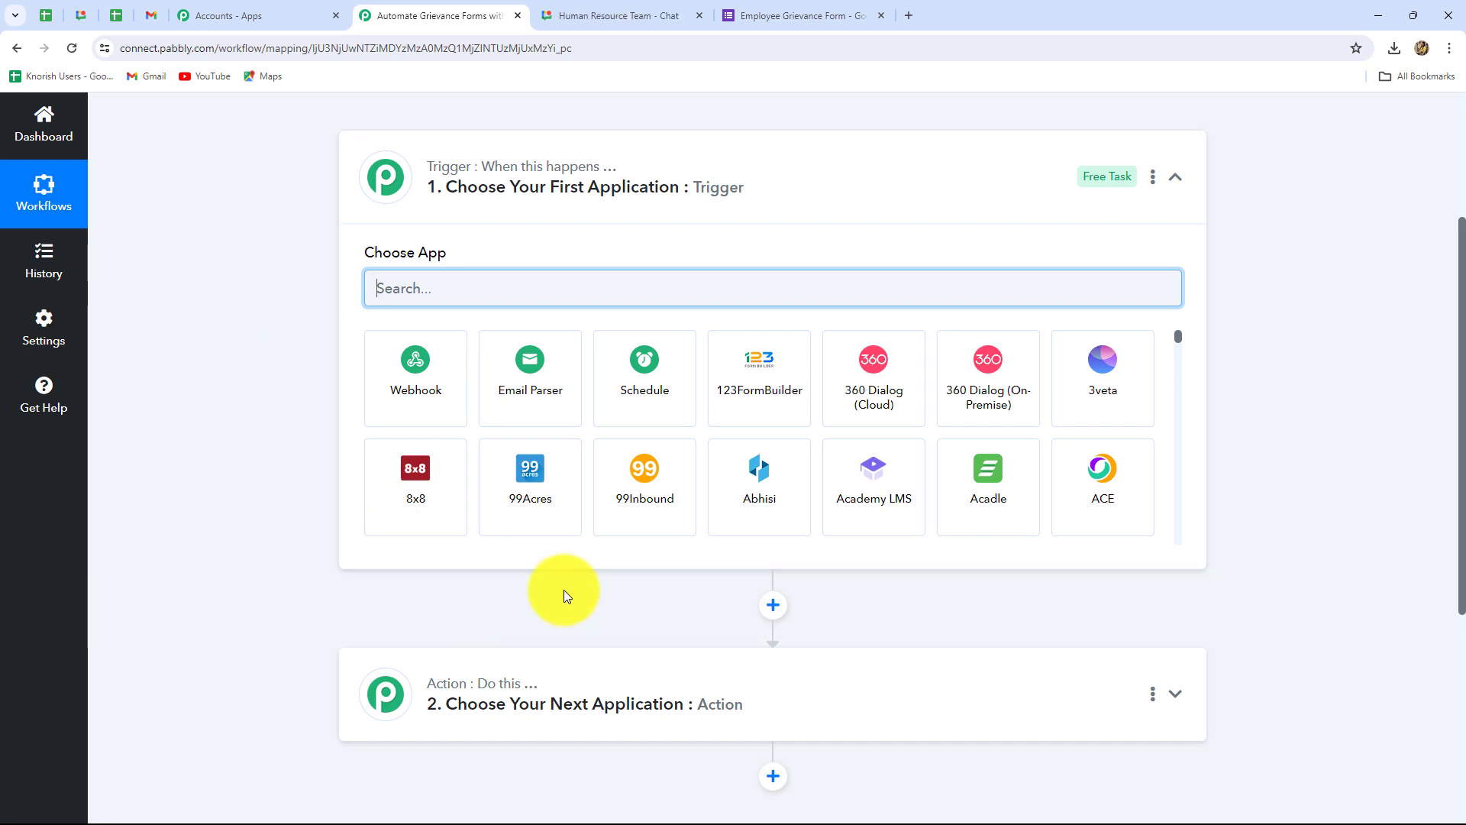
scroll(406, 566, down, 2)
scroll(406, 563, up, 3)
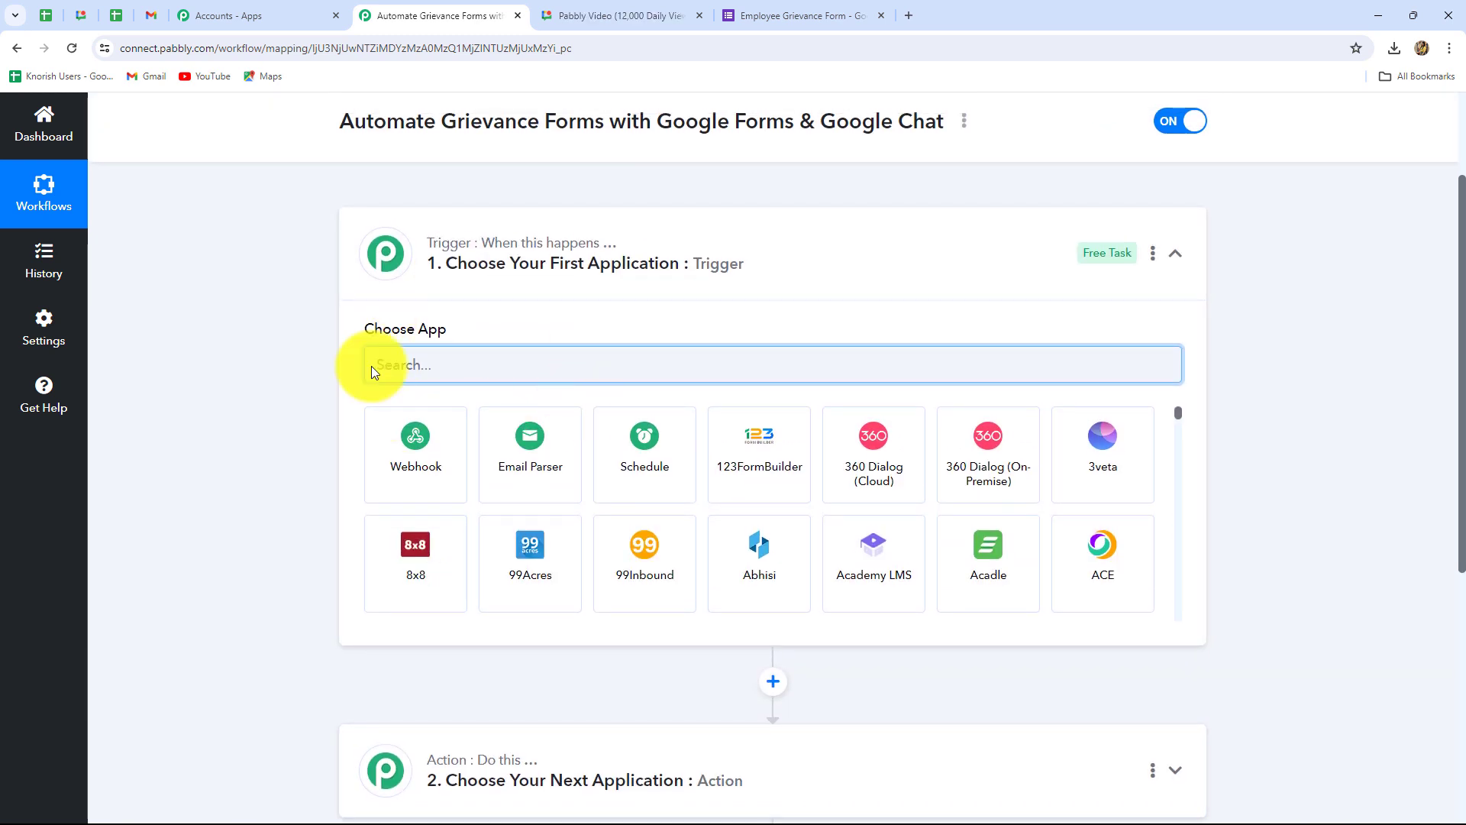
scroll(755, 665, down, 2)
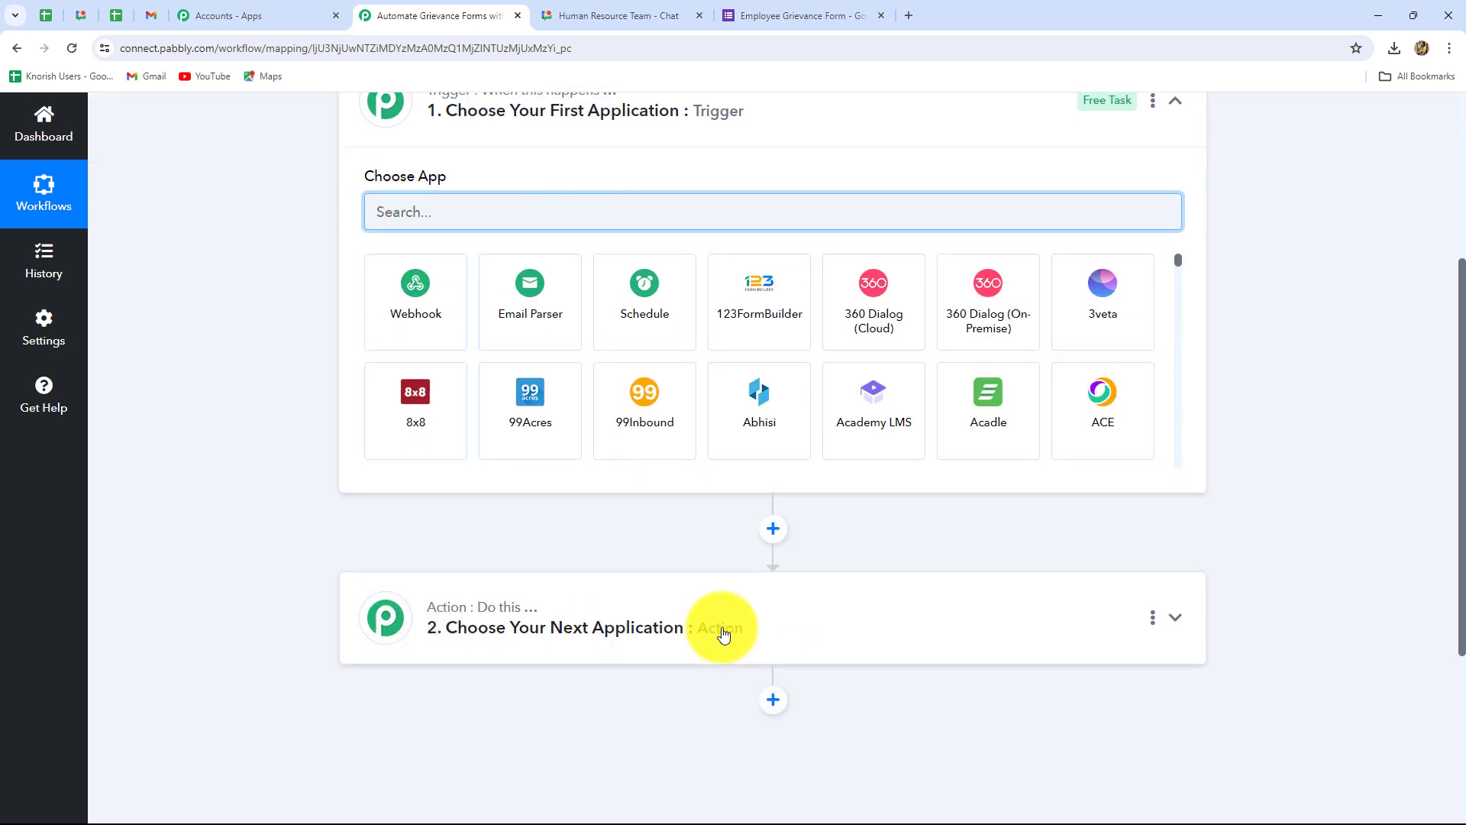
scroll(721, 632, up, 2)
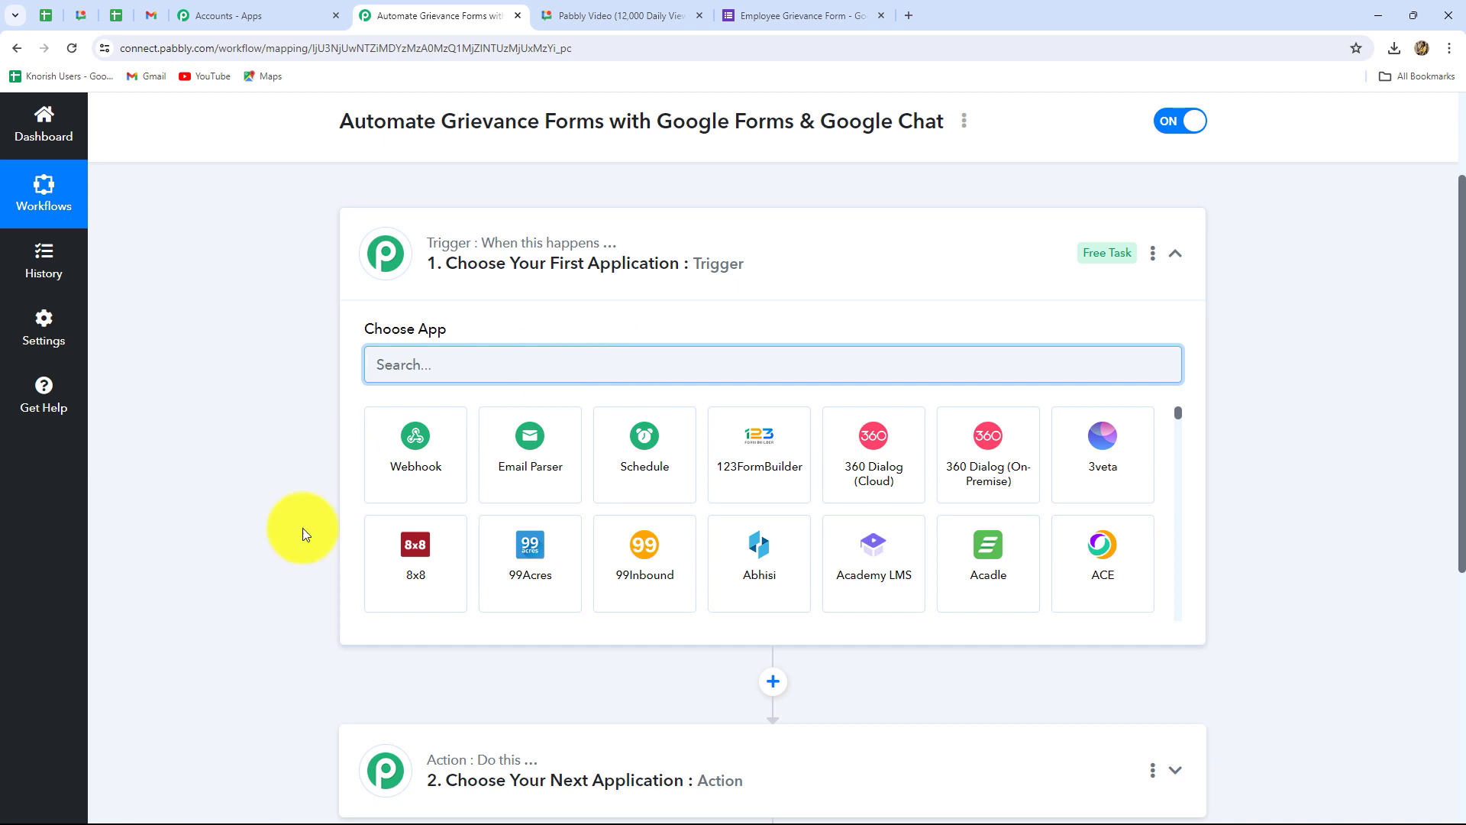
scroll(581, 644, down, 2)
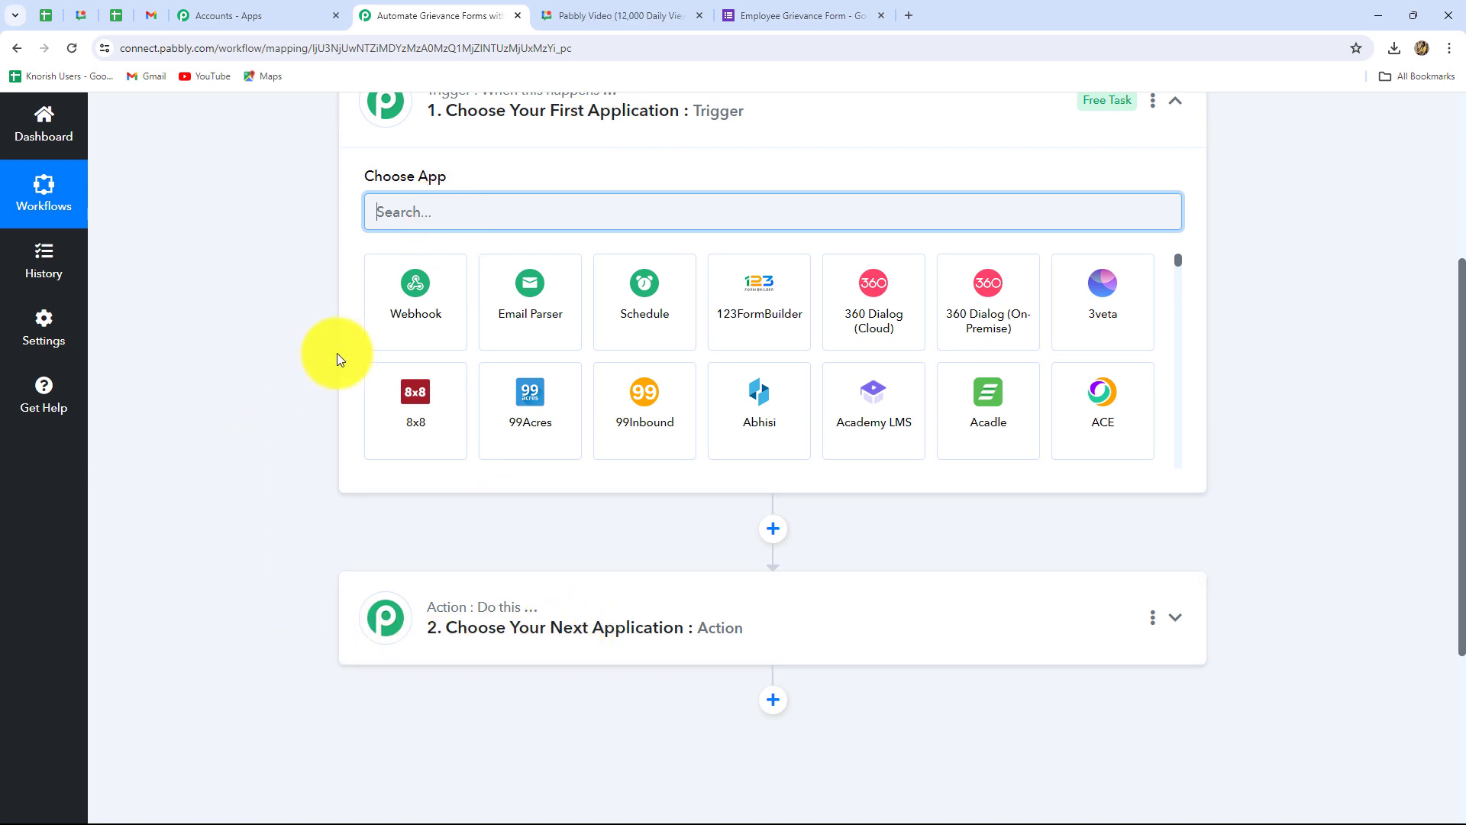
scroll(337, 360, up, 2)
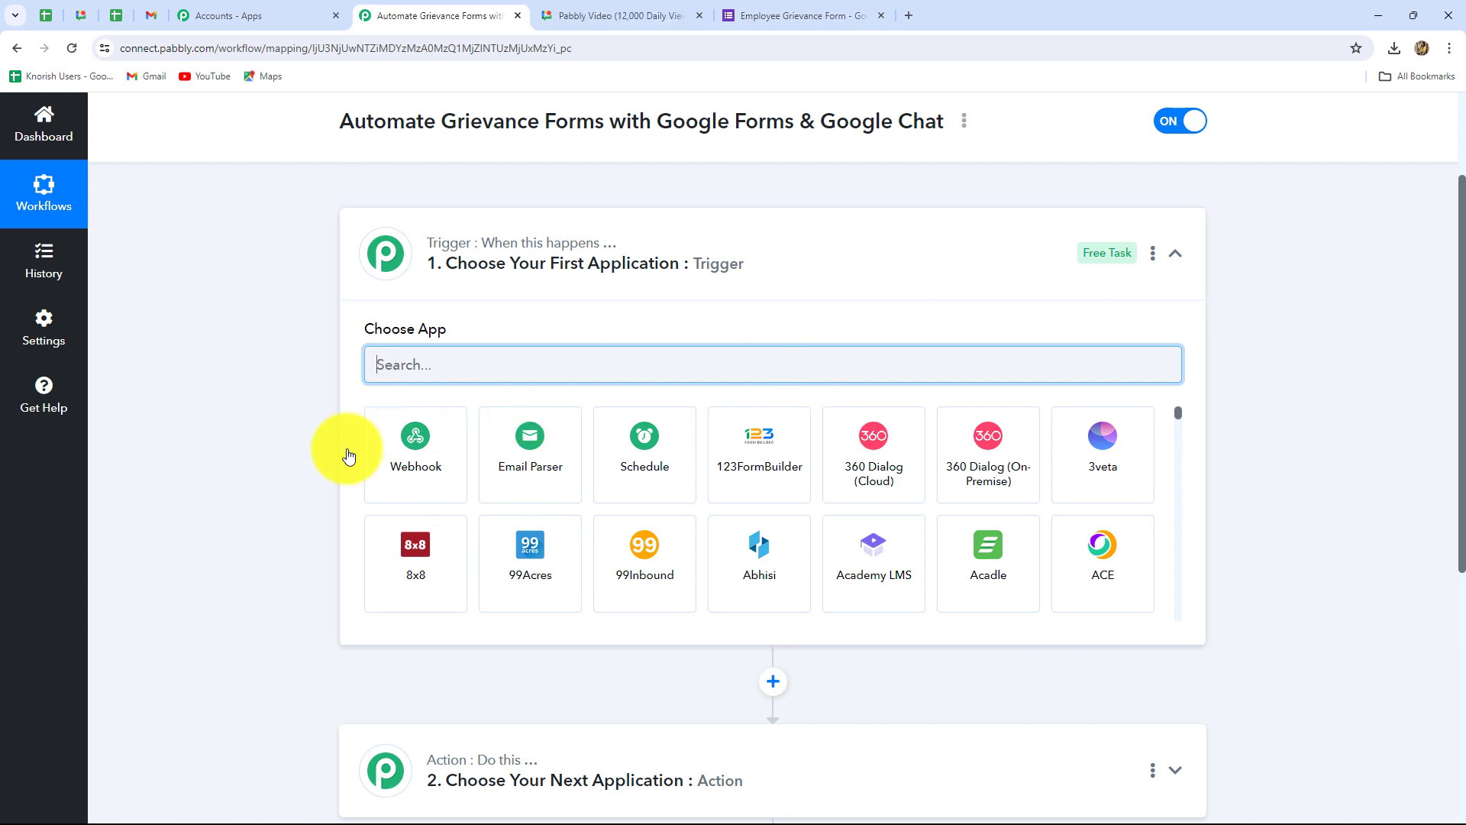
scroll(412, 604, down, 3)
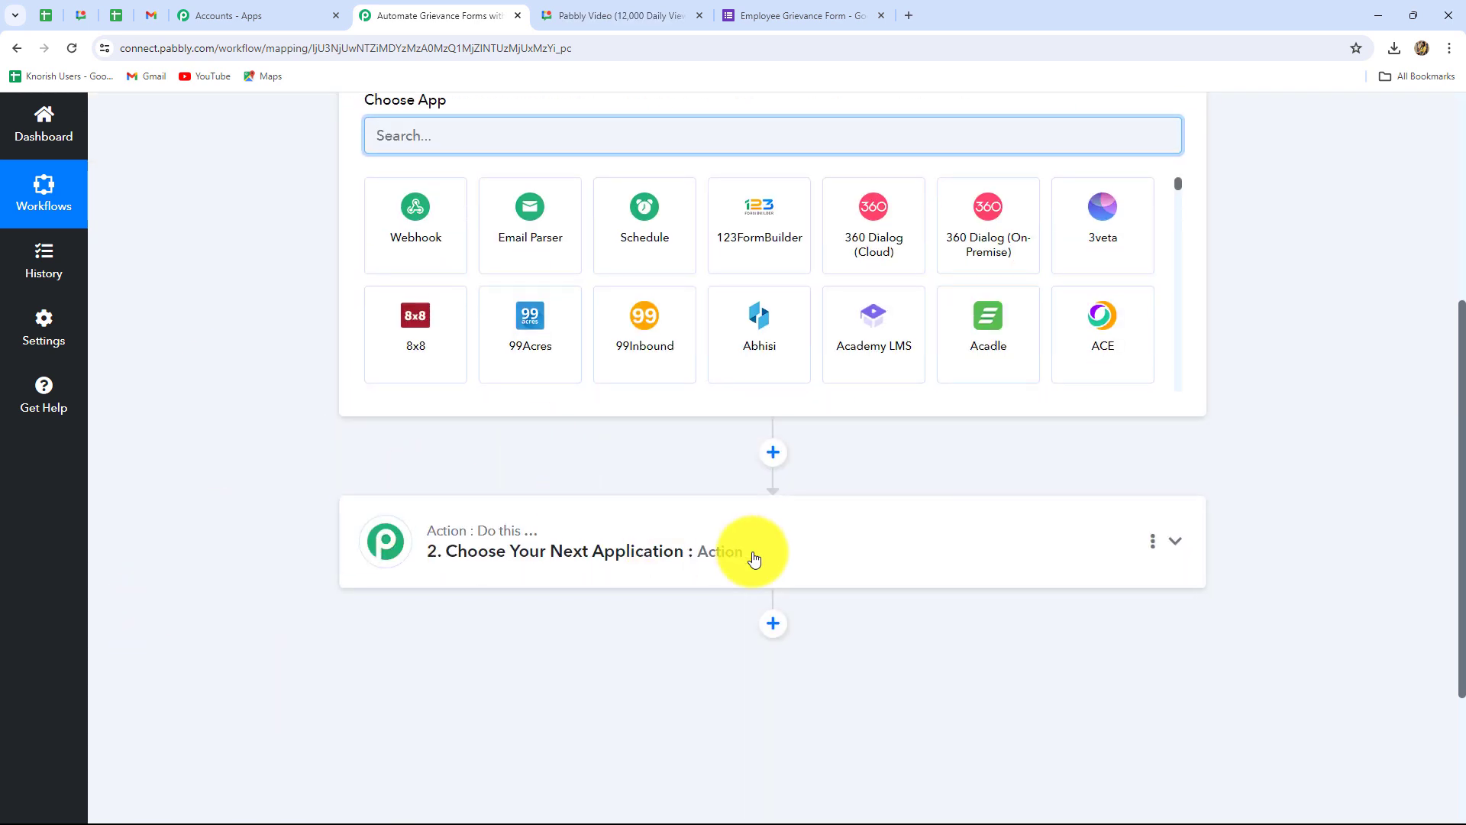
scroll(755, 559, up, 1)
scroll(755, 559, up, 1)
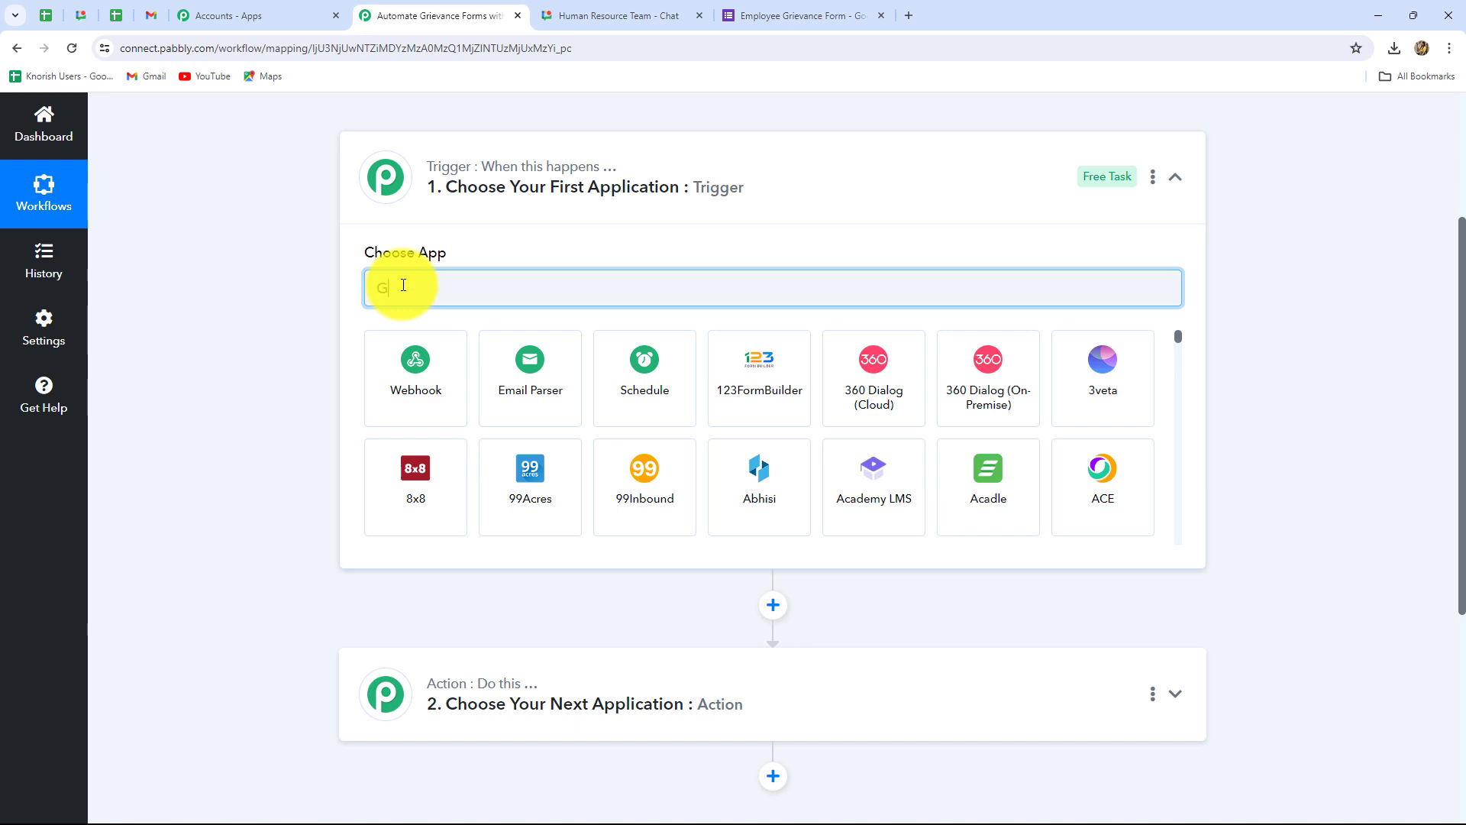
Step: Set the trigger to Google Forms with the New Response Received event
text(oogl)
click(548, 489)
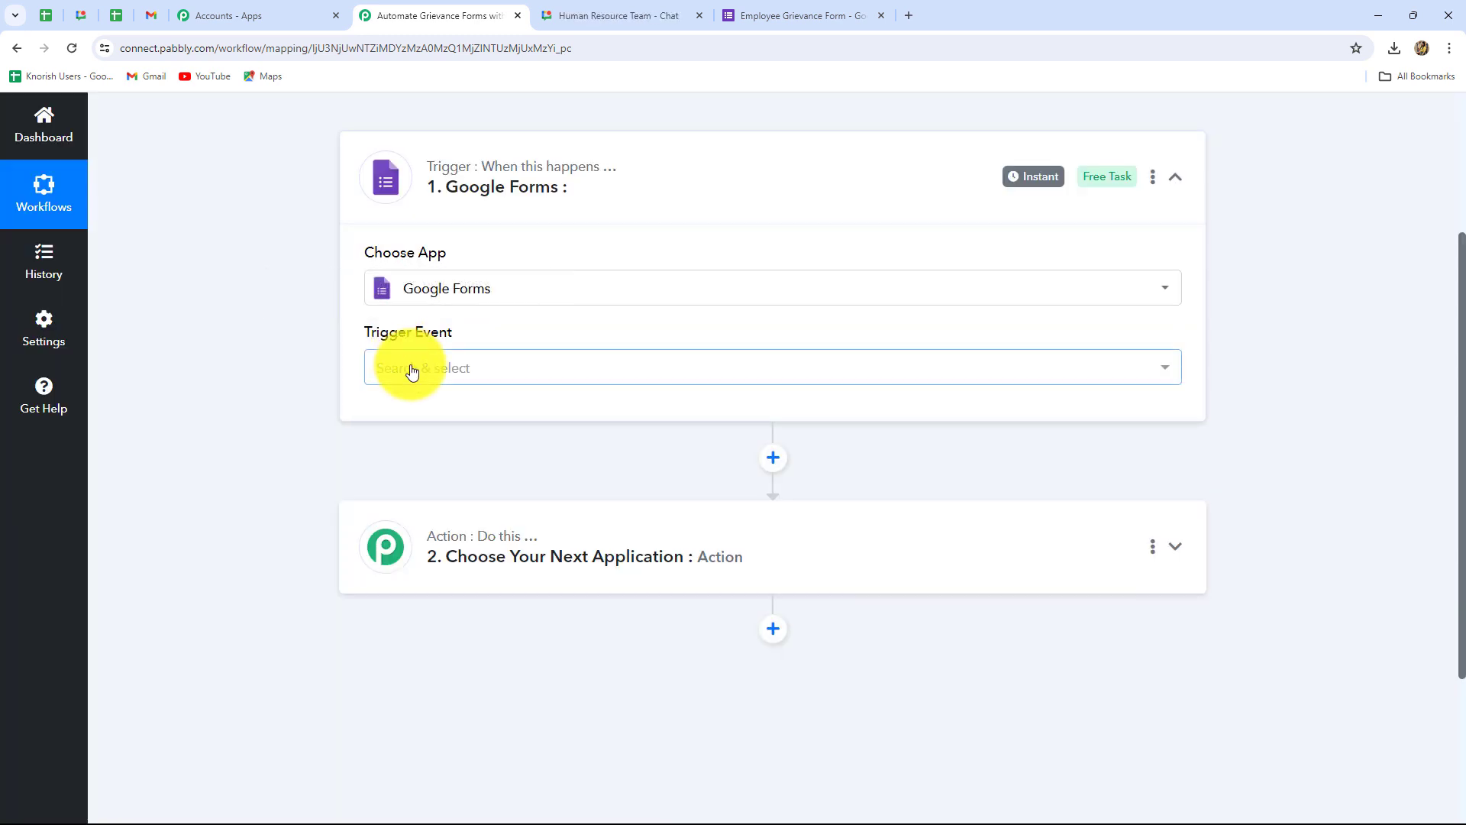
click(412, 371)
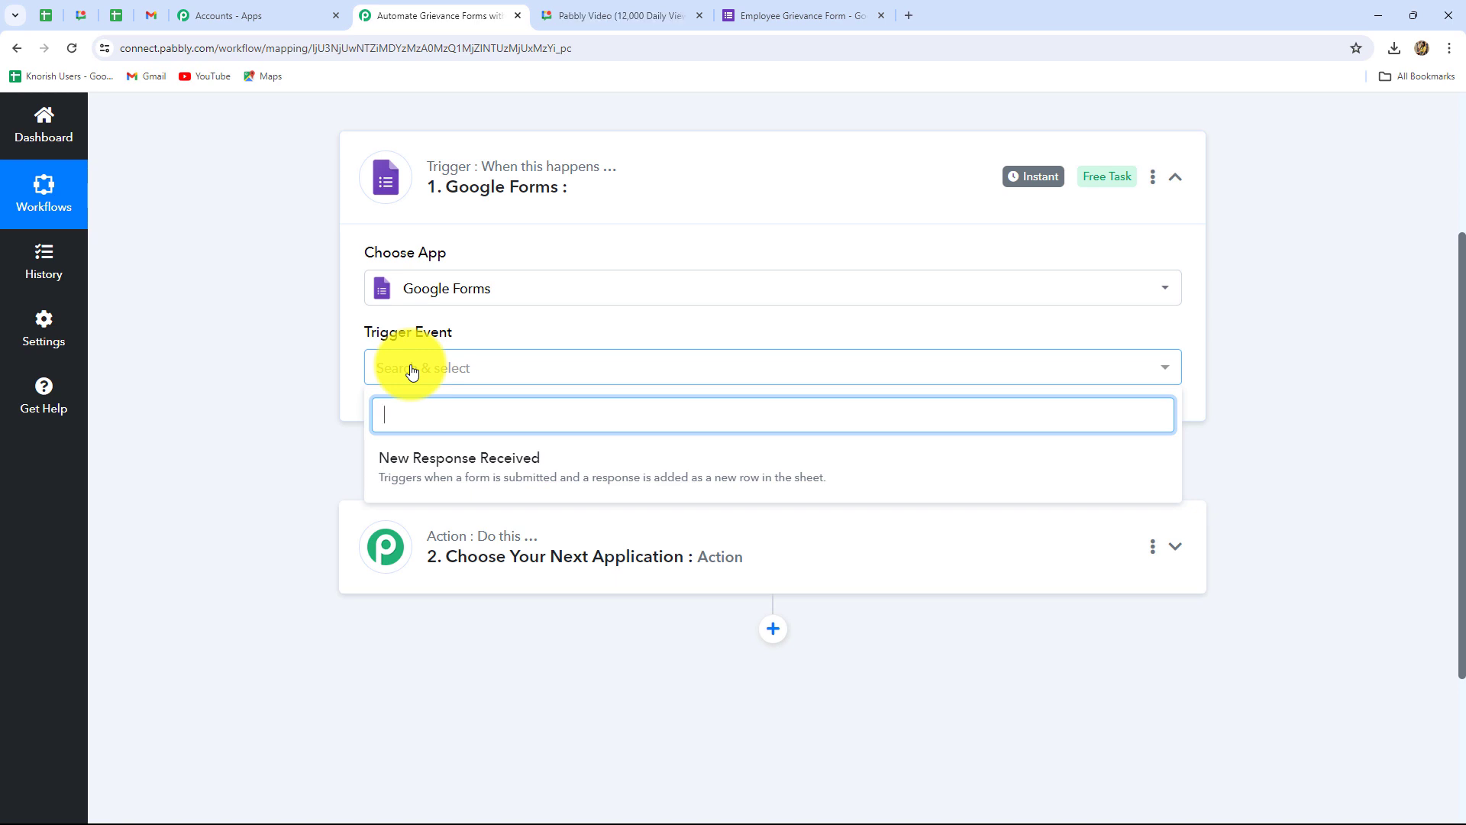
click(428, 483)
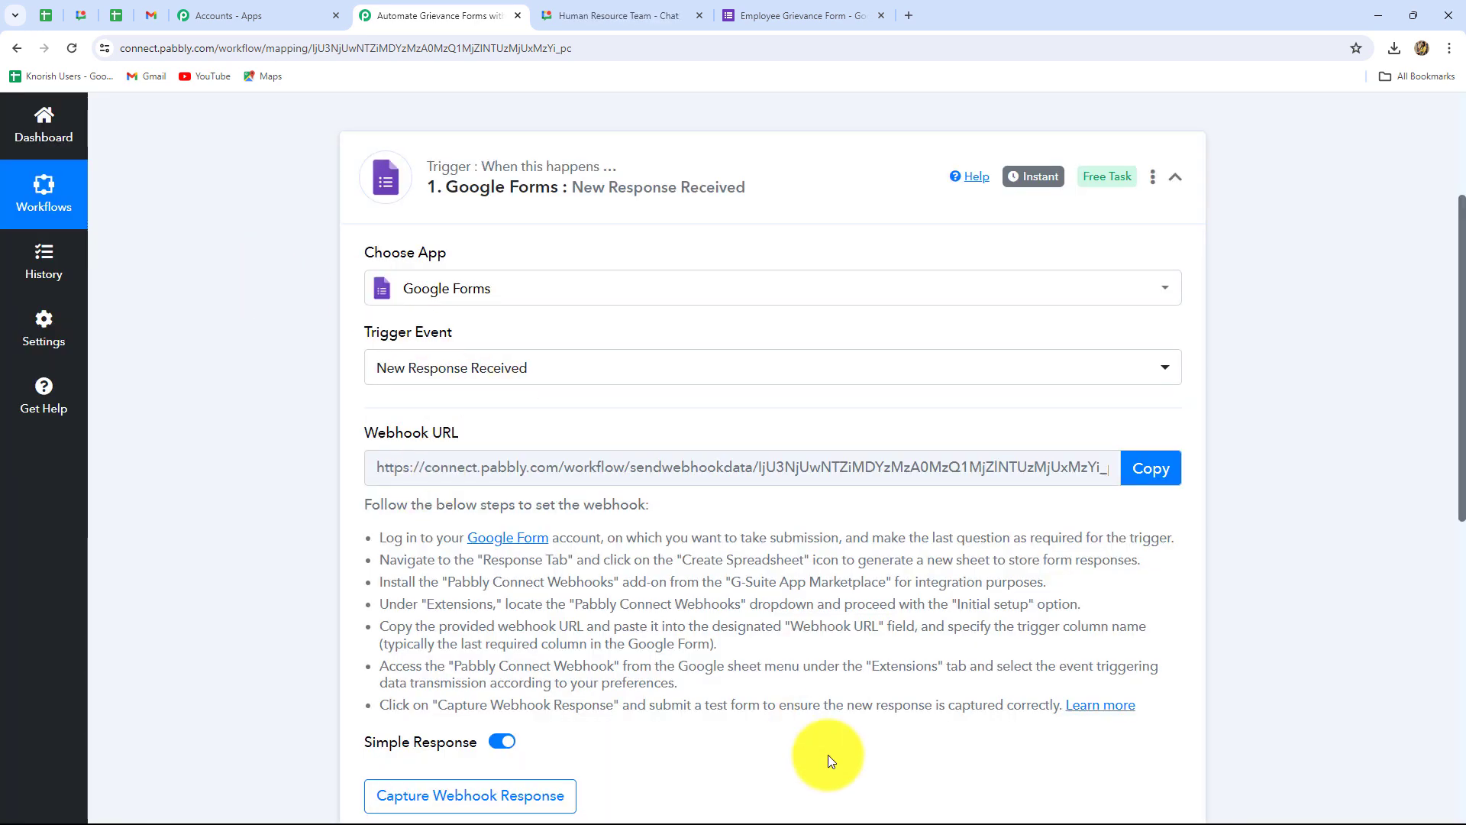
Step: Read the webhook setup instructions and copy the trigger's Webhook URL
scroll(829, 745, down, 3)
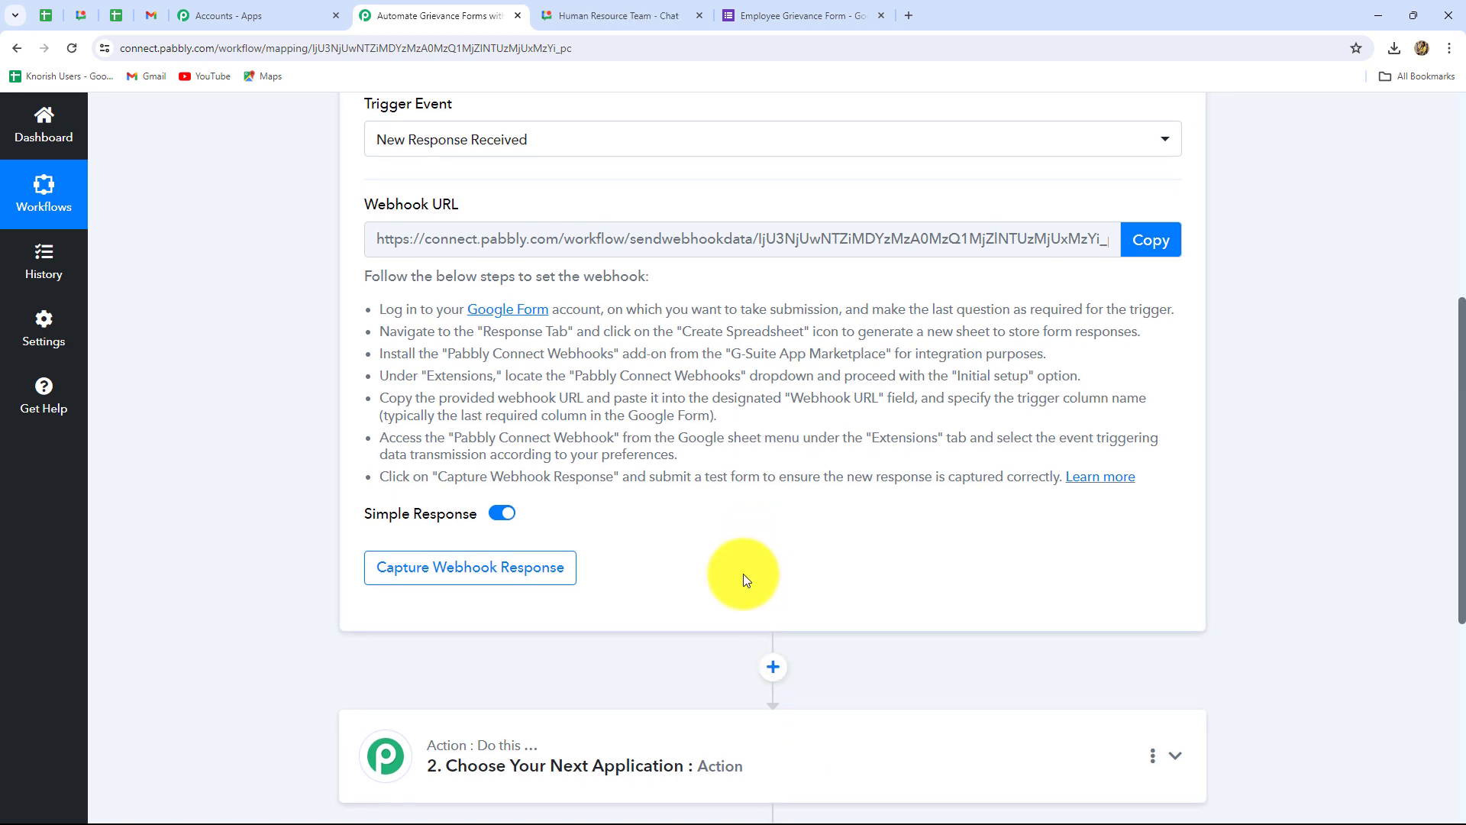
scroll(743, 574, up, 2)
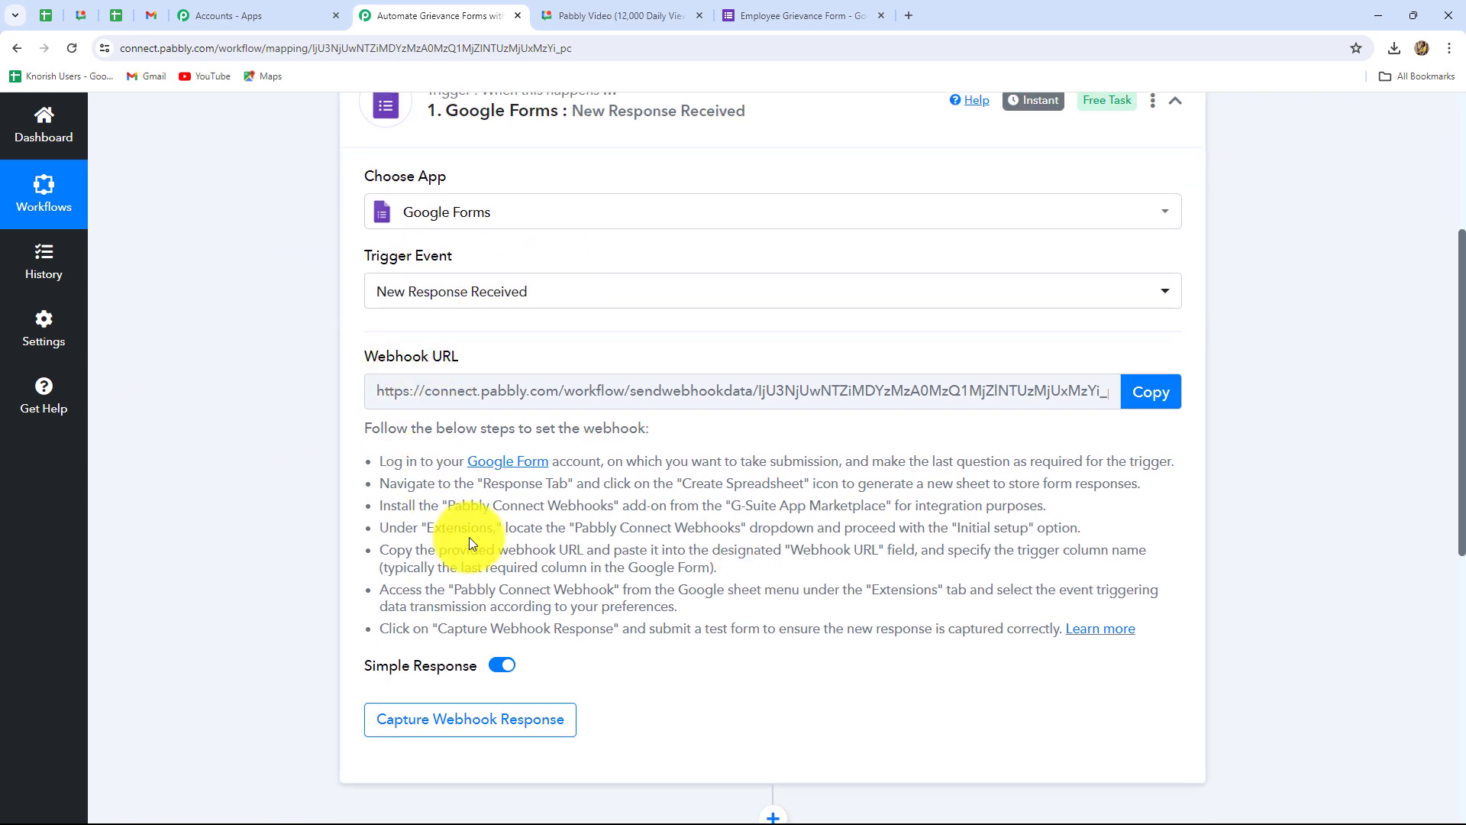
drag(380, 460, 1002, 636)
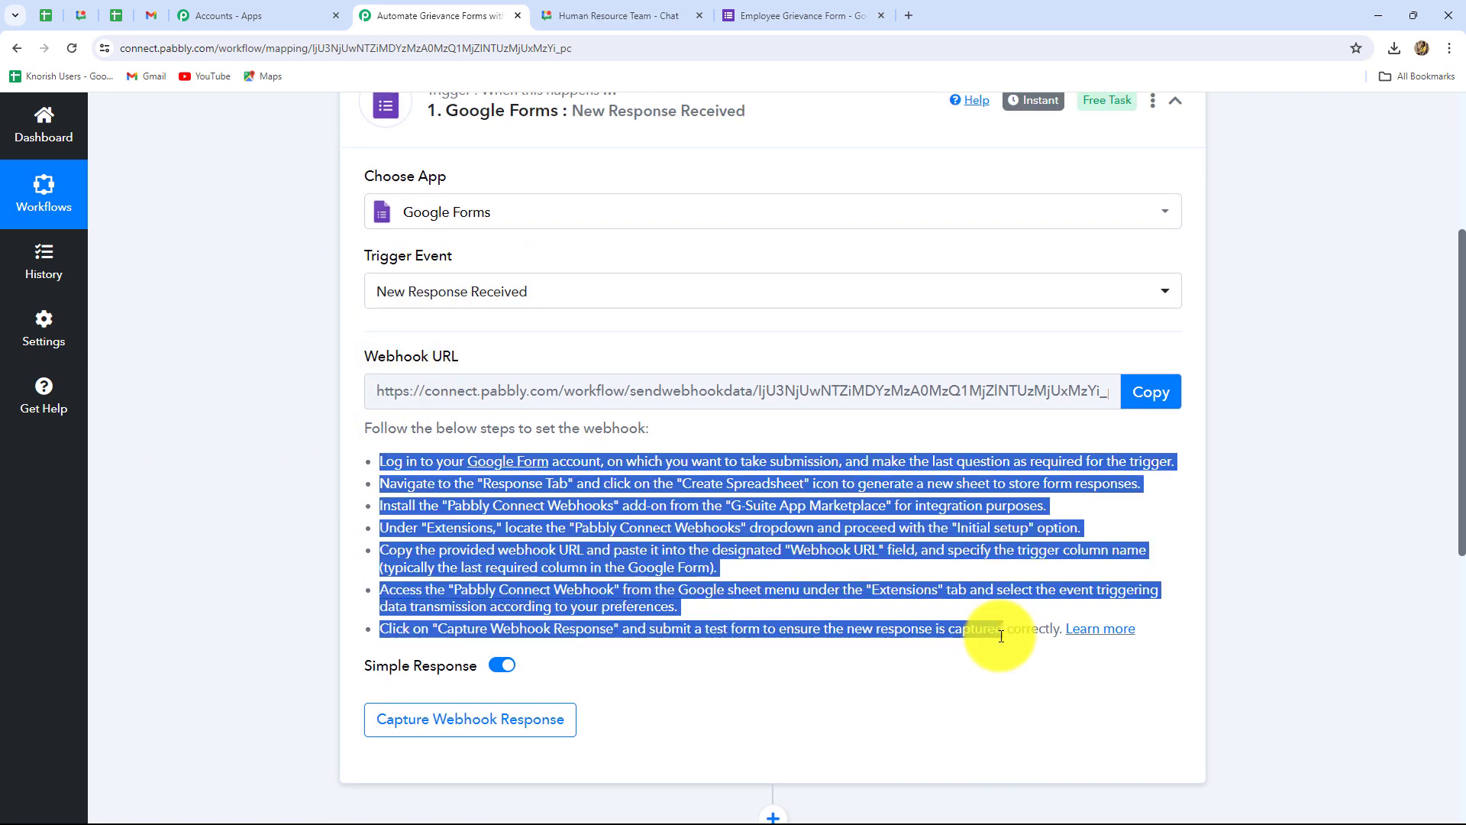
click(992, 717)
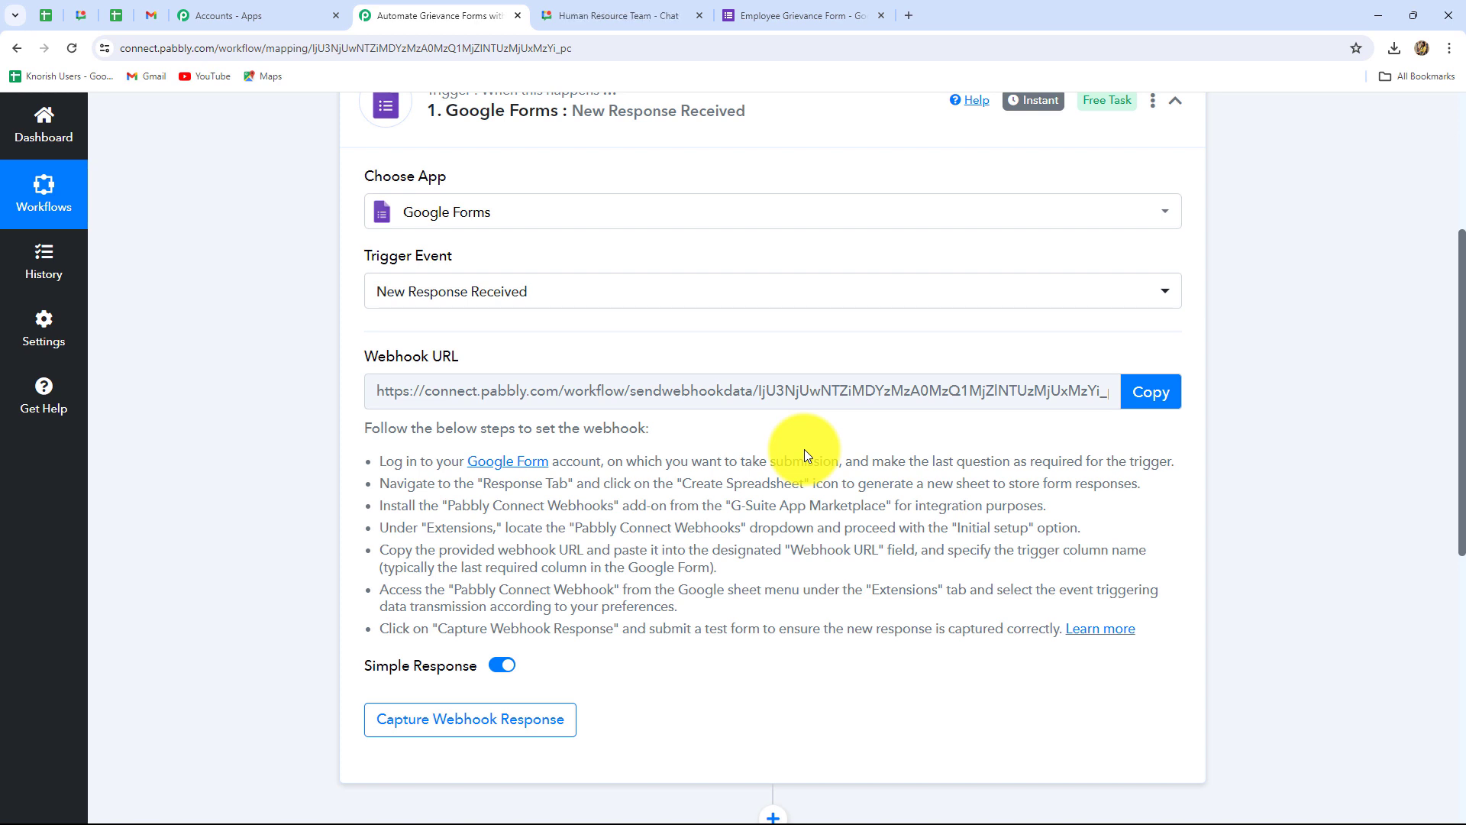
click(1149, 404)
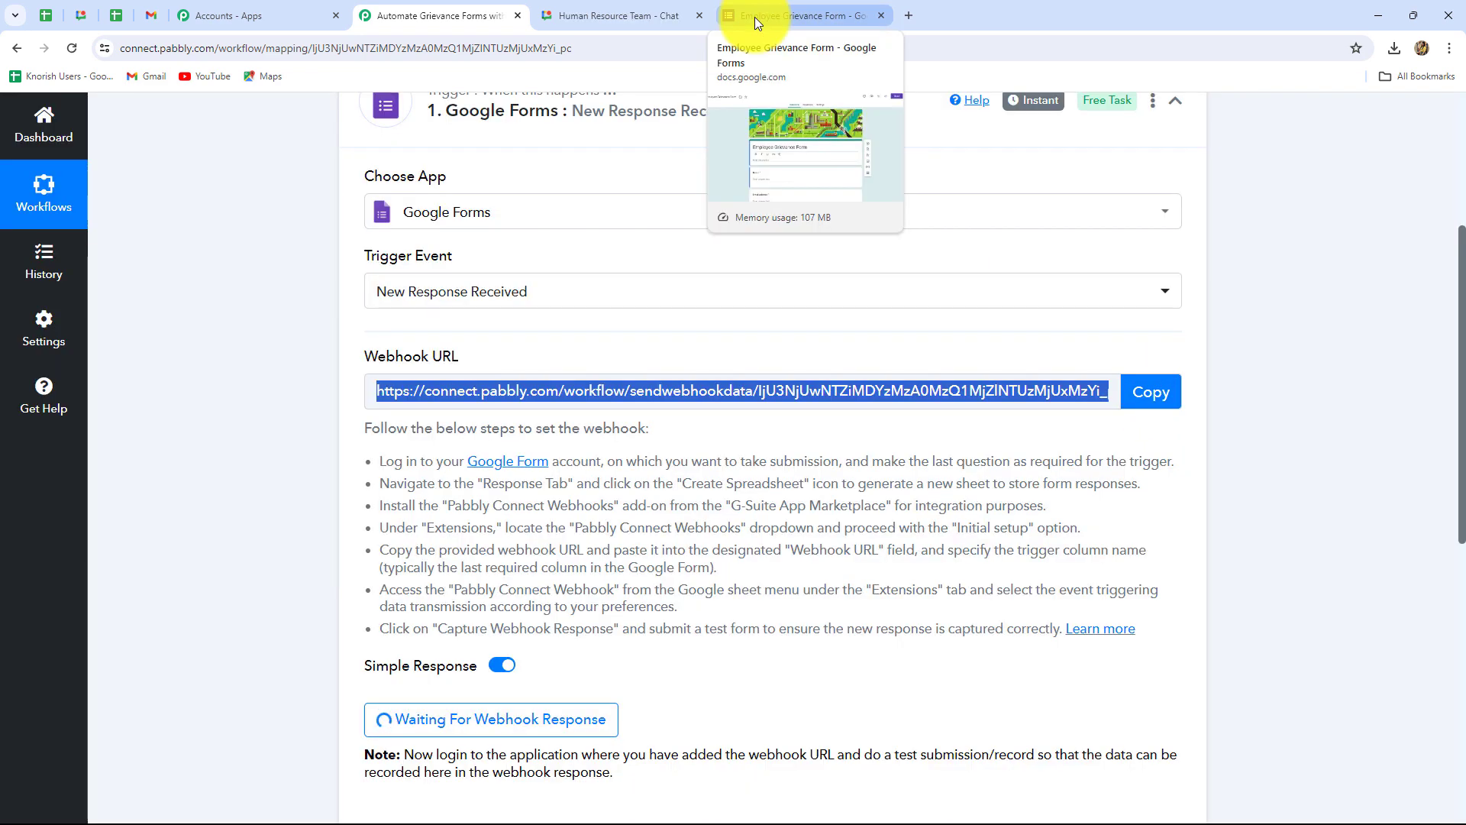
Step: Review the Employee Grievance Form questions, including Describe the problem, then return to the top
click(755, 17)
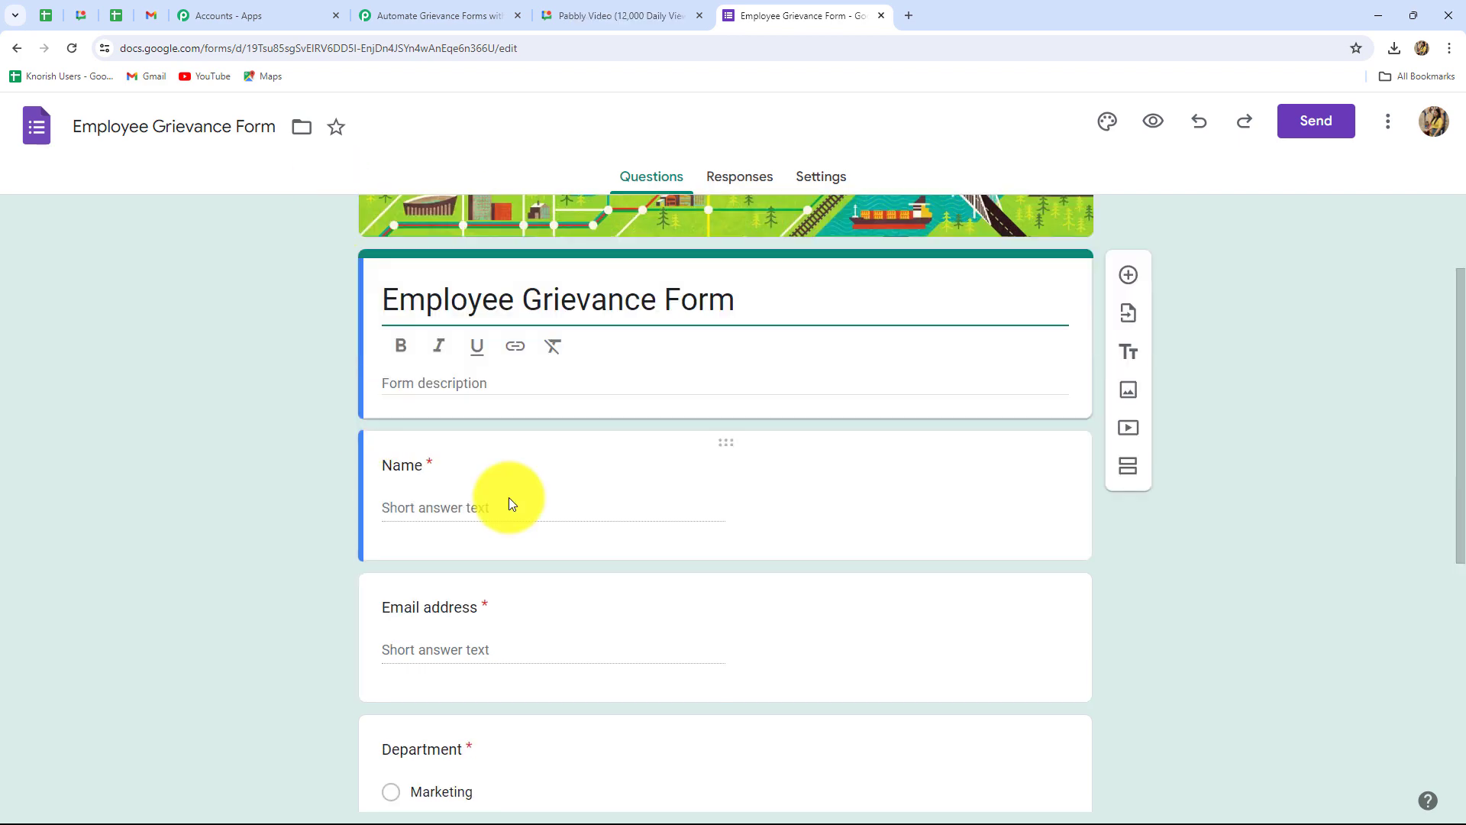
scroll(521, 492, down, 4)
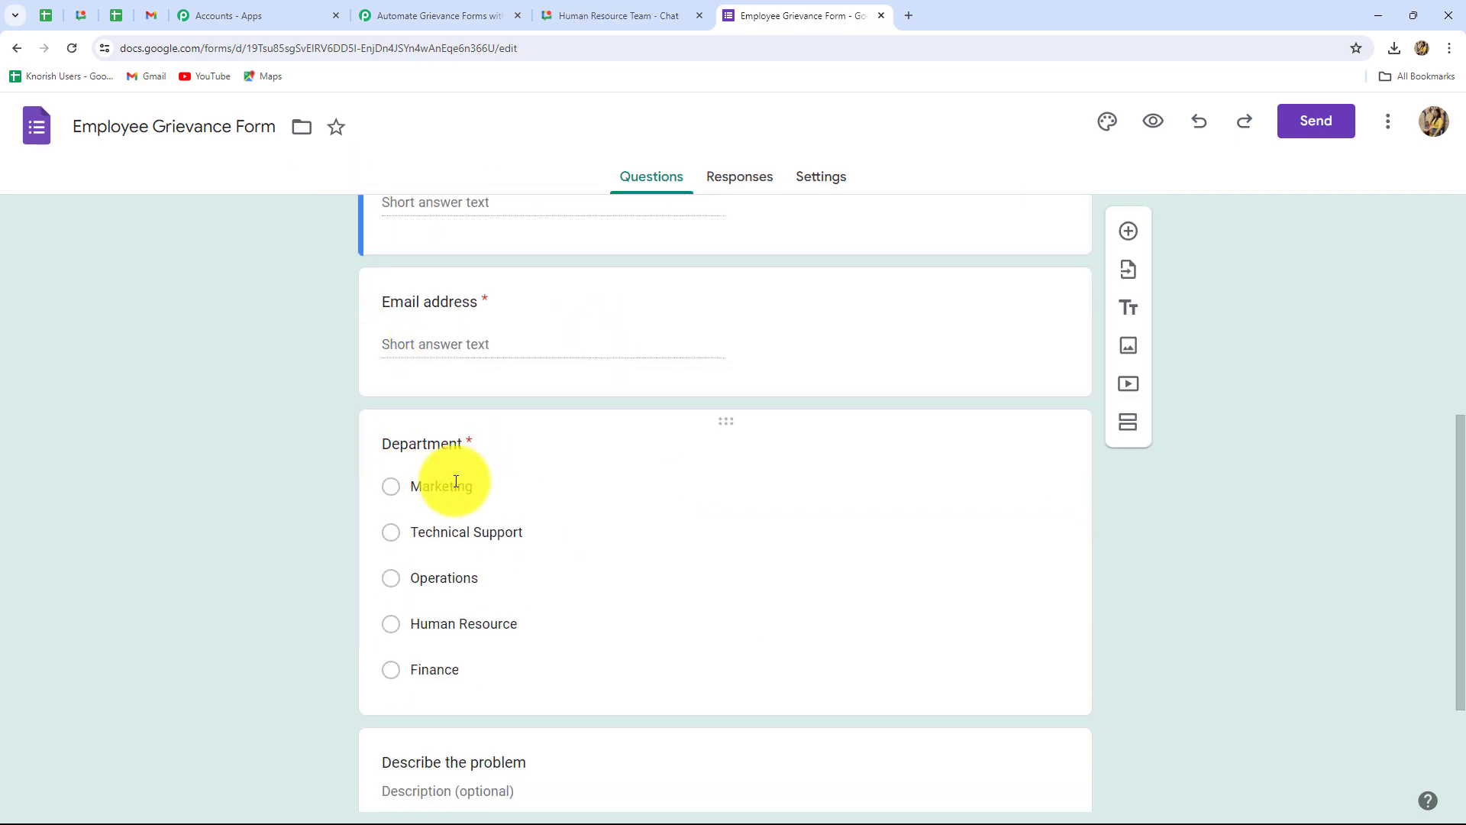
scroll(591, 556, down, 1)
scroll(591, 562, down, 3)
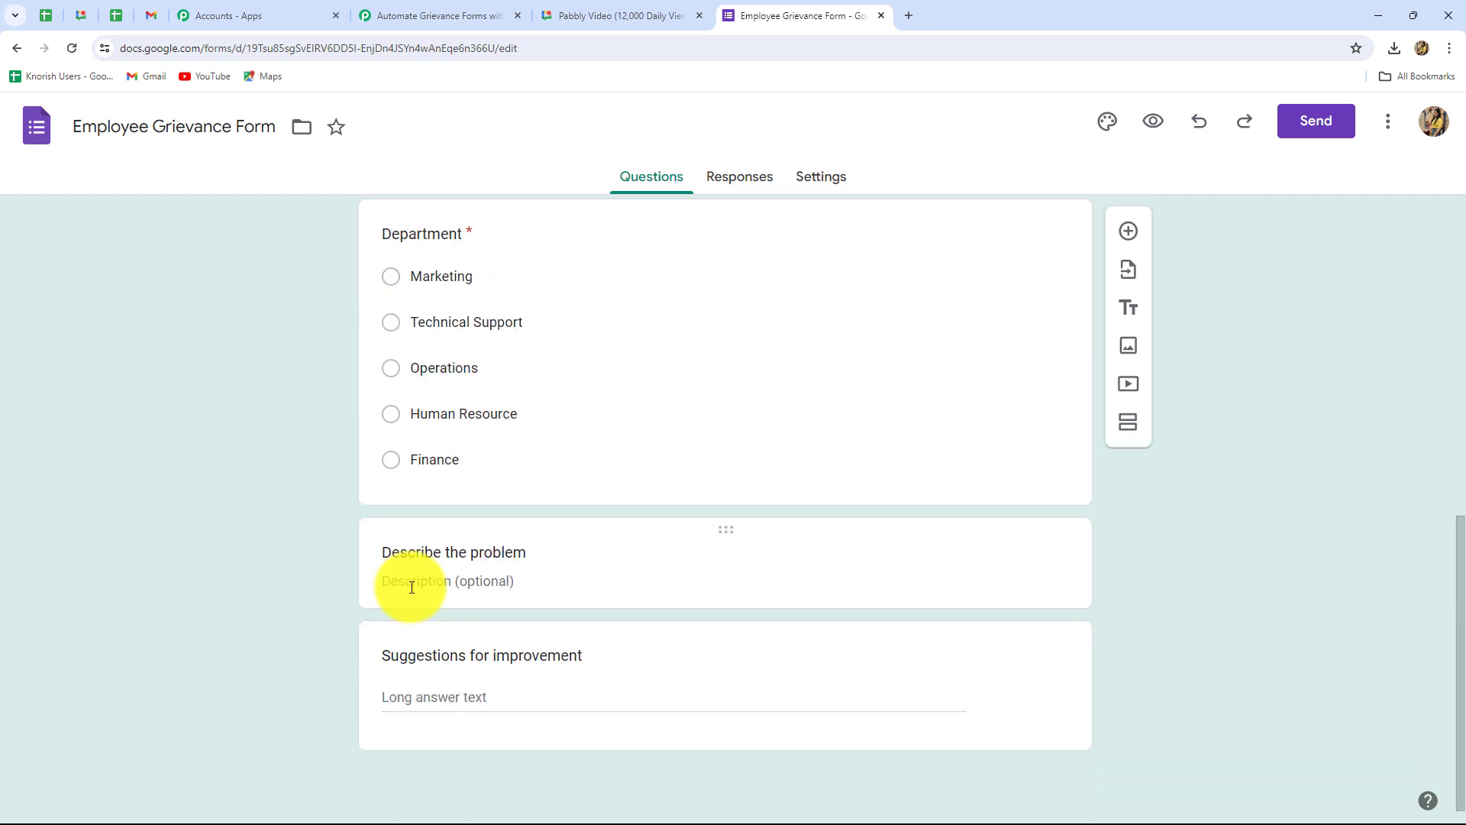
click(411, 588)
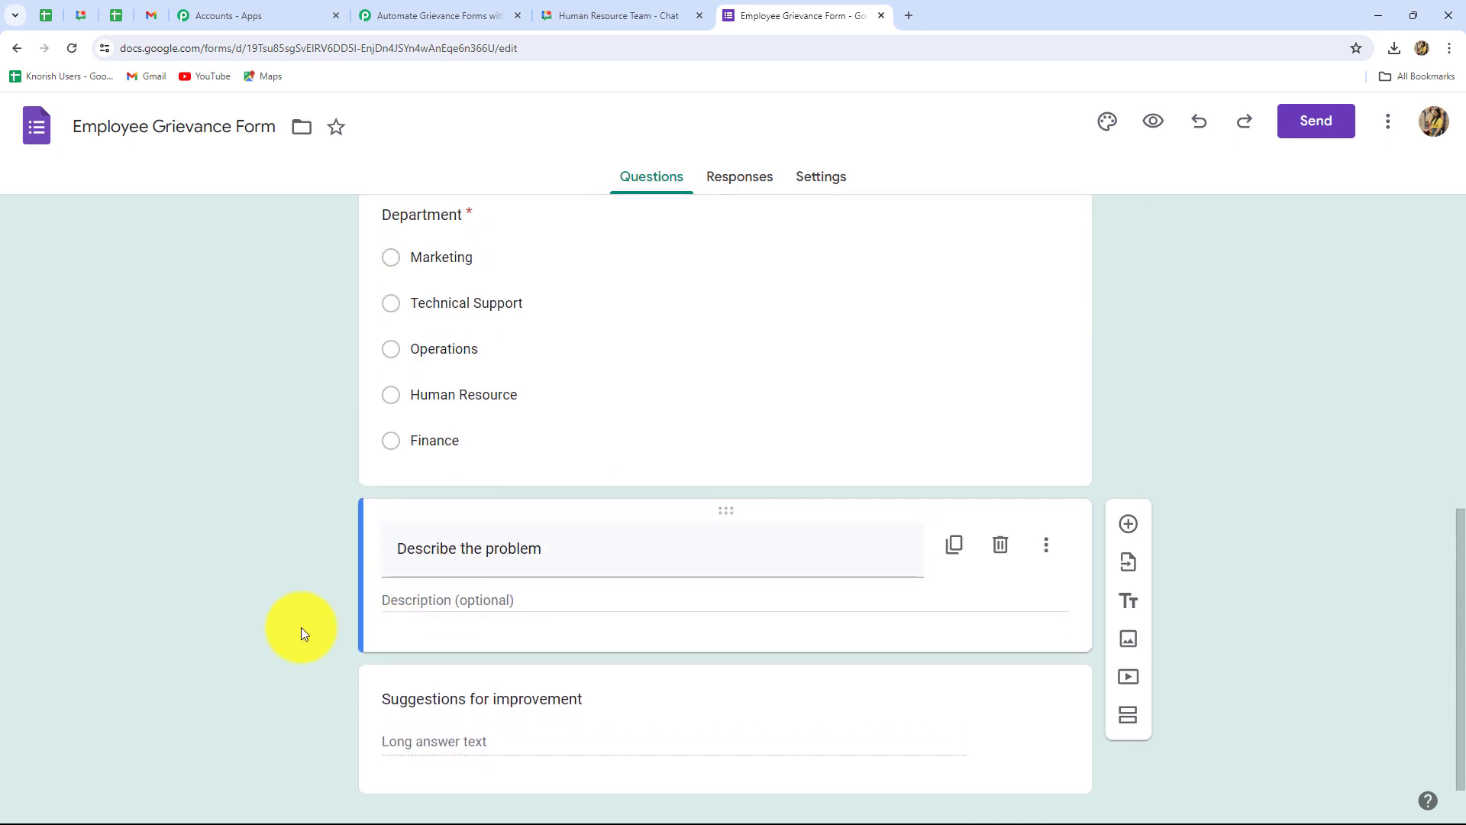
scroll(301, 626, down, 1)
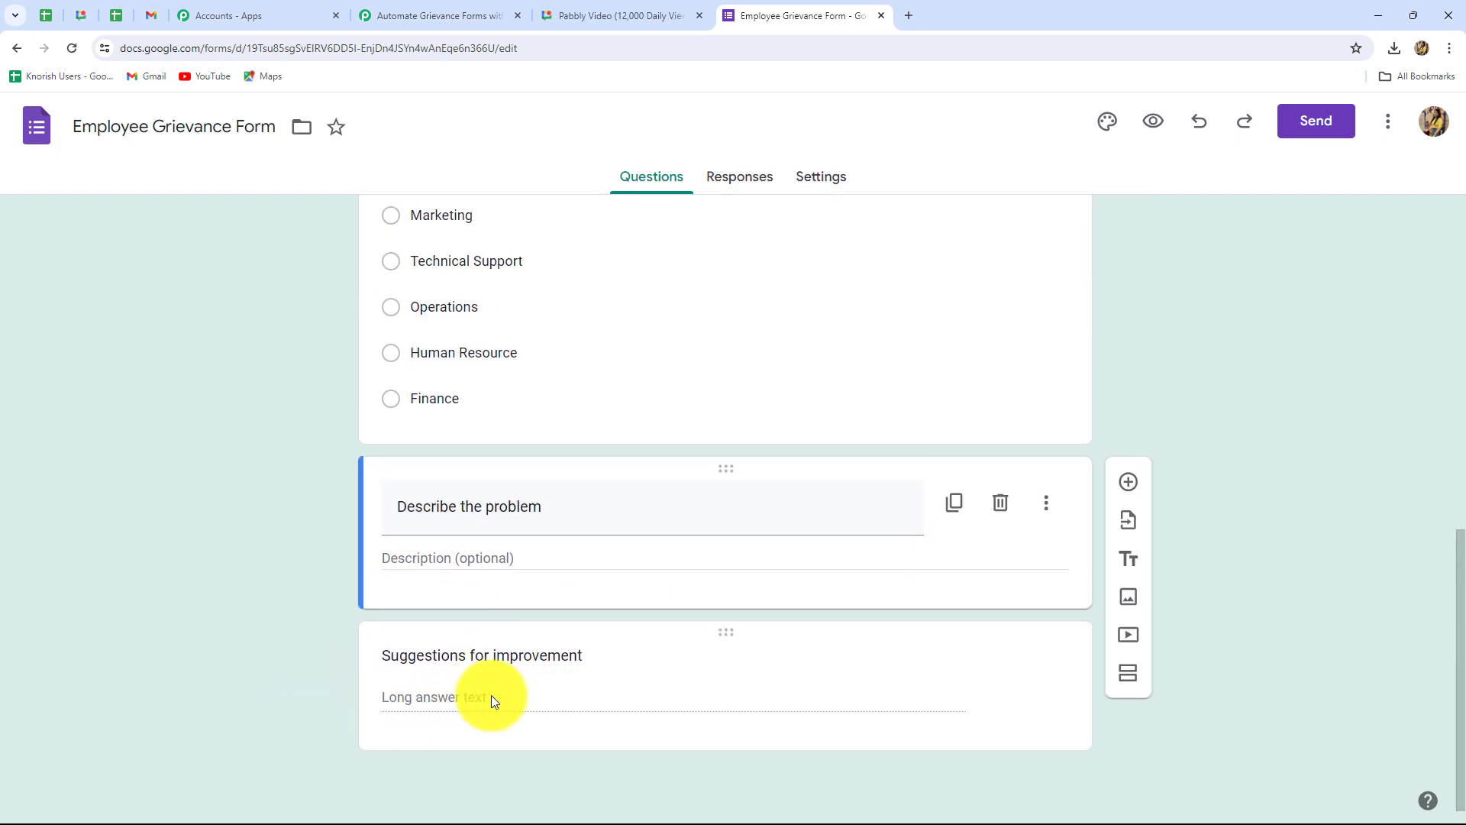
scroll(1256, 573, up, 10)
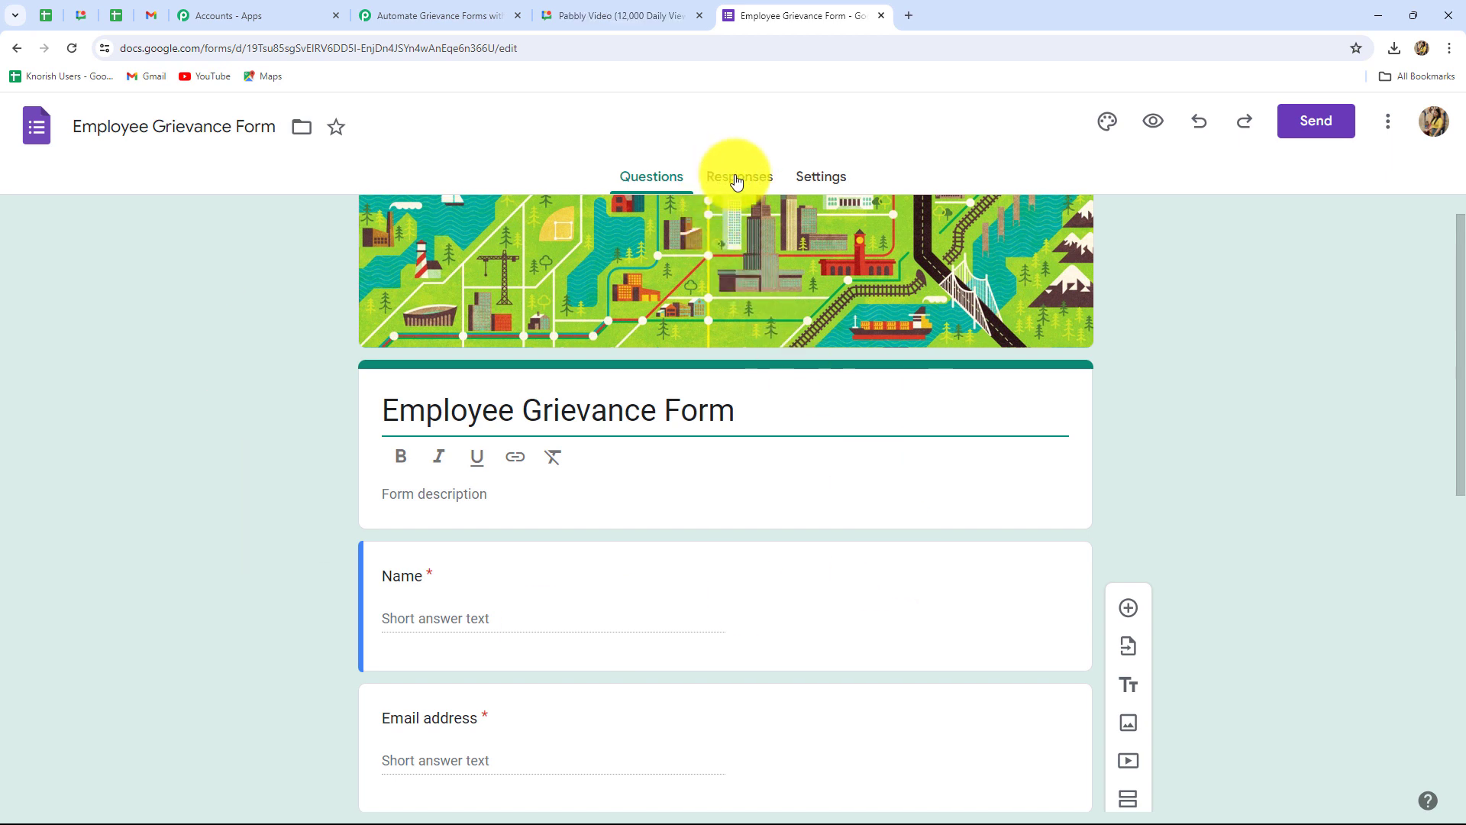
Step: Link the form's responses to a new spreadsheet, Employee Grievance Form (Responses)
click(737, 179)
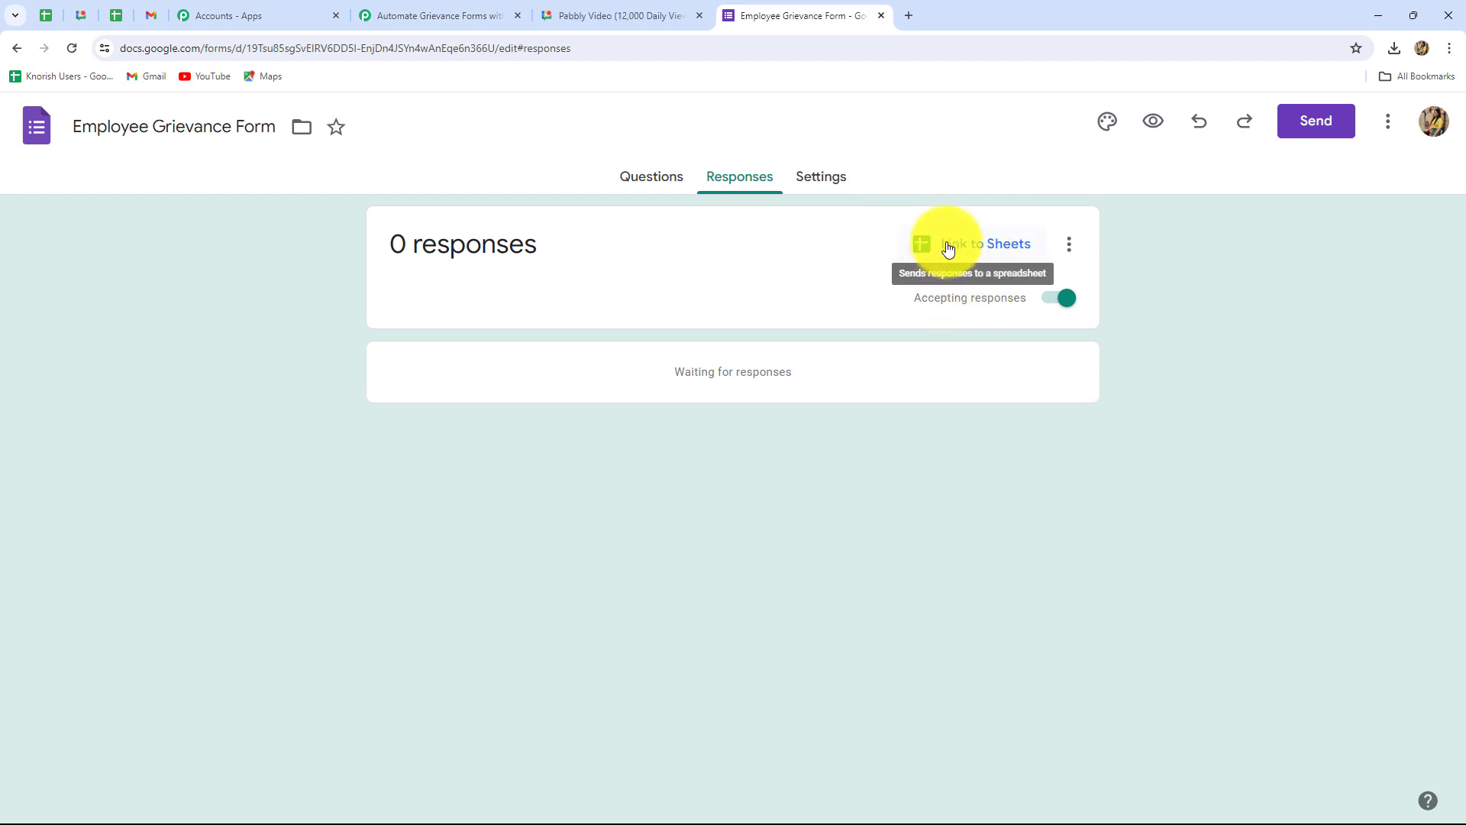
click(951, 245)
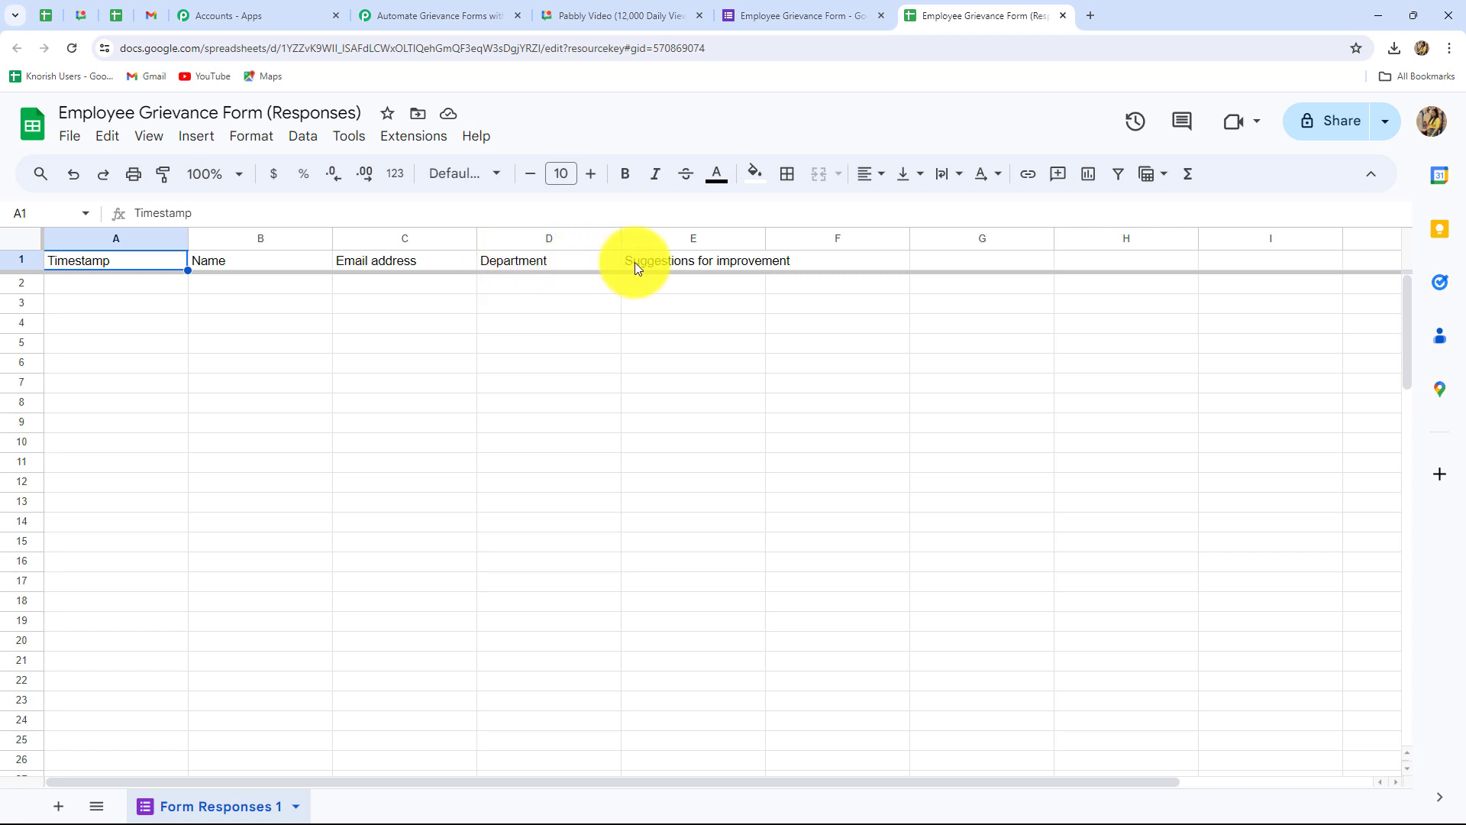
Step: Zoom the responses sheet to 150% and fill header row 1 light red
click(239, 174)
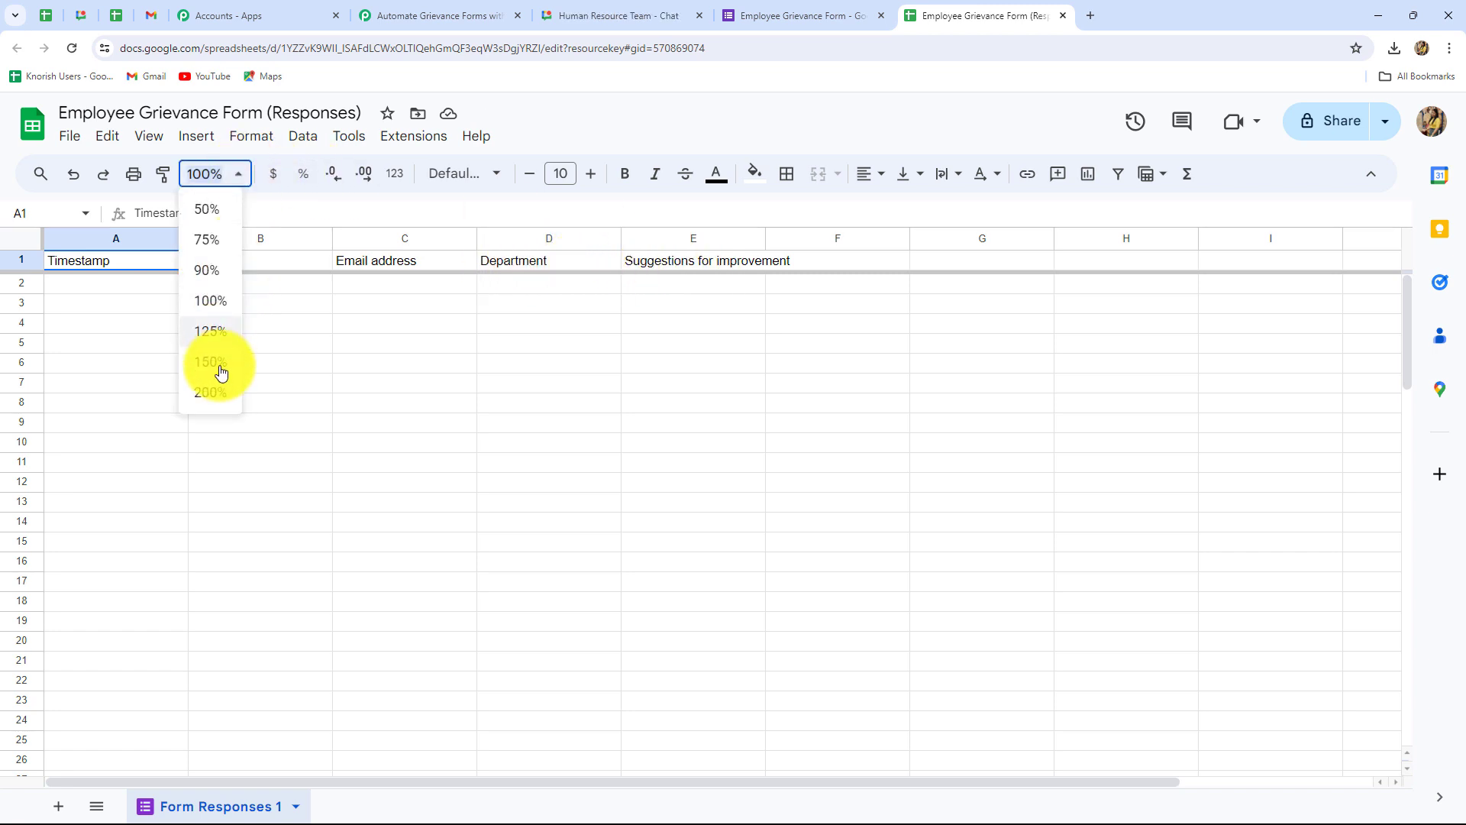
click(221, 372)
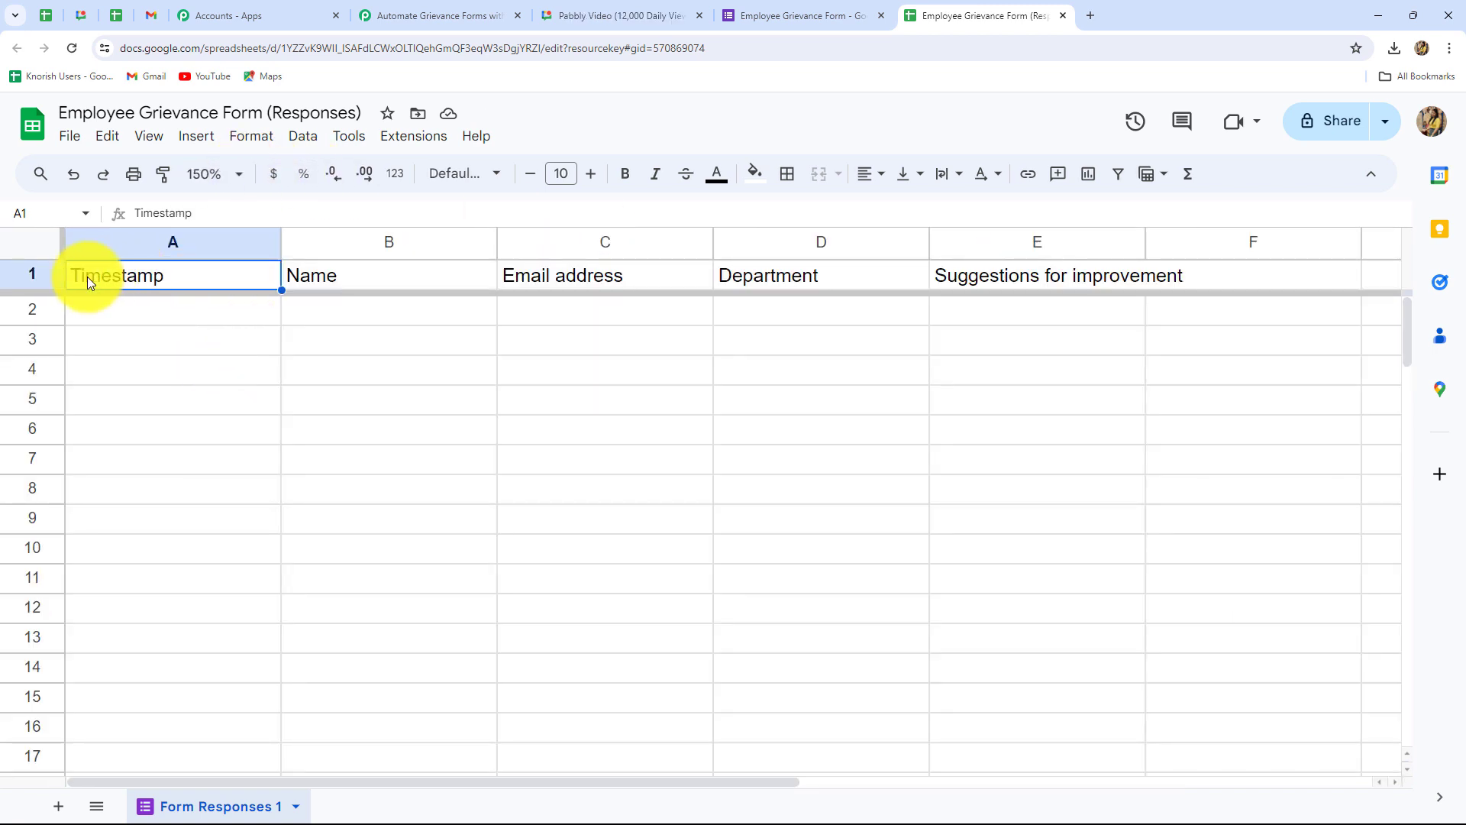
key(shift+space)
click(753, 174)
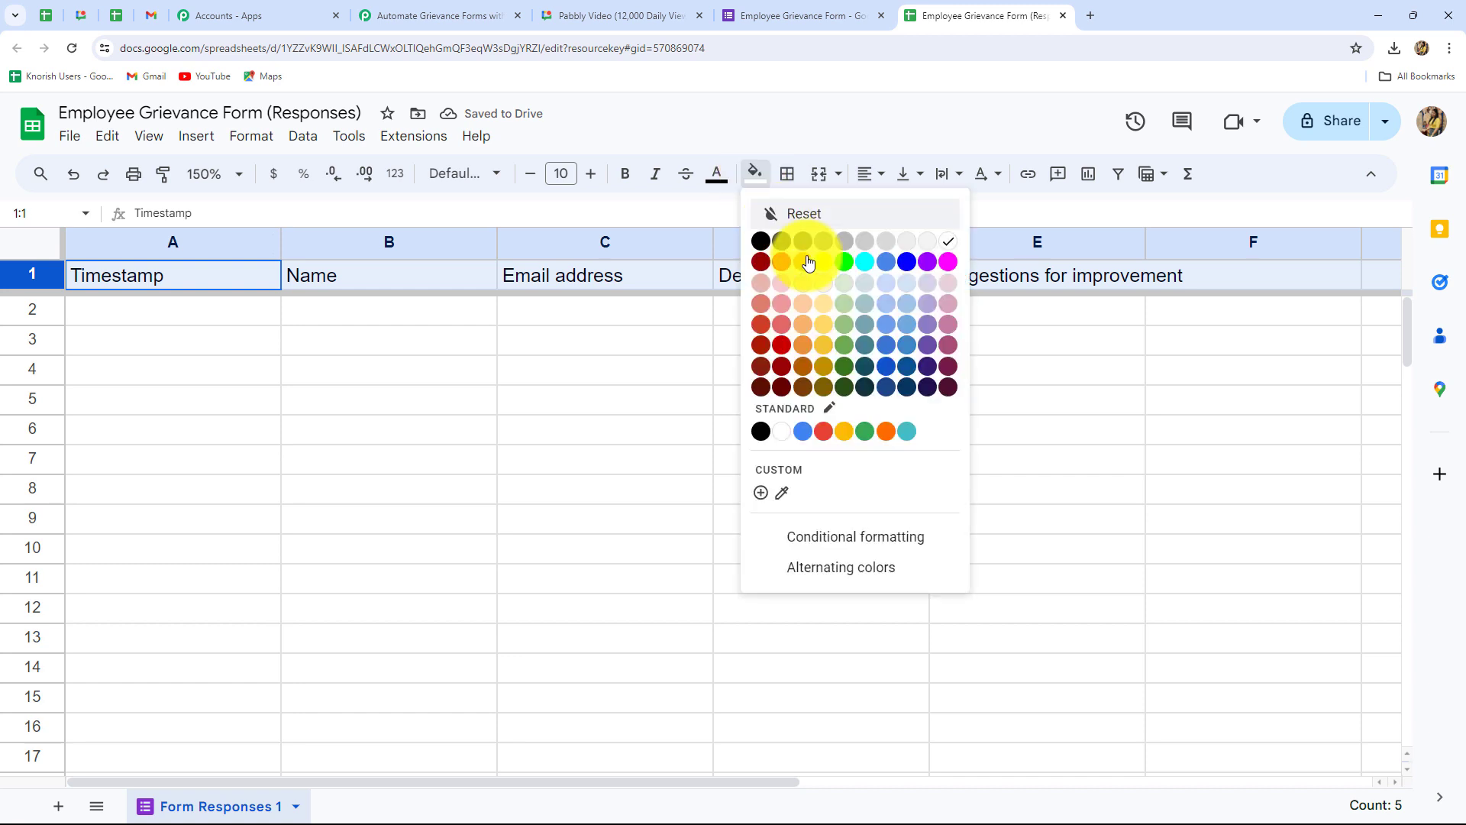
click(785, 309)
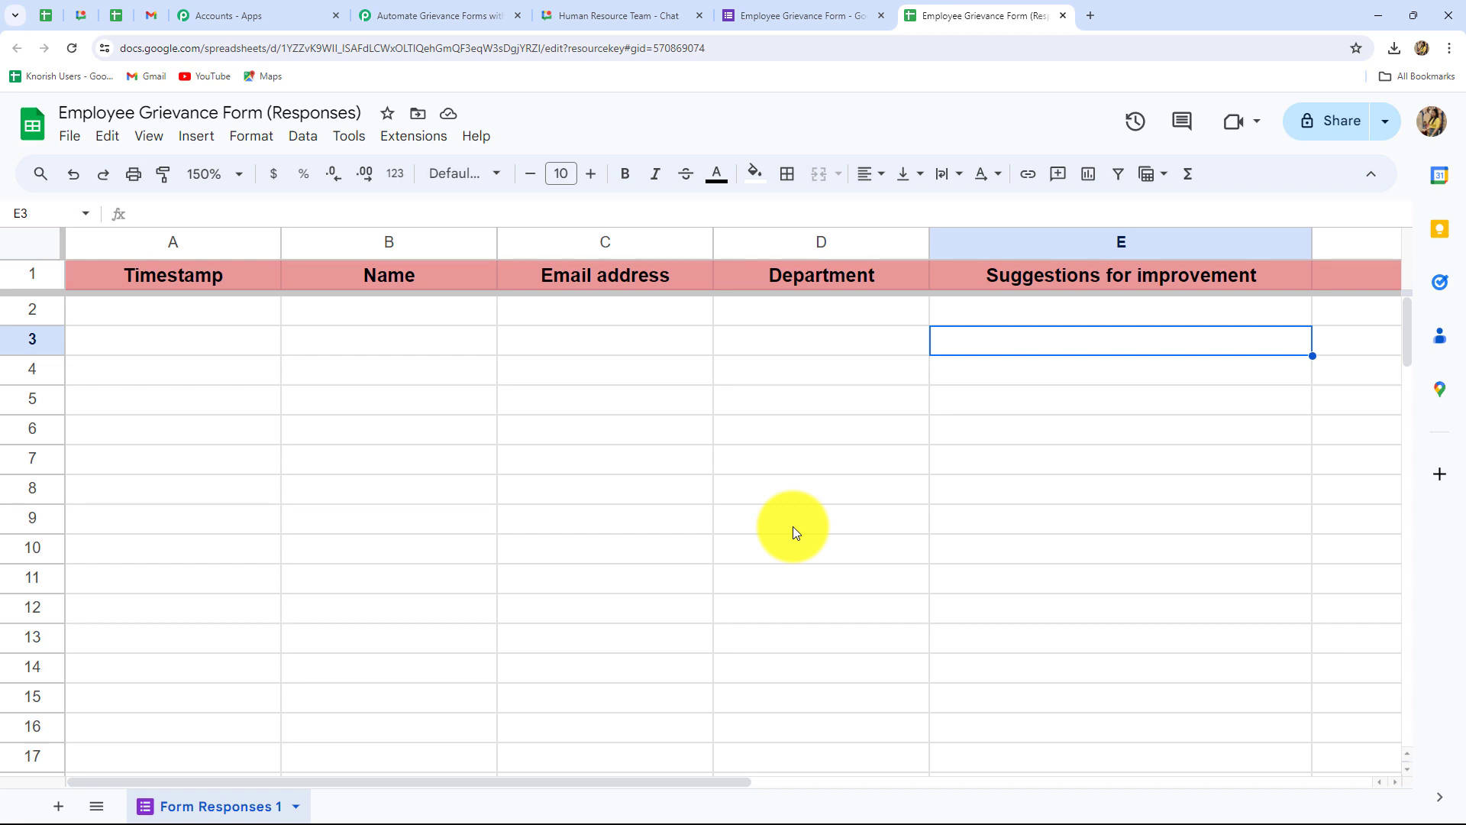
Step: Copy the Employee Grievance Form's shortened share link and open a new browser tab
click(813, 15)
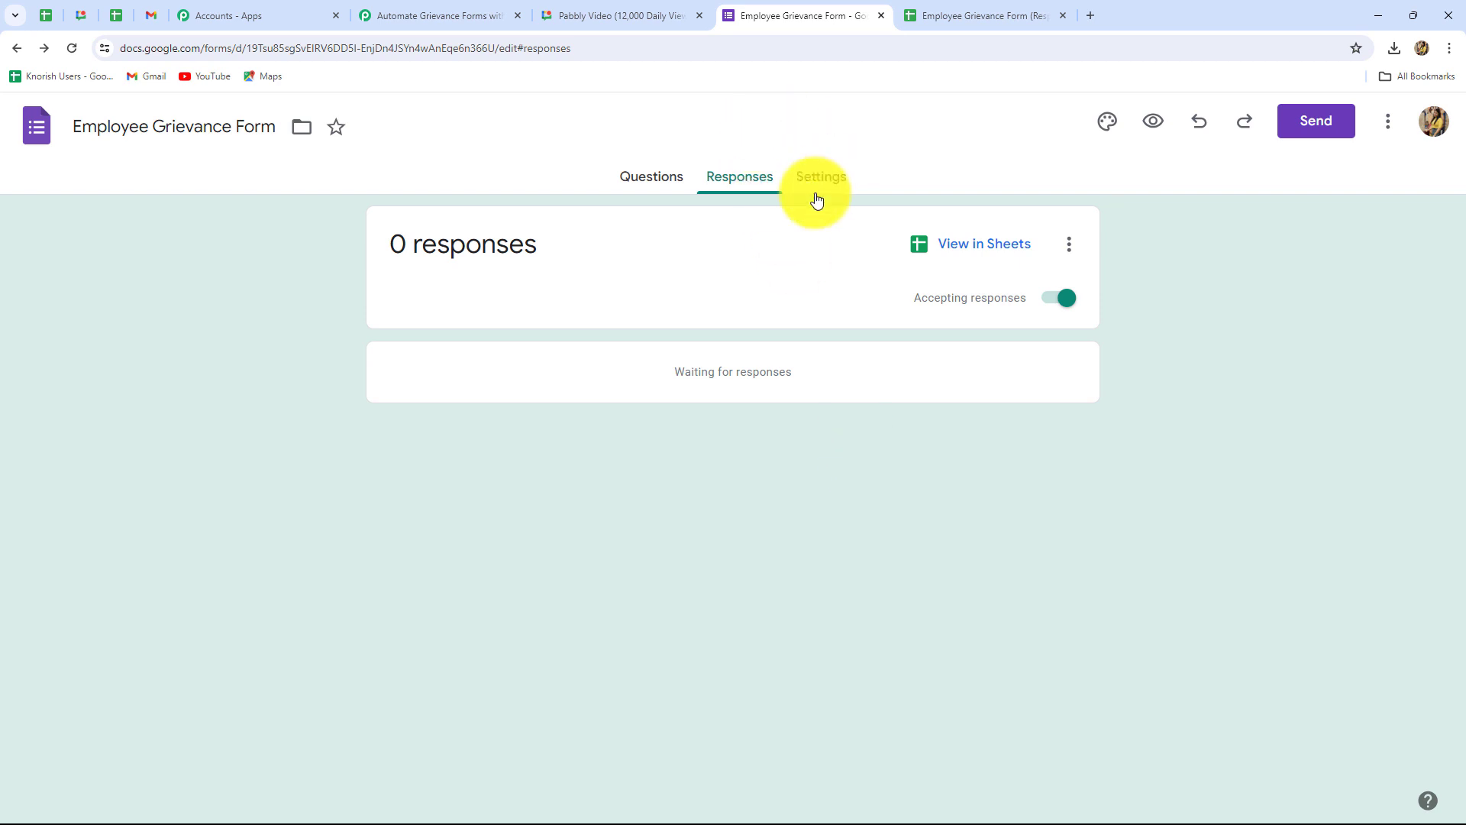
click(1325, 134)
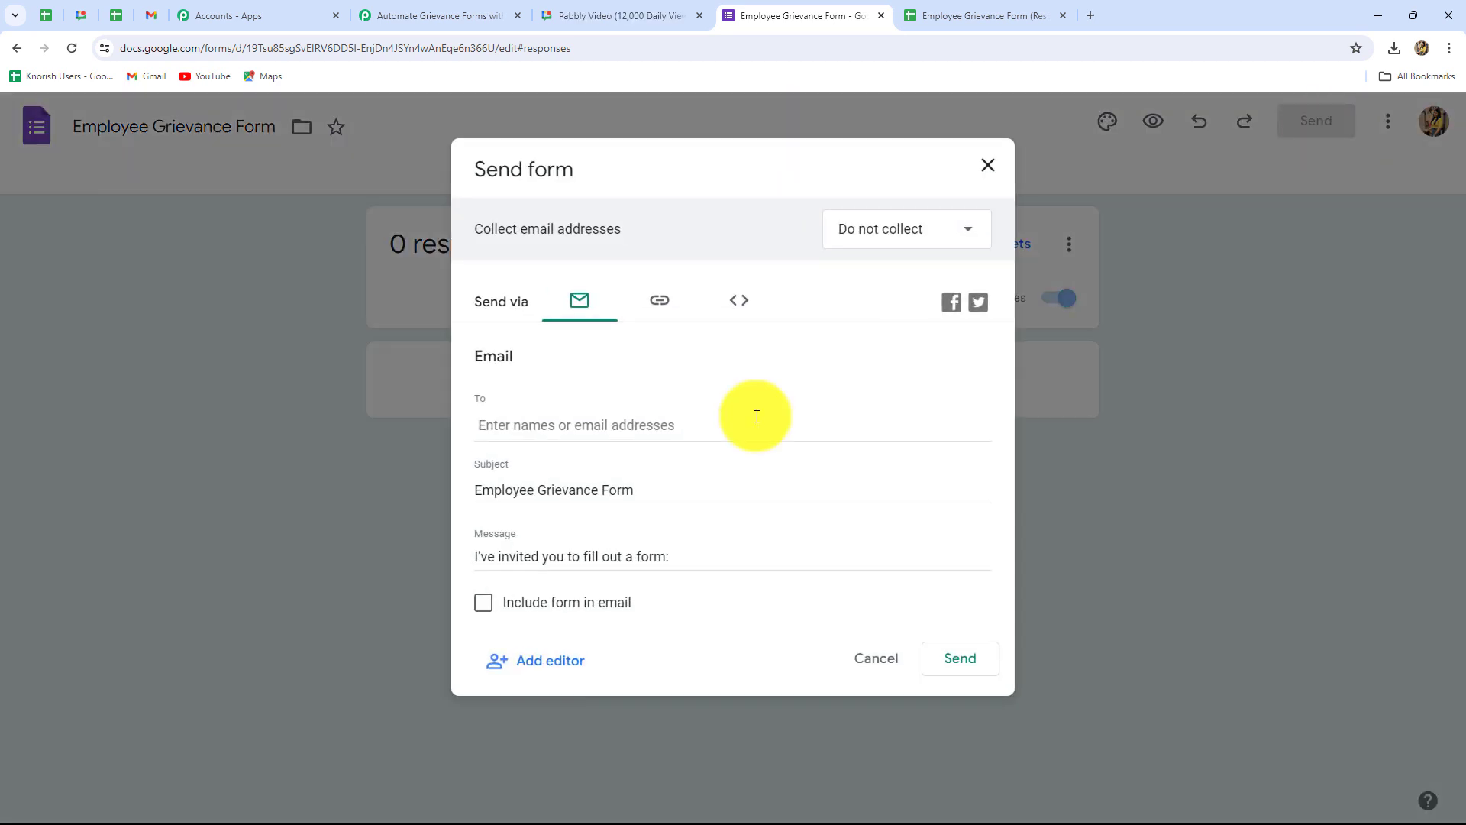
click(662, 304)
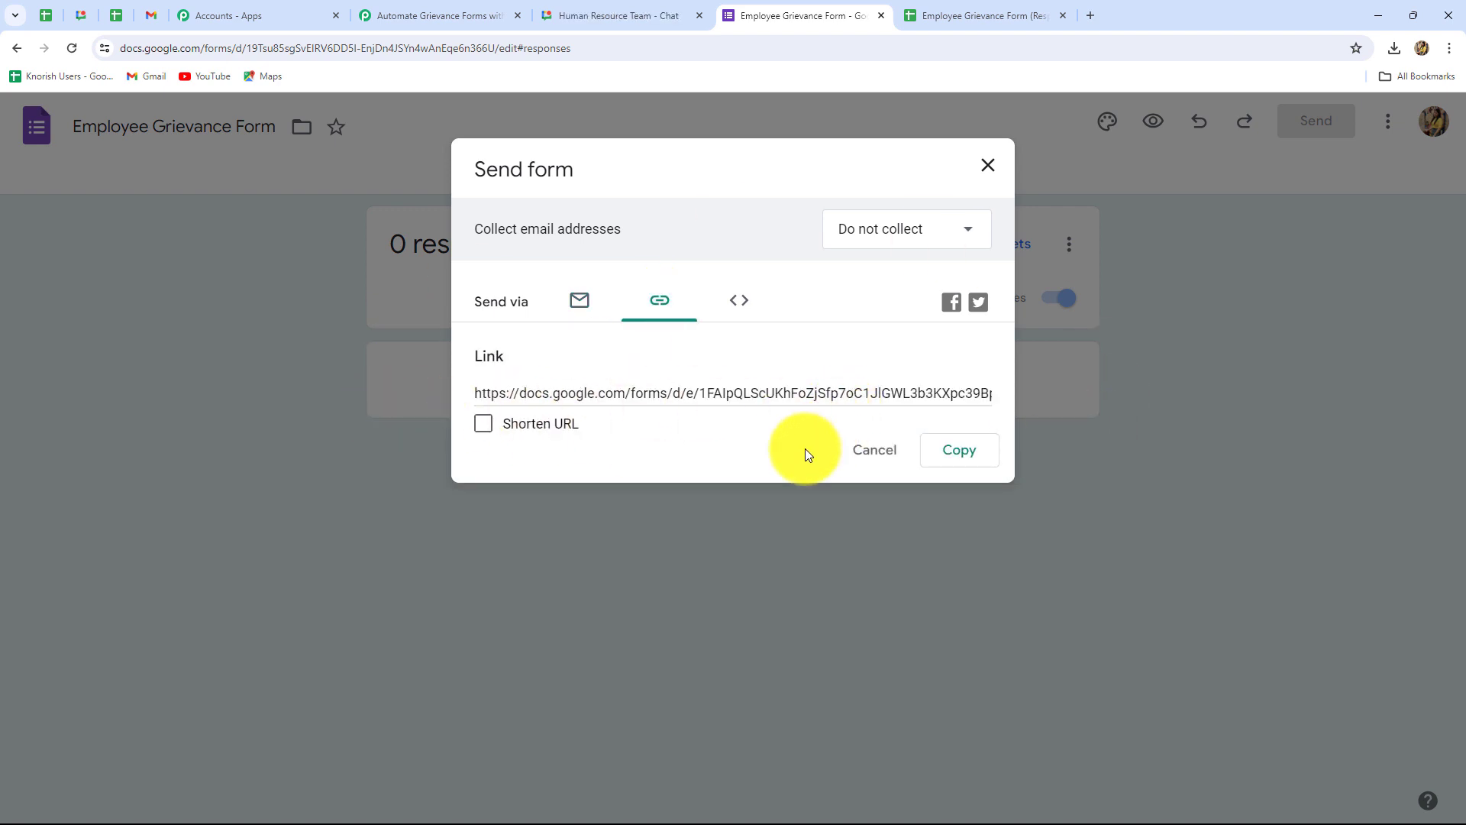
click(483, 425)
click(957, 451)
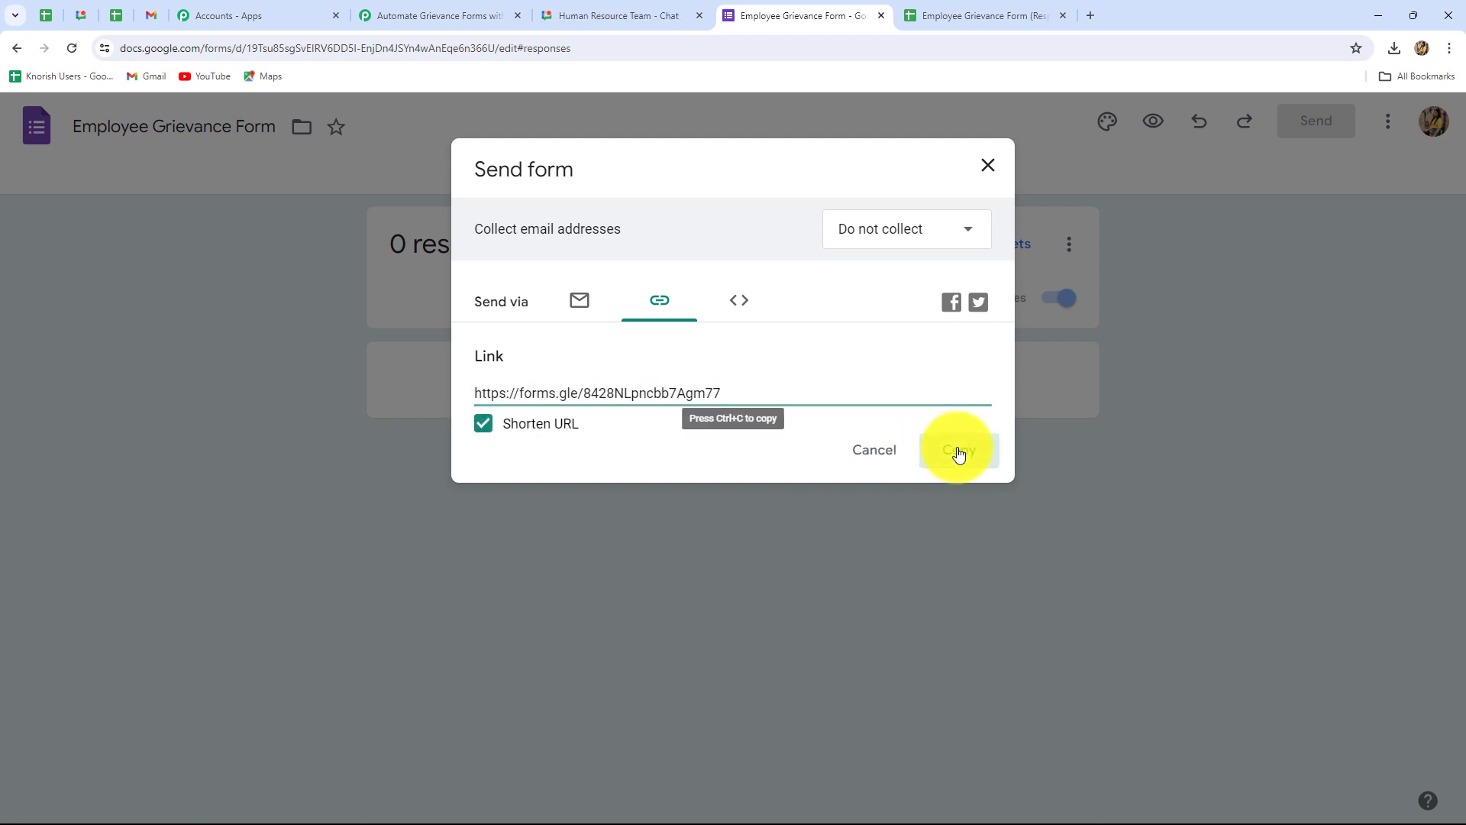
click(1092, 18)
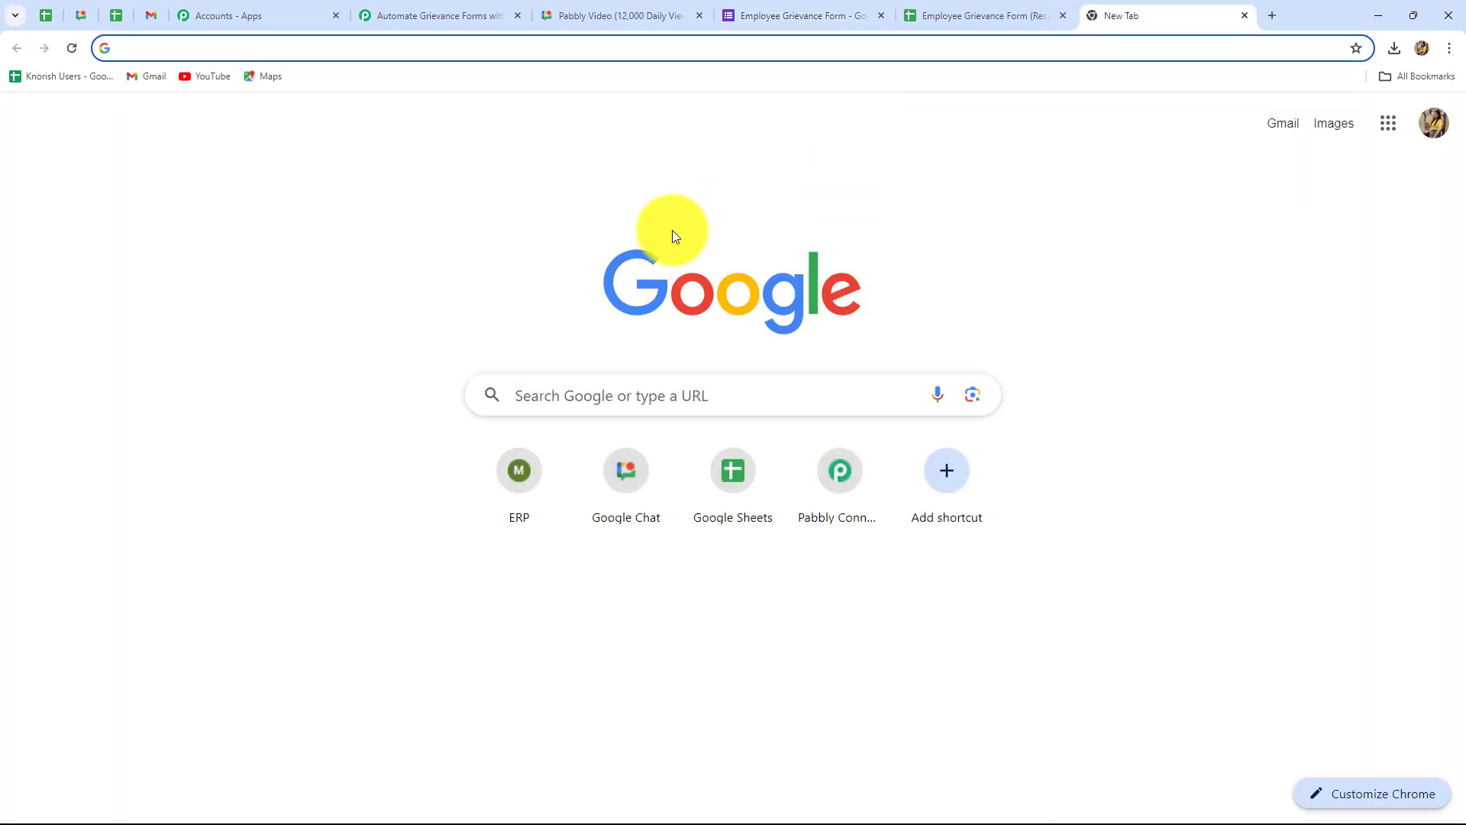
Step: Load the live grievance form from the copied short link
key(ctrl+v)
key(Return)
scroll(229, 336, down, 5)
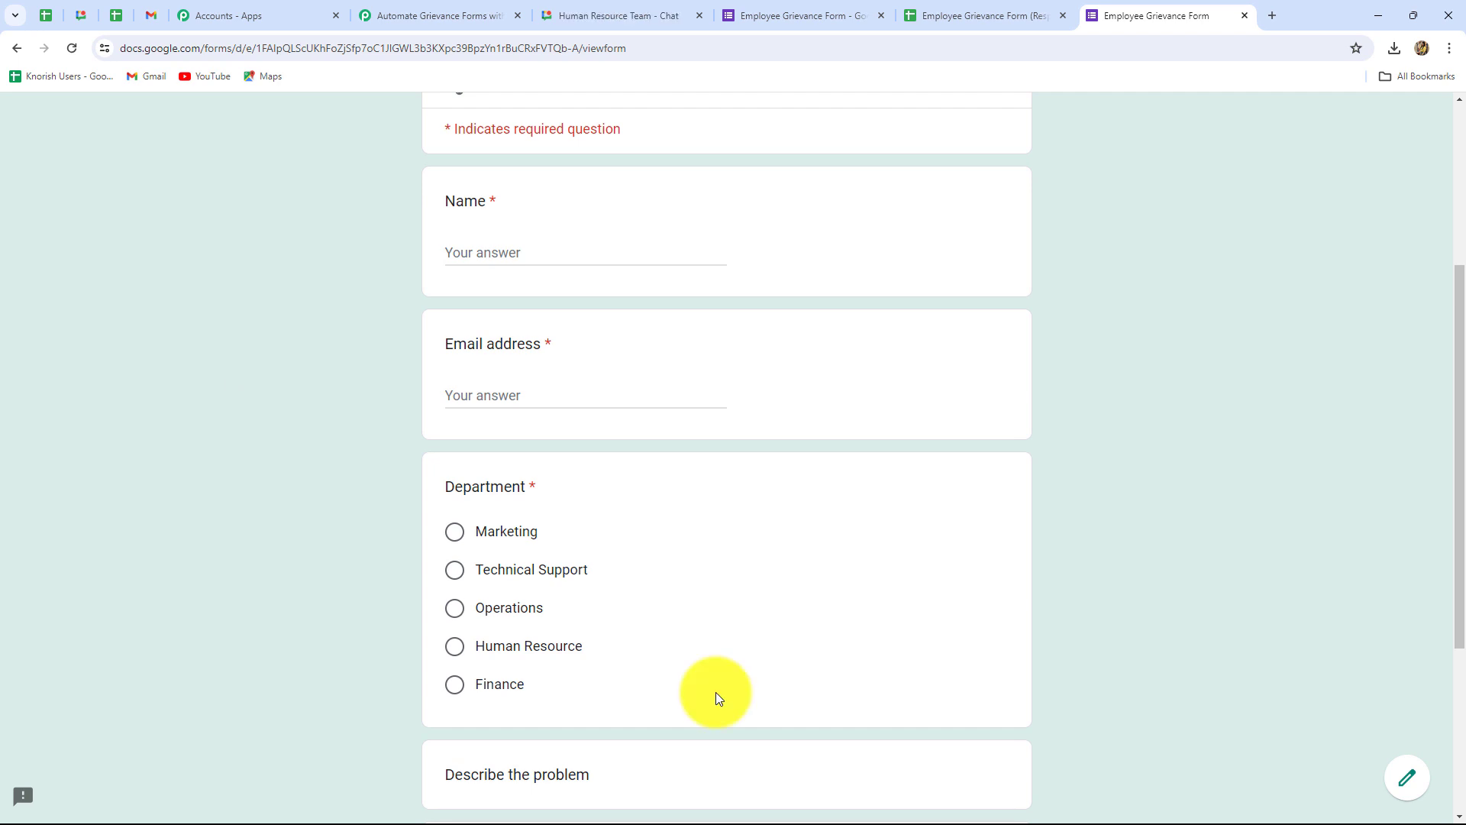
scroll(716, 692, down, 3)
scroll(717, 691, up, 3)
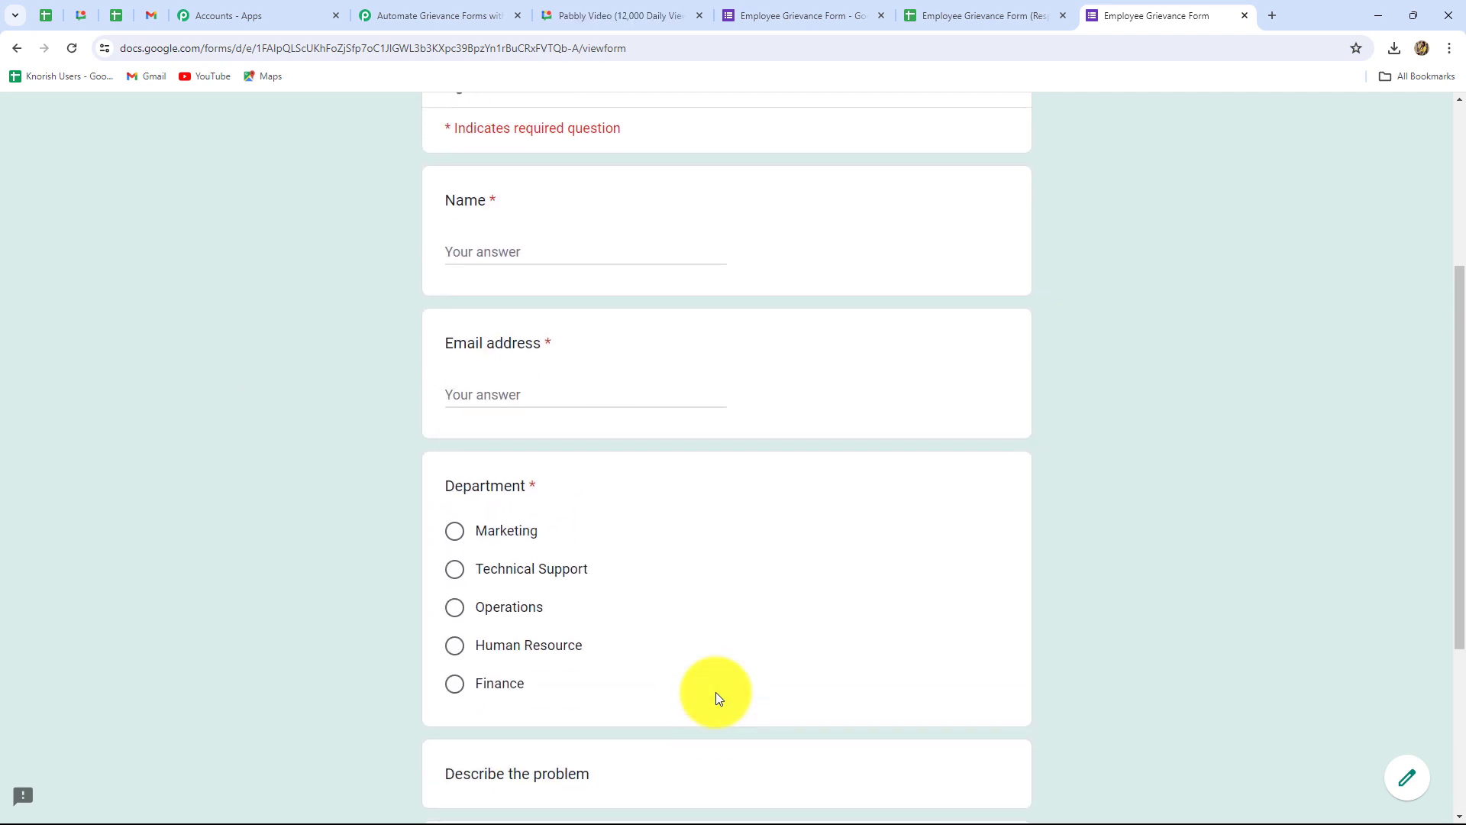
scroll(717, 692, down, 1)
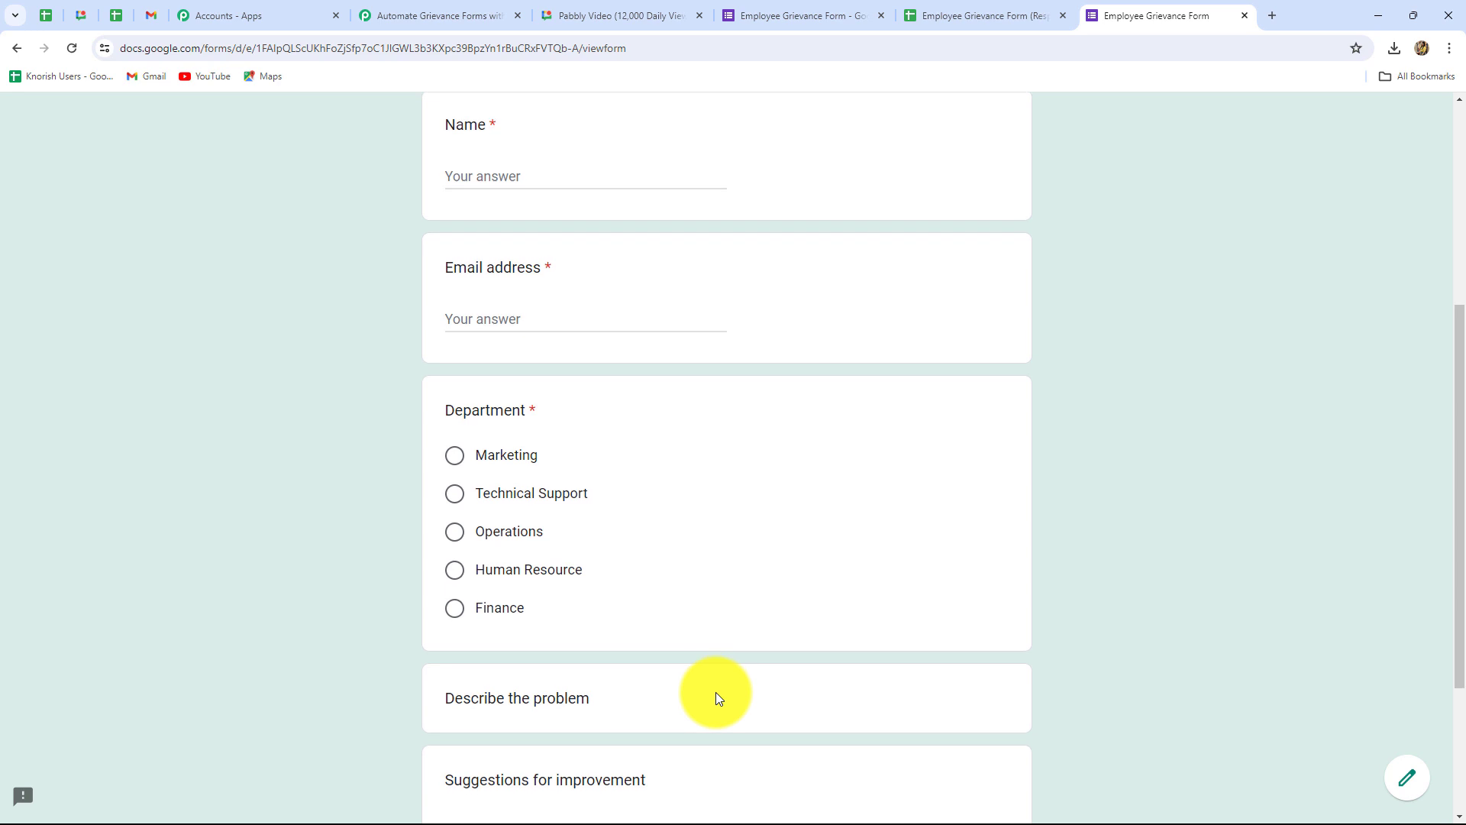
Step: Enter a test respondent's name and e-mail address and choose the Marketing department
click(486, 176)
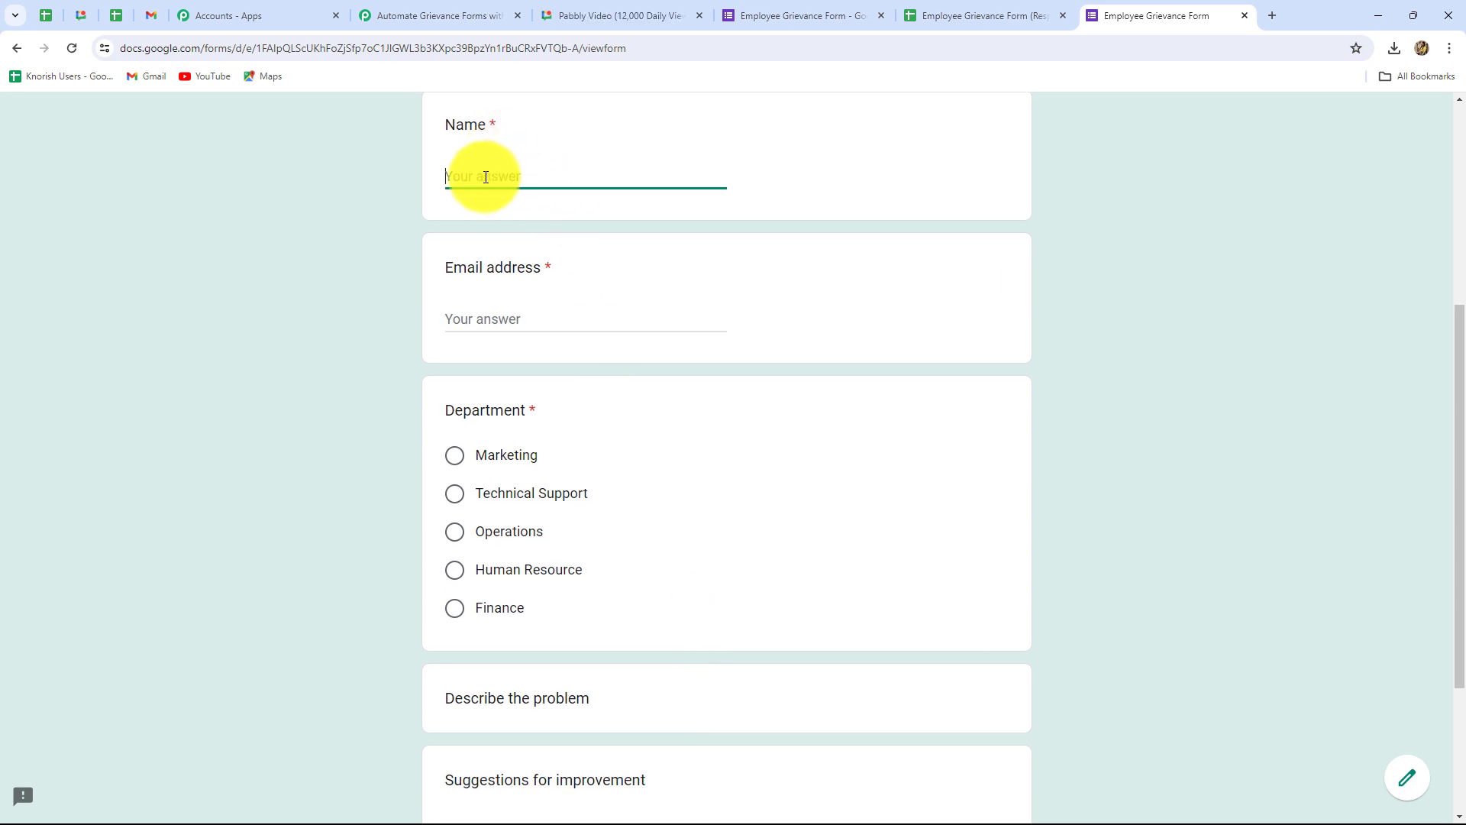
text(Test Employee)
click(485, 311)
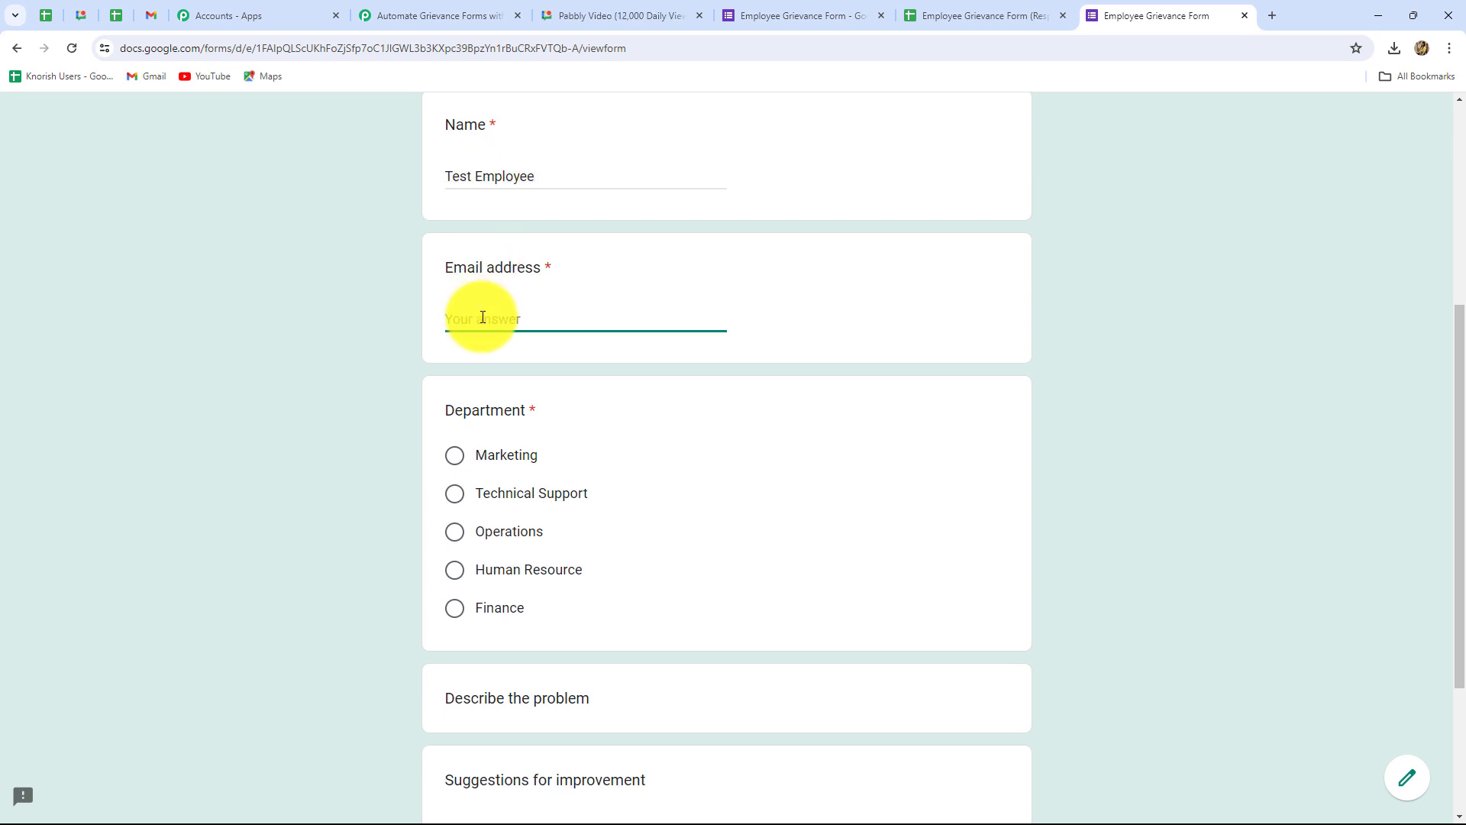
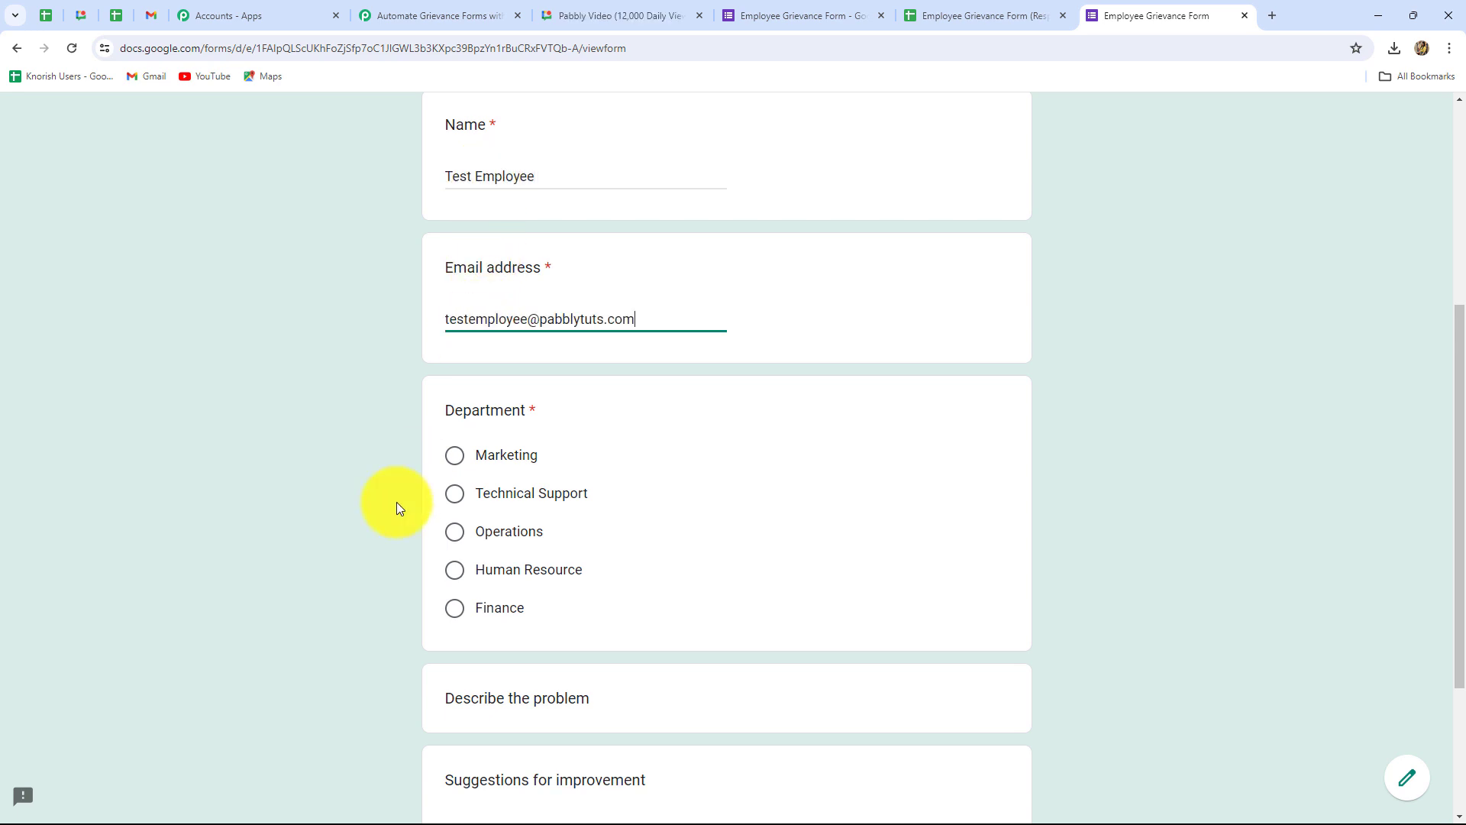
scroll(396, 505, down, 2)
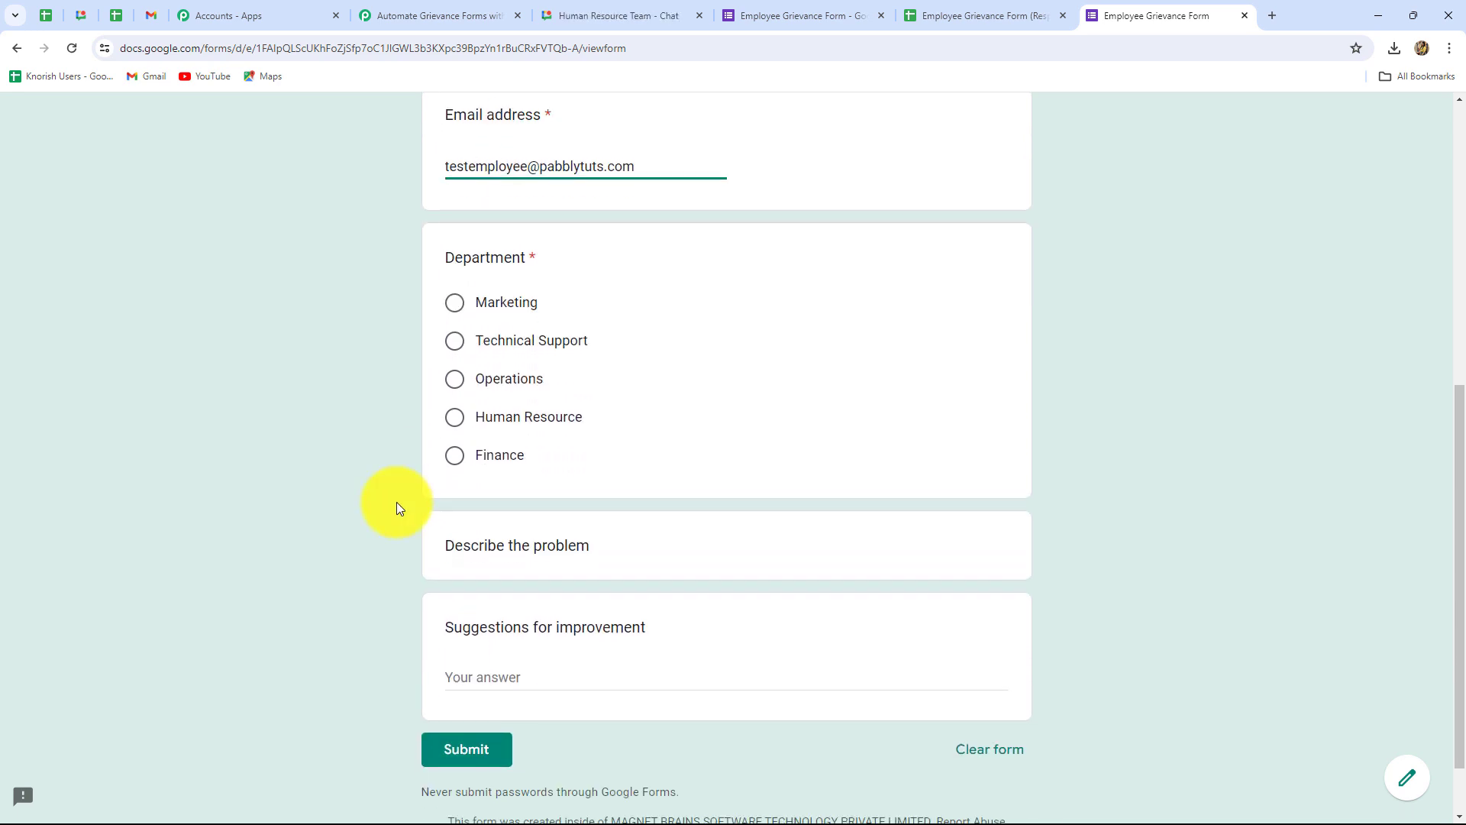
click(455, 310)
Step: Describe the internet-quality problem, suggest 'we can change the network', and submit the response
scroll(562, 497, down, 1)
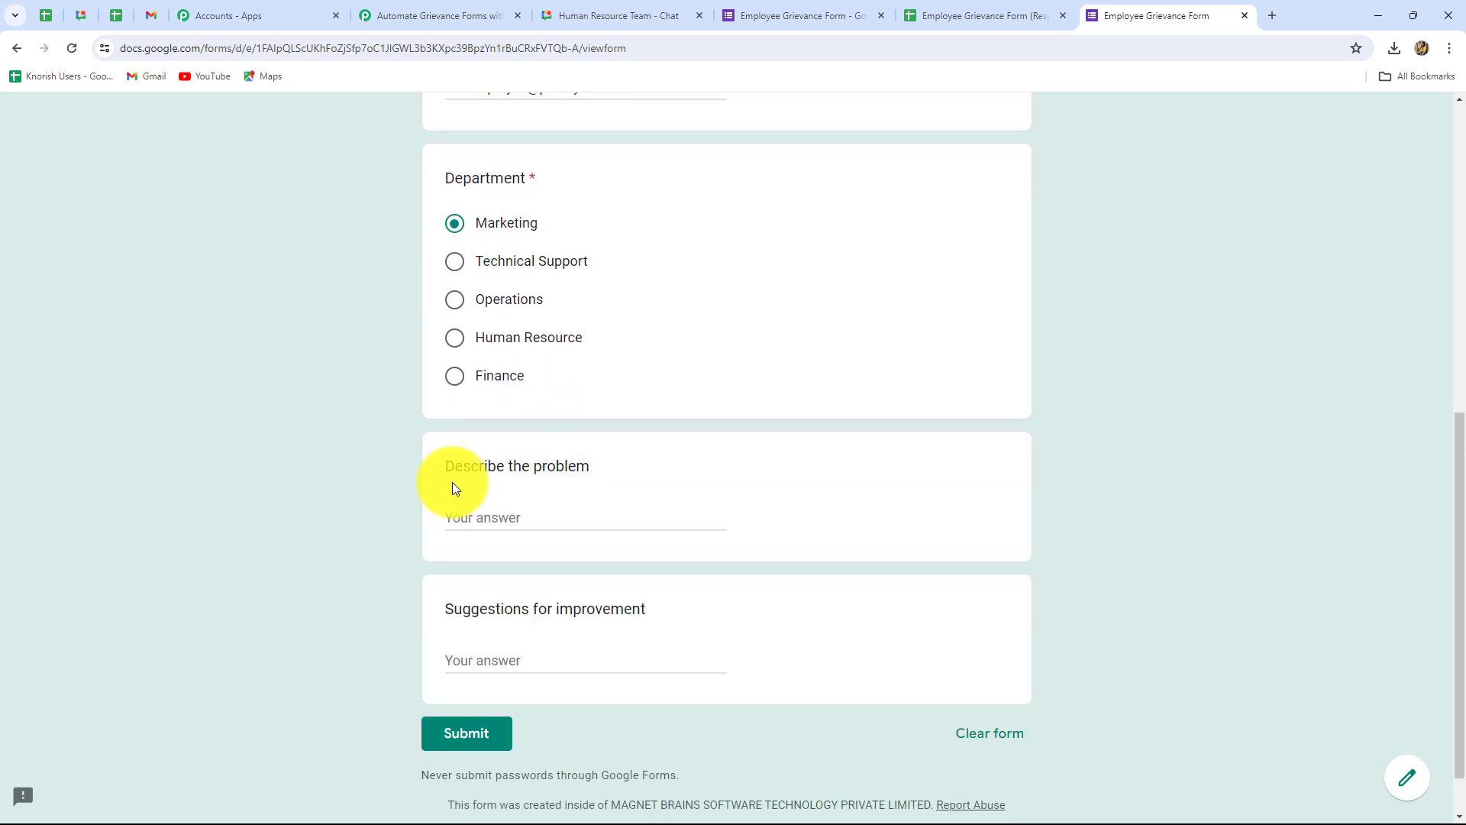
click(489, 517)
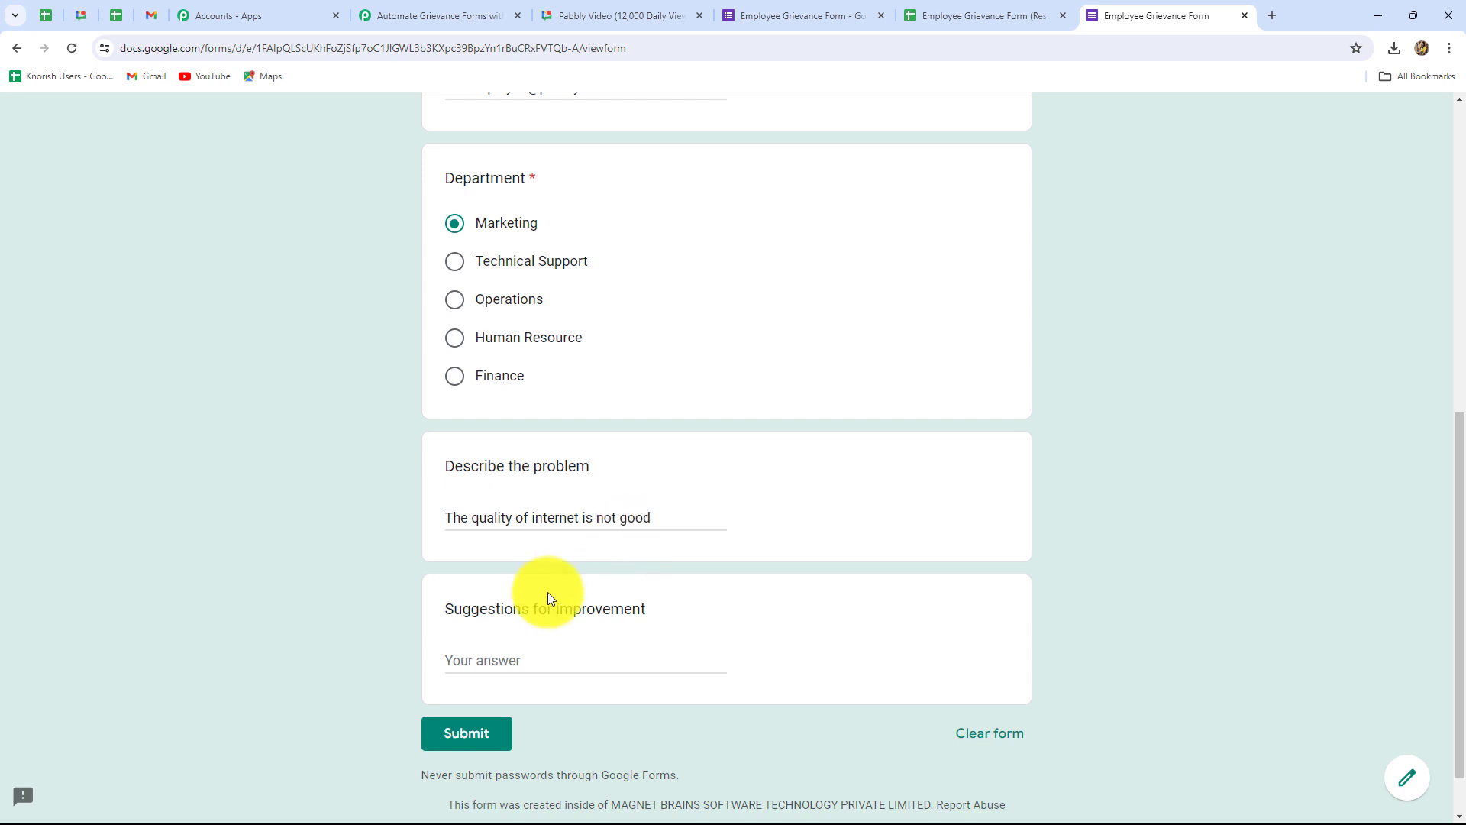
click(526, 663)
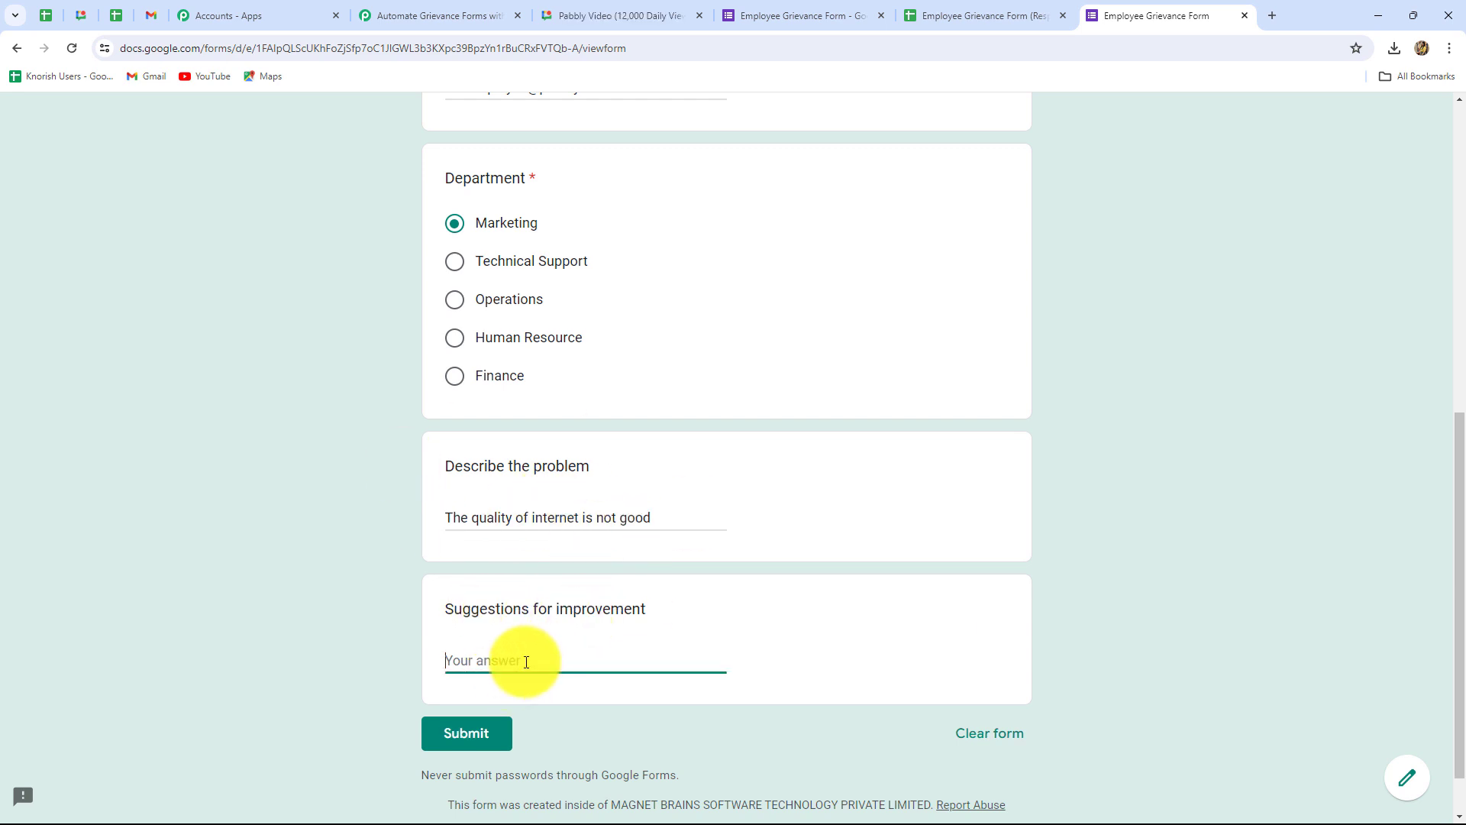
text(we can change the network)
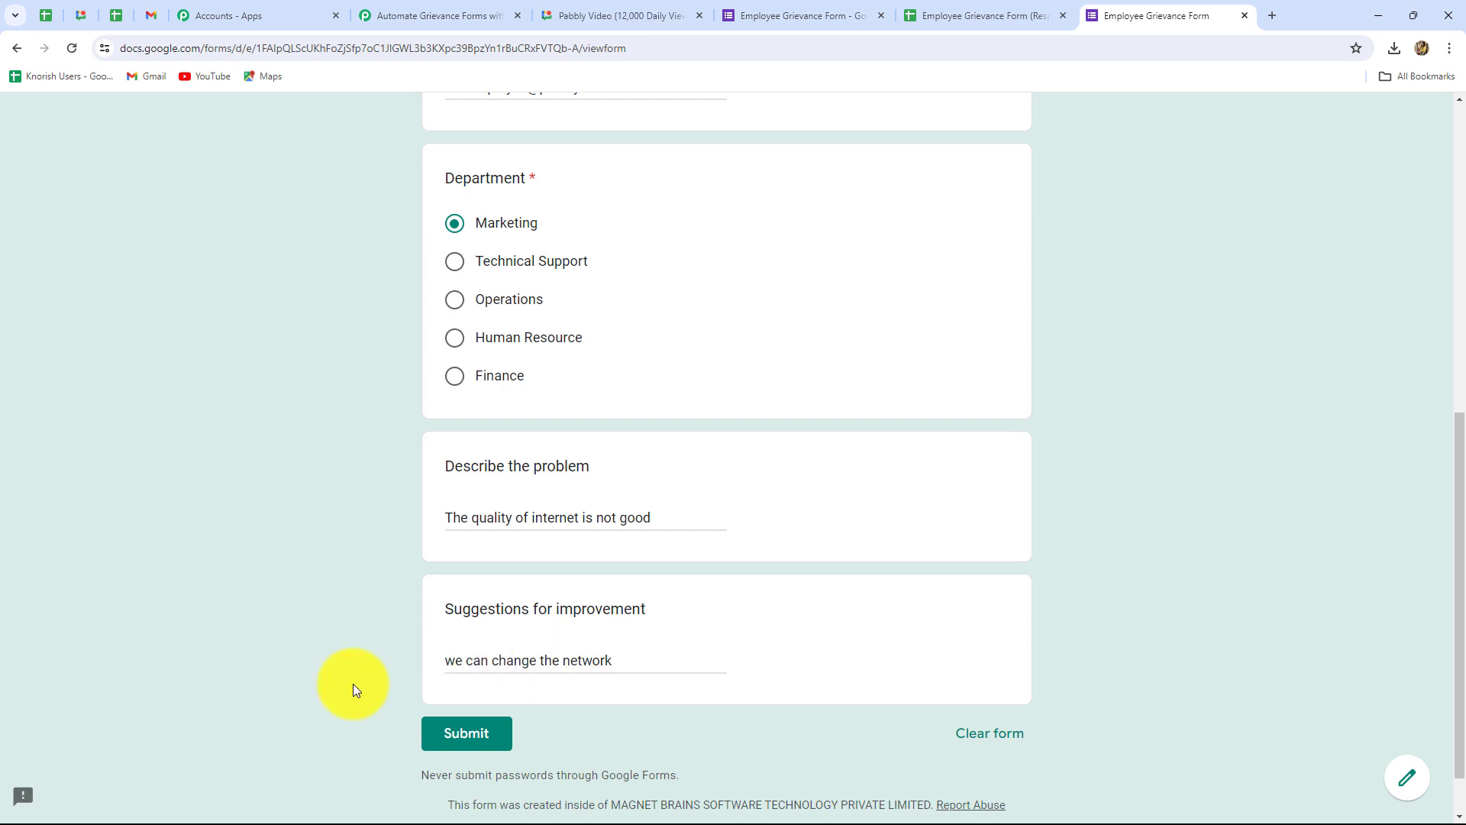
scroll(710, 598, down, 2)
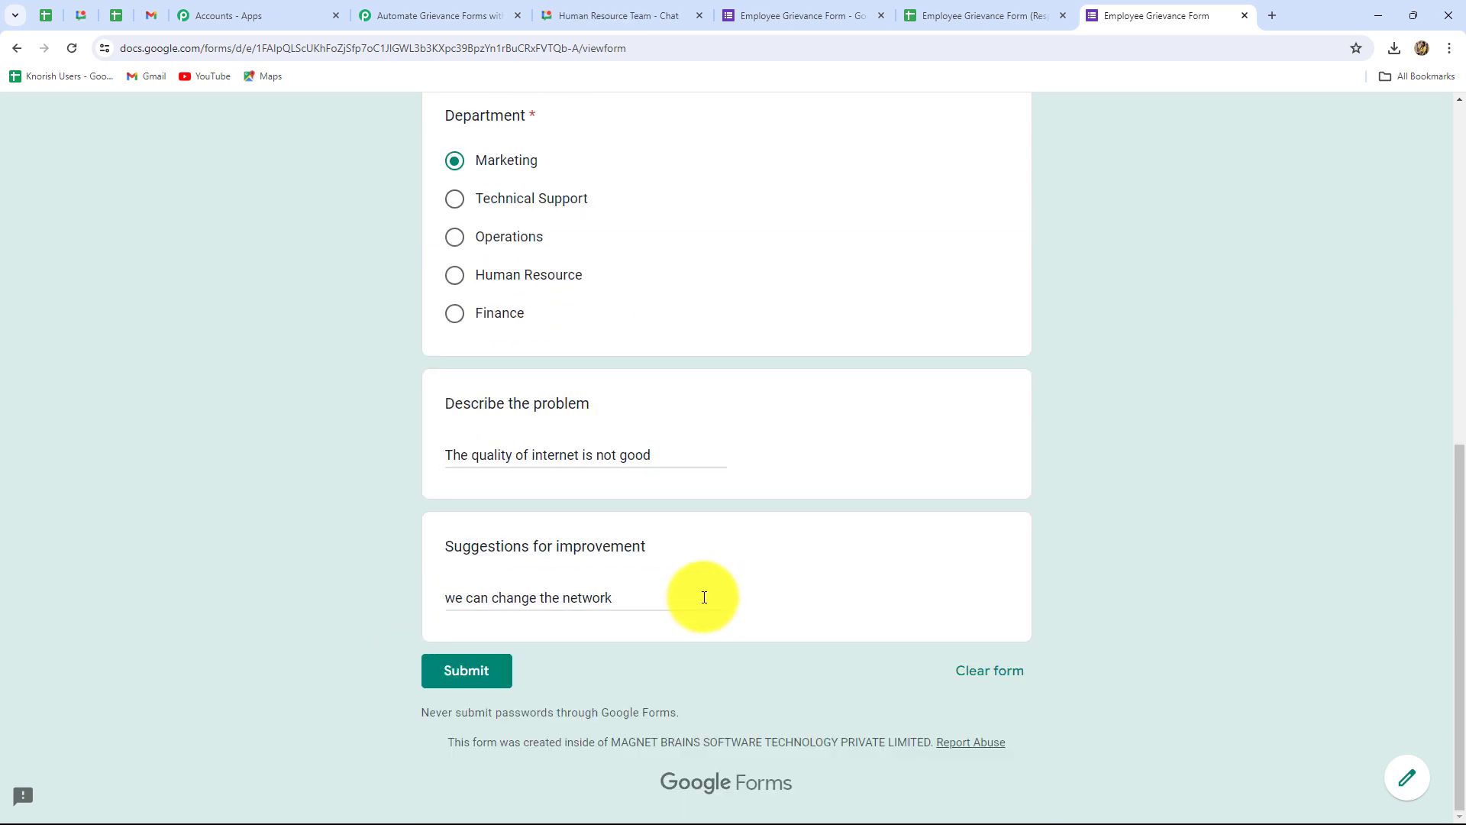
click(462, 679)
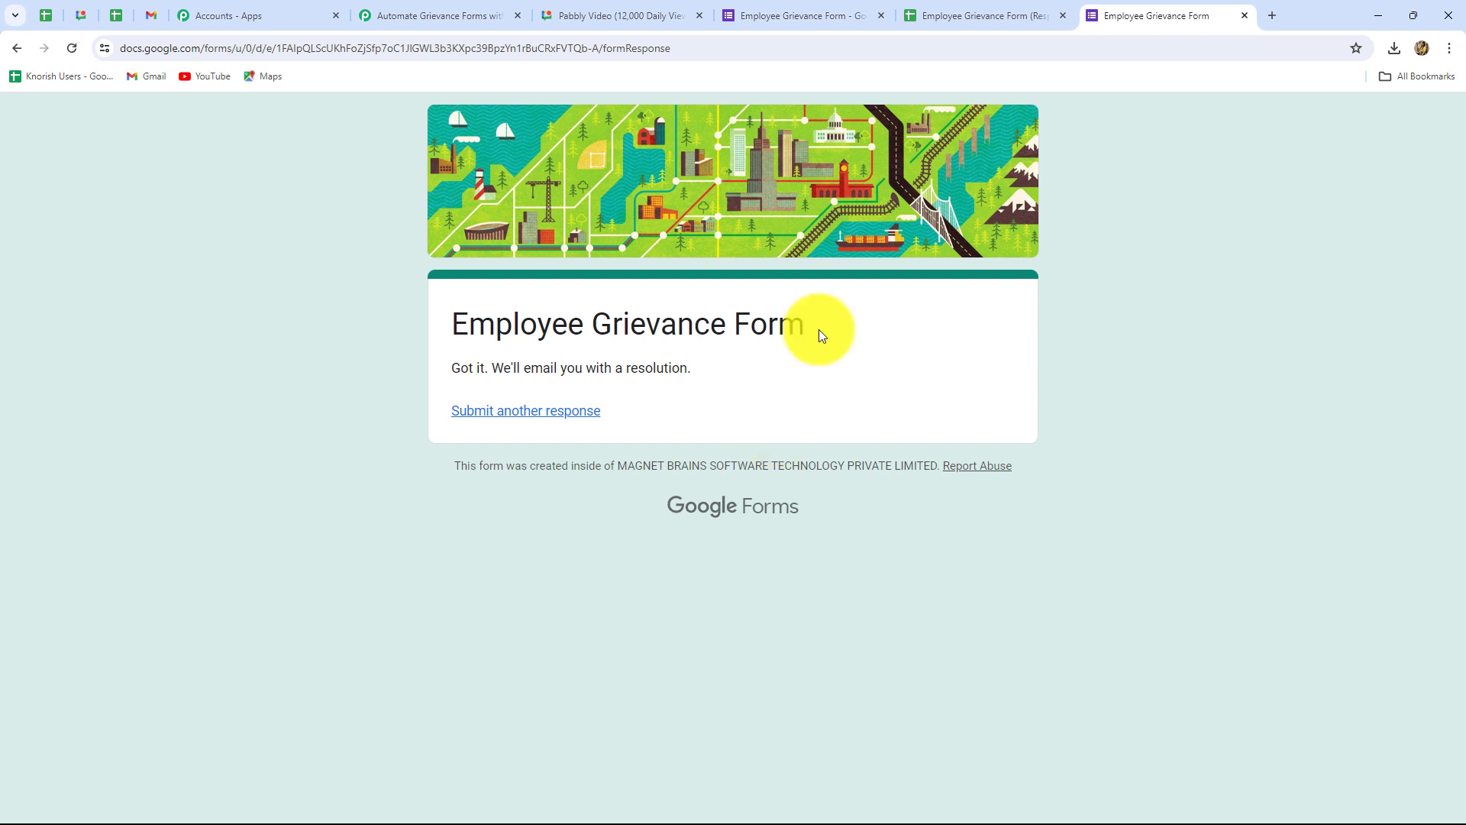
Step: Widen the Email address column C and install the Pabbly Connect Webhooks add-on
click(972, 15)
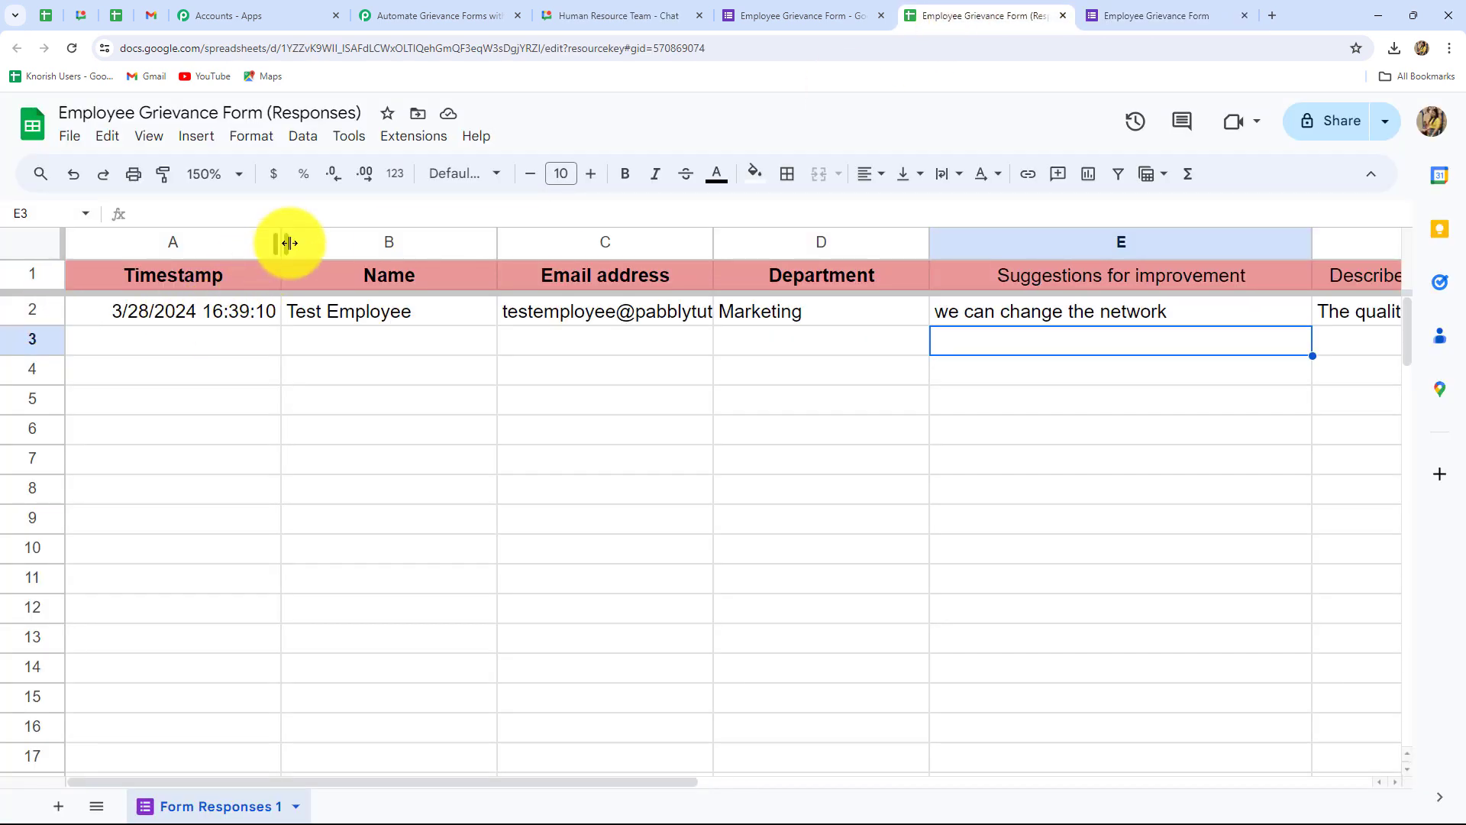
drag(712, 241, 839, 245)
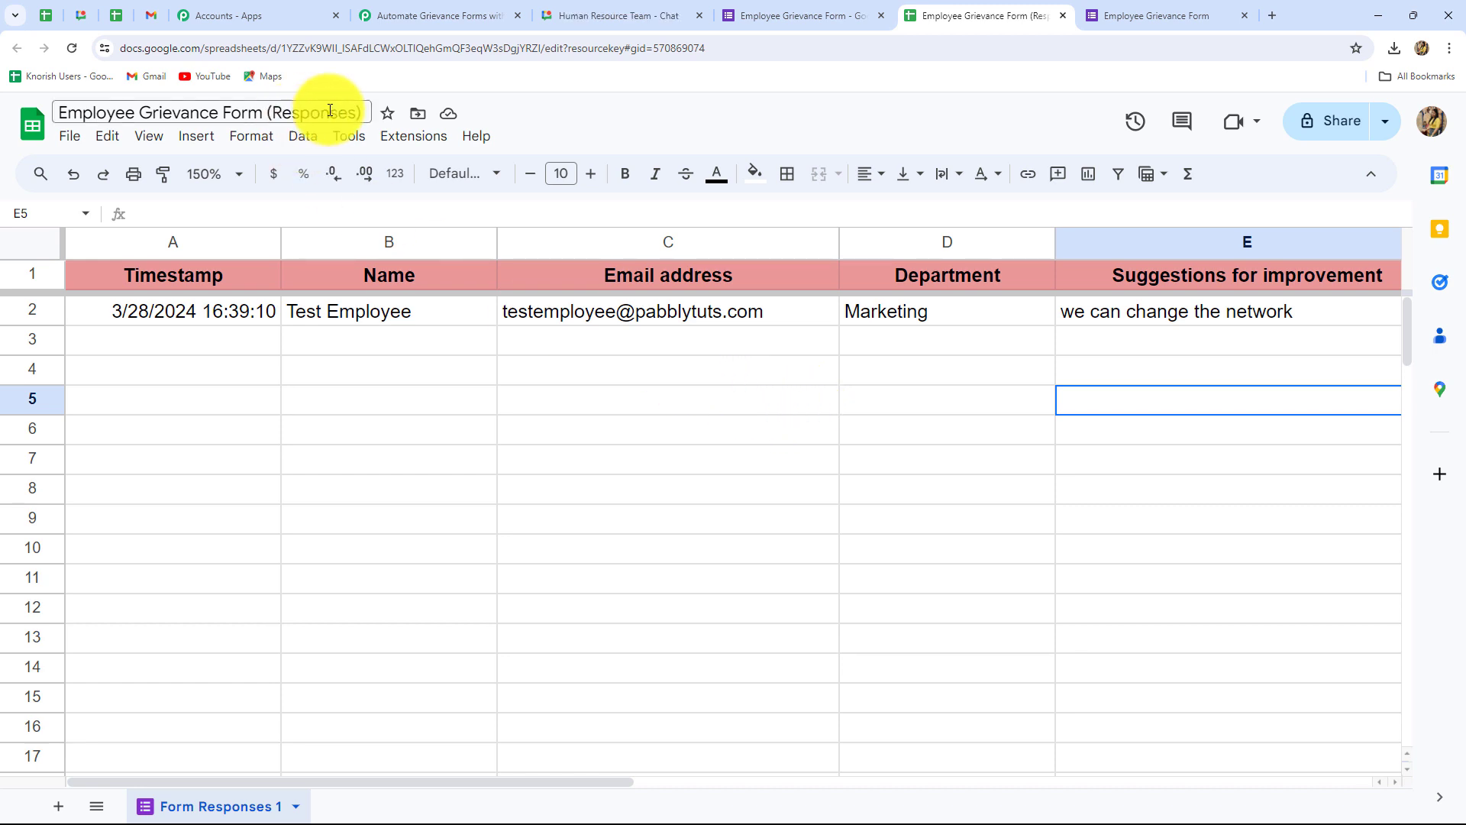
click(405, 141)
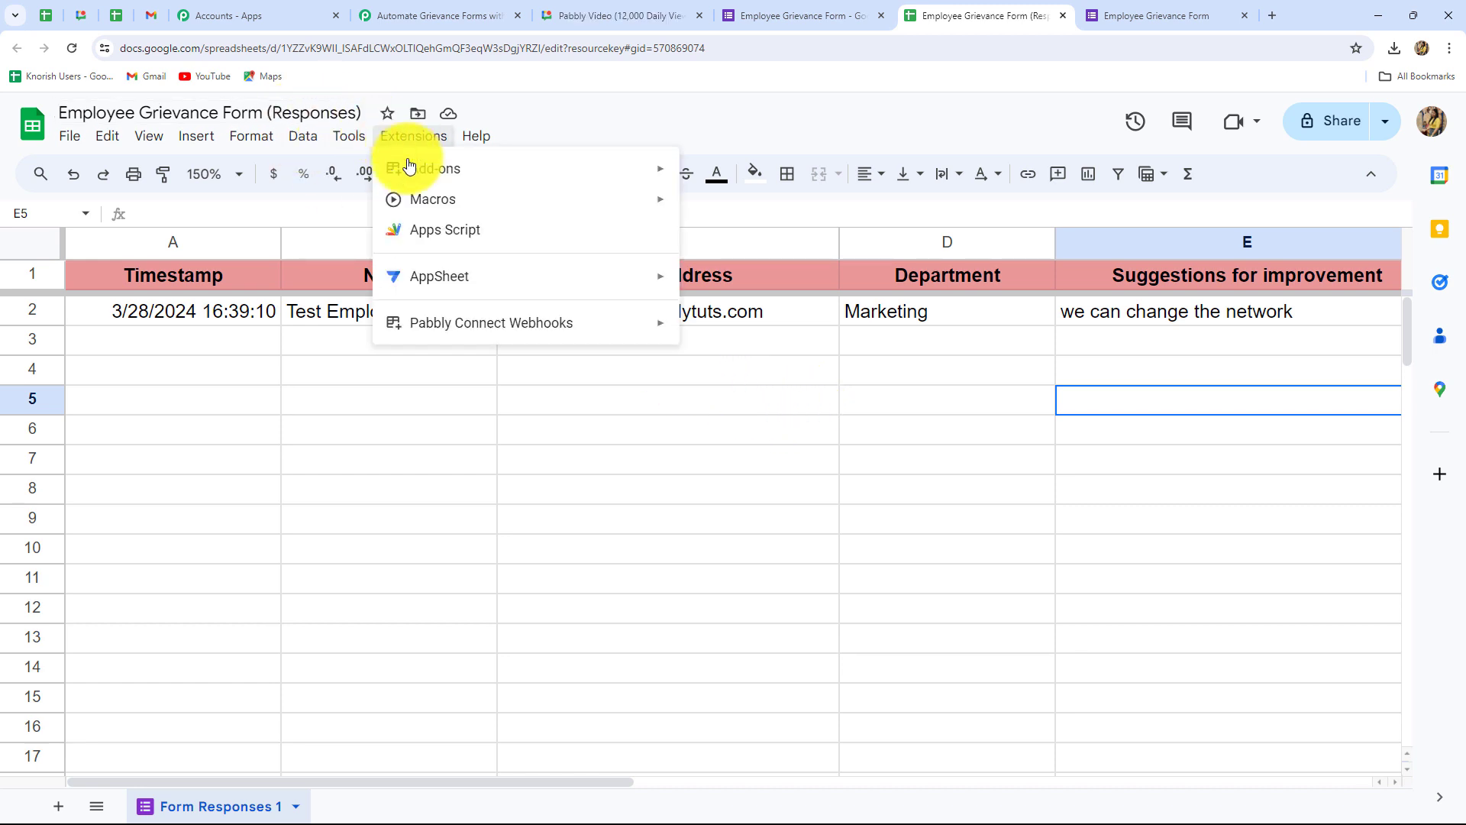
mouse_move(438, 176)
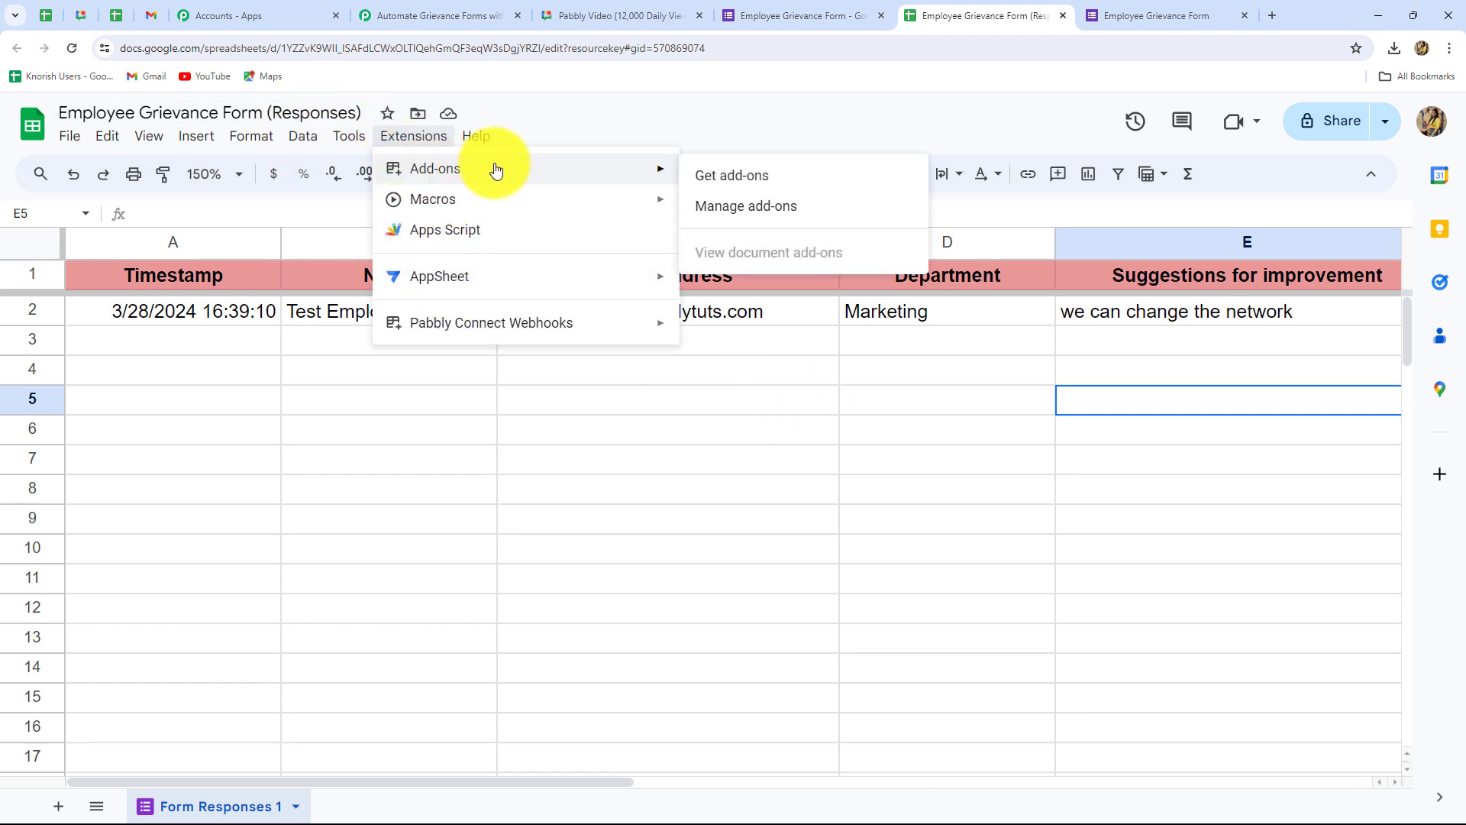
click(737, 179)
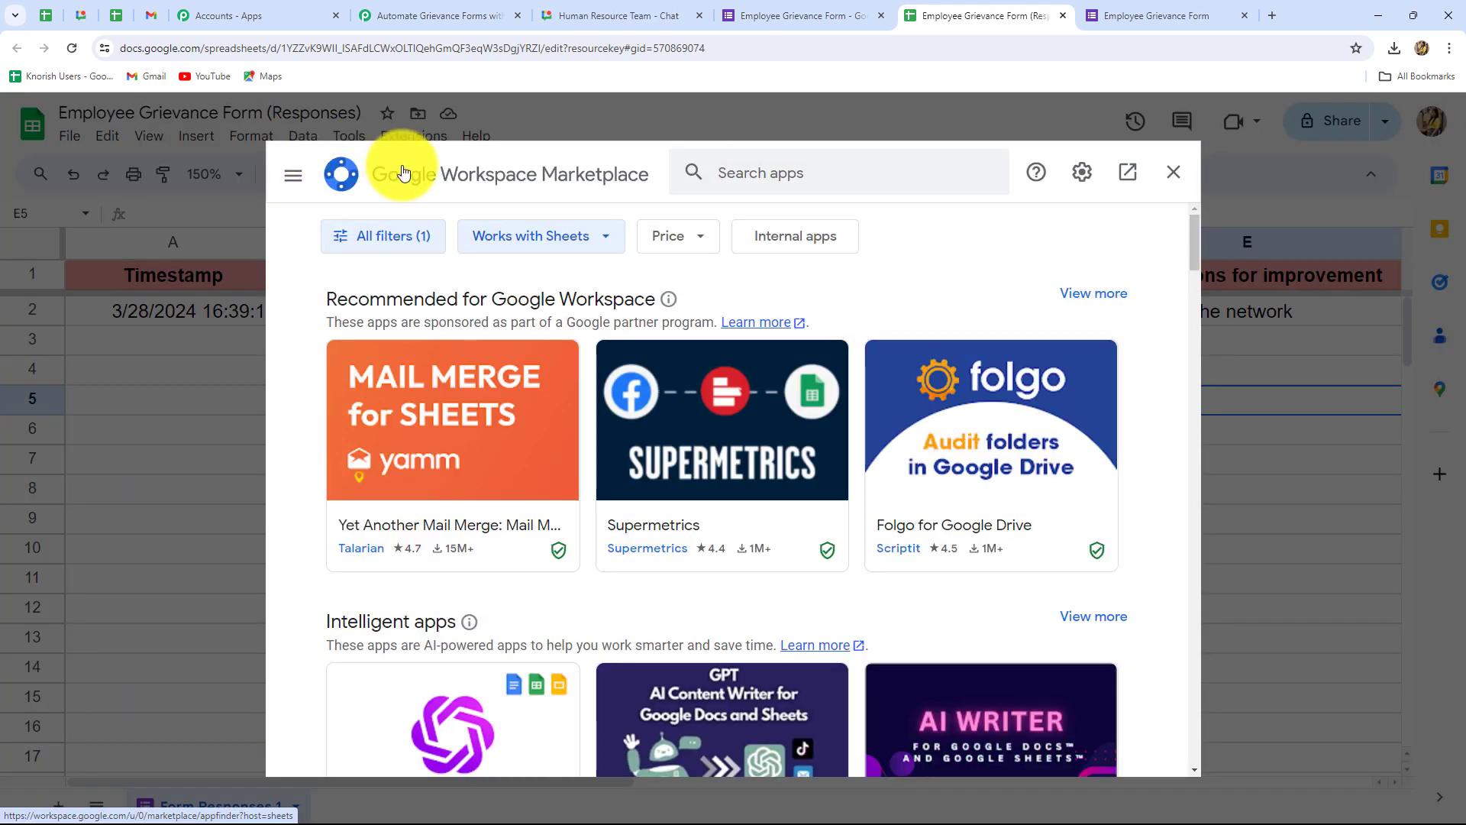
click(707, 171)
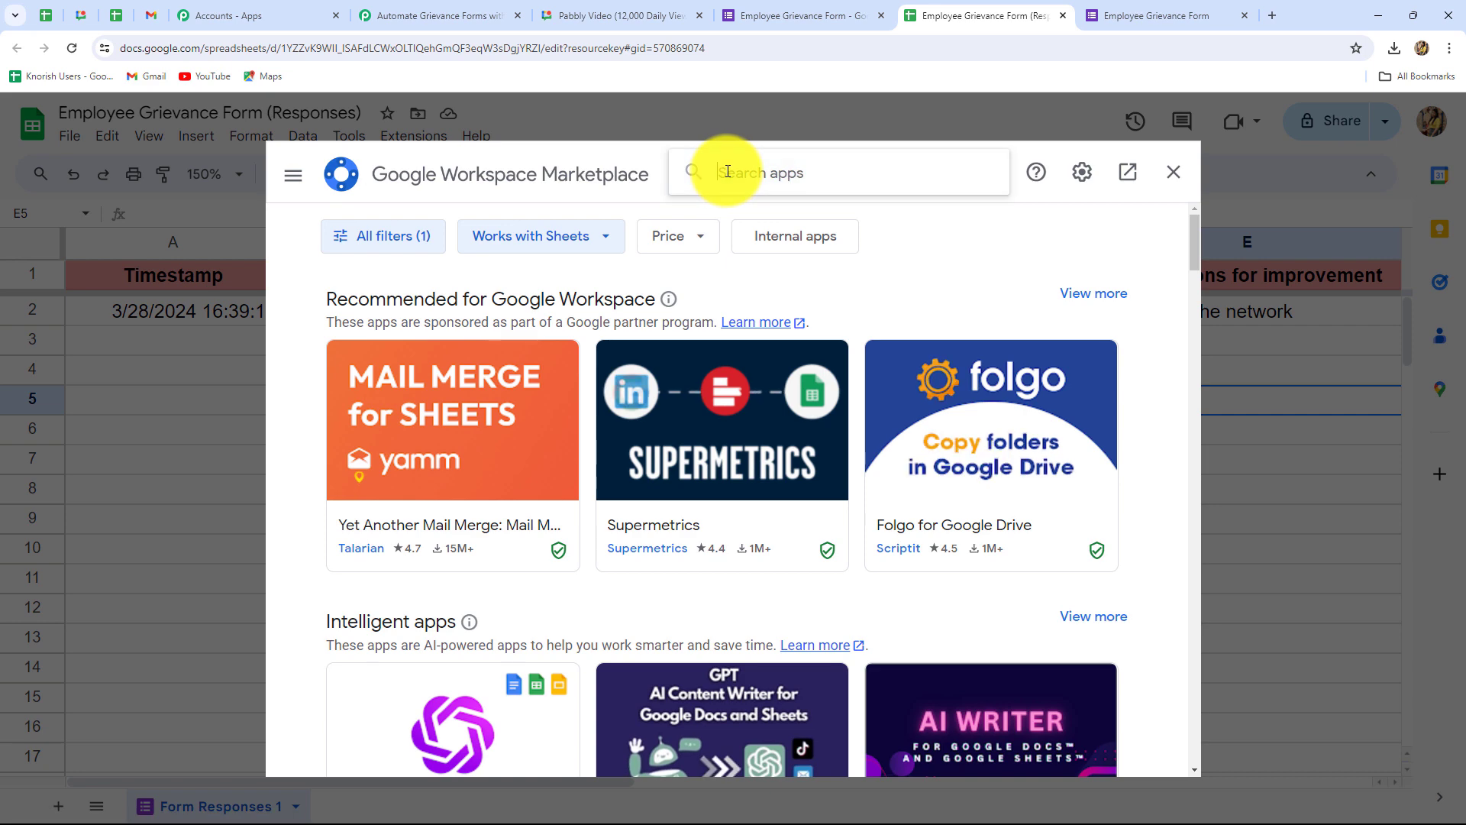
text(Pabbly)
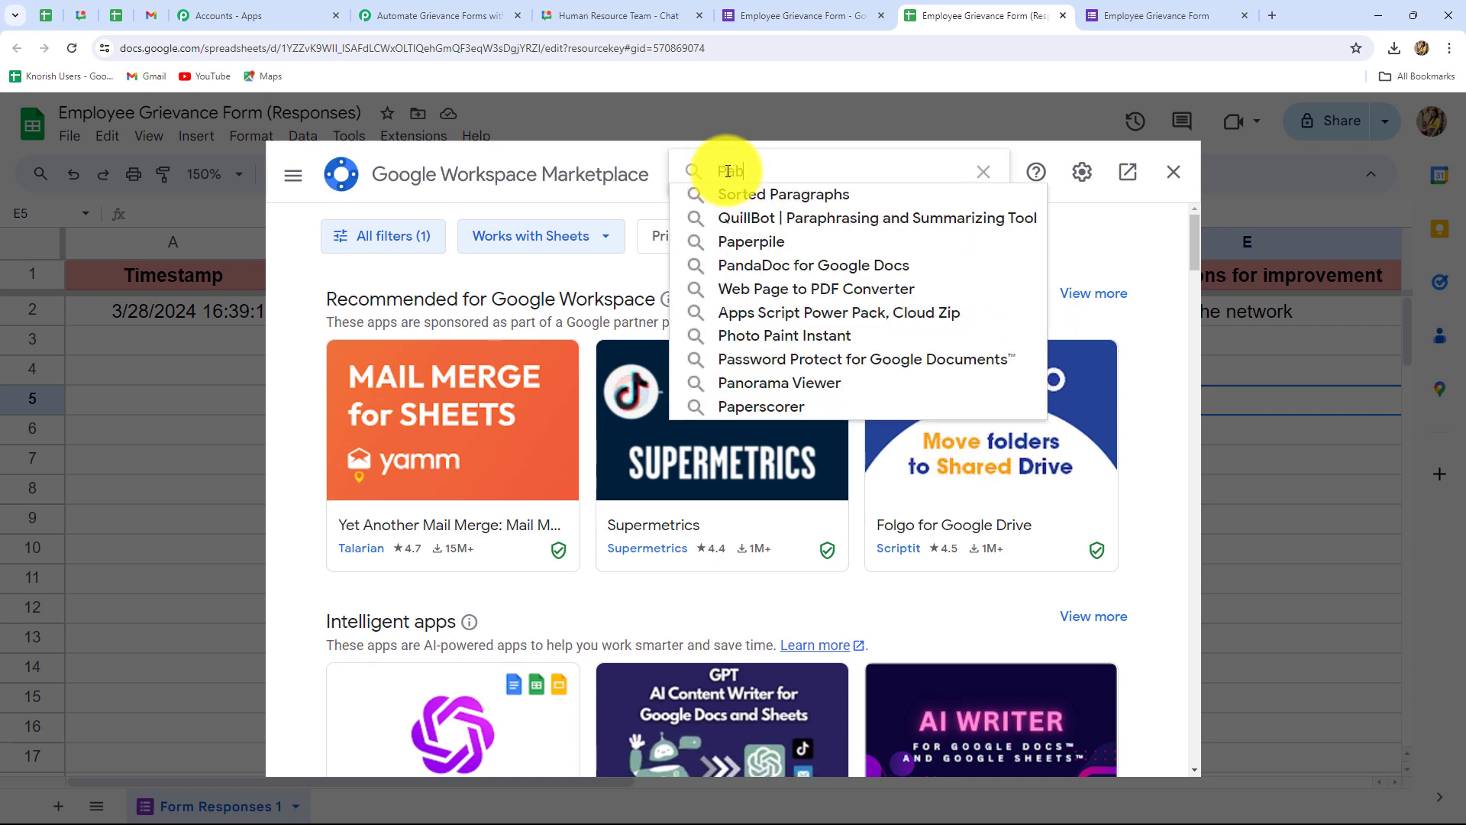
click(738, 189)
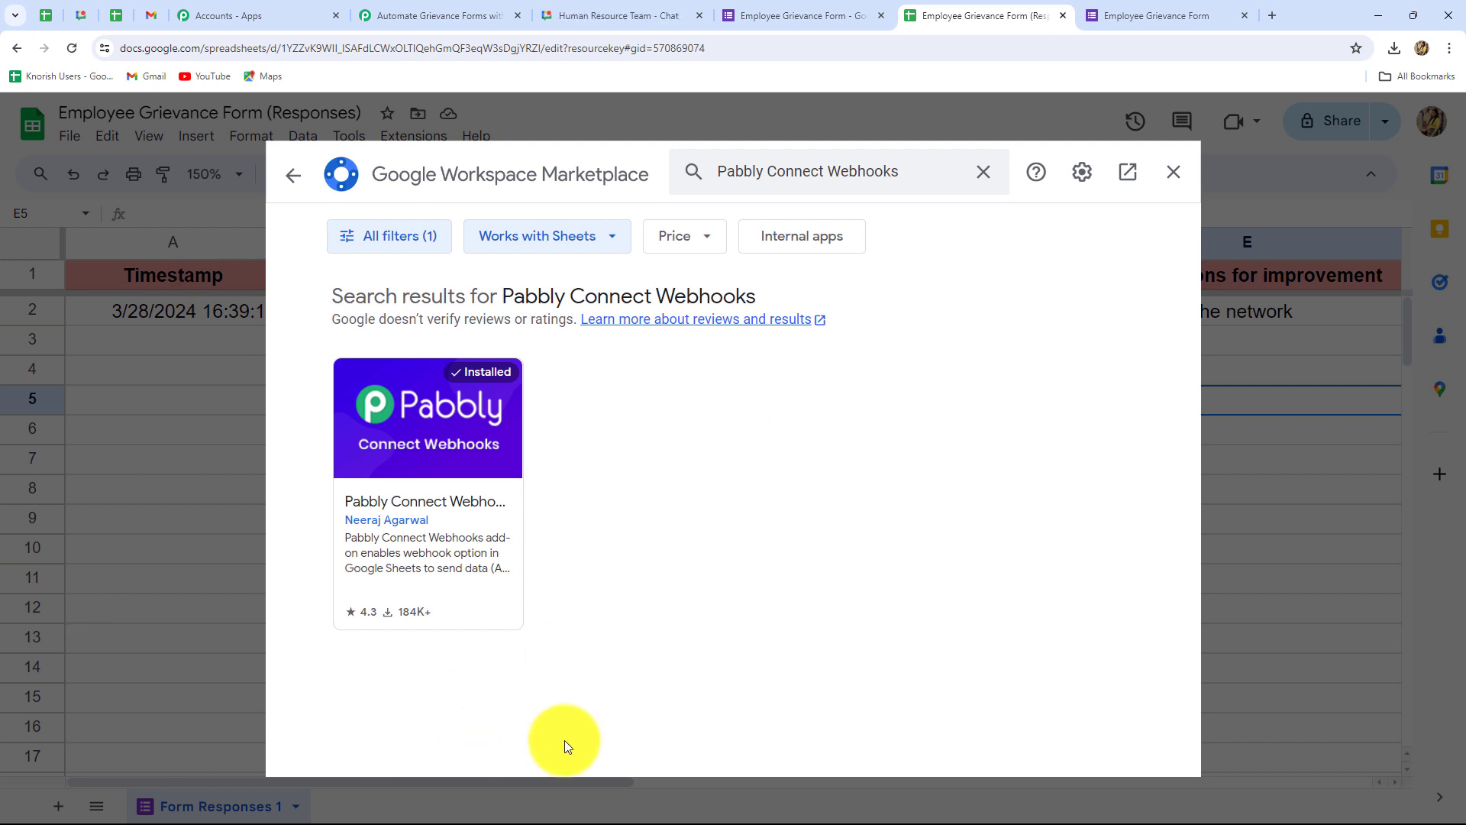
click(1172, 172)
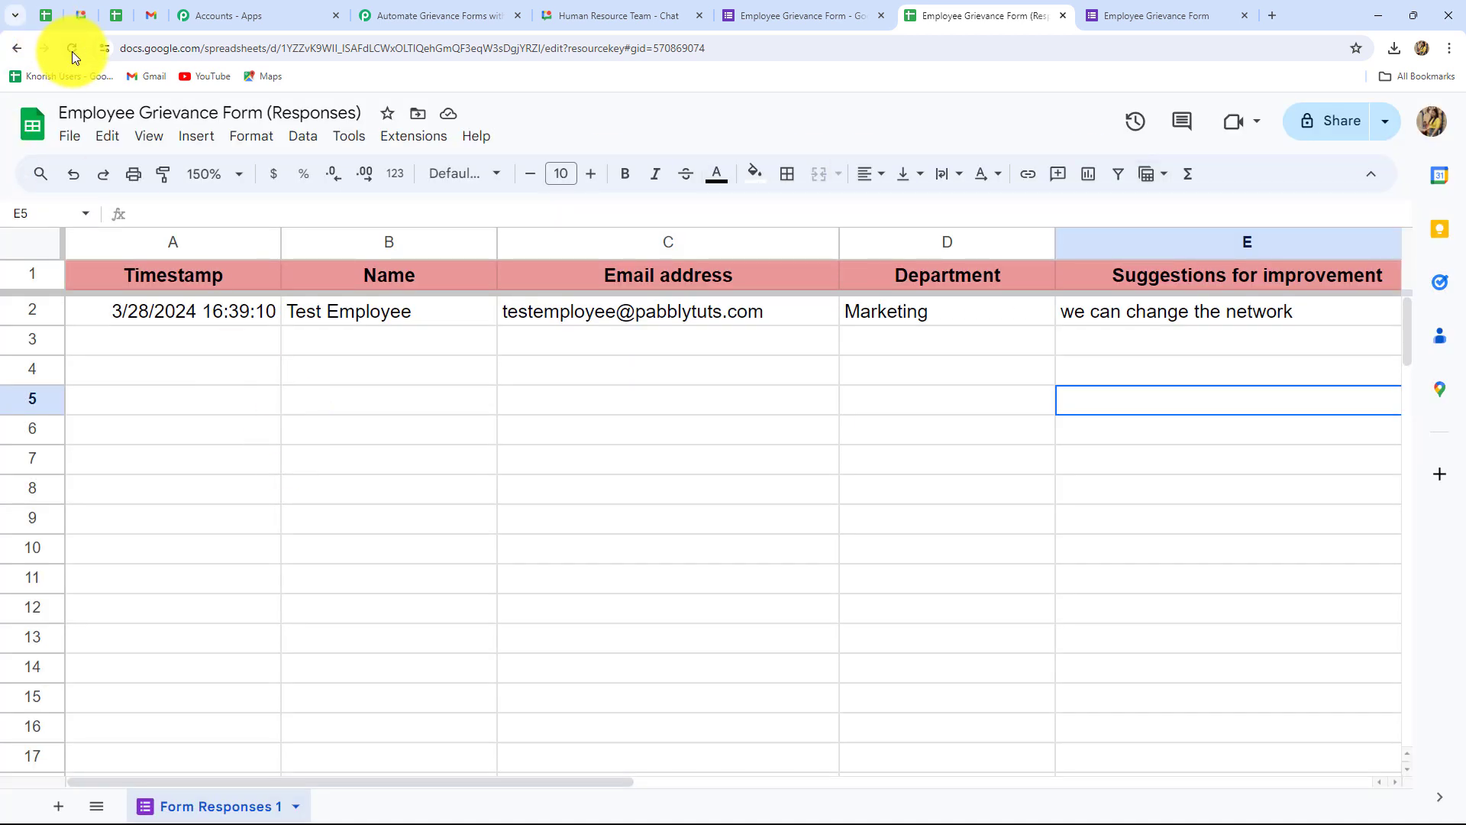
Step: Start the Pabbly Connect Webhooks initial setup and paste in the trigger's webhook URL
click(397, 143)
mouse_move(419, 333)
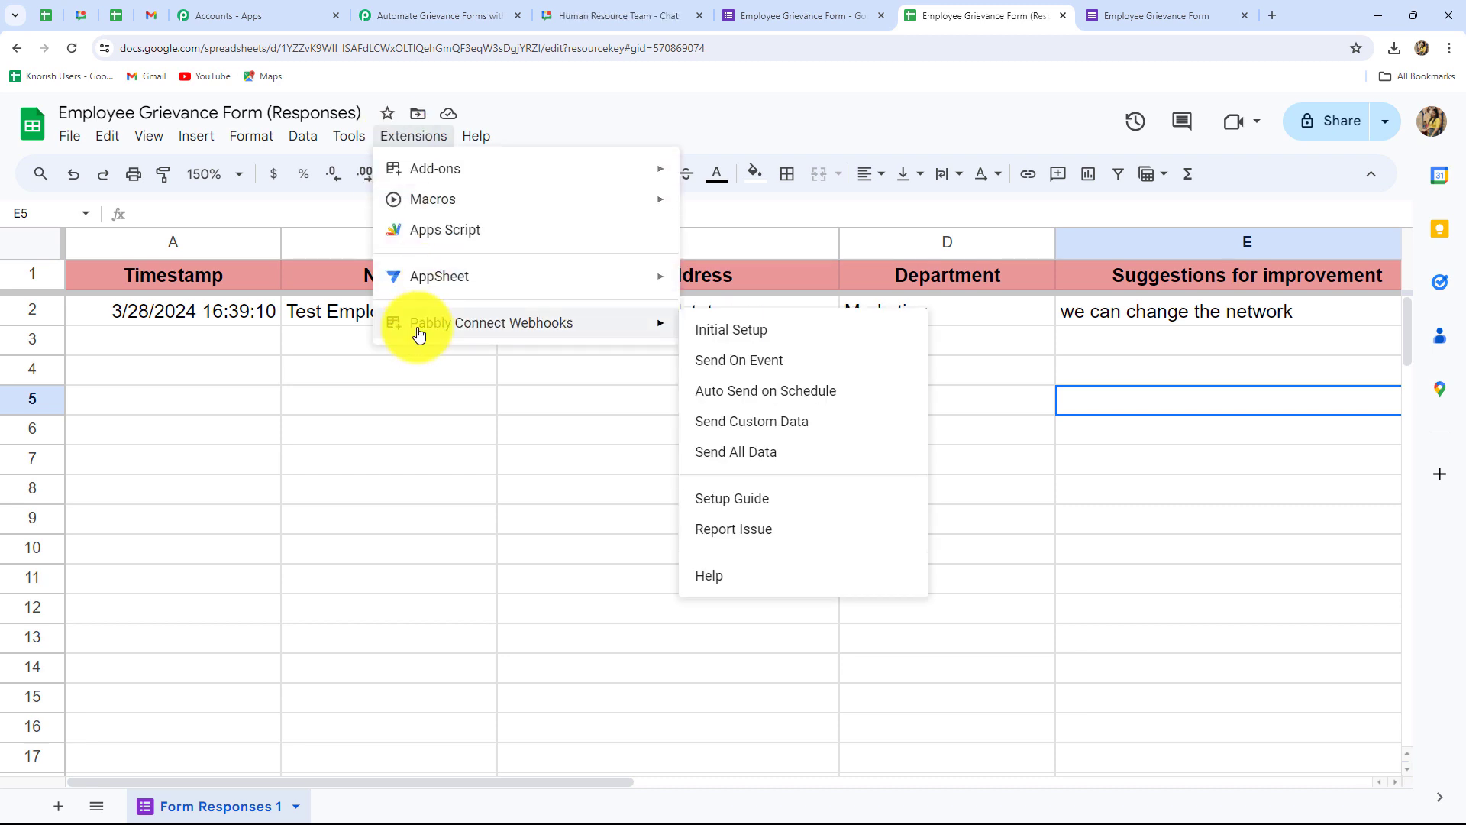
click(707, 331)
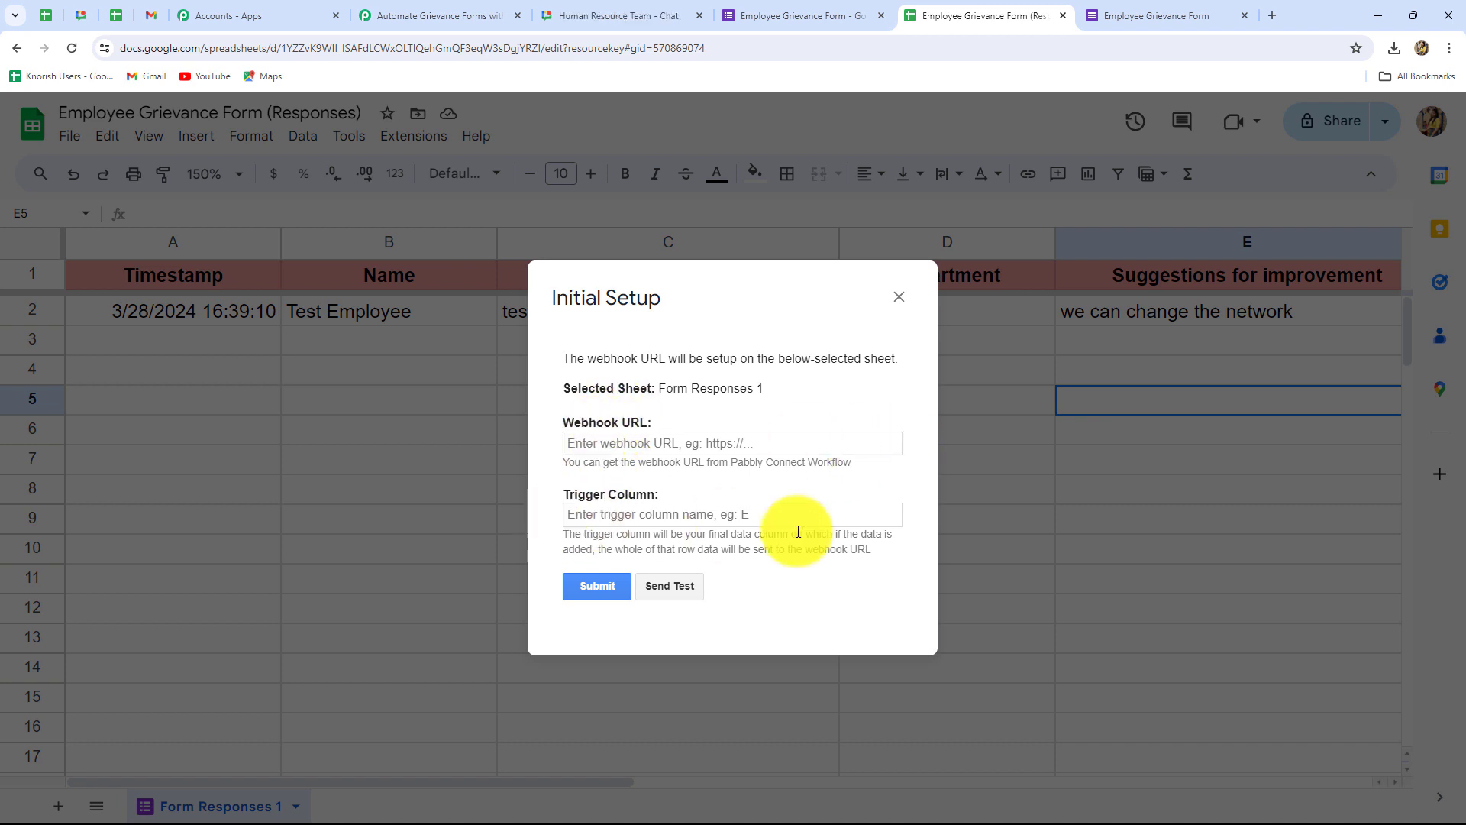
click(429, 16)
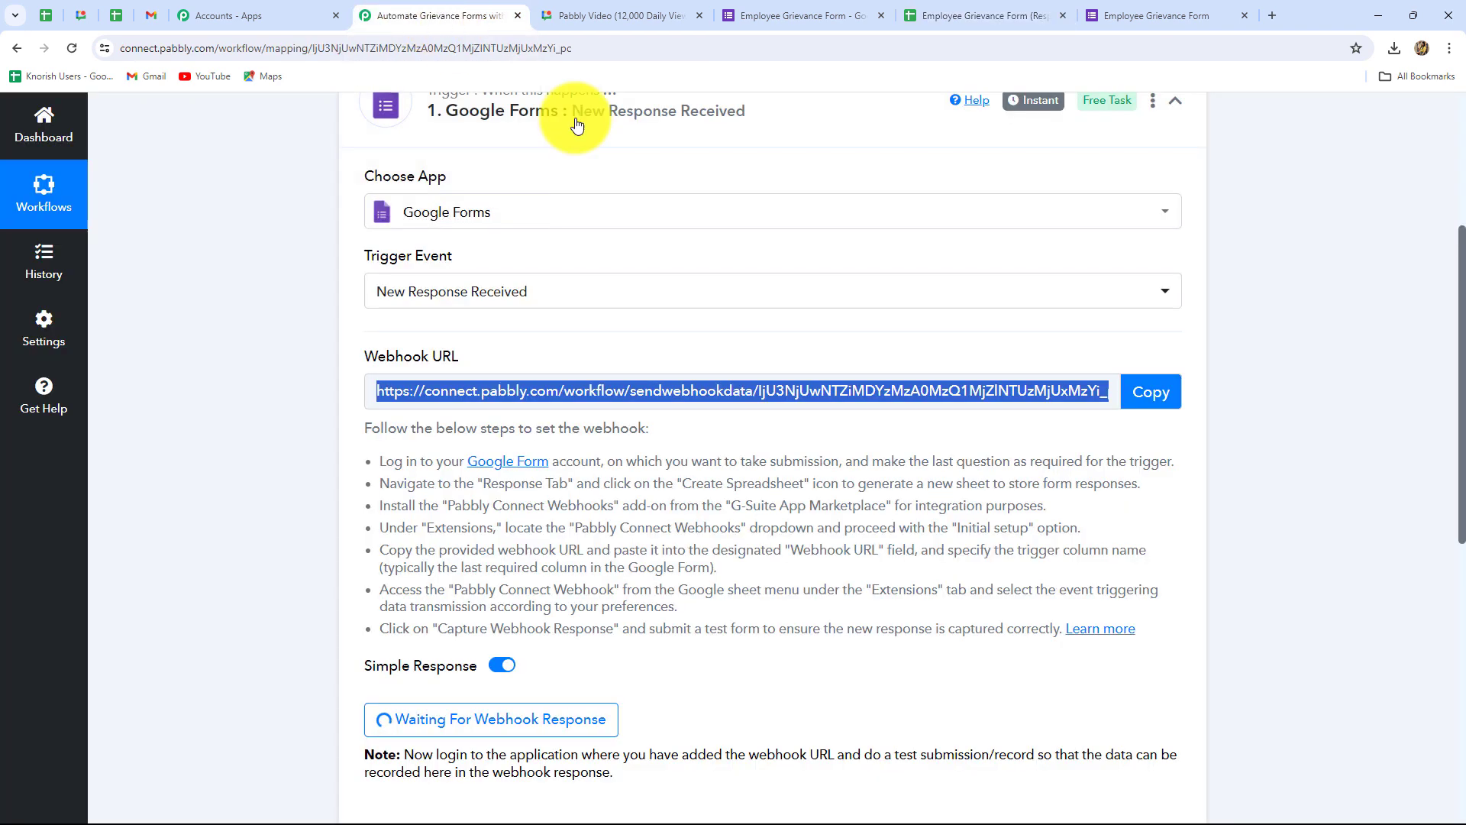
click(1143, 397)
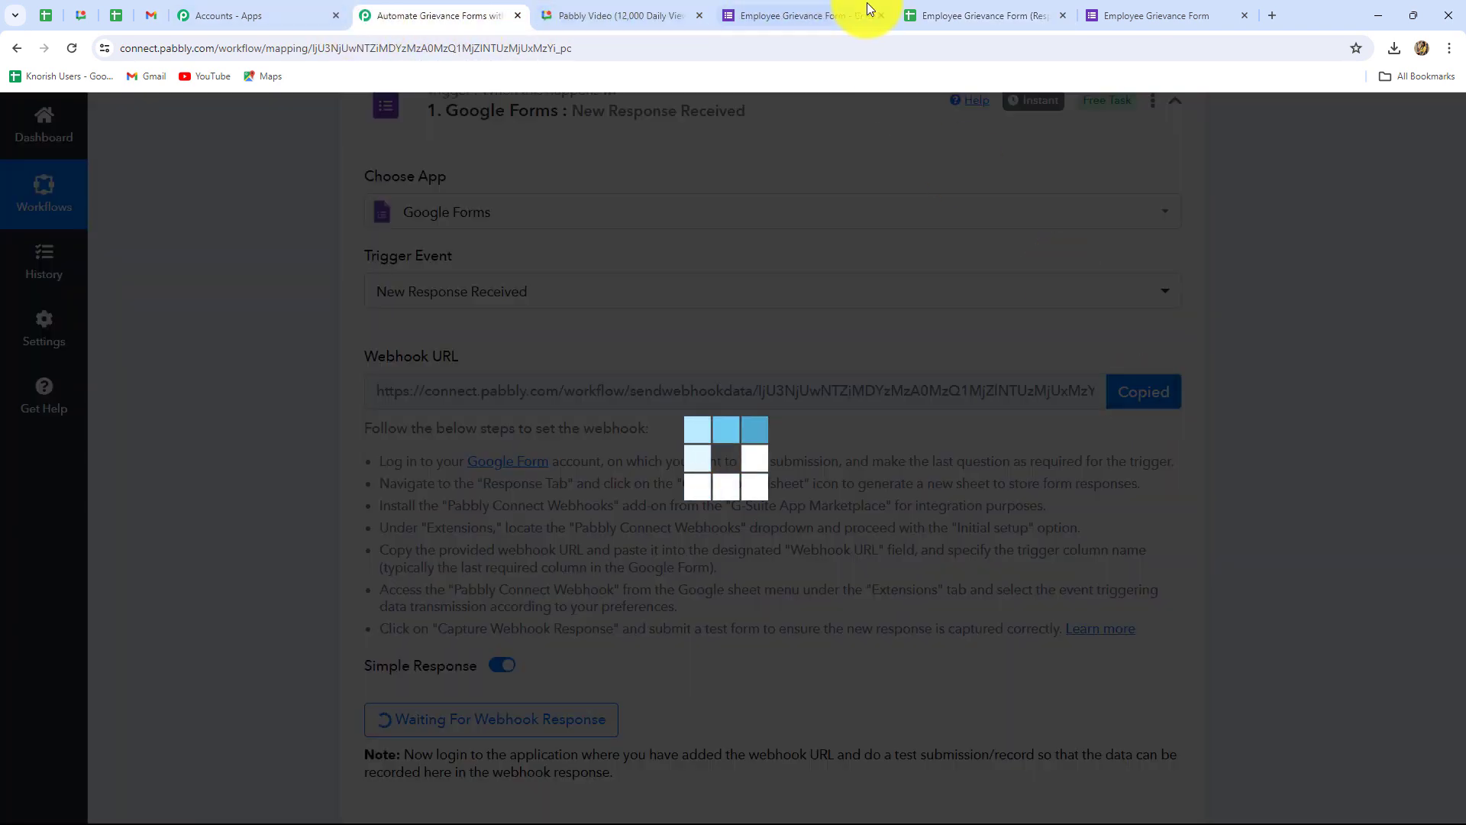
click(918, 6)
click(650, 443)
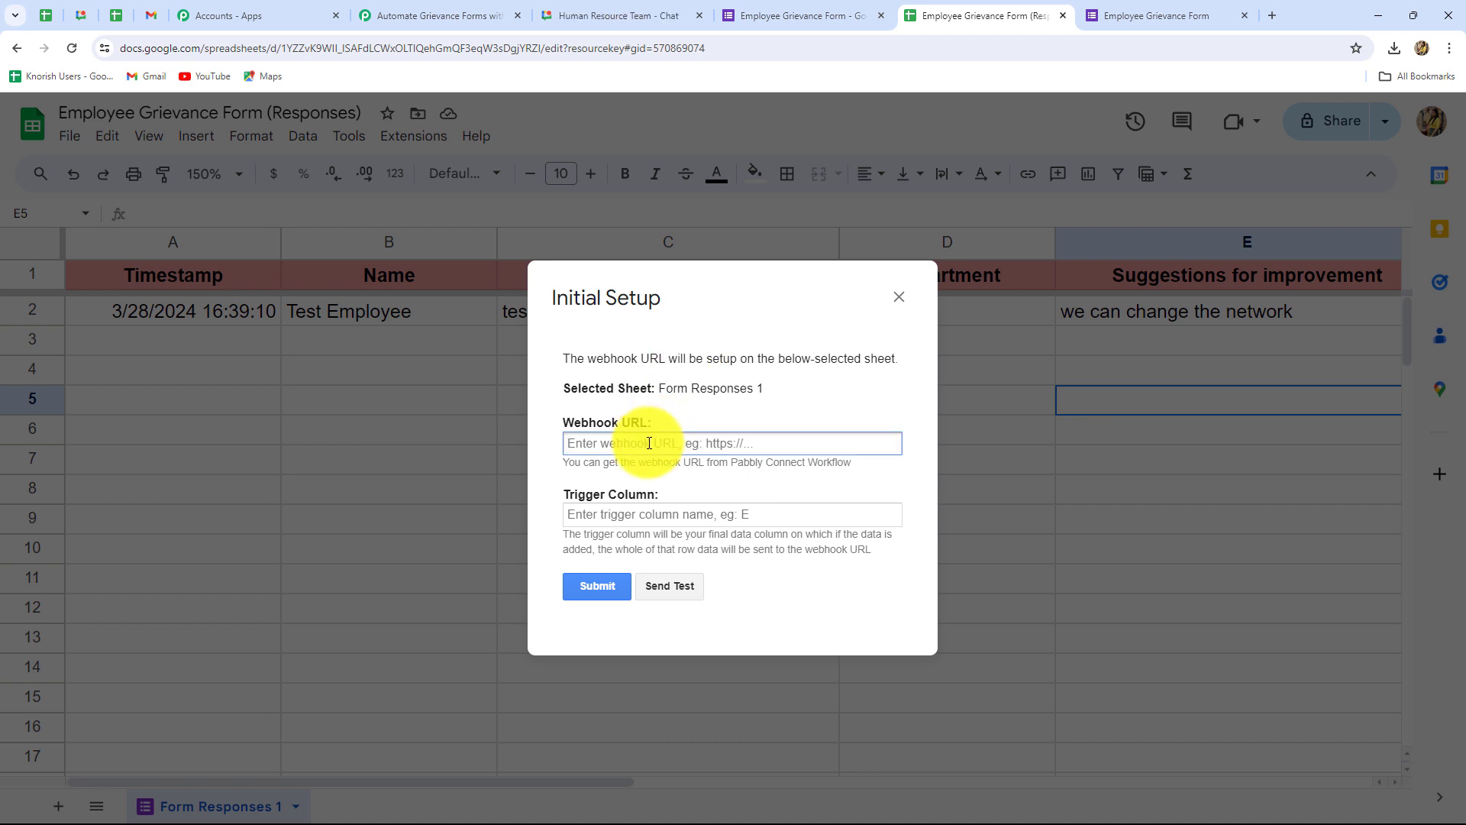
key(ctrl+v)
Step: Set trigger column F, send test data, then save and close the setup
click(639, 517)
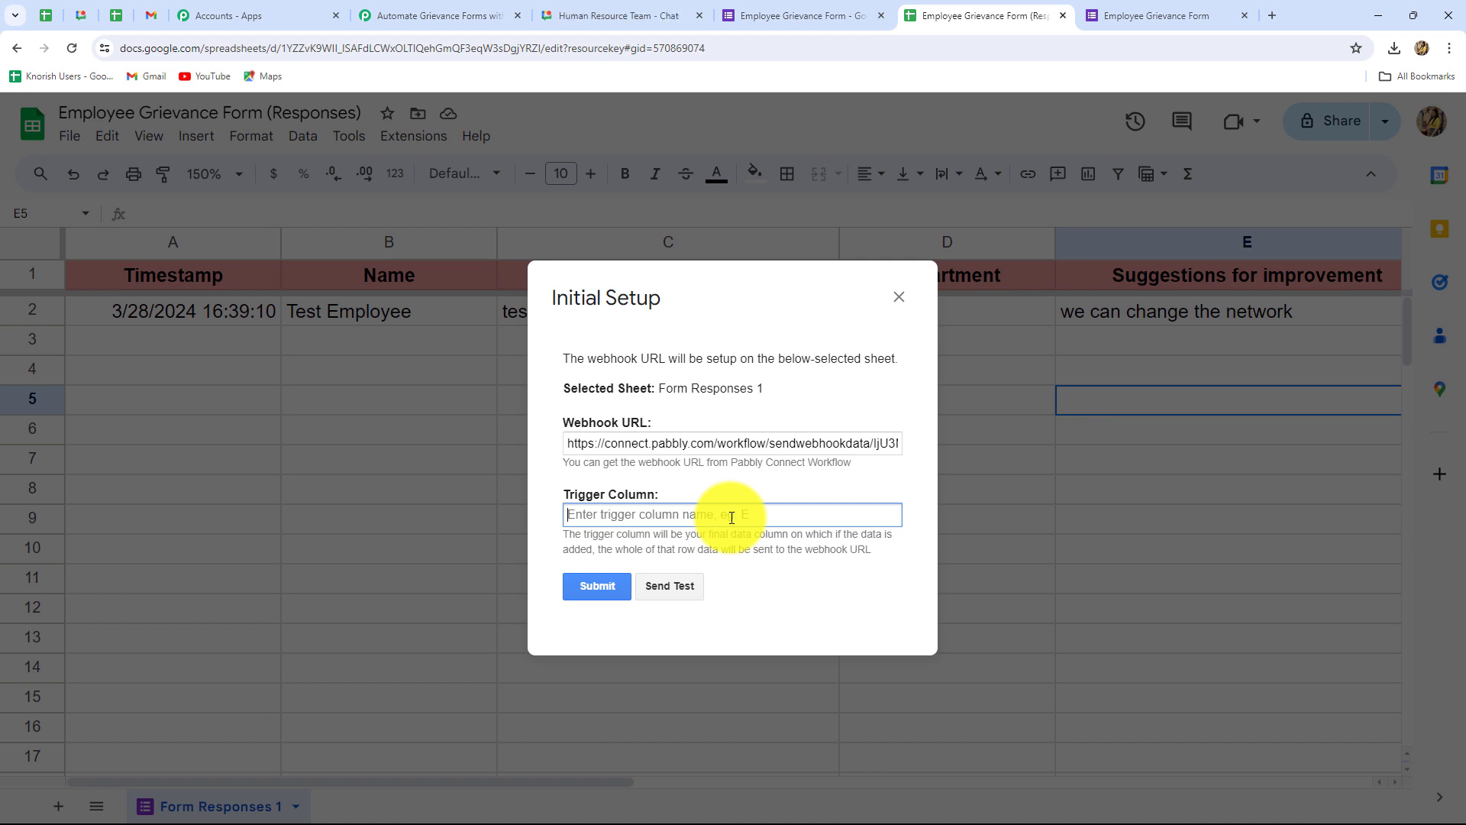
text(F)
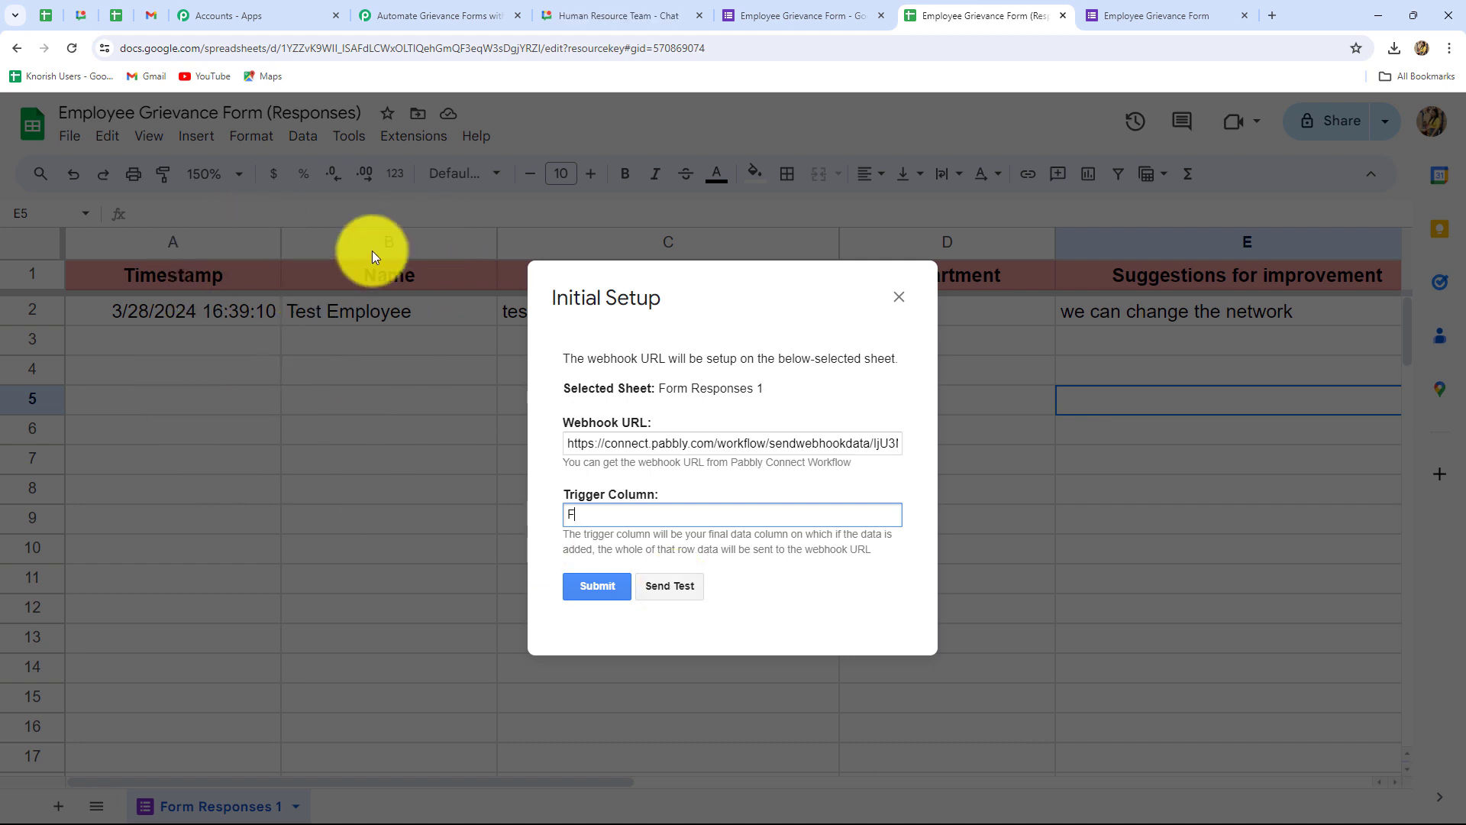
click(640, 590)
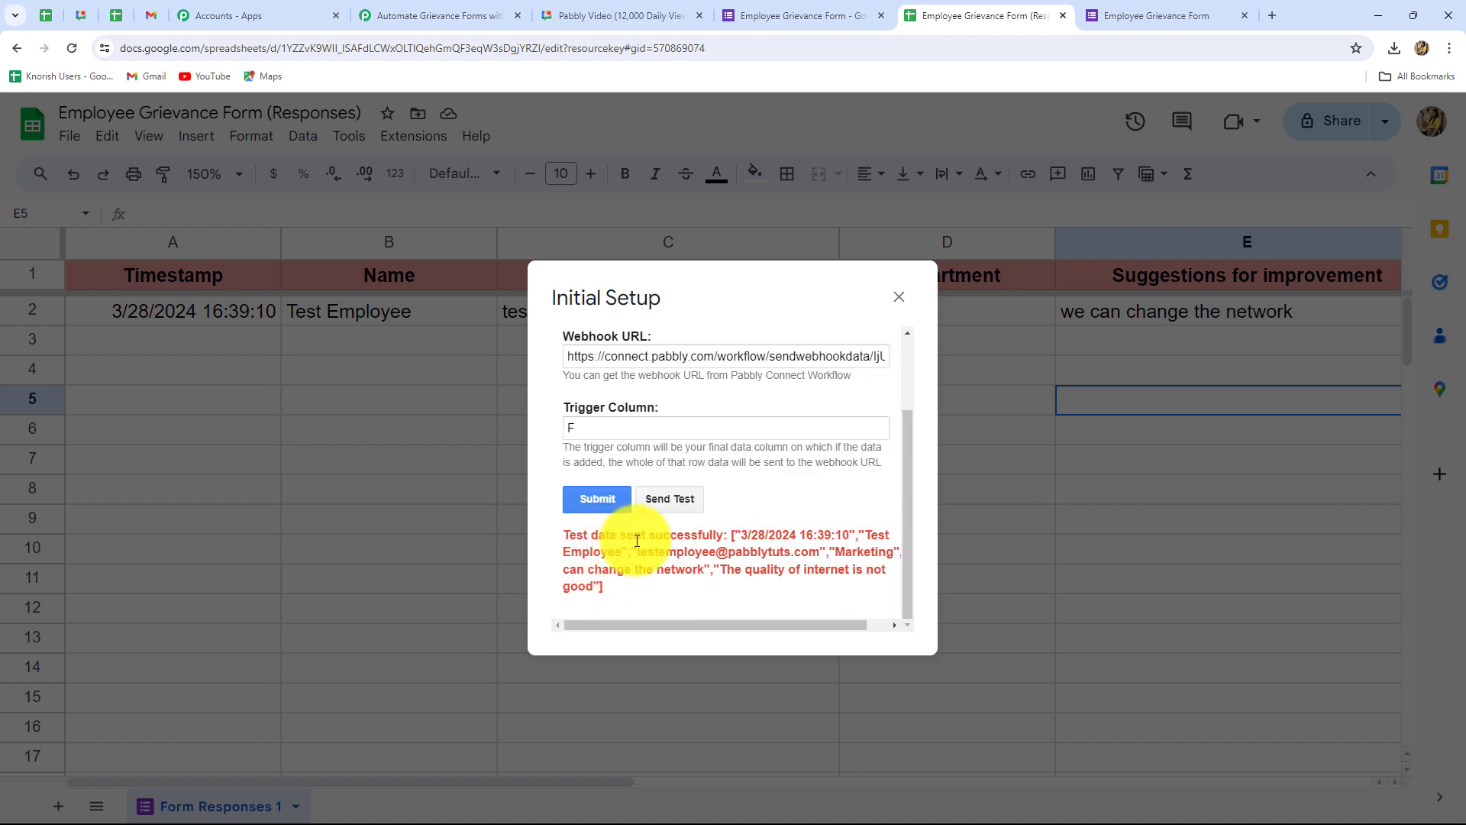
click(596, 499)
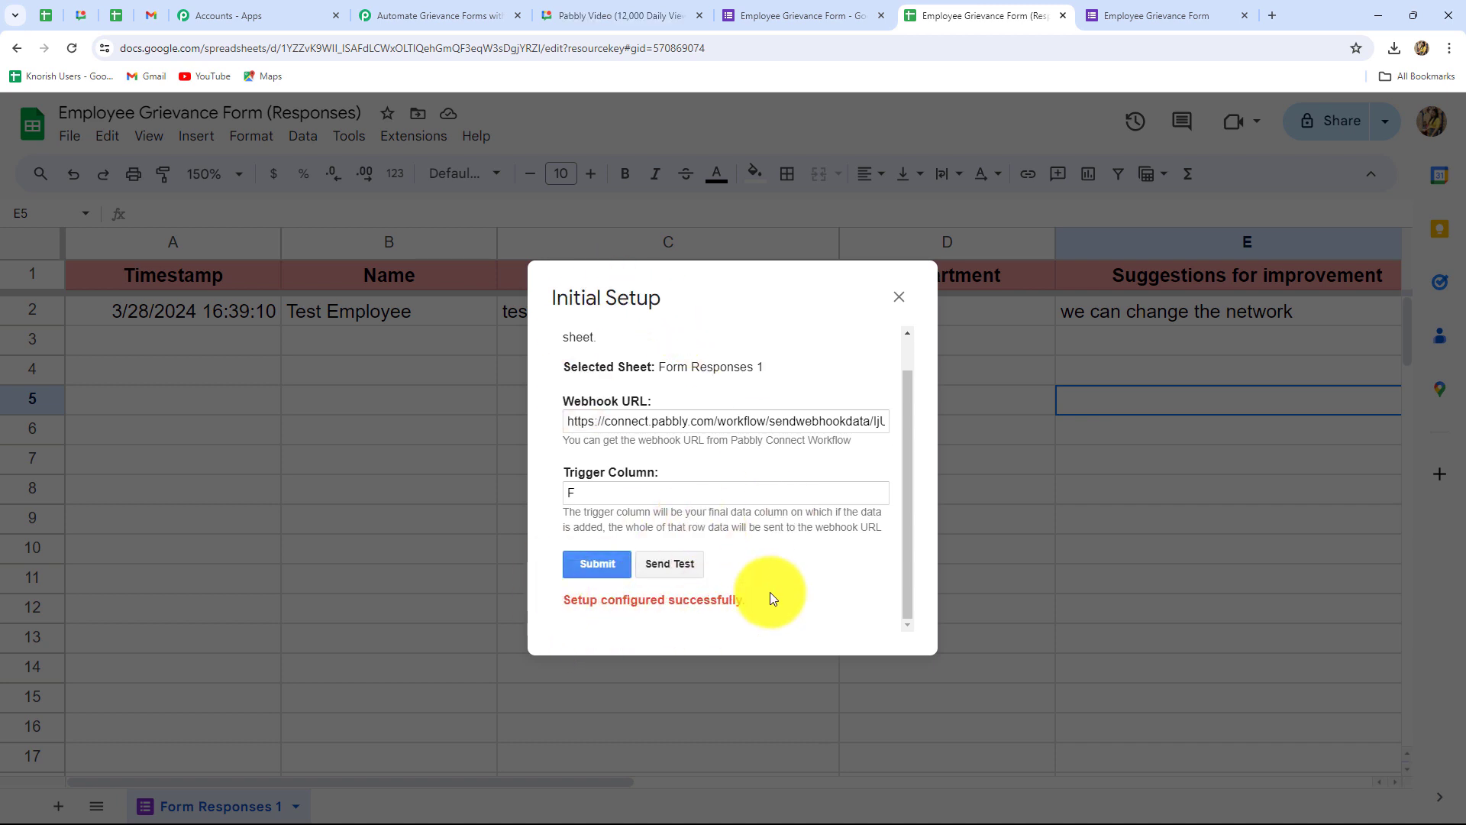
click(898, 297)
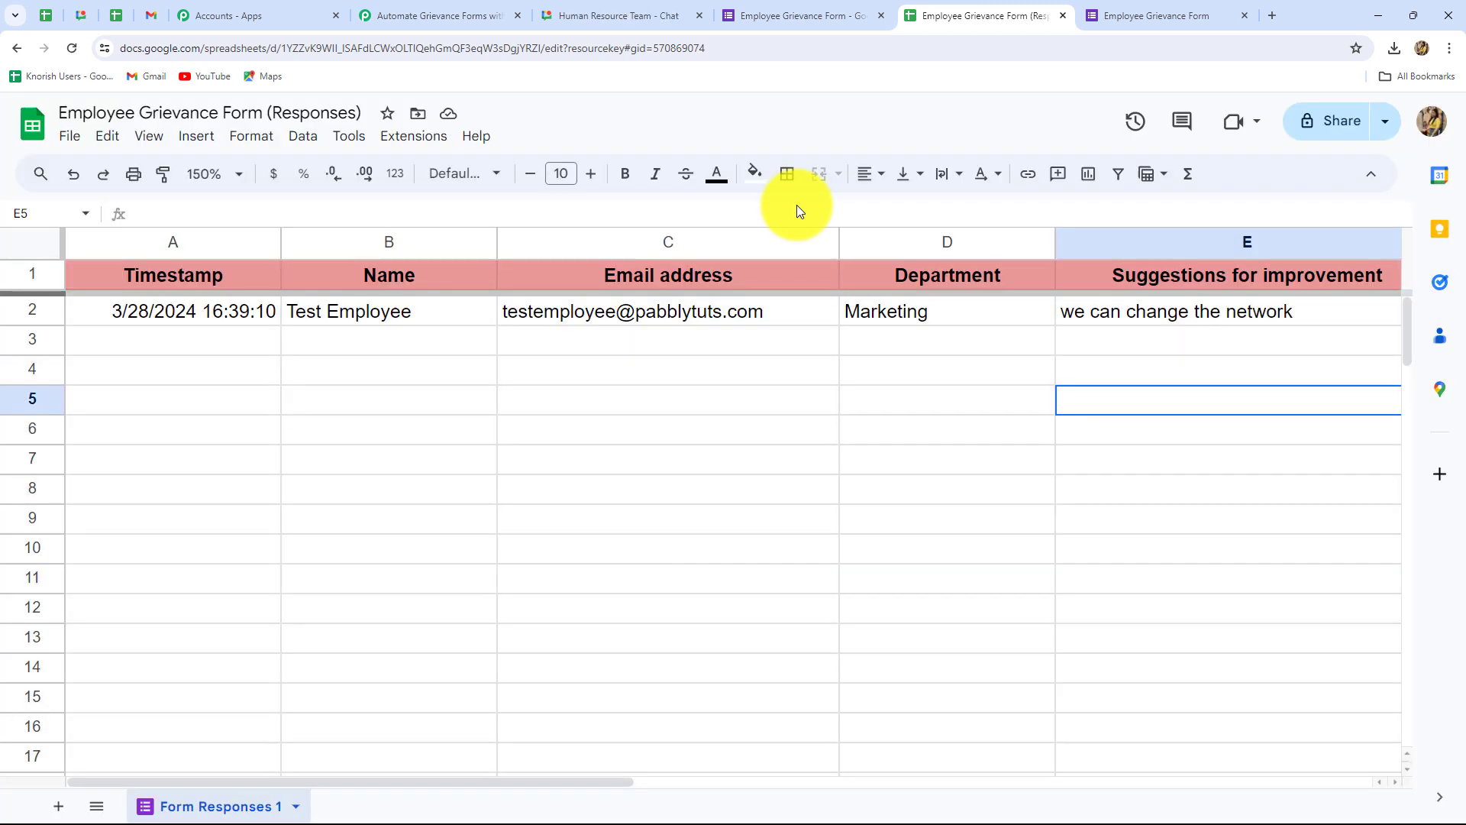
click(408, 14)
Step: Review the timestamp, sheet details and form answers captured by the Pabbly trigger
scroll(1260, 533, down, 9)
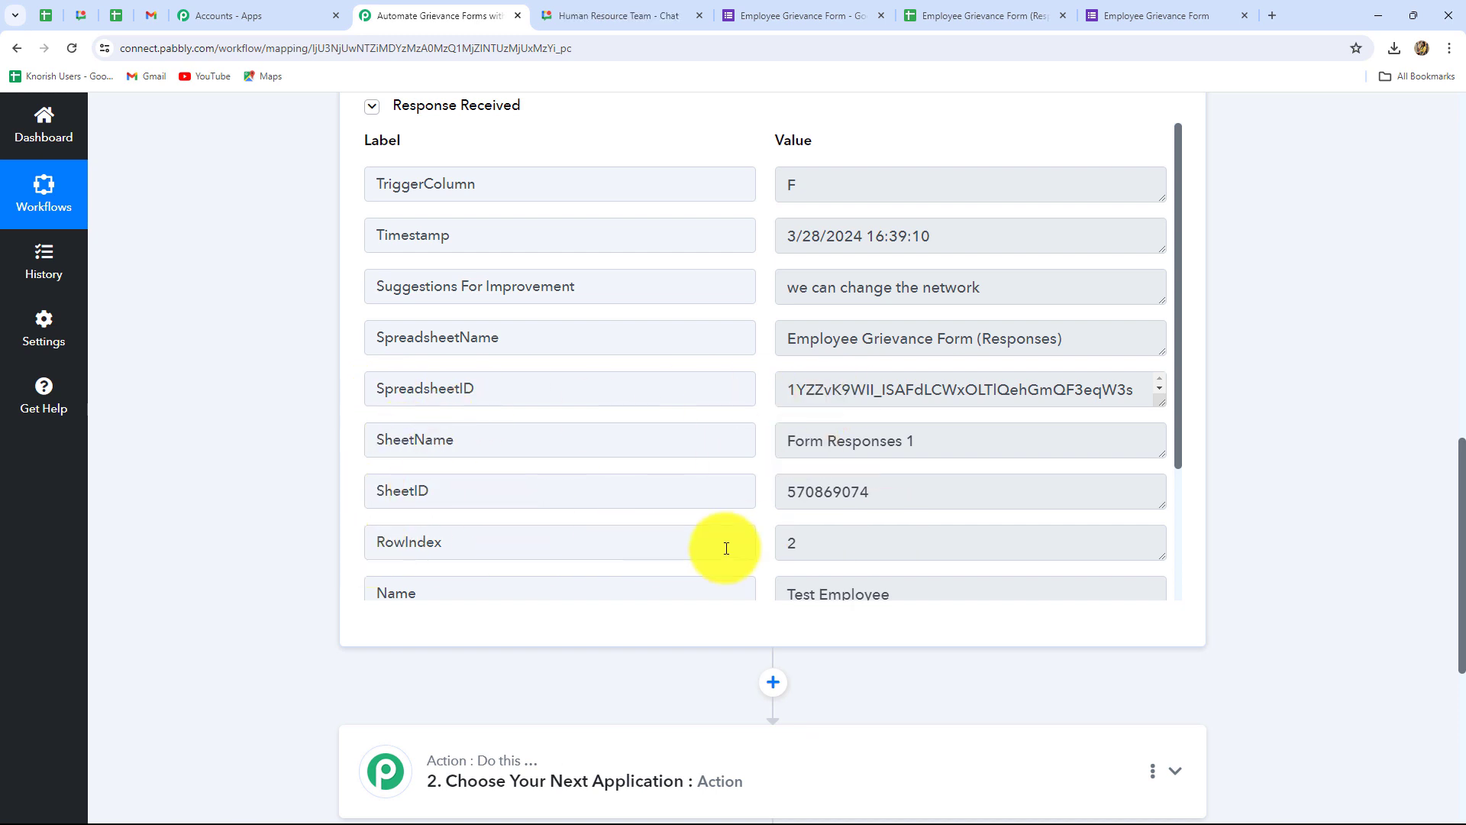
scroll(727, 543, down, 3)
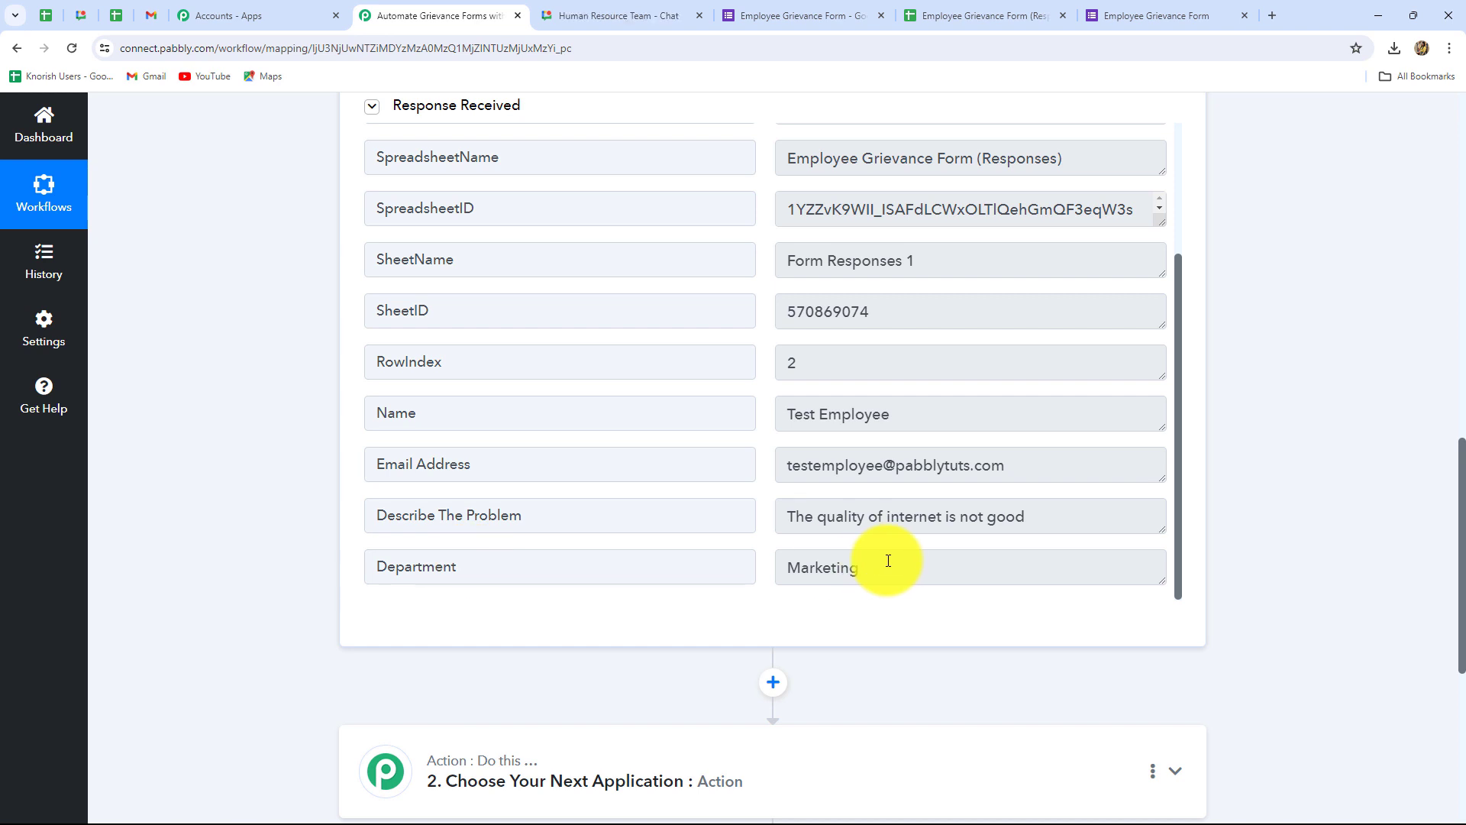
scroll(889, 561, up, 3)
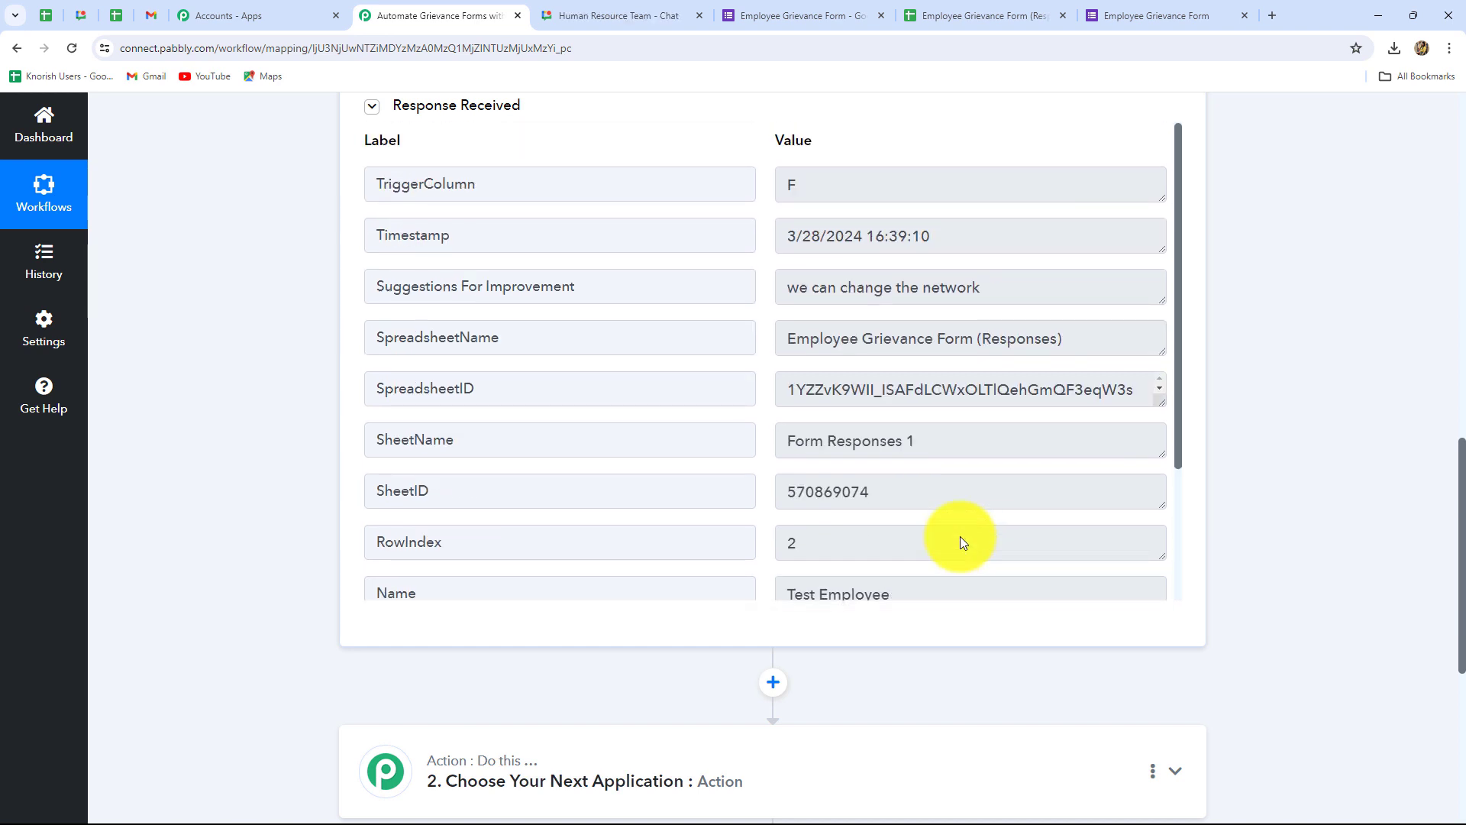
click(1048, 12)
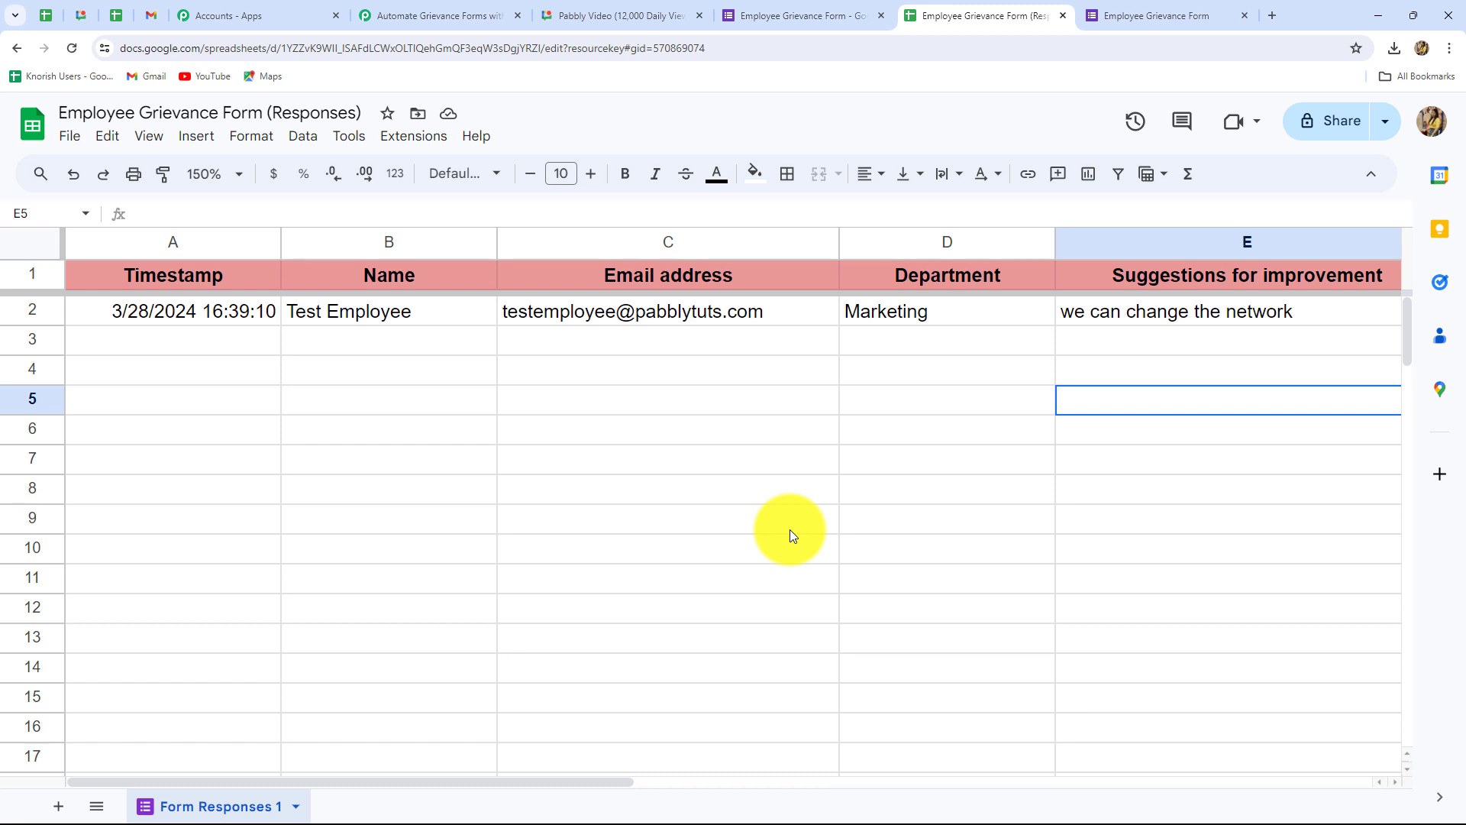
Step: Run Send On Event from the Pabbly Connect Webhooks add-on on the responses sheet
click(406, 139)
mouse_move(418, 320)
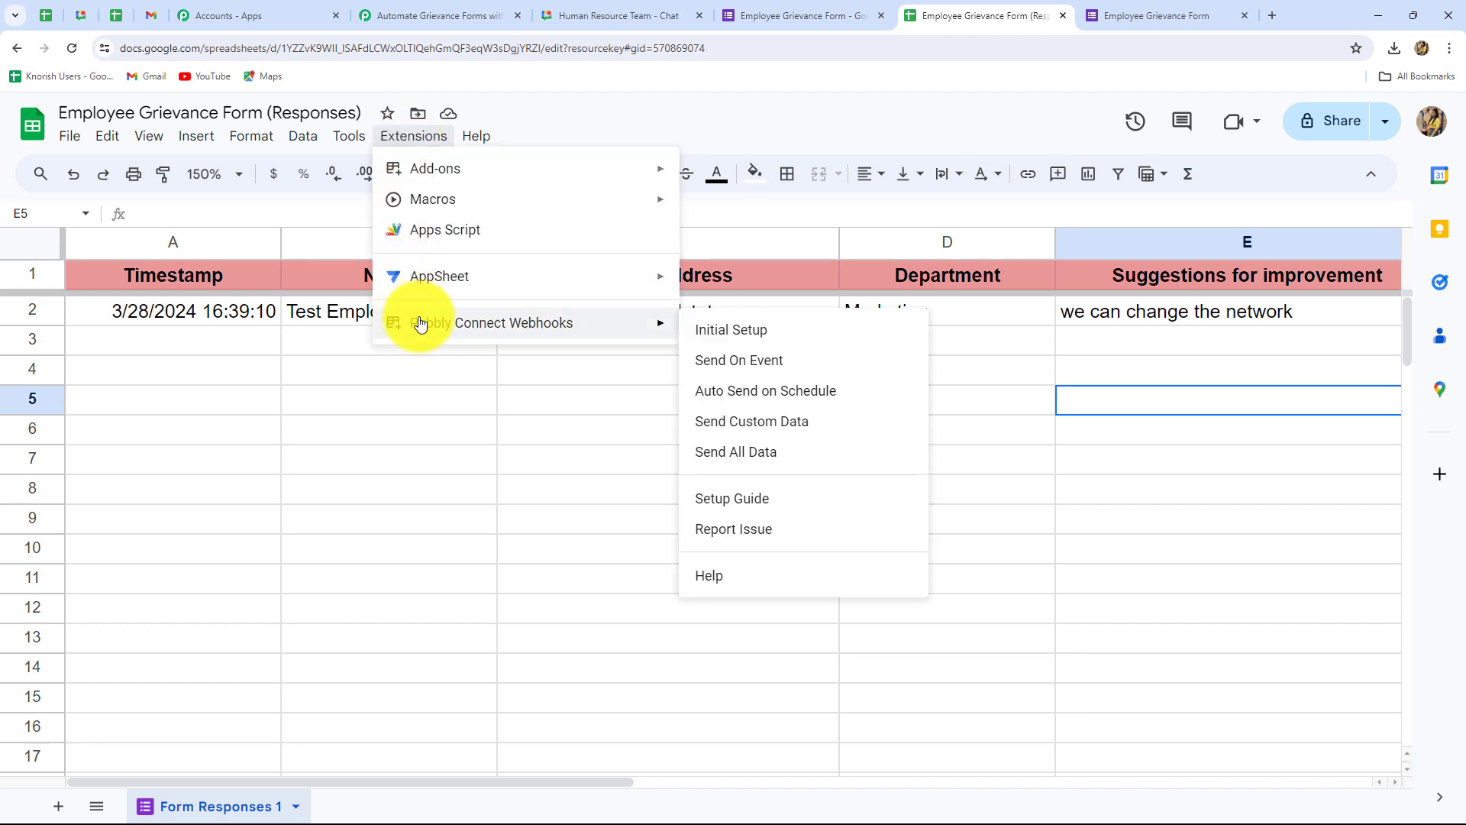
click(709, 363)
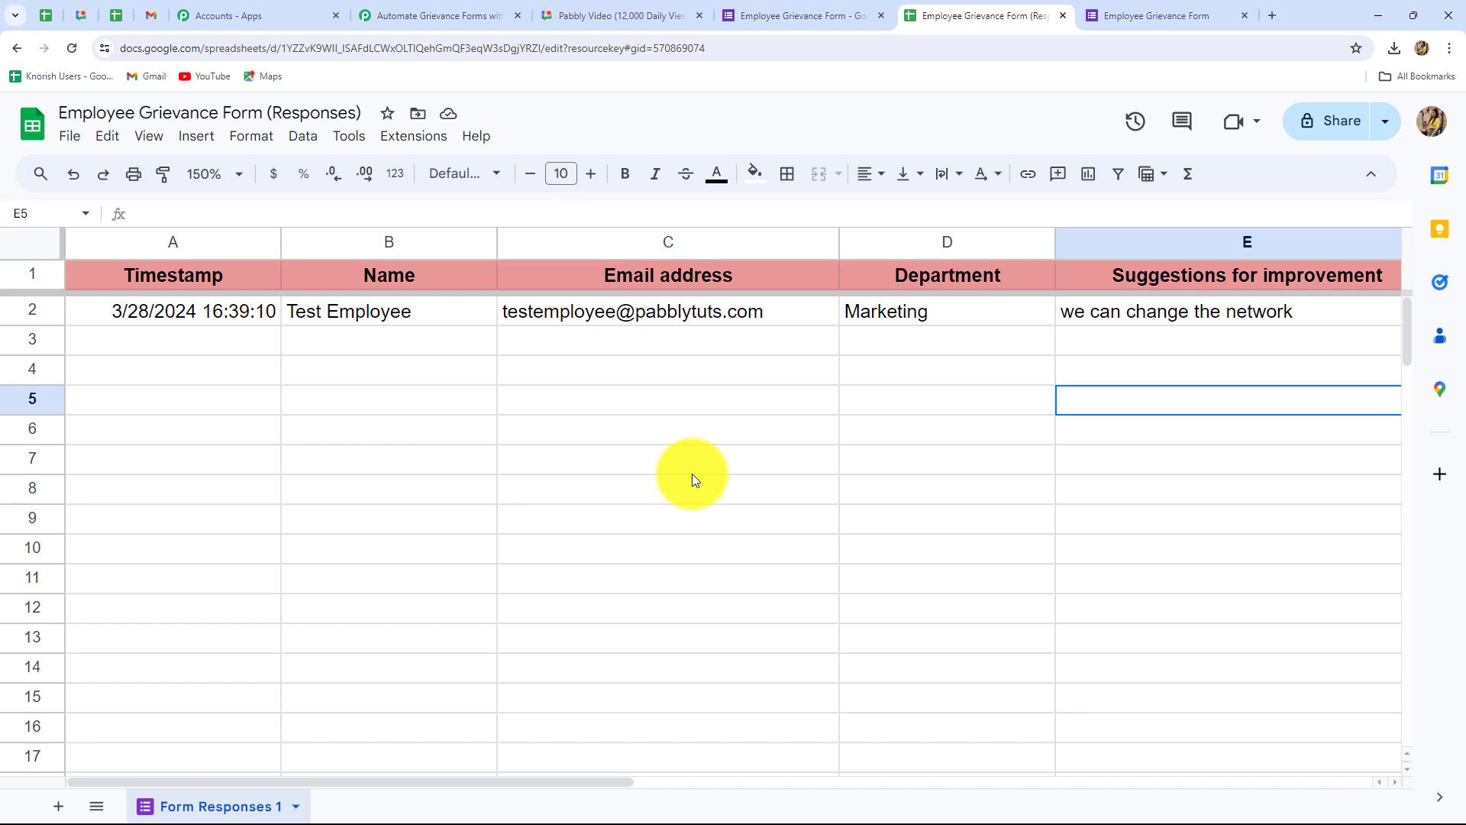
click(432, 15)
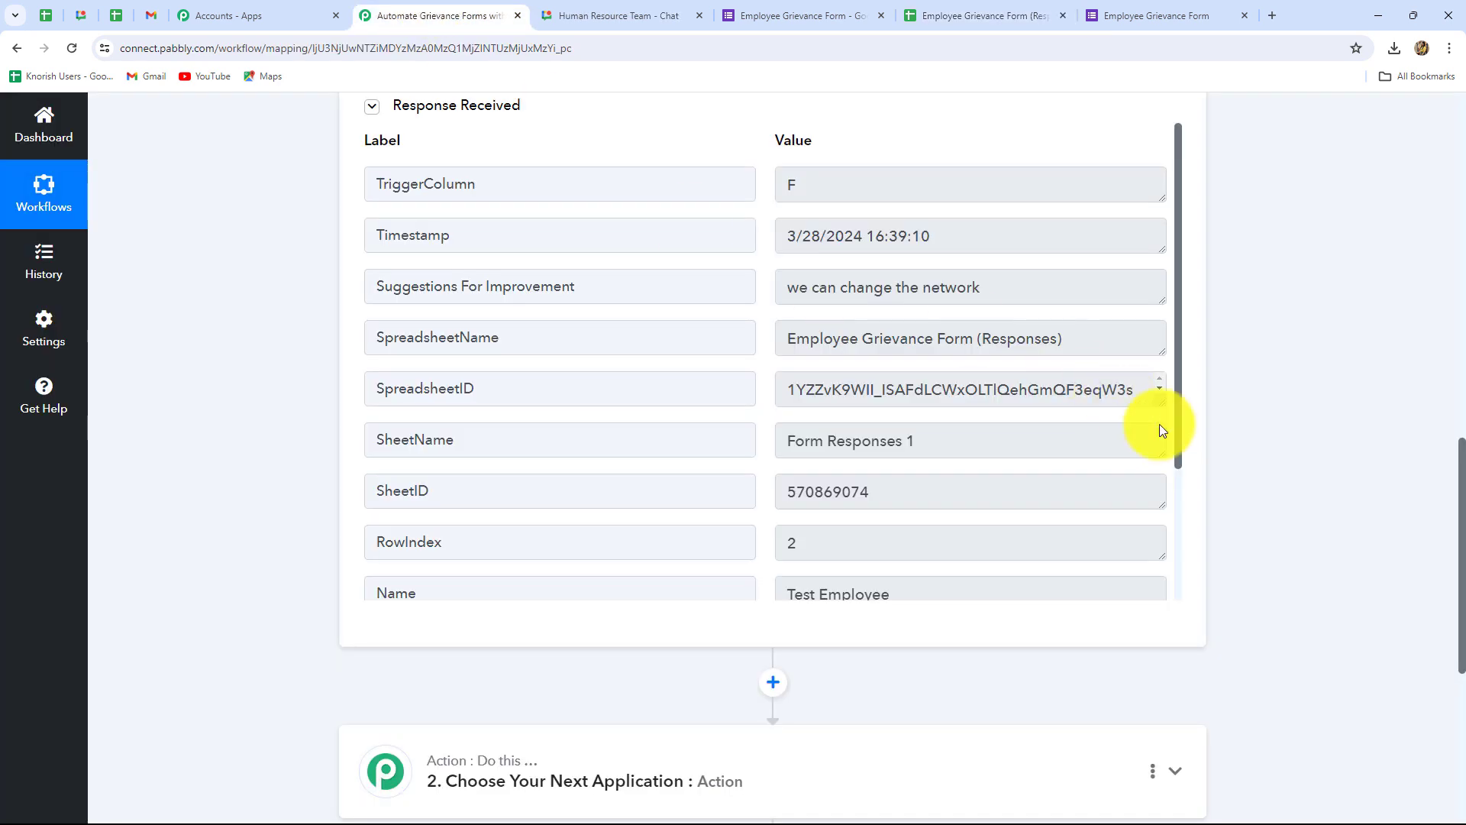
Step: Set the second action step's app to Google Chat Hangout
scroll(1345, 515, down, 5)
scroll(1345, 515, up, 4)
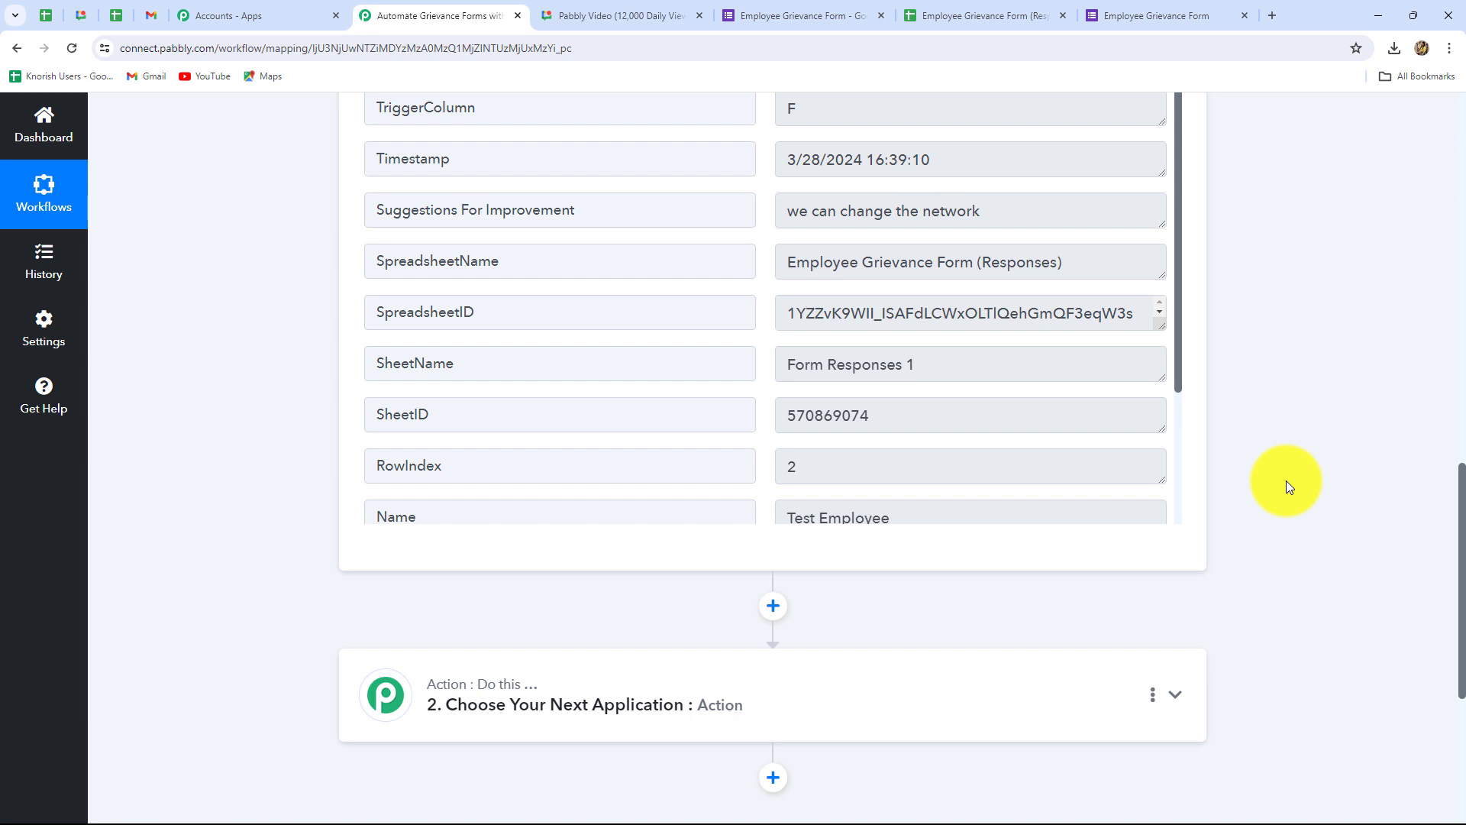
scroll(1286, 483, down, 2)
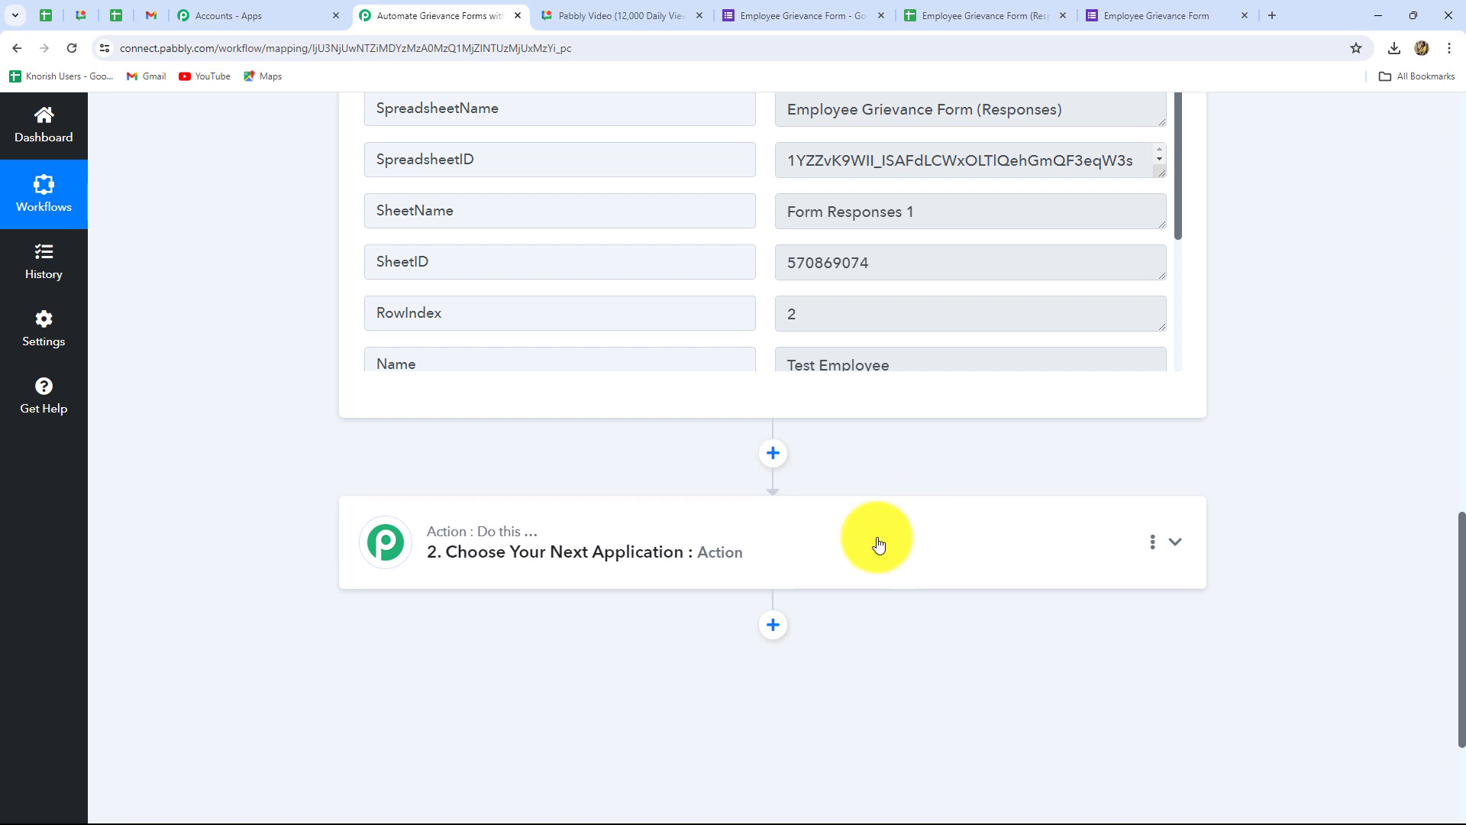
scroll(870, 547, down, 3)
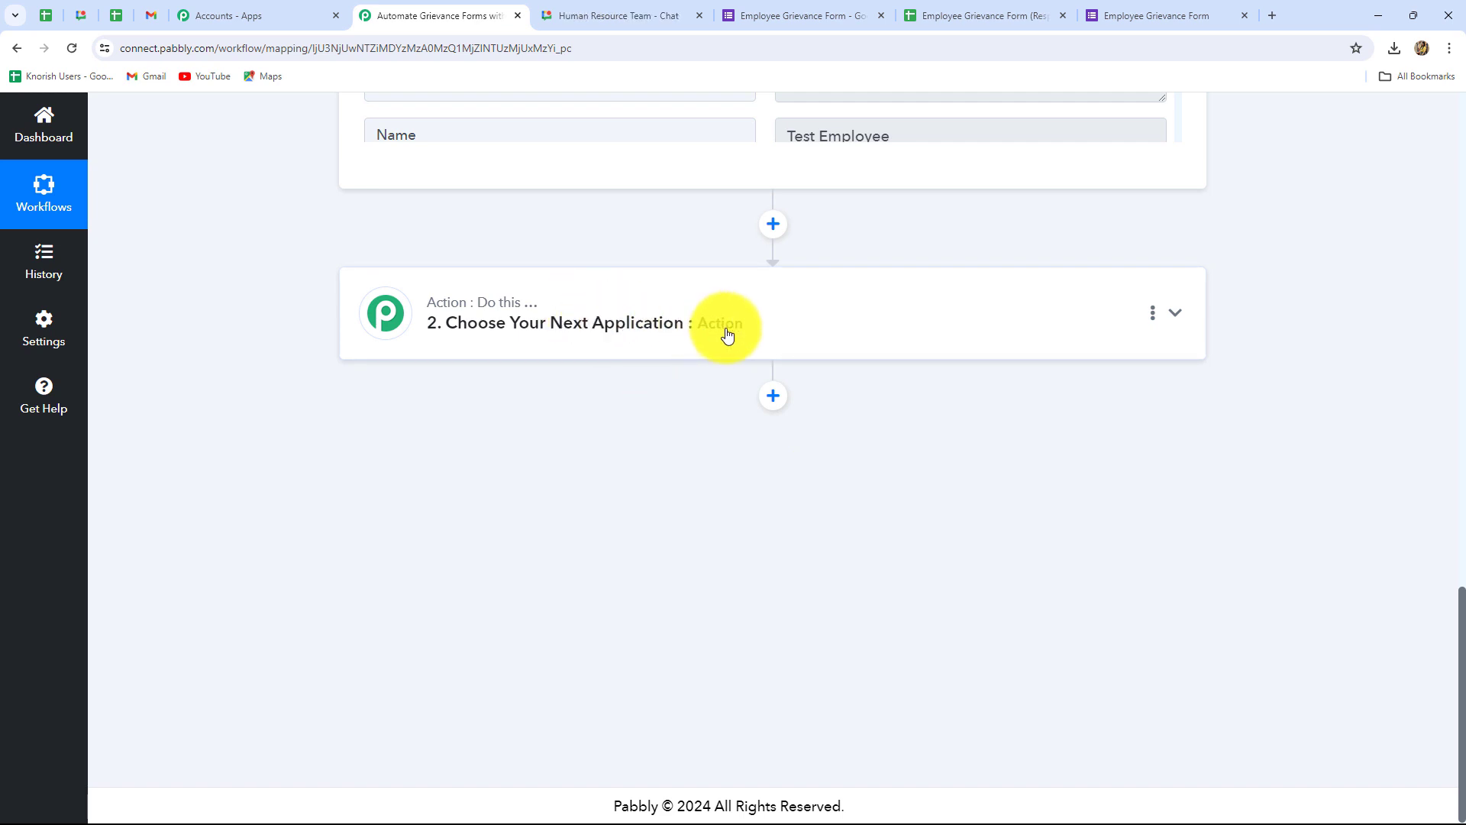
click(863, 336)
click(503, 413)
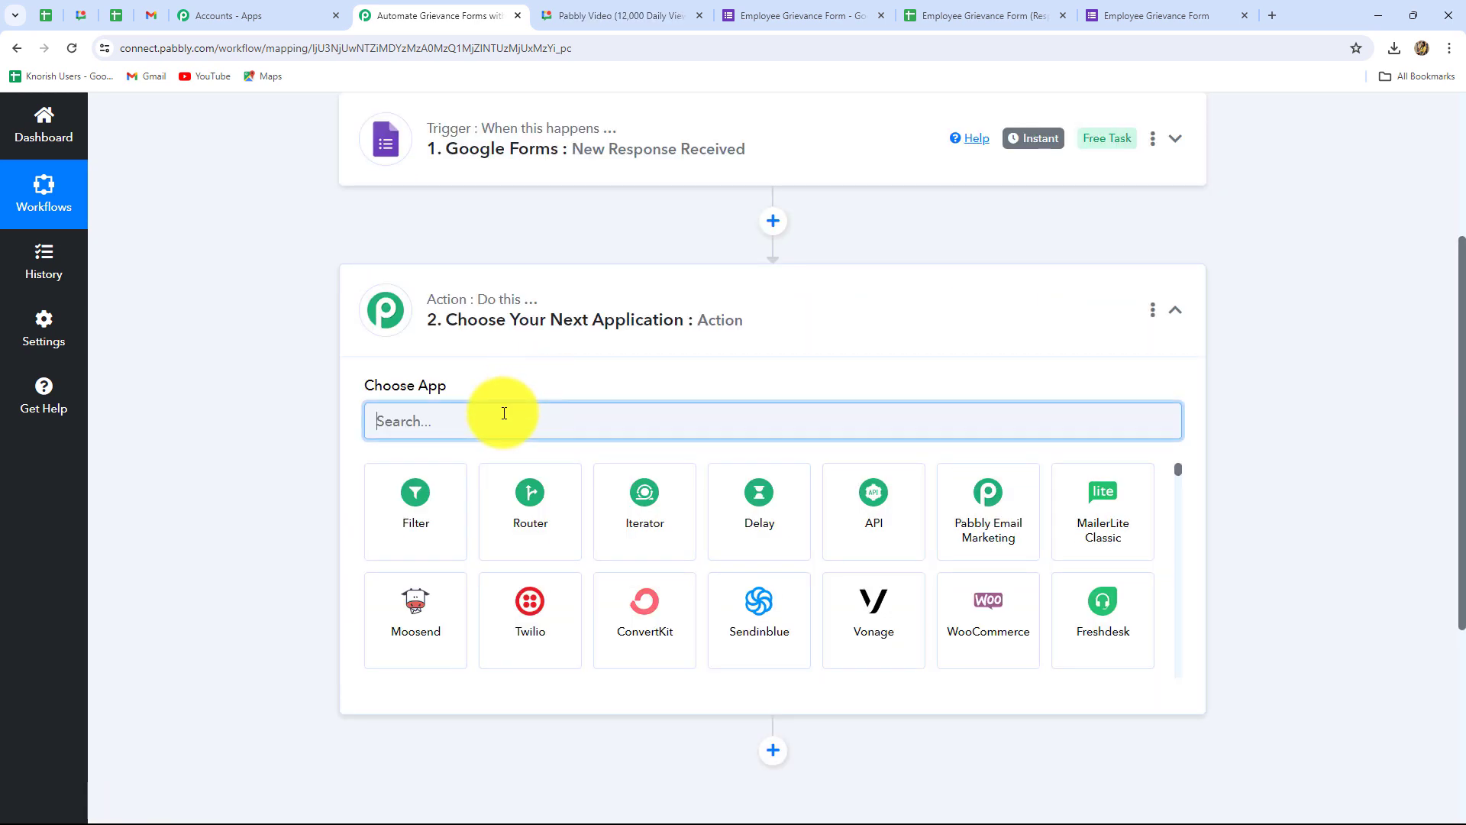
text(Googl)
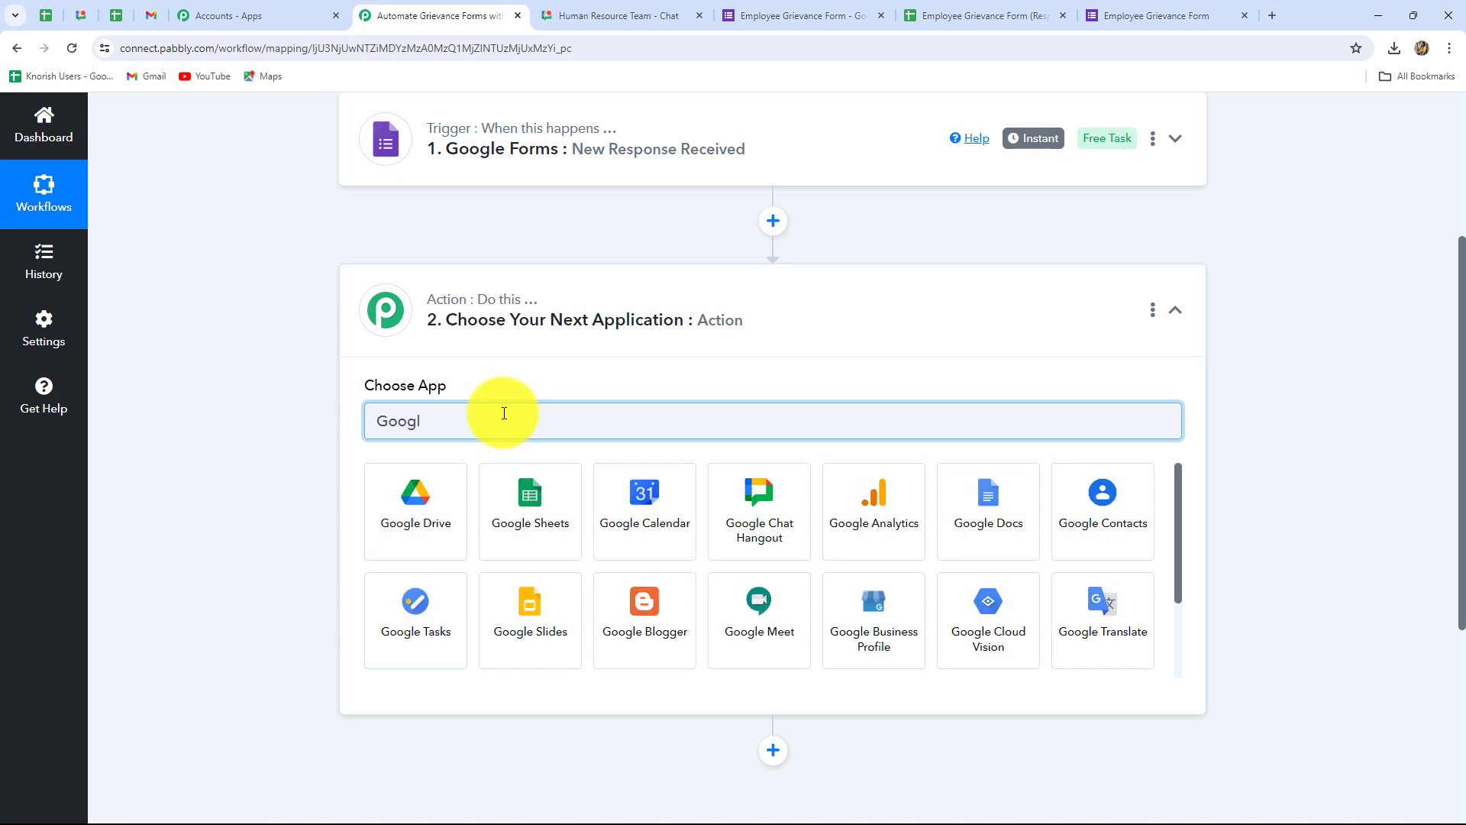
click(737, 501)
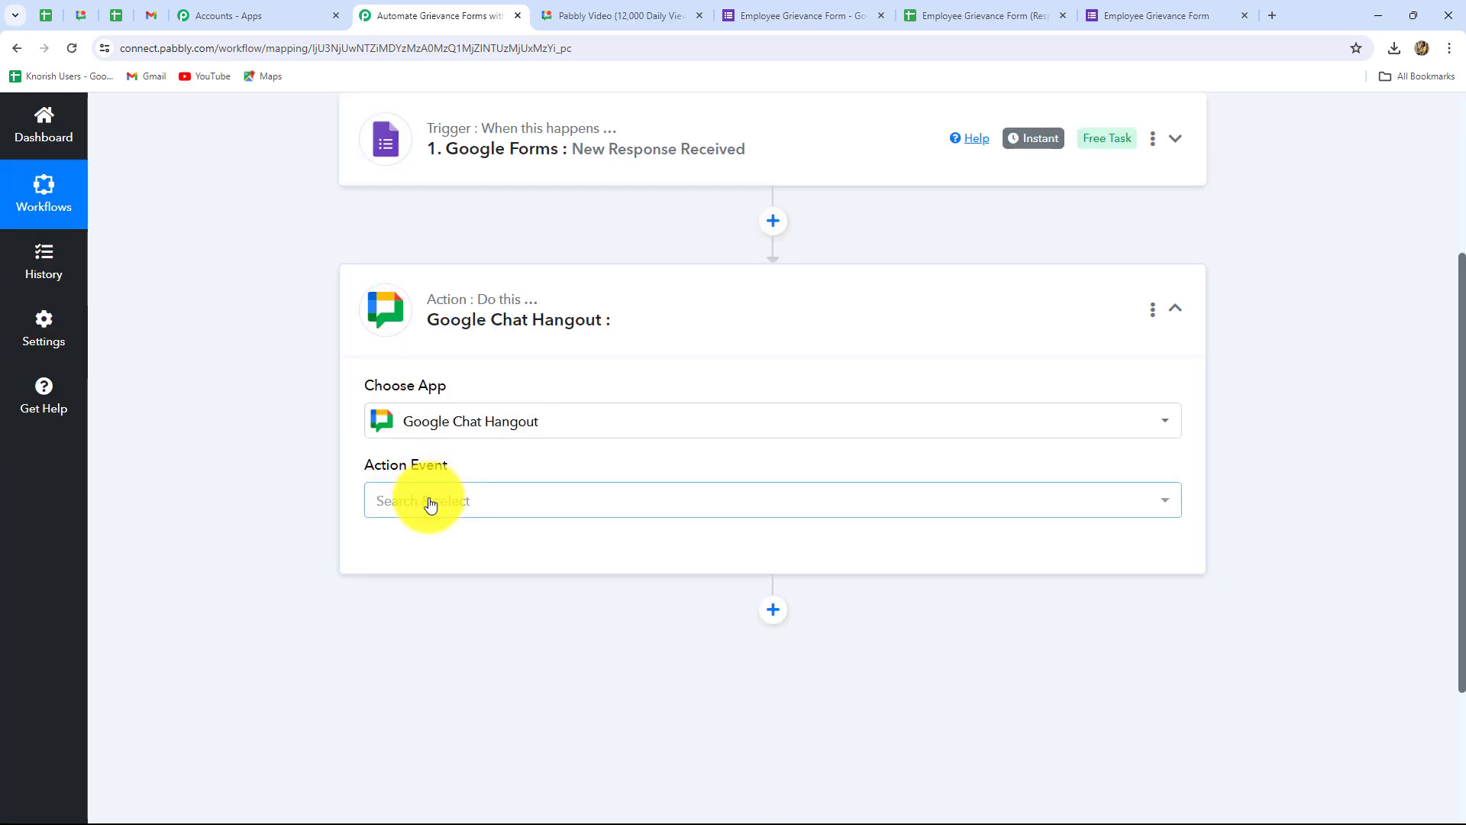
Step: Choose the Create Message event and connect Google Chat Hangout
click(430, 502)
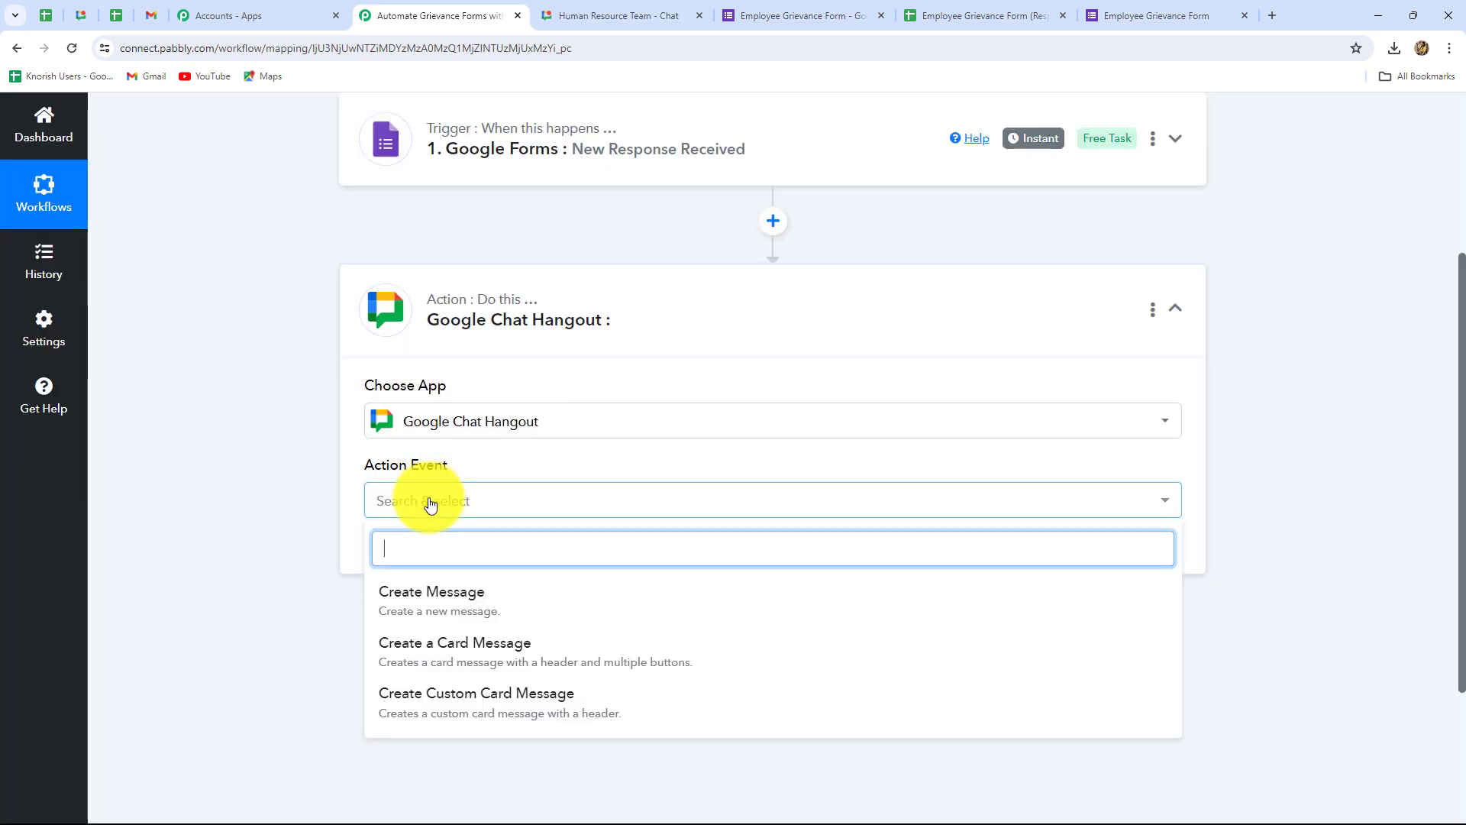
click(412, 609)
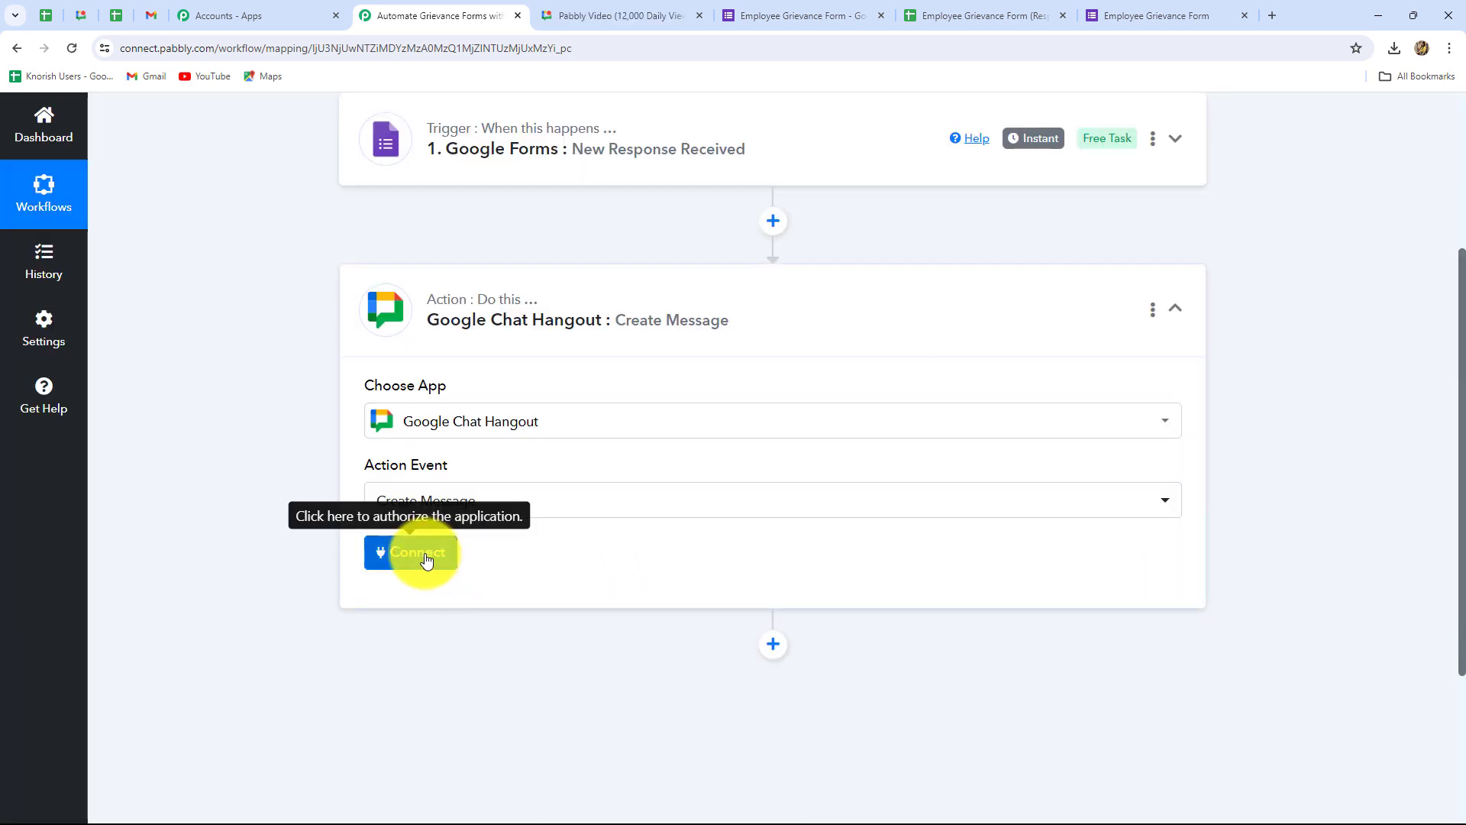
click(426, 561)
scroll(643, 468, down, 4)
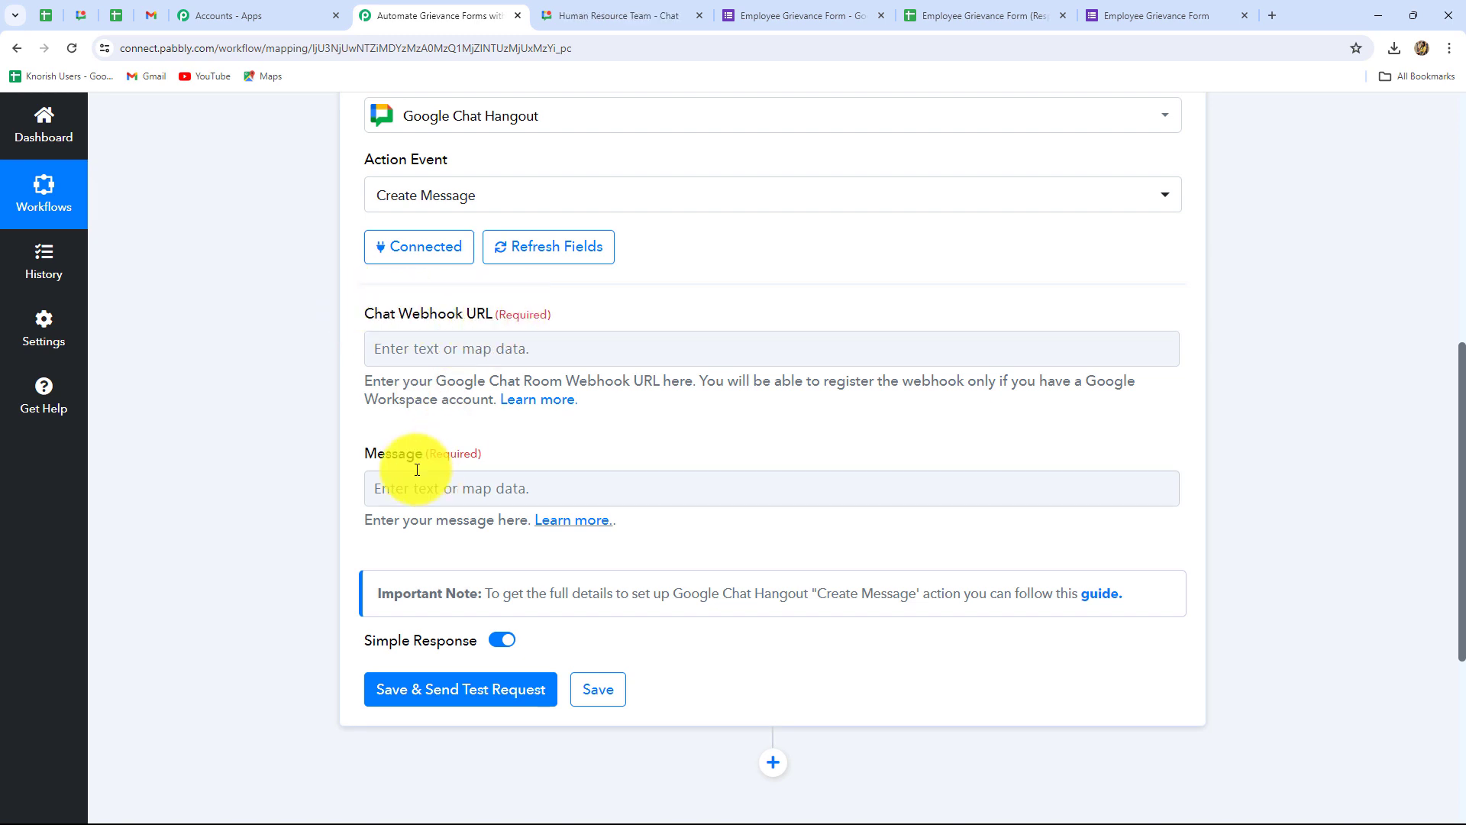
click(589, 471)
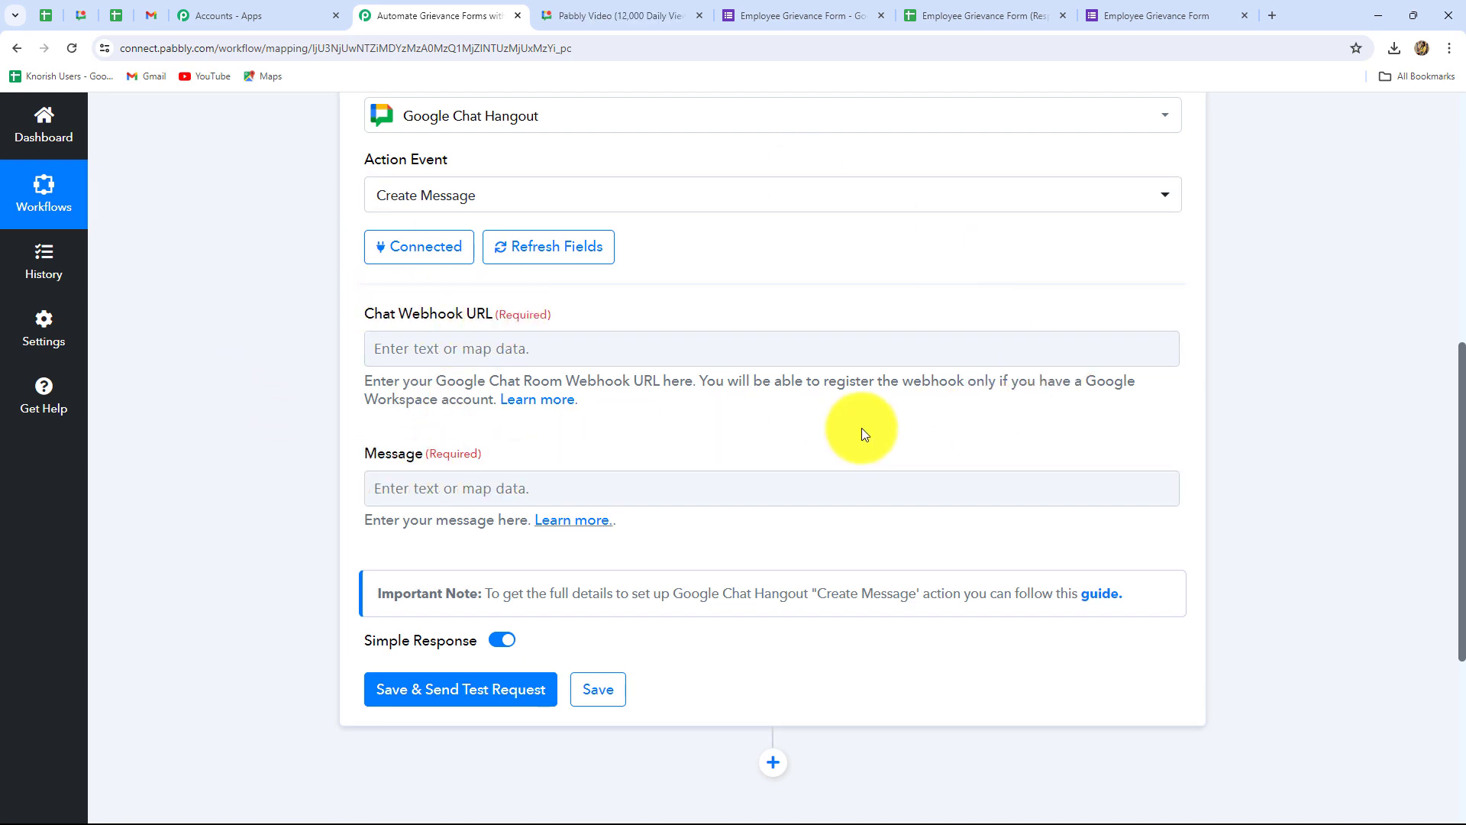
Step: Read the Pabbly Forum's nine steps for registering a Google Chat incoming webhook
click(521, 407)
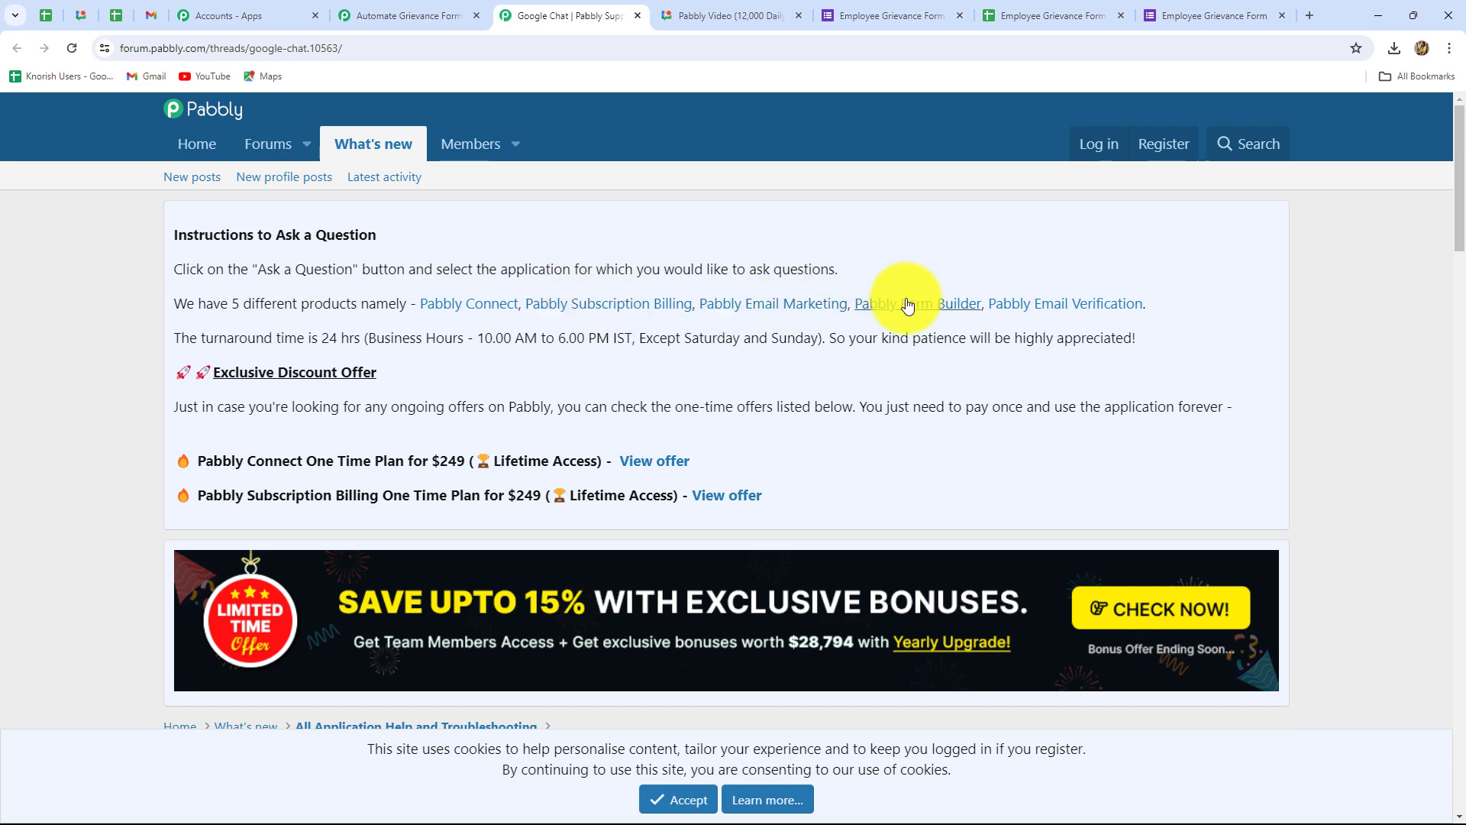
scroll(991, 409, down, 8)
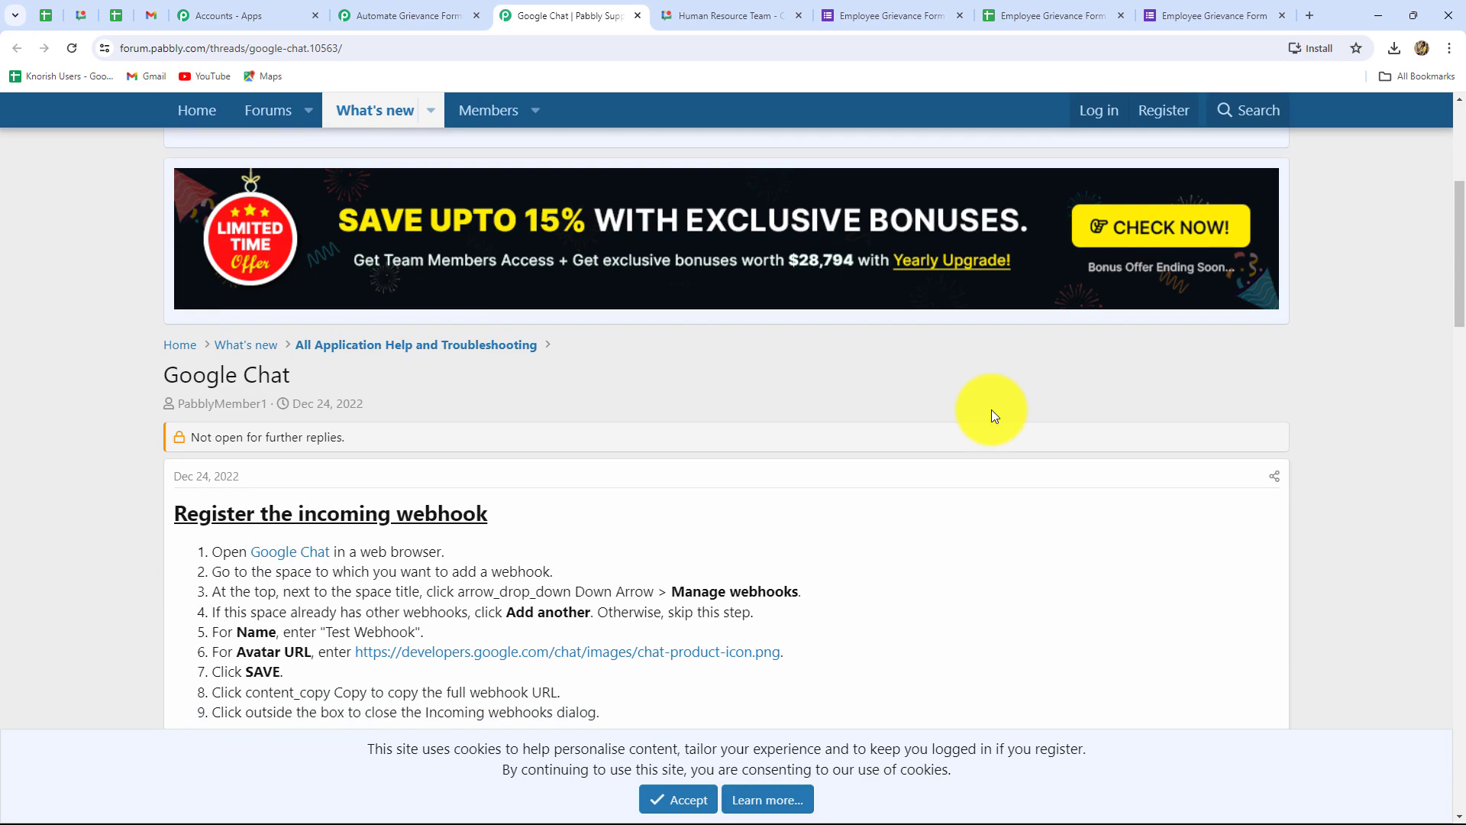
scroll(757, 435, up, 1)
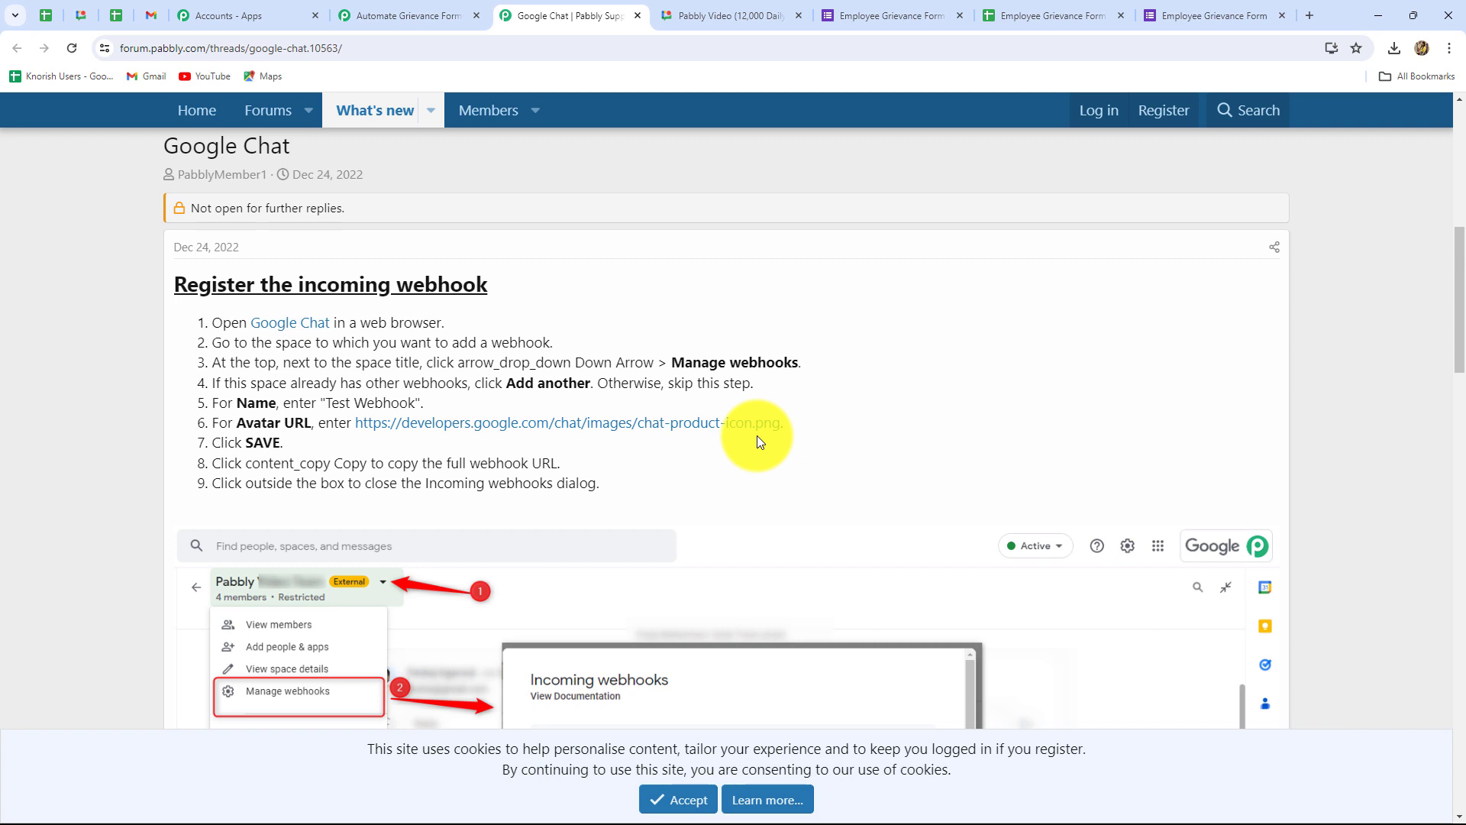
drag(212, 322, 624, 484)
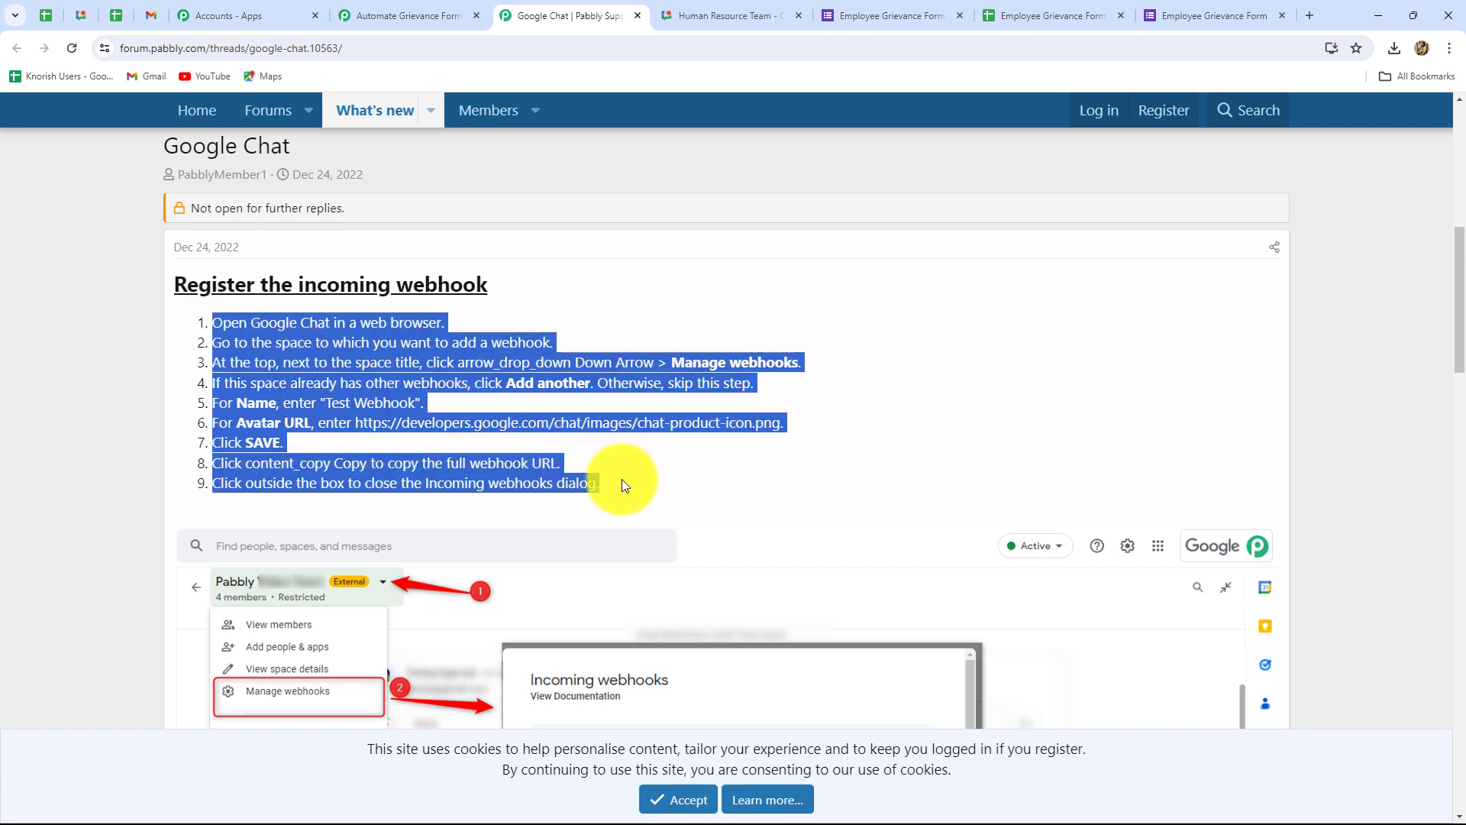
click(695, 481)
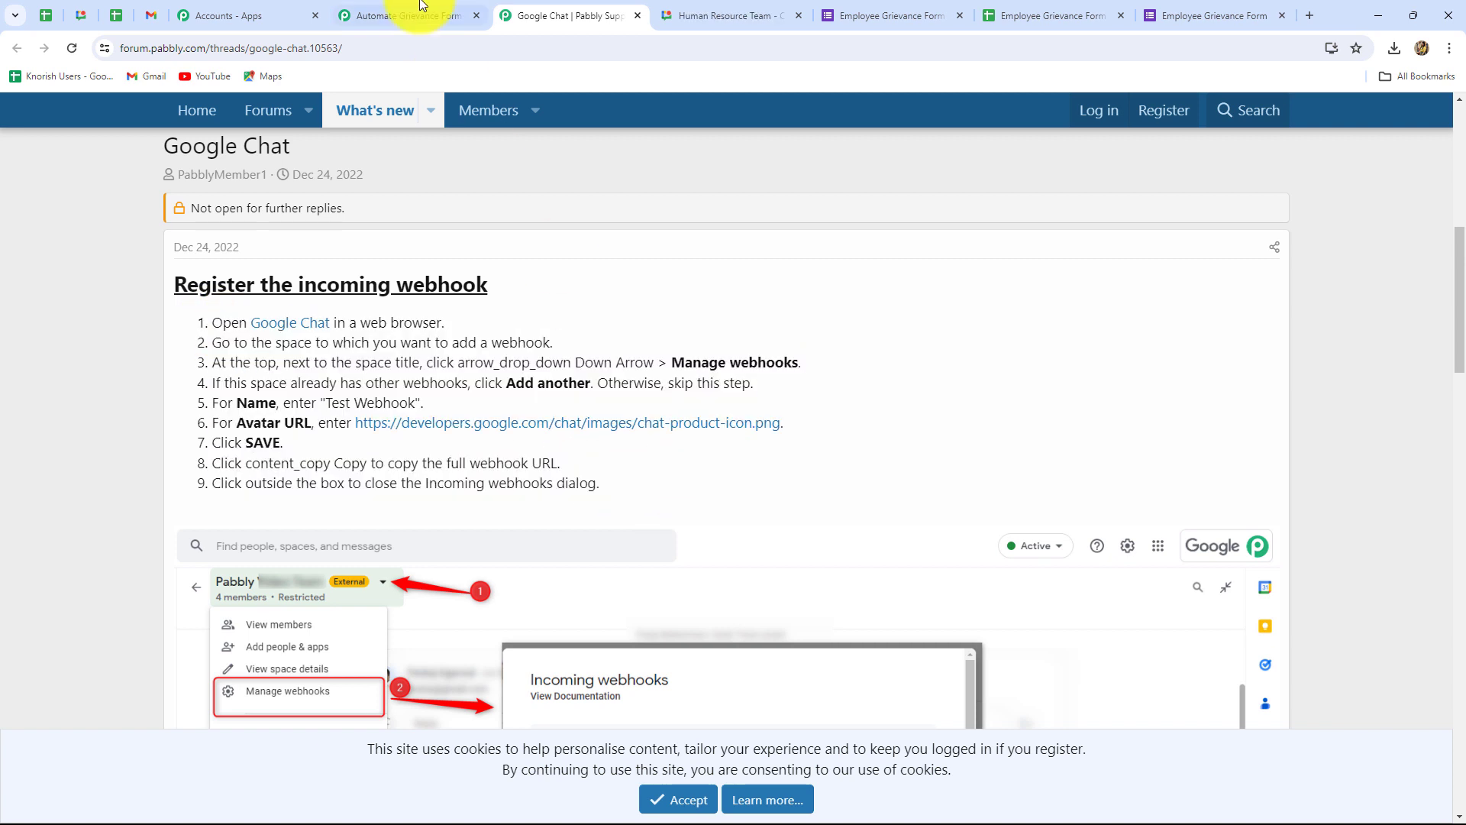
click(698, 12)
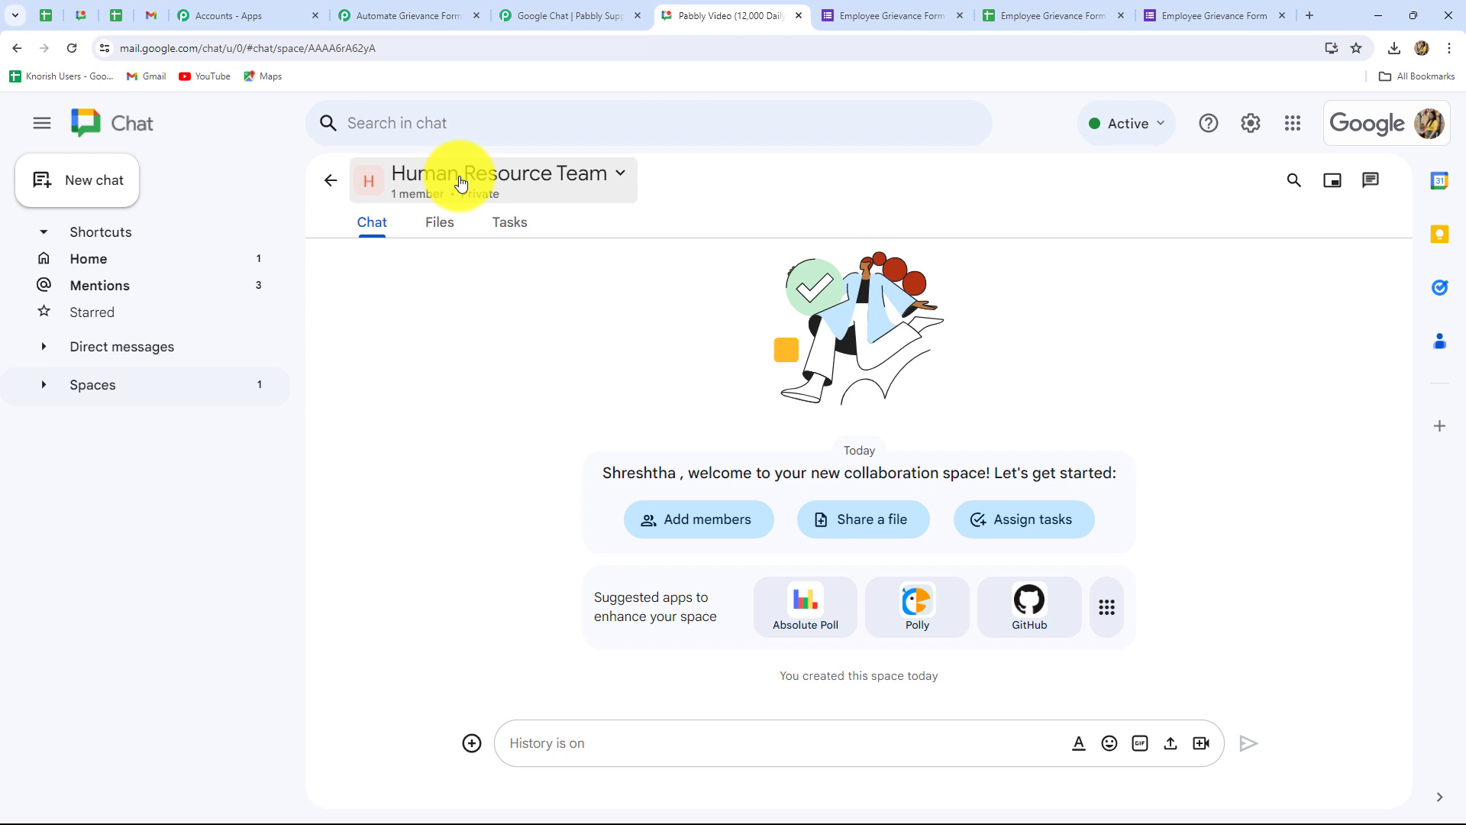
Step: Open Apps & integrations for the Human Resource Team space and begin adding a webhook
click(459, 183)
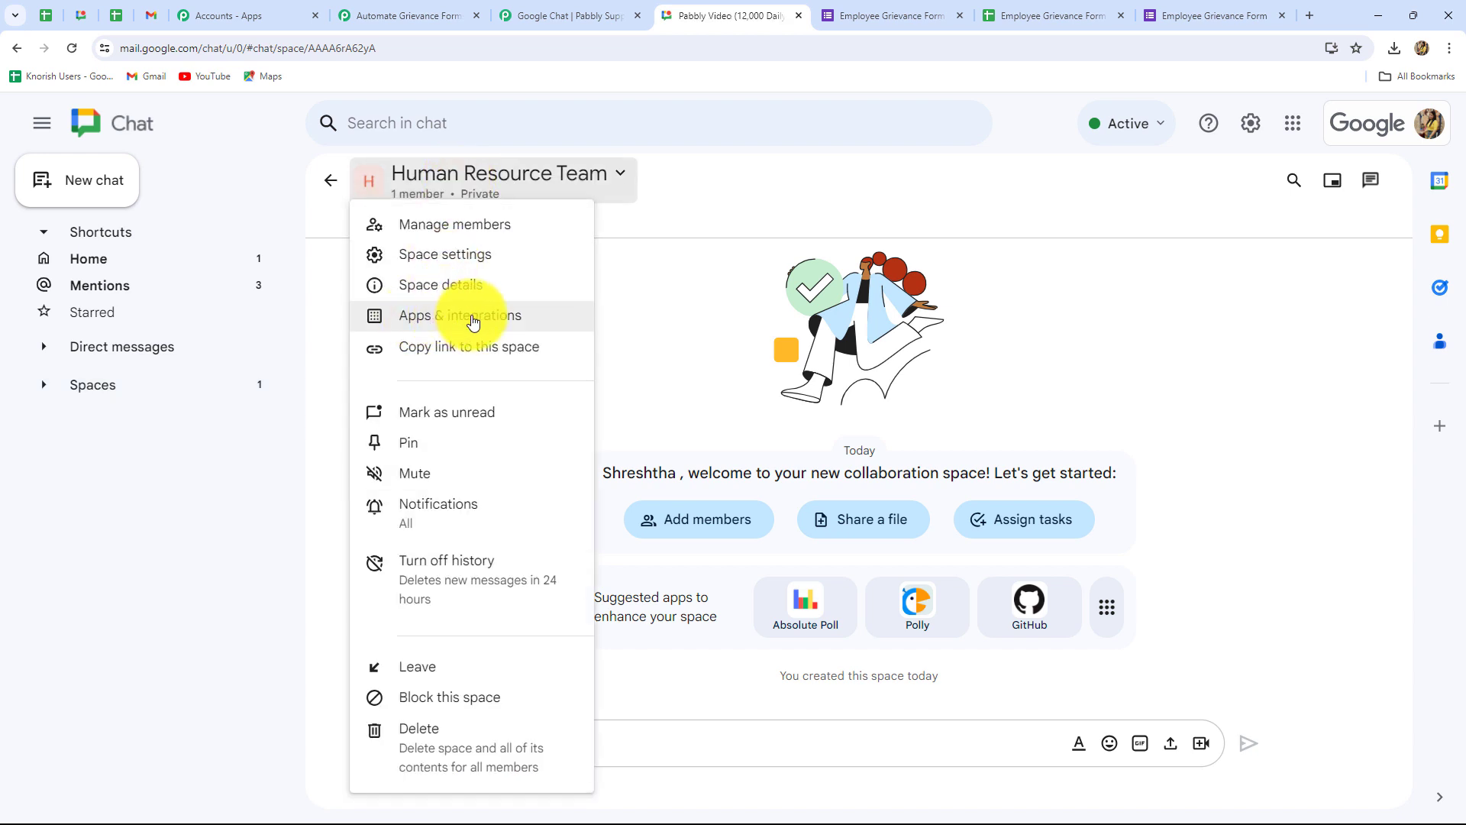
click(479, 317)
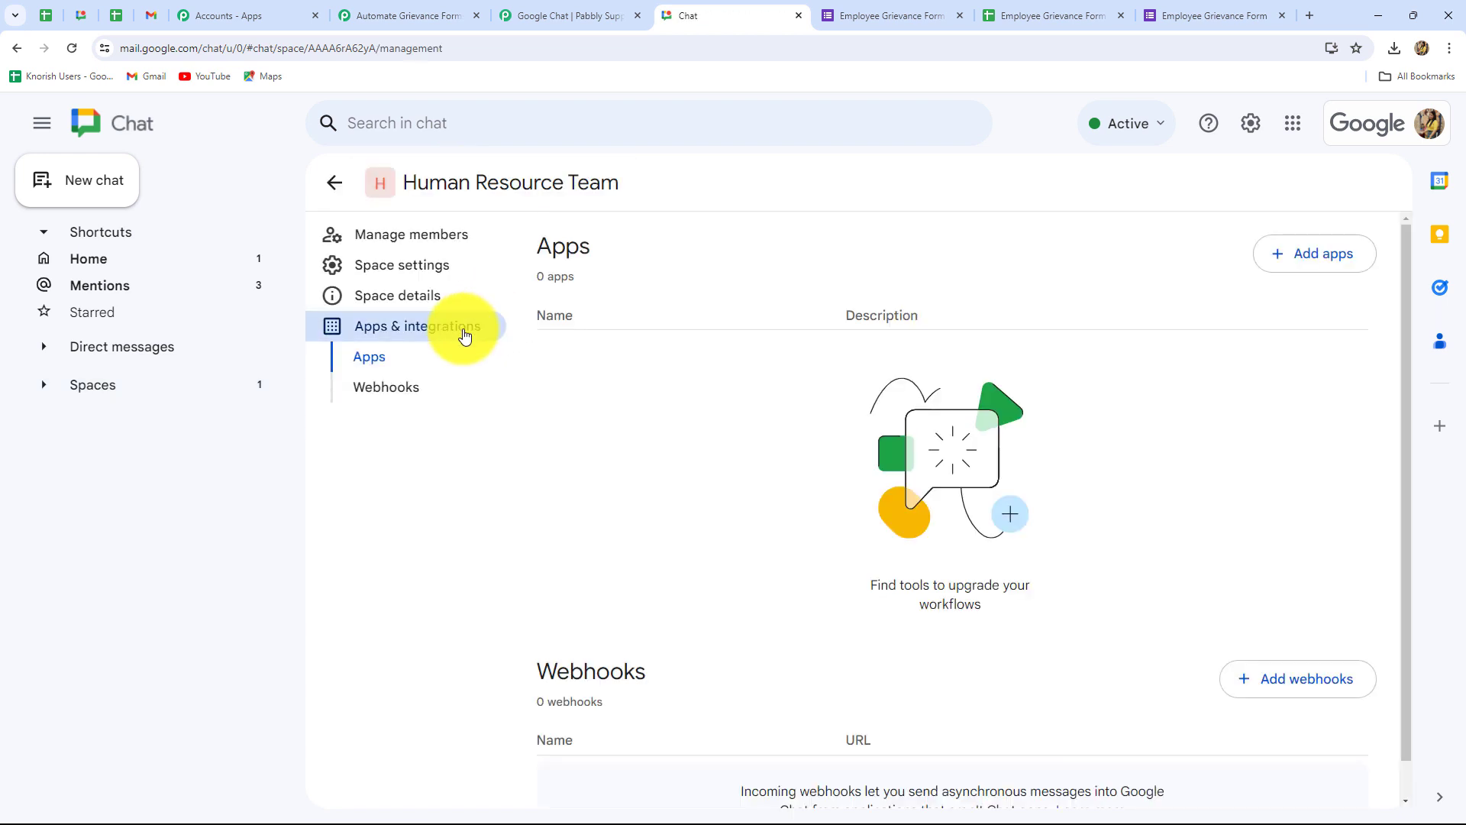
scroll(718, 450, down, 1)
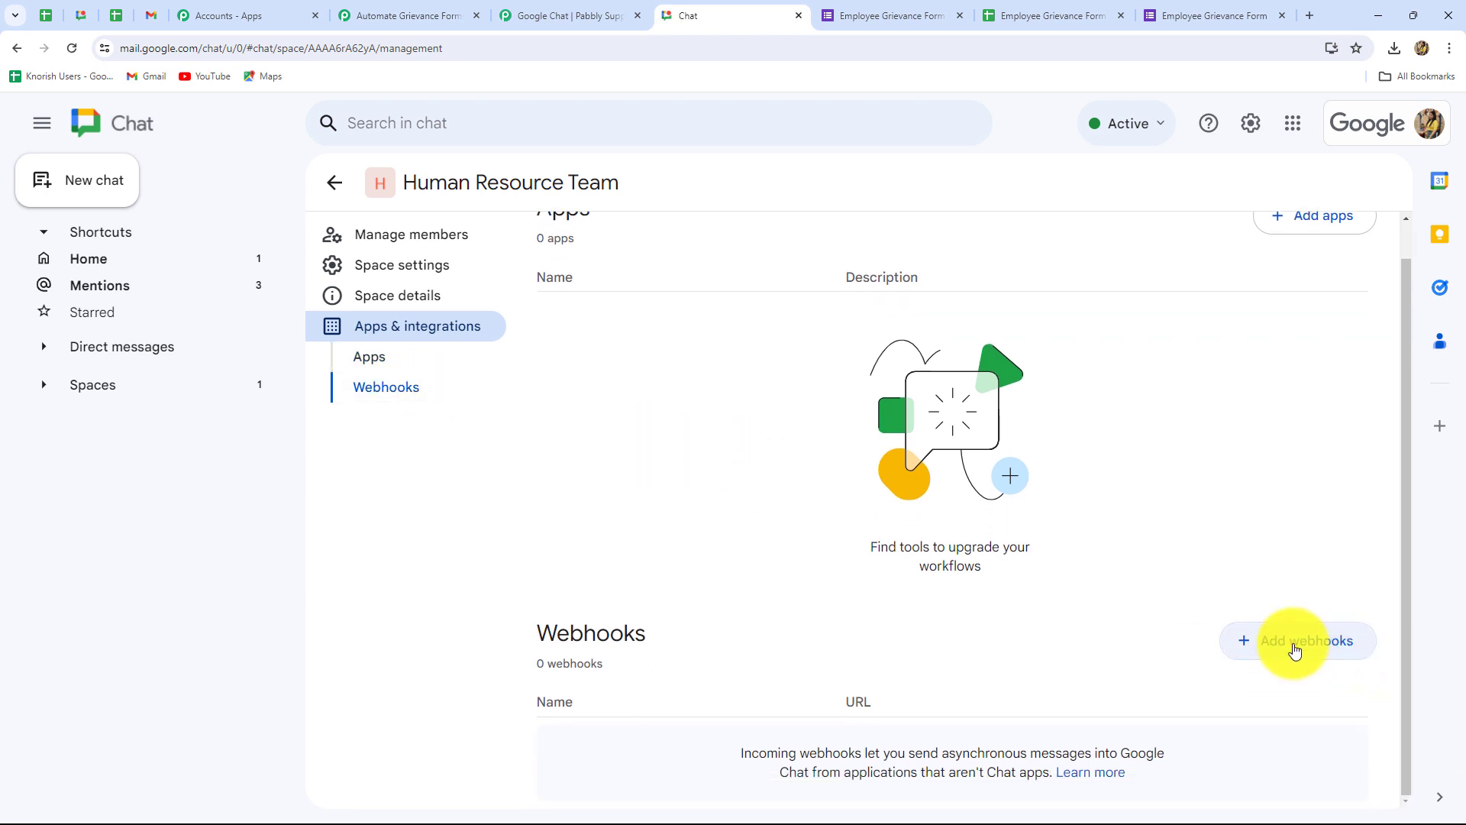
click(1288, 652)
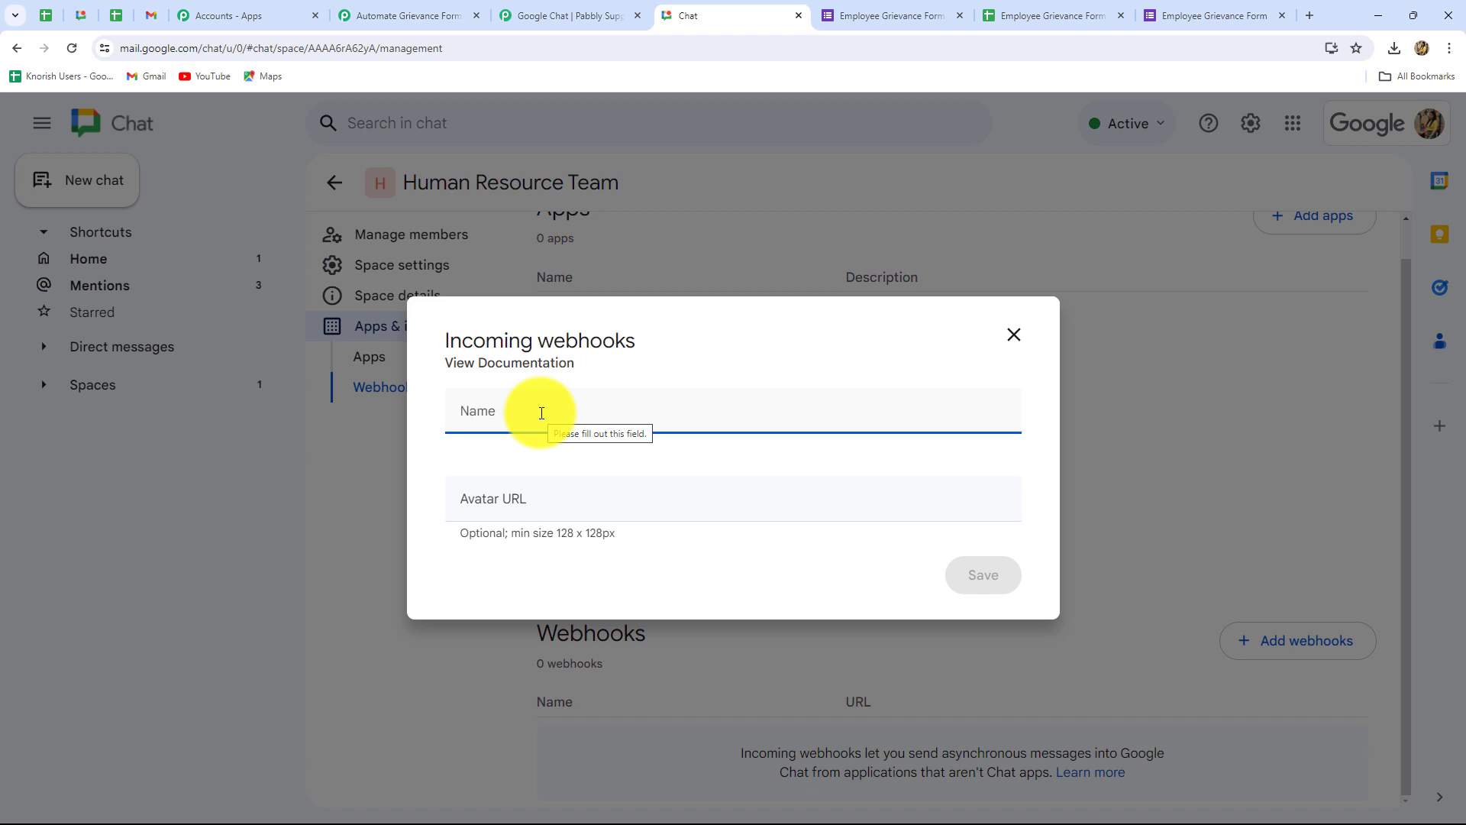
Step: Create the 'New Employee Grievance!' webhook with a pasted avatar URL and copy its link
text(New Employee Grievance)
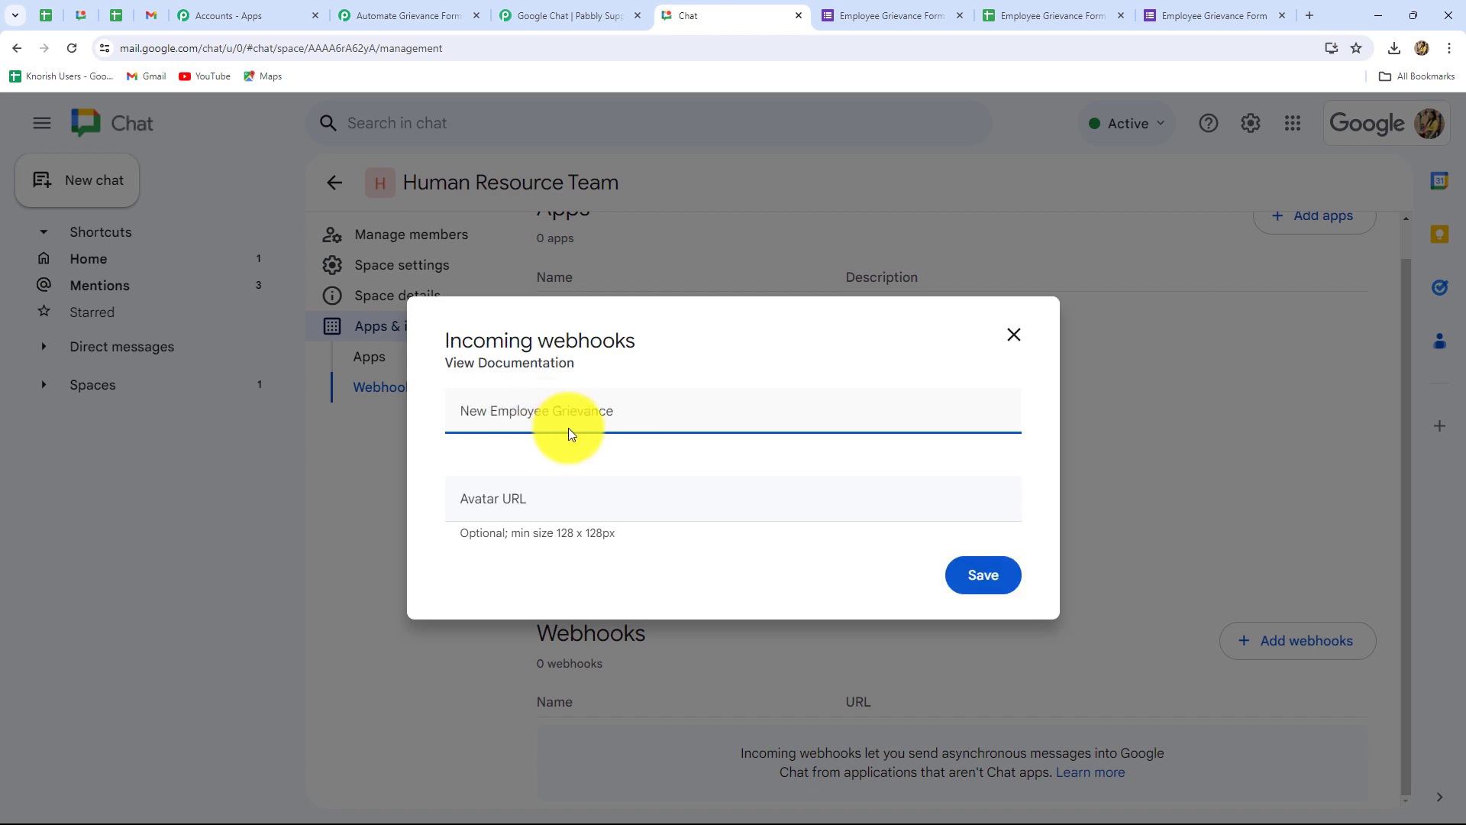
text(!)
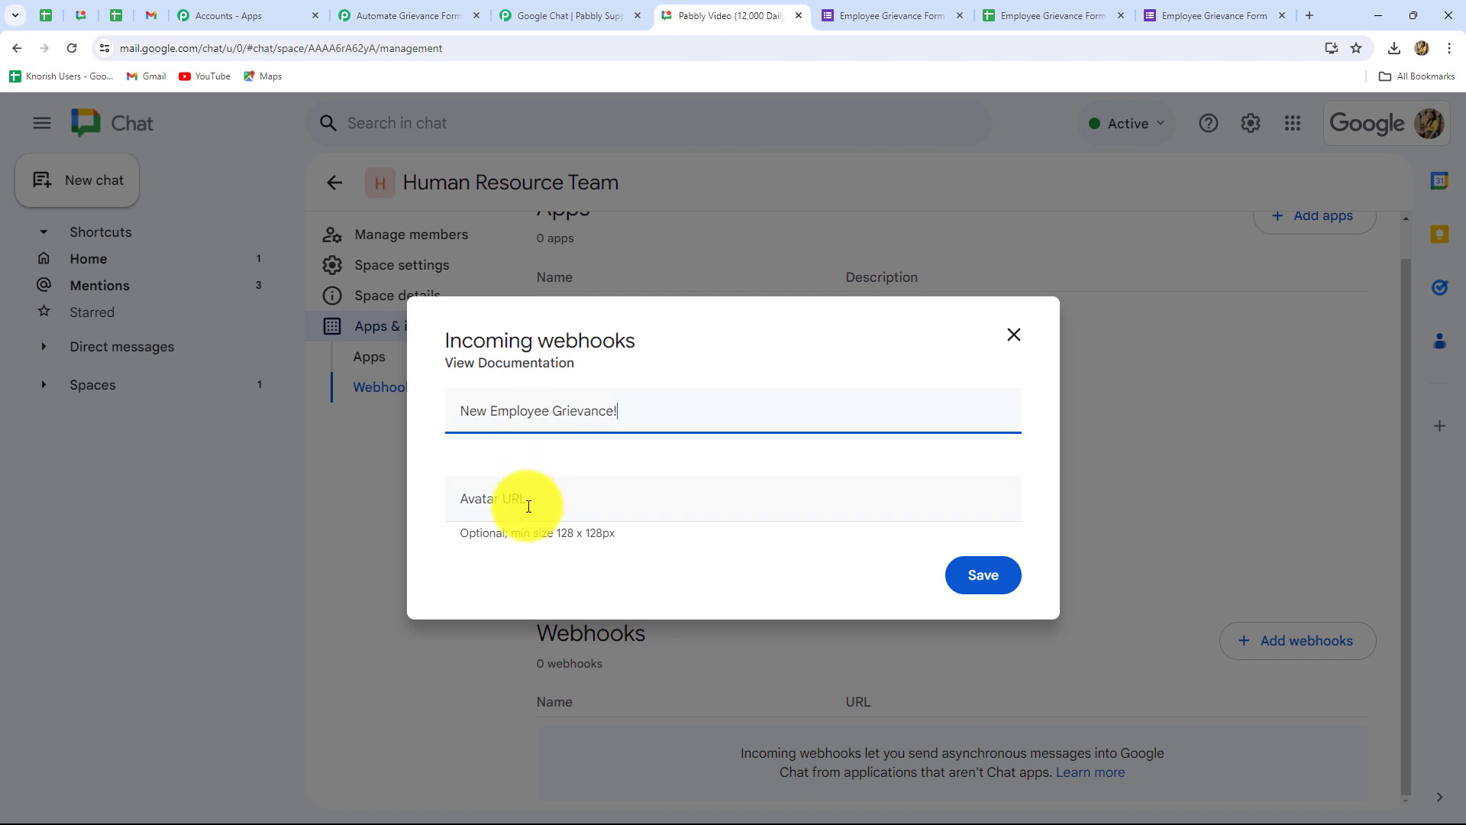
click(520, 10)
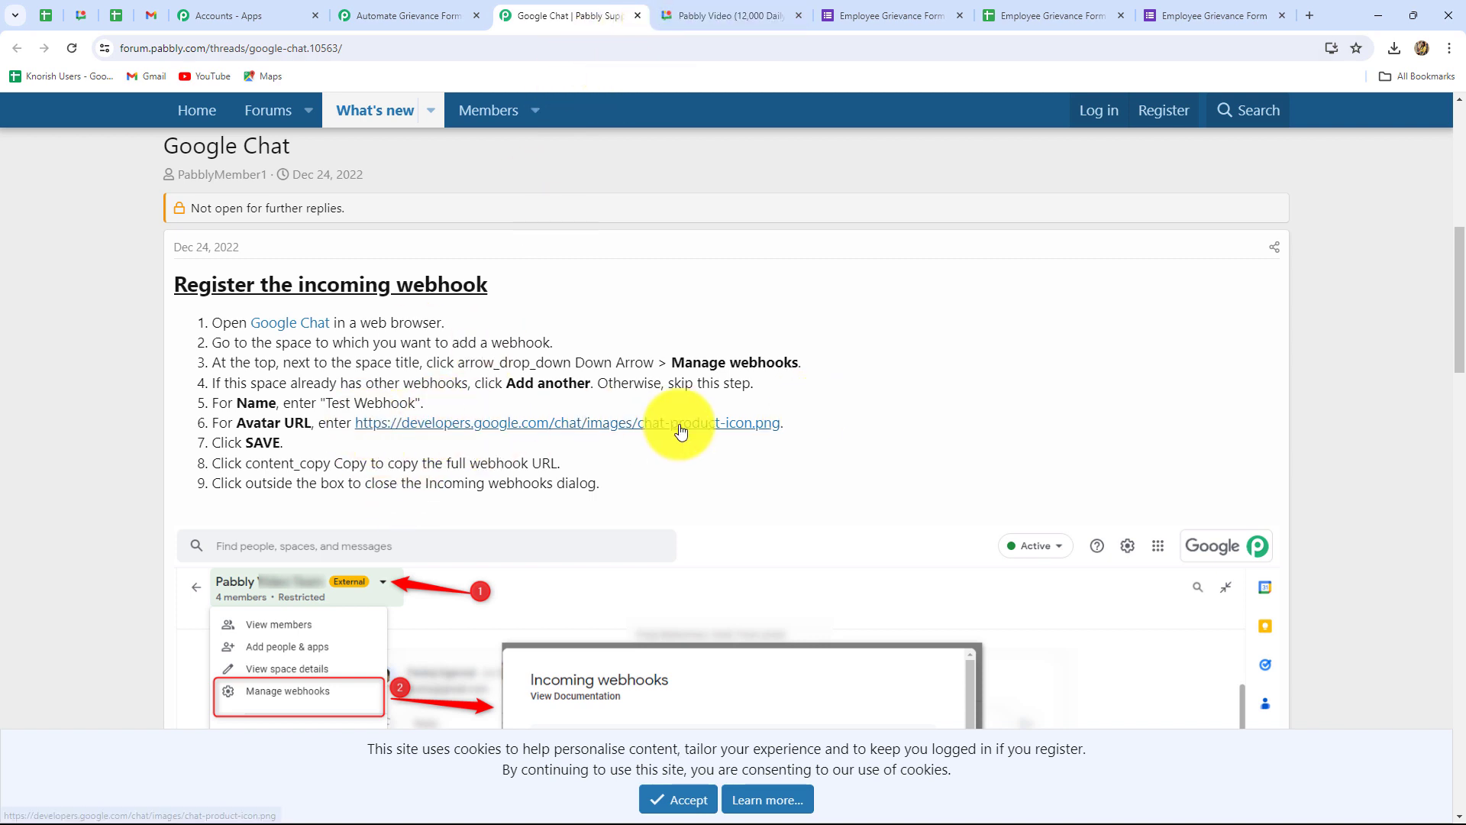
click(690, 17)
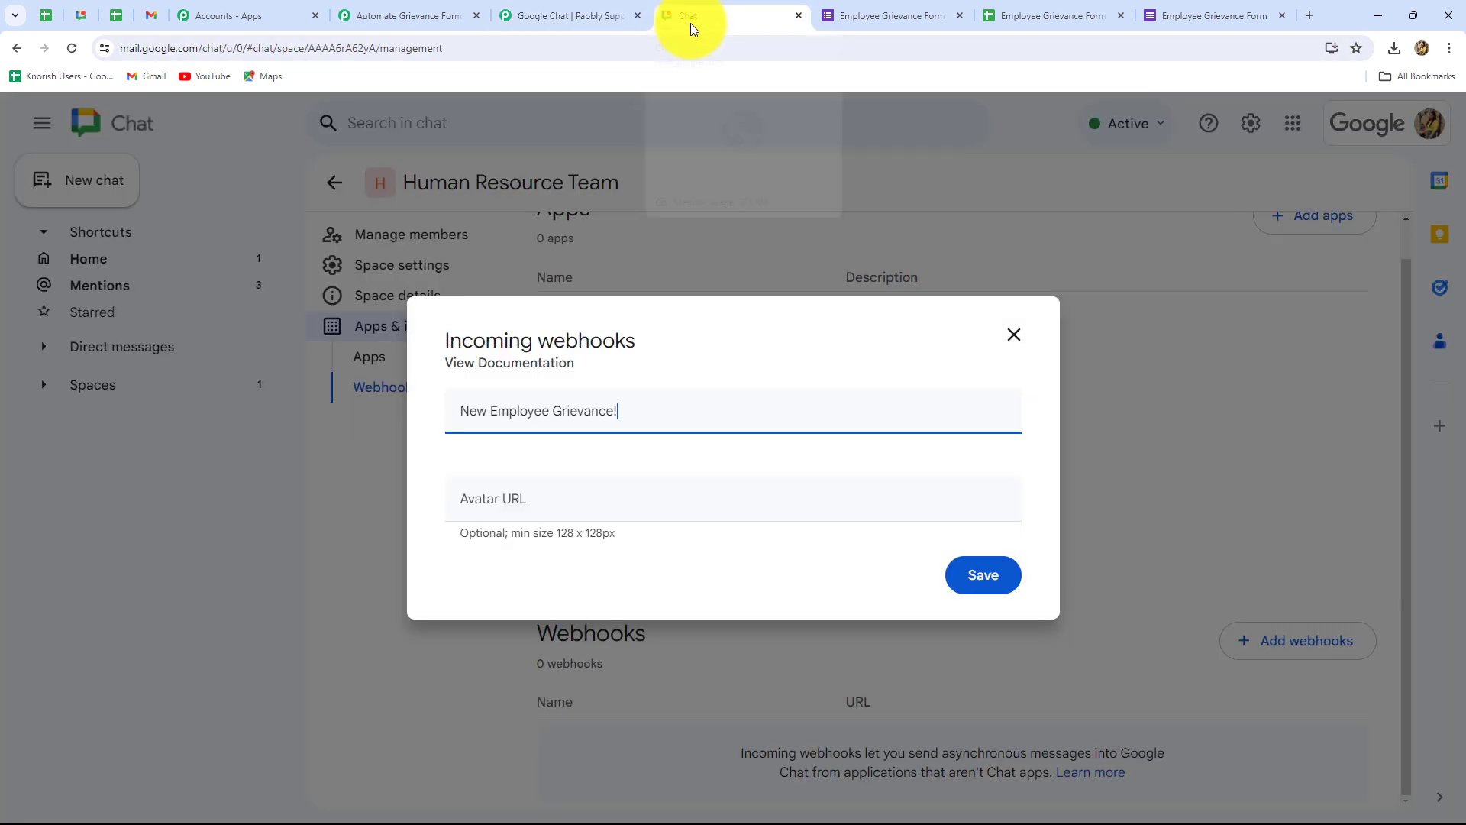
click(487, 504)
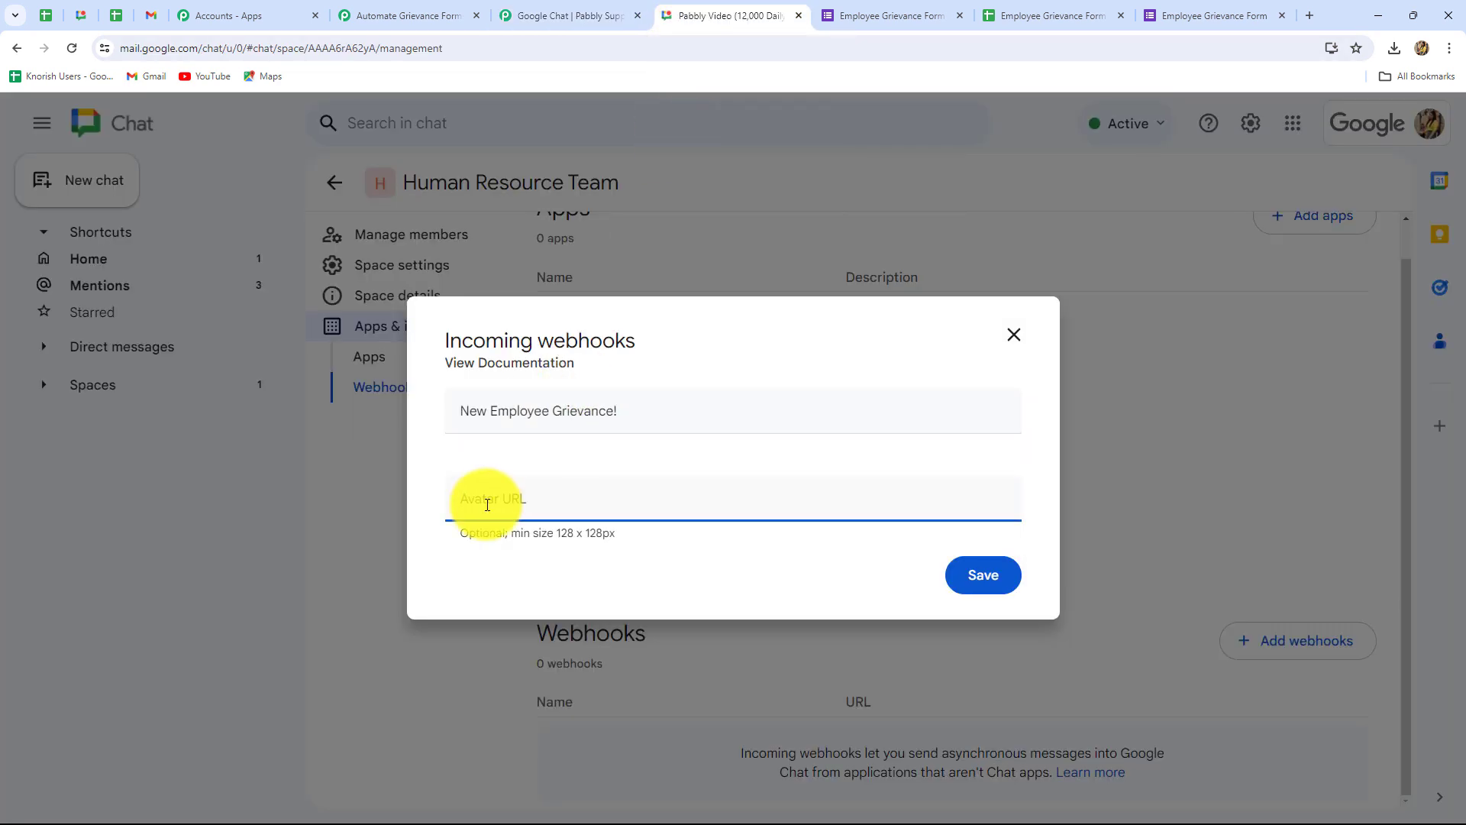
text(https://developers.google.com/chat/images/chat-product-icon.png)
click(983, 578)
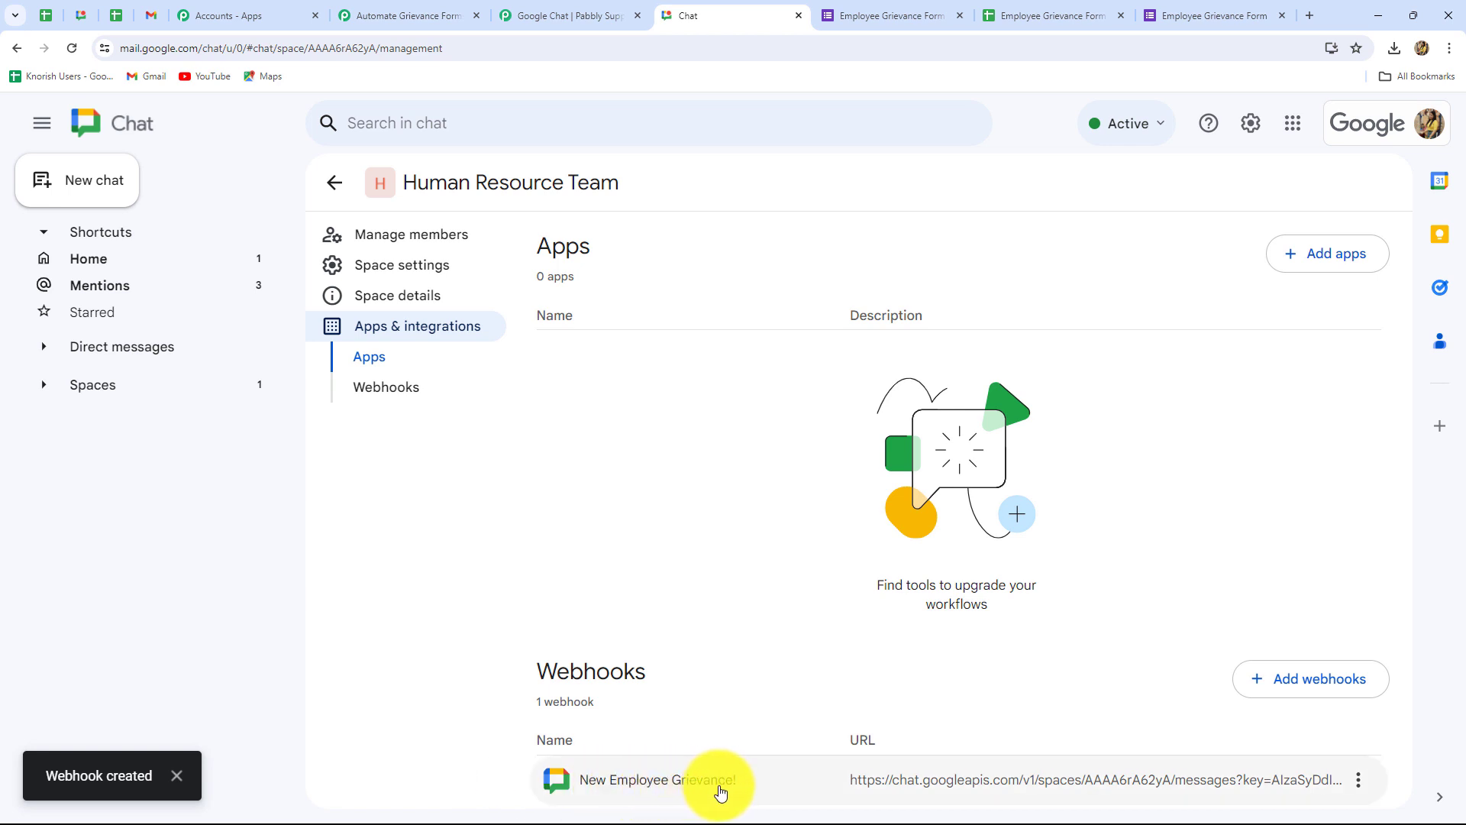
click(1358, 780)
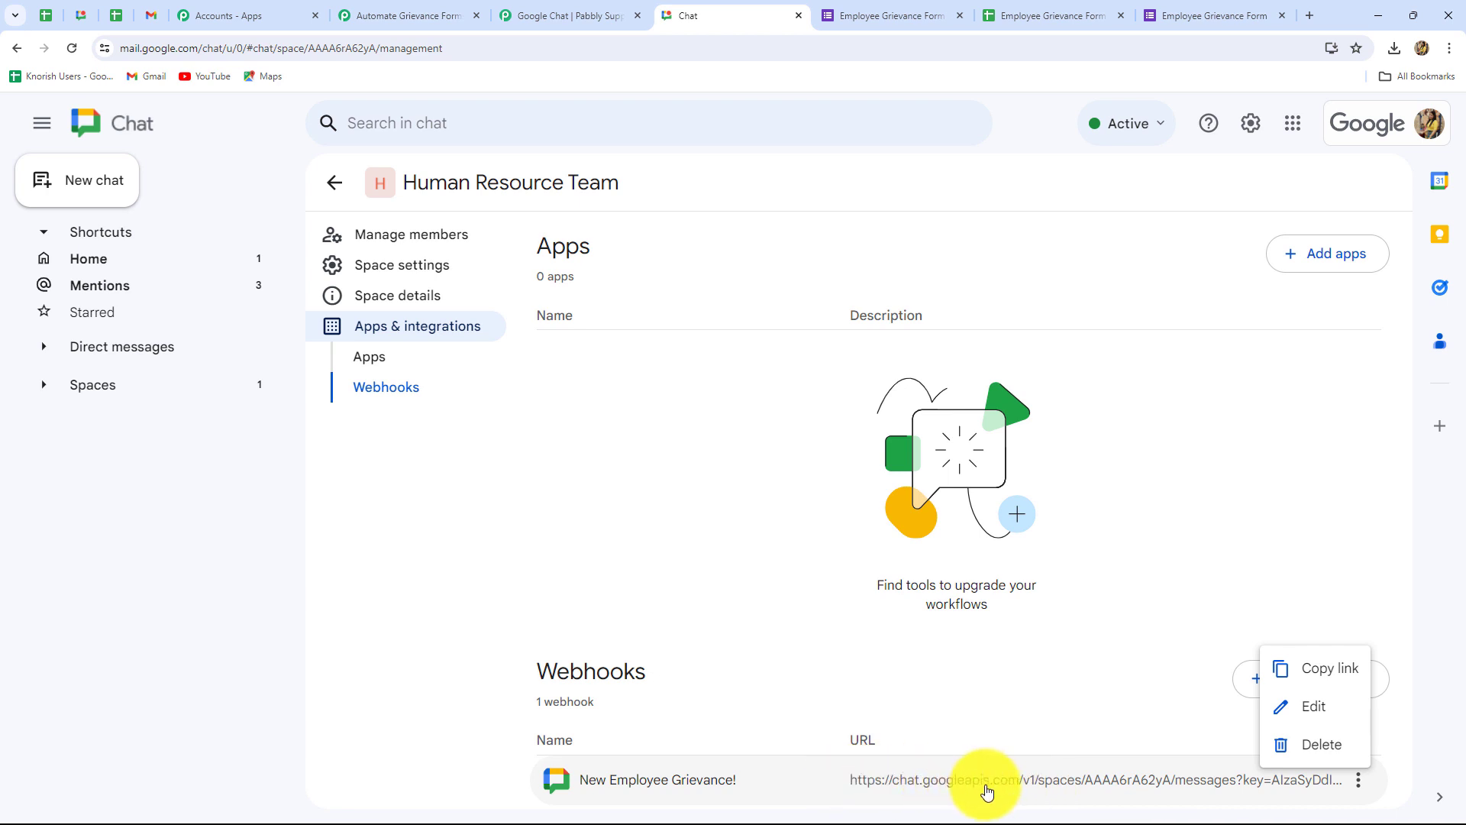
click(1330, 677)
Step: Paste the copied Google Chat webhook URL into the Chat Webhook URL field
click(382, 9)
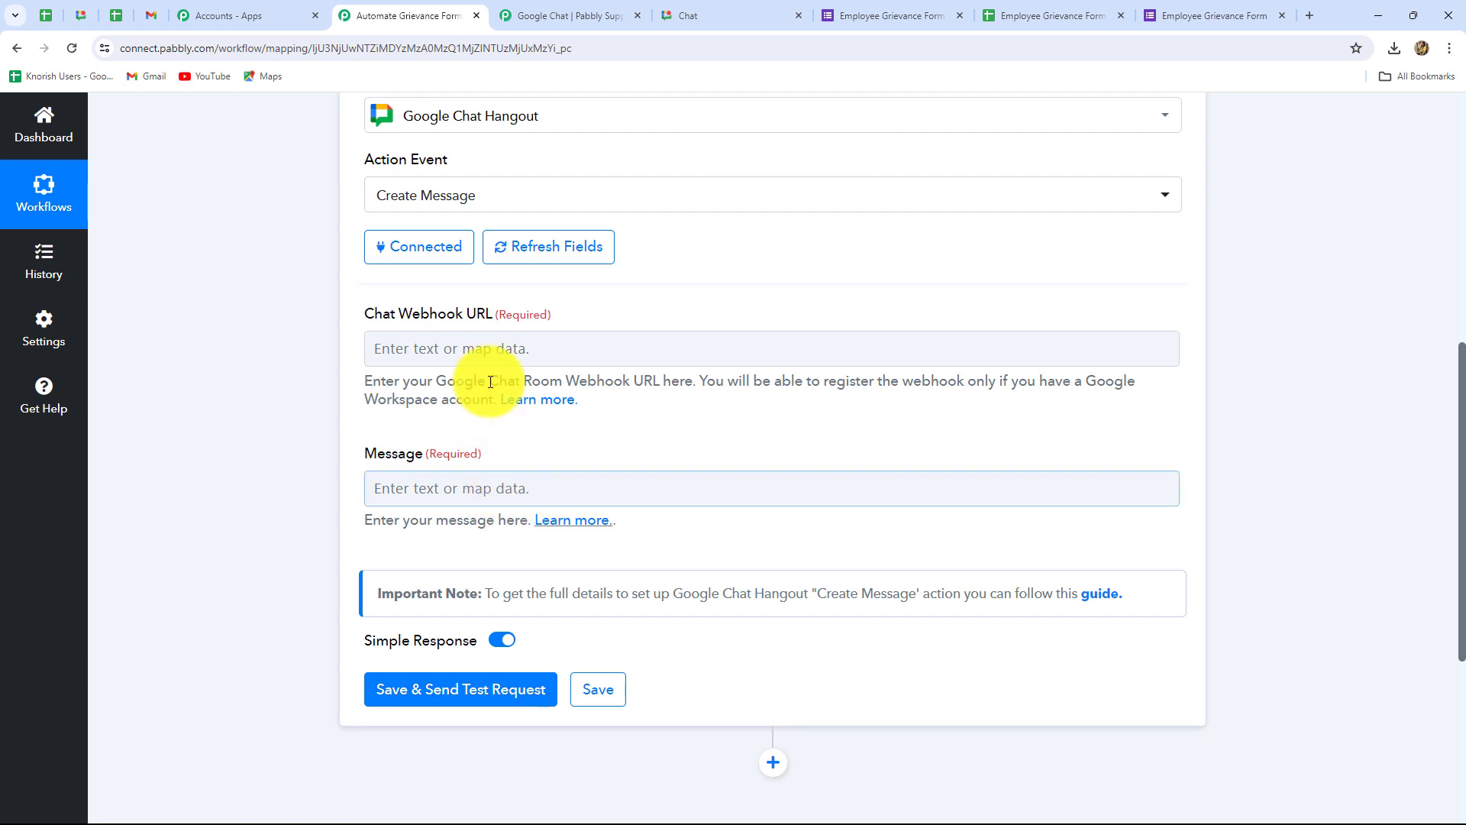
click(486, 352)
click(486, 353)
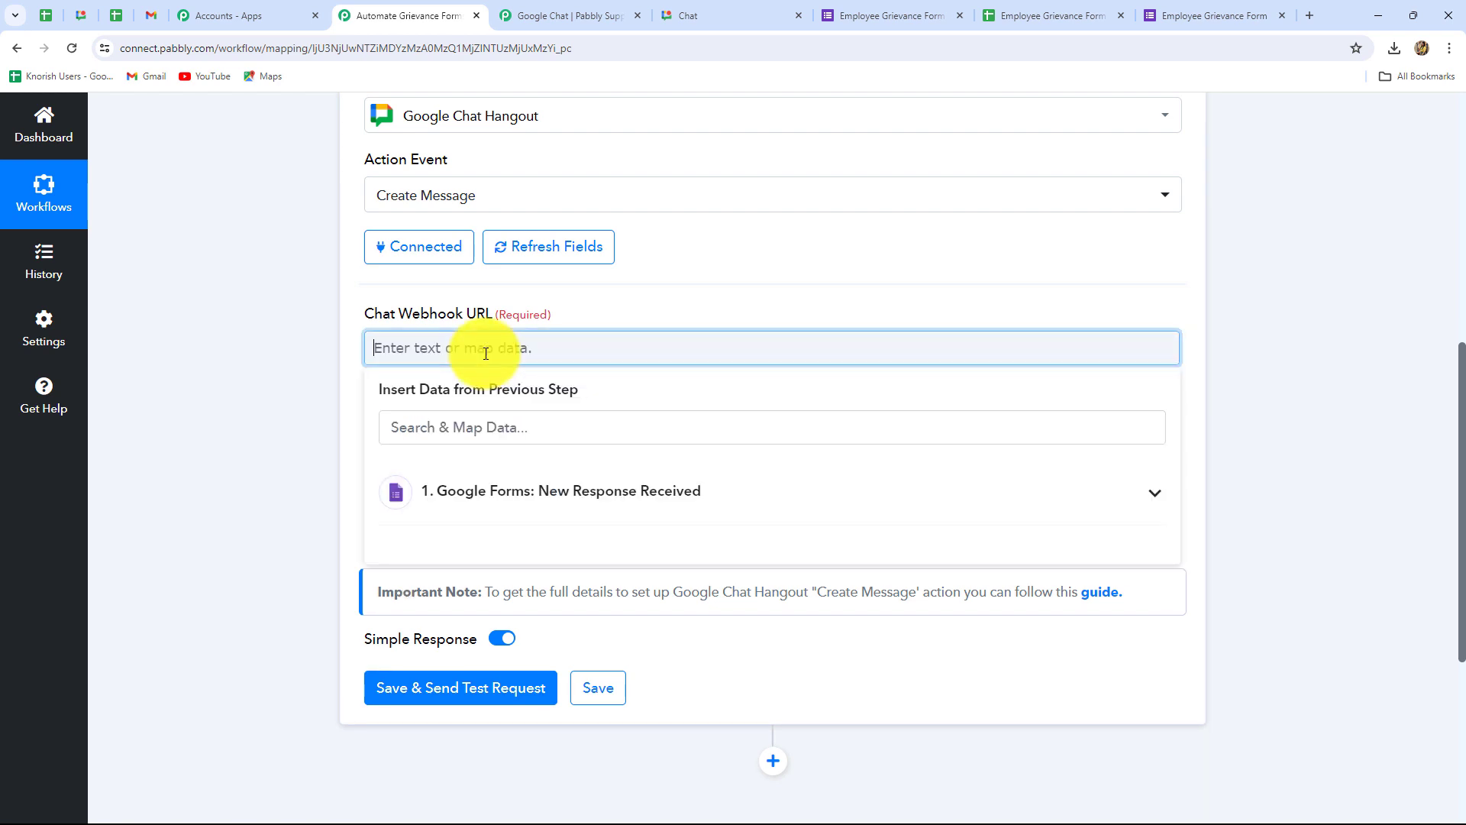
key(ctrl+v)
click(195, 421)
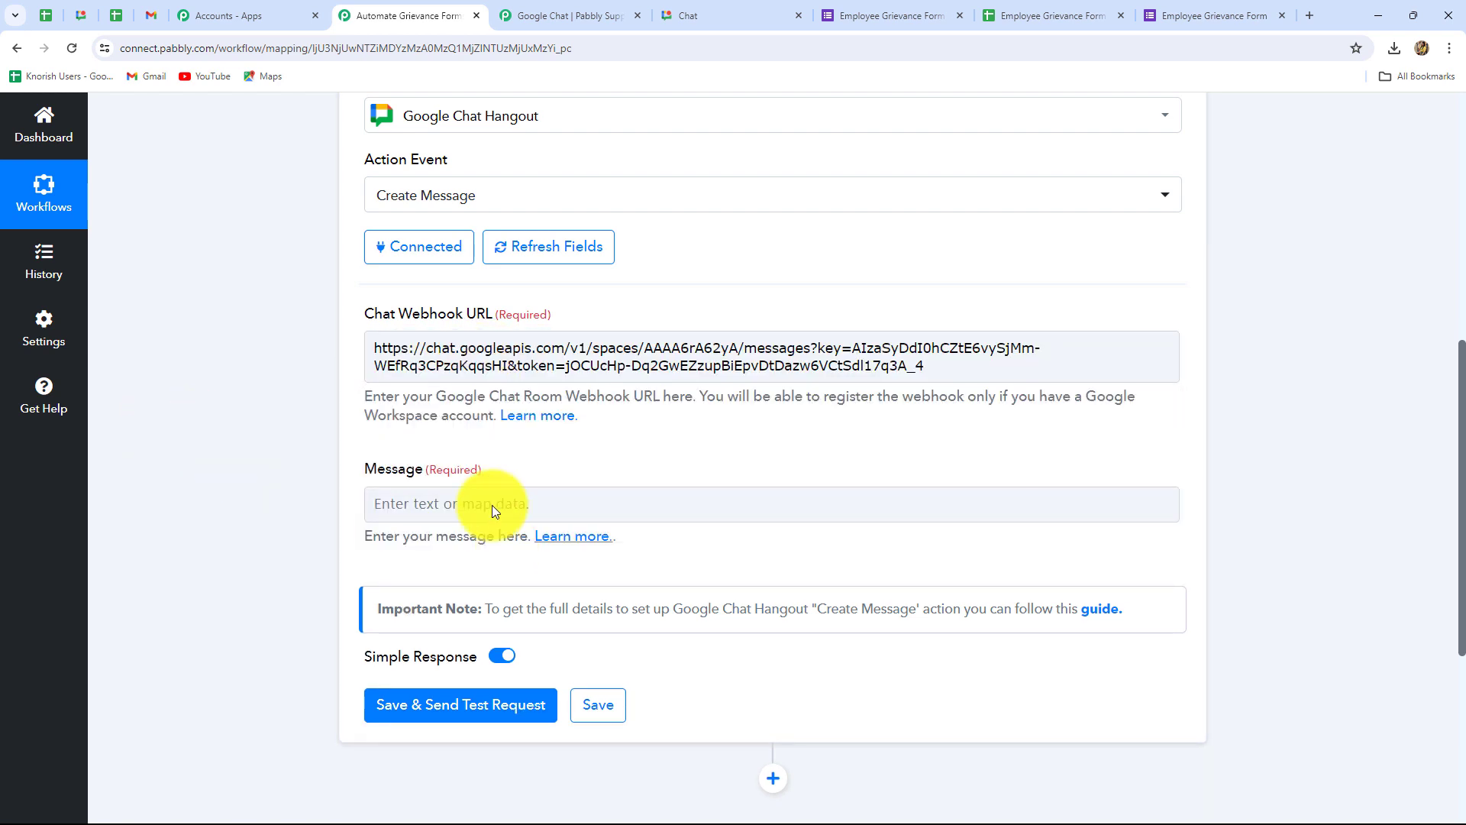
Step: Write 'Hello Team, There is a grievance in the organisation raised by' followed by the mapped Name
click(425, 498)
text(Hello Team,)
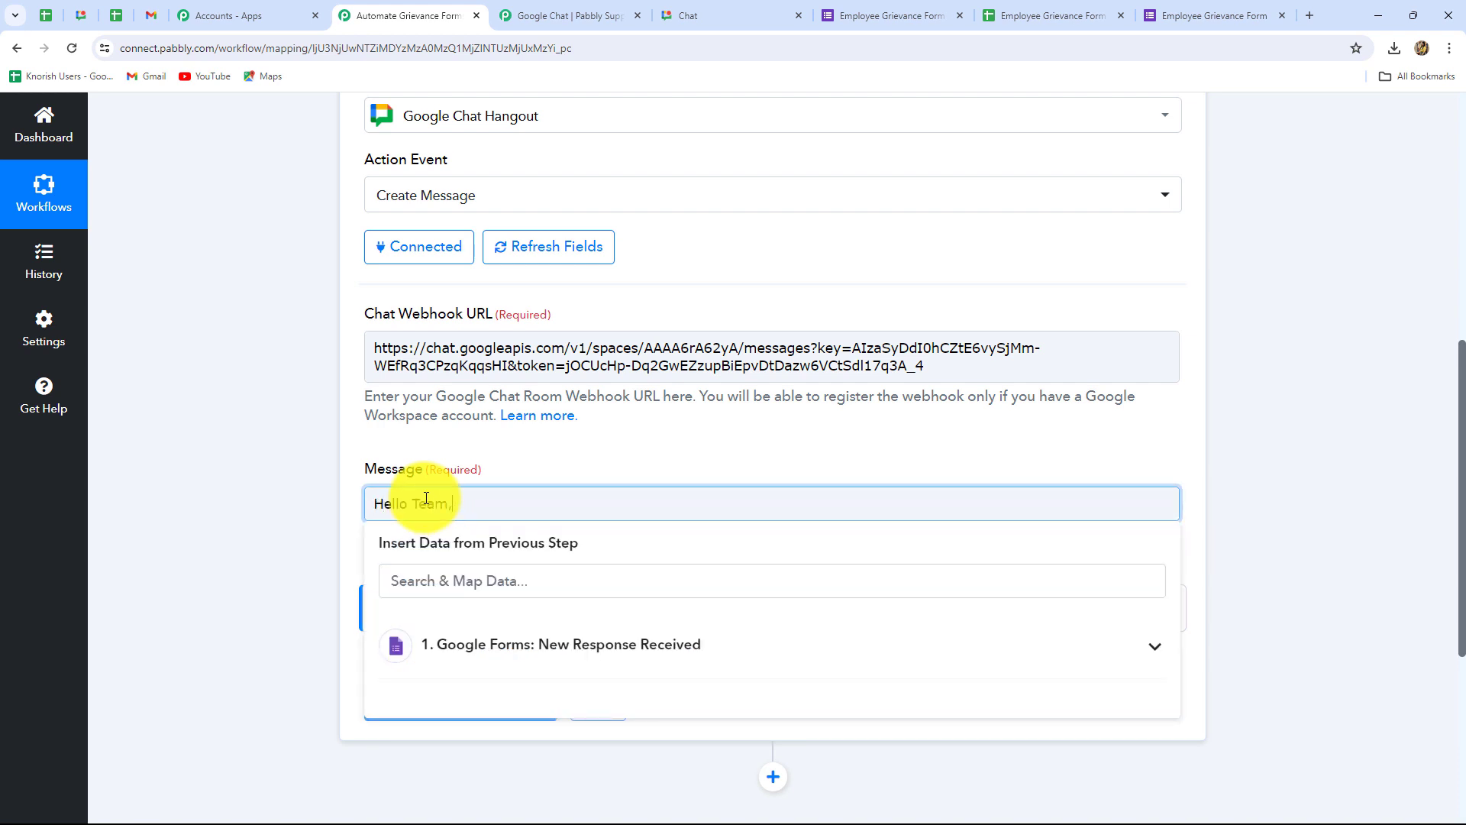
key(Return)
text(There is a grievance in the organisation raised by)
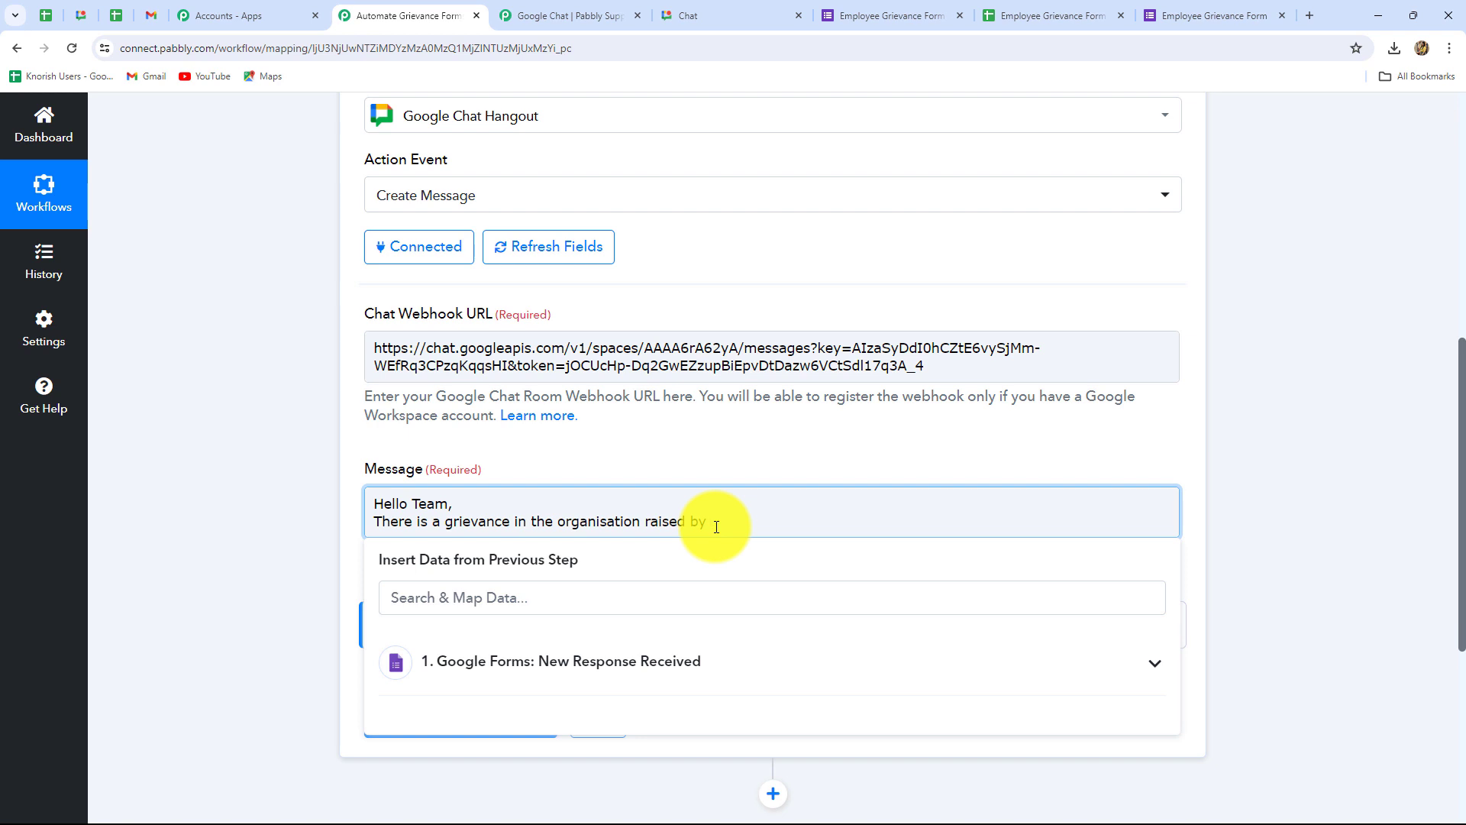
scroll(714, 524, down, 2)
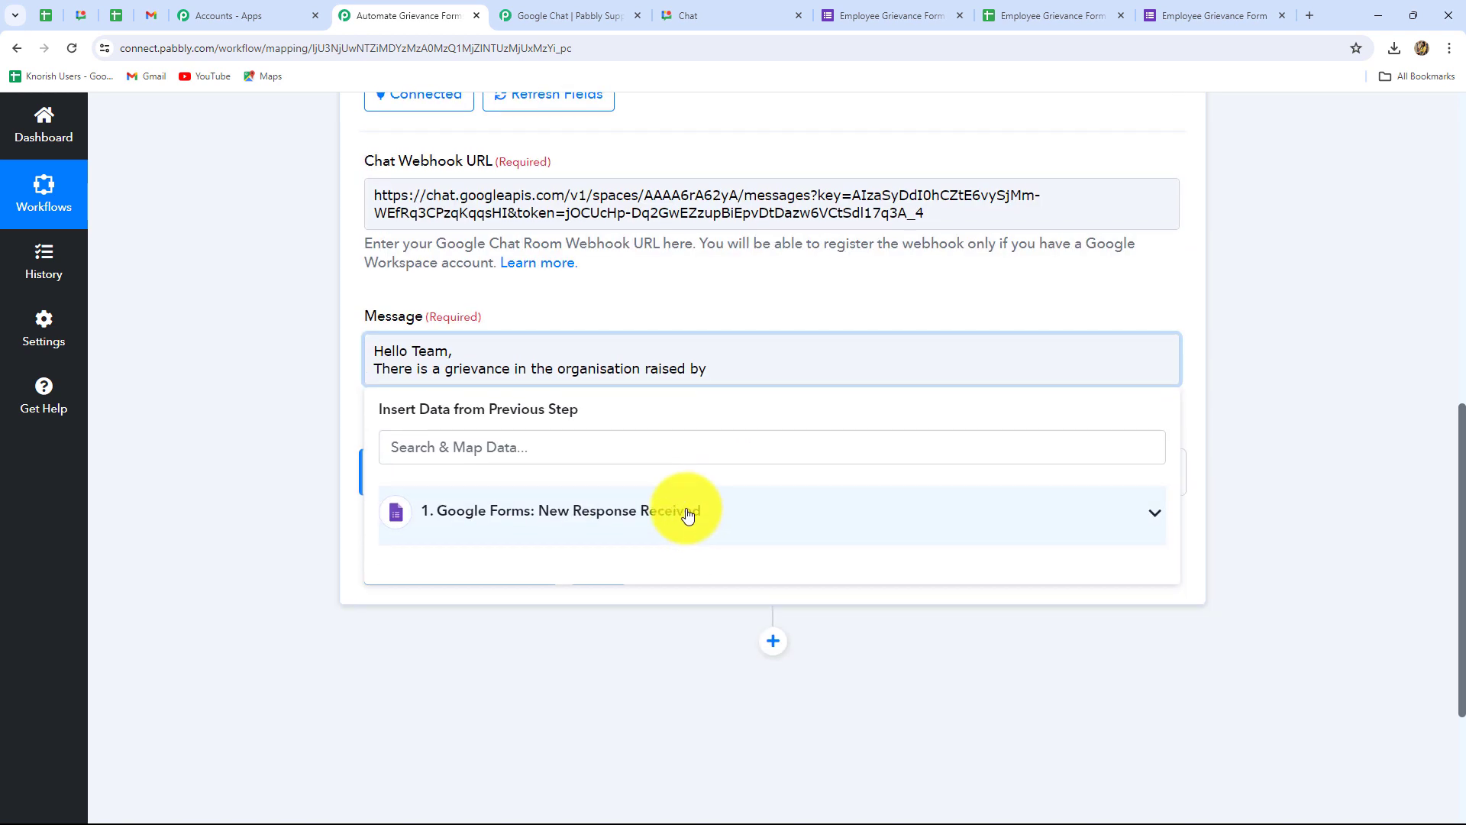
click(688, 515)
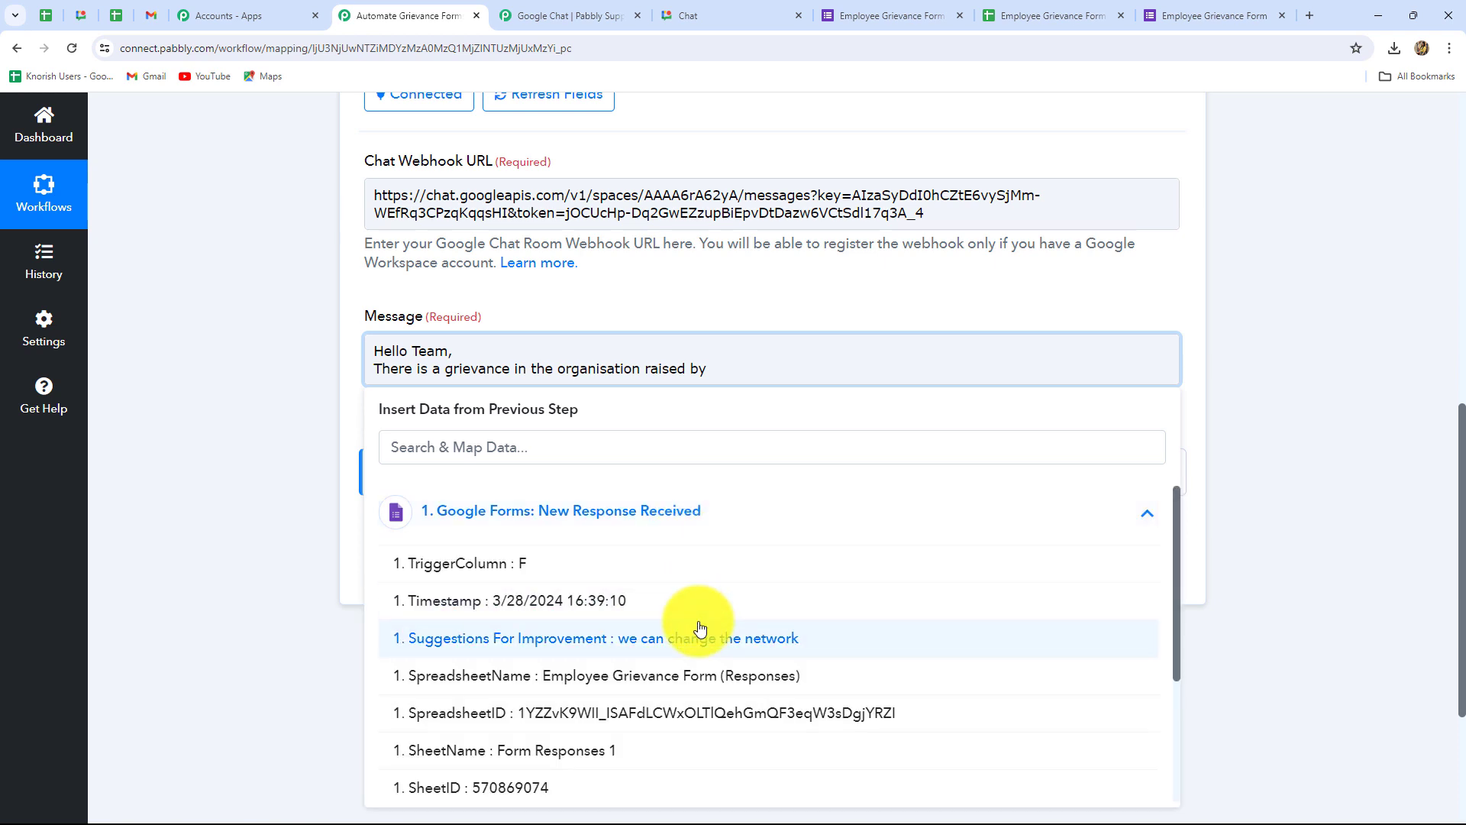
scroll(699, 628, down, 3)
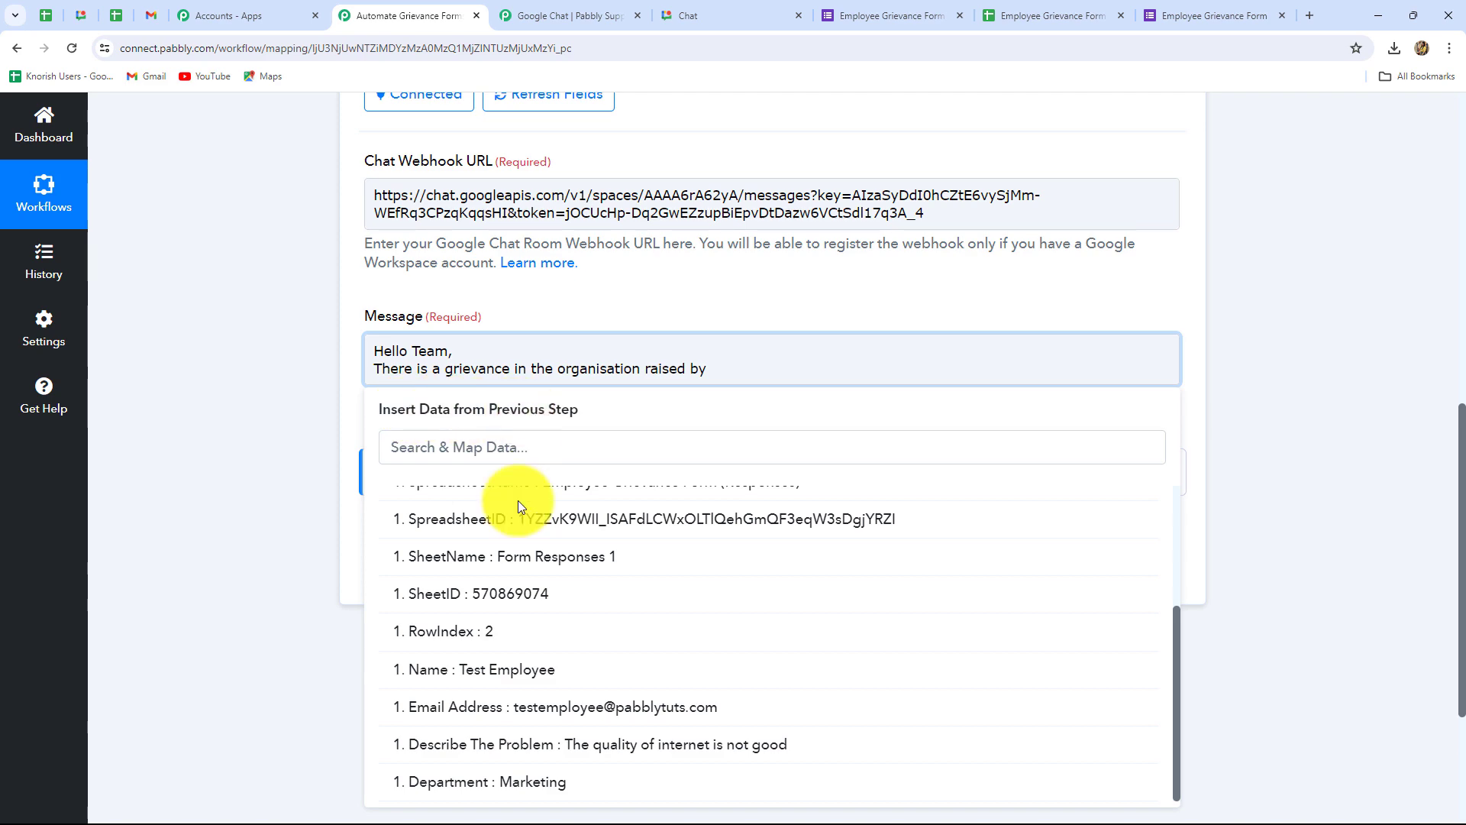
scroll(654, 745, down, 3)
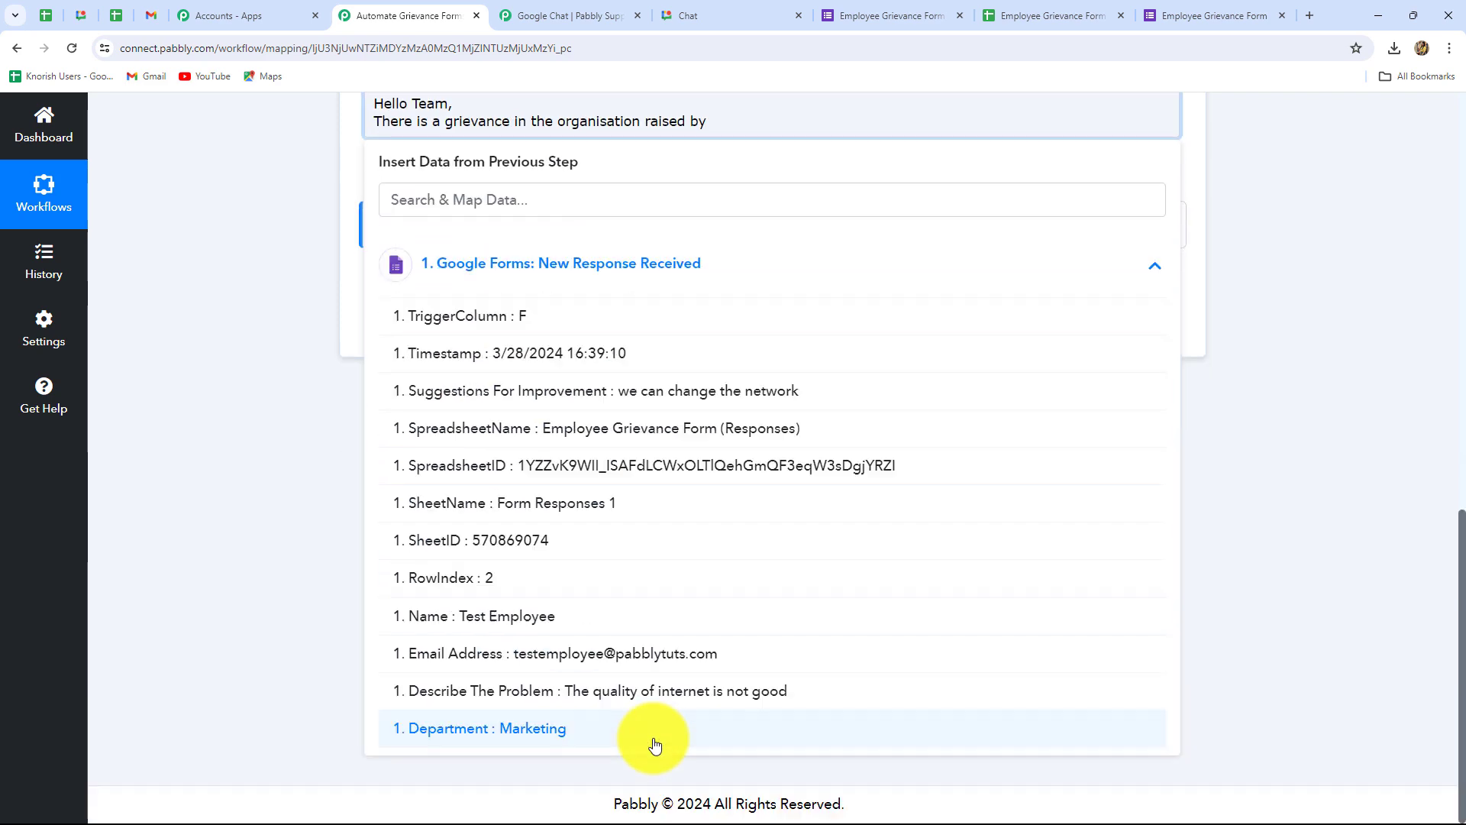
scroll(654, 745, up, 3)
scroll(655, 744, down, 3)
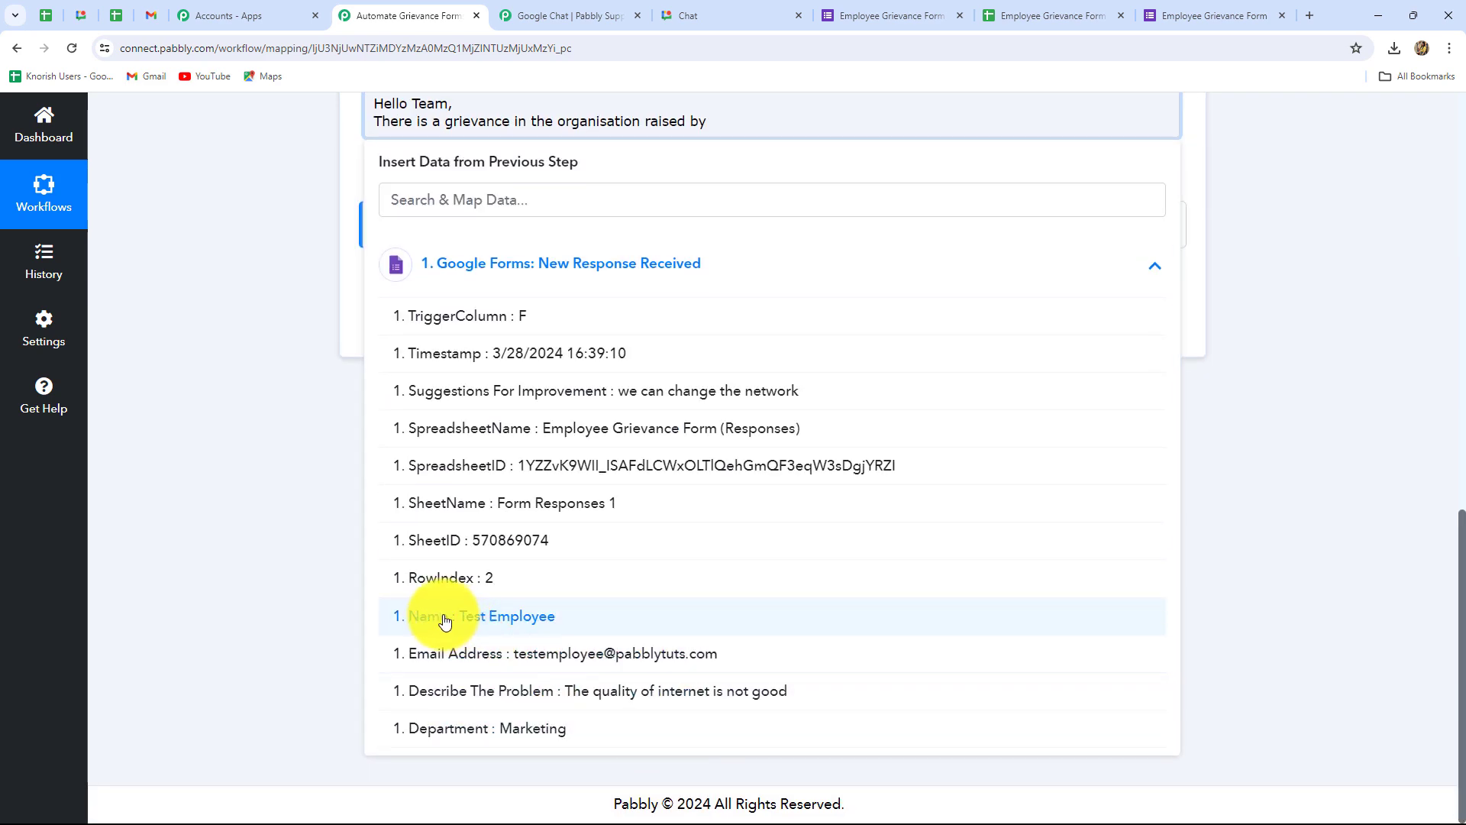
click(497, 615)
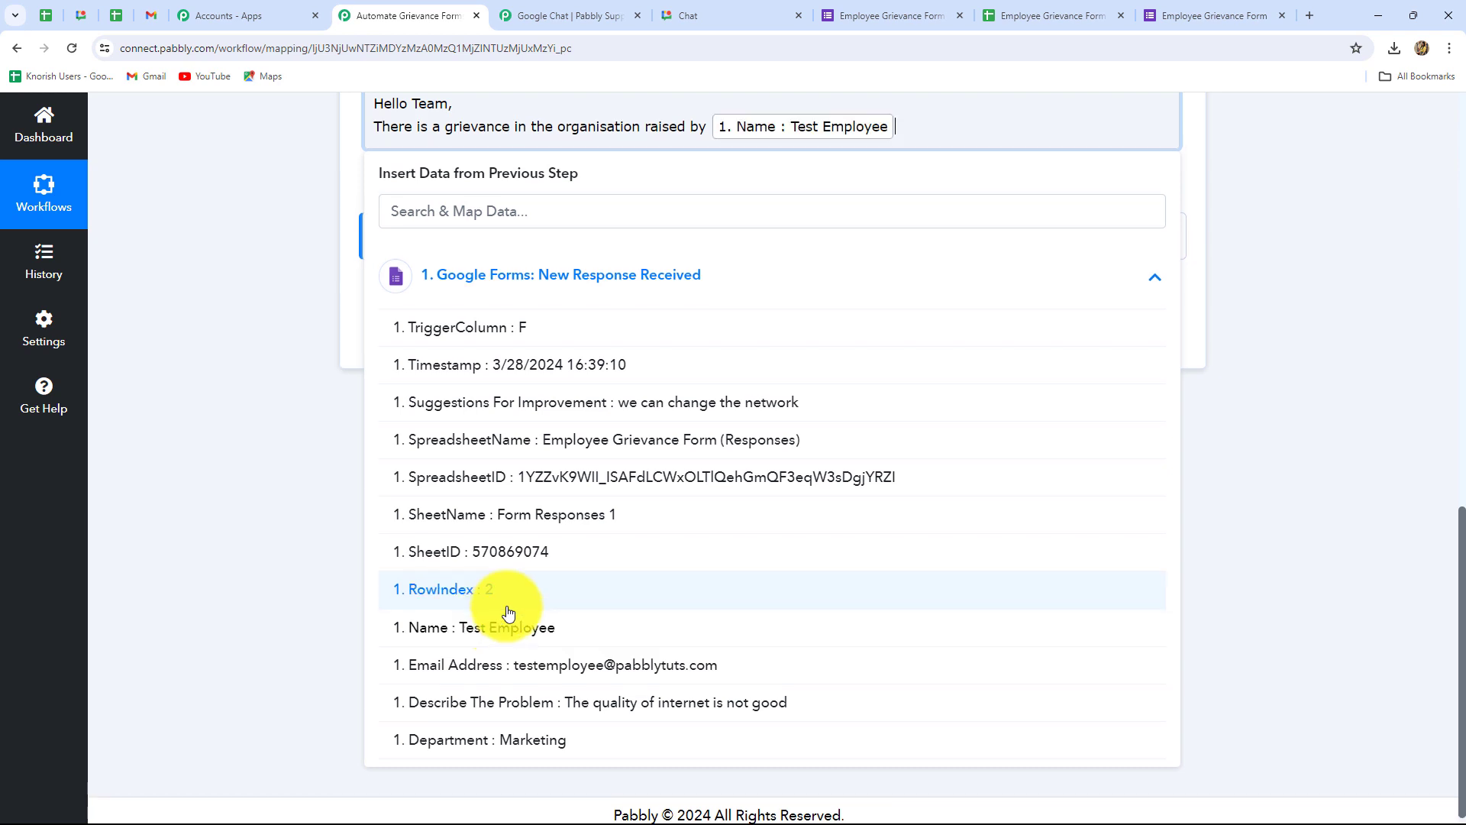
click(1309, 517)
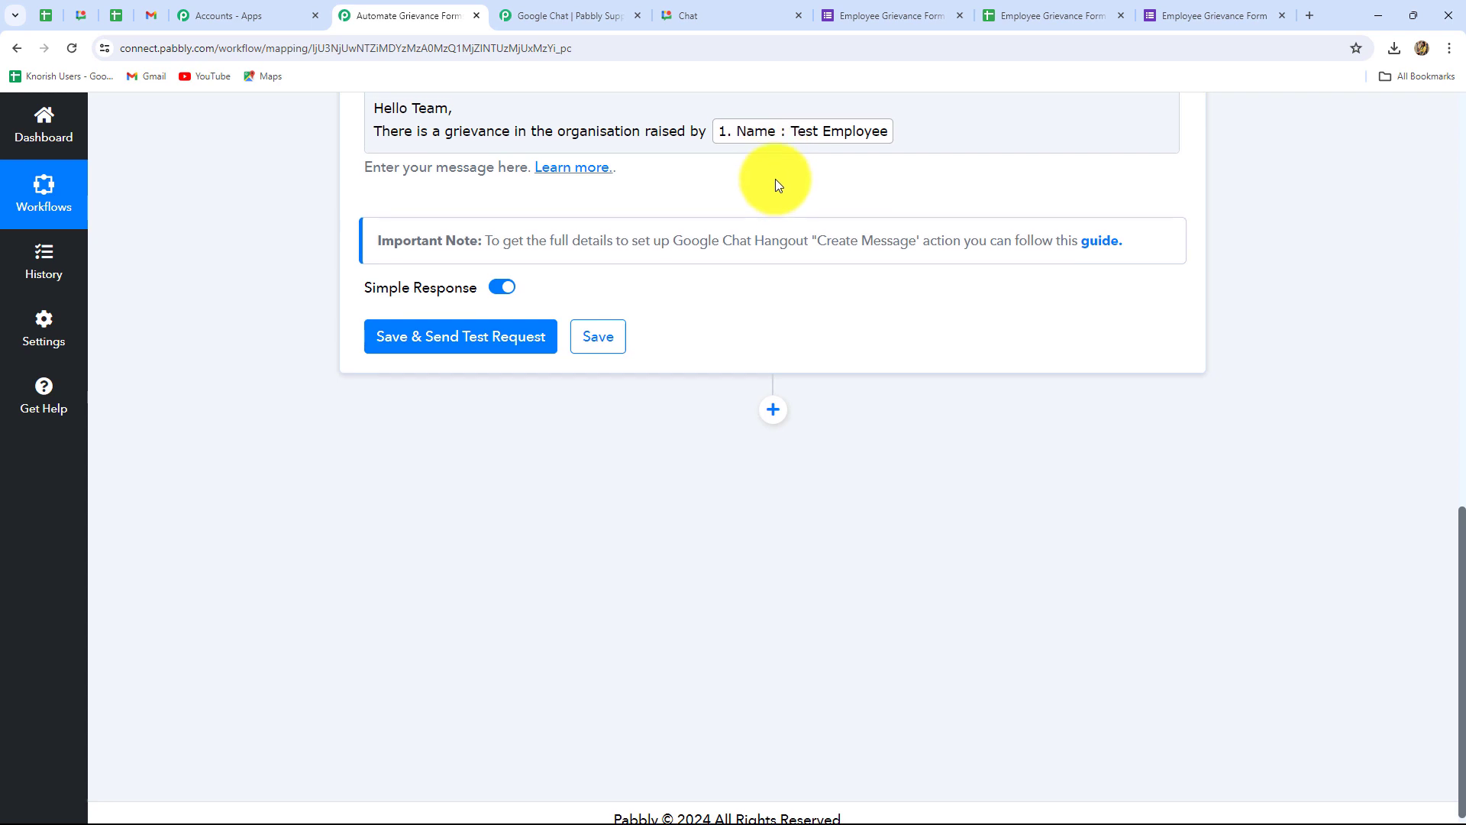
Step: Add the mapped Department, the word 'Department' and '. Here are the details:' to the message
scroll(776, 183, up, 2)
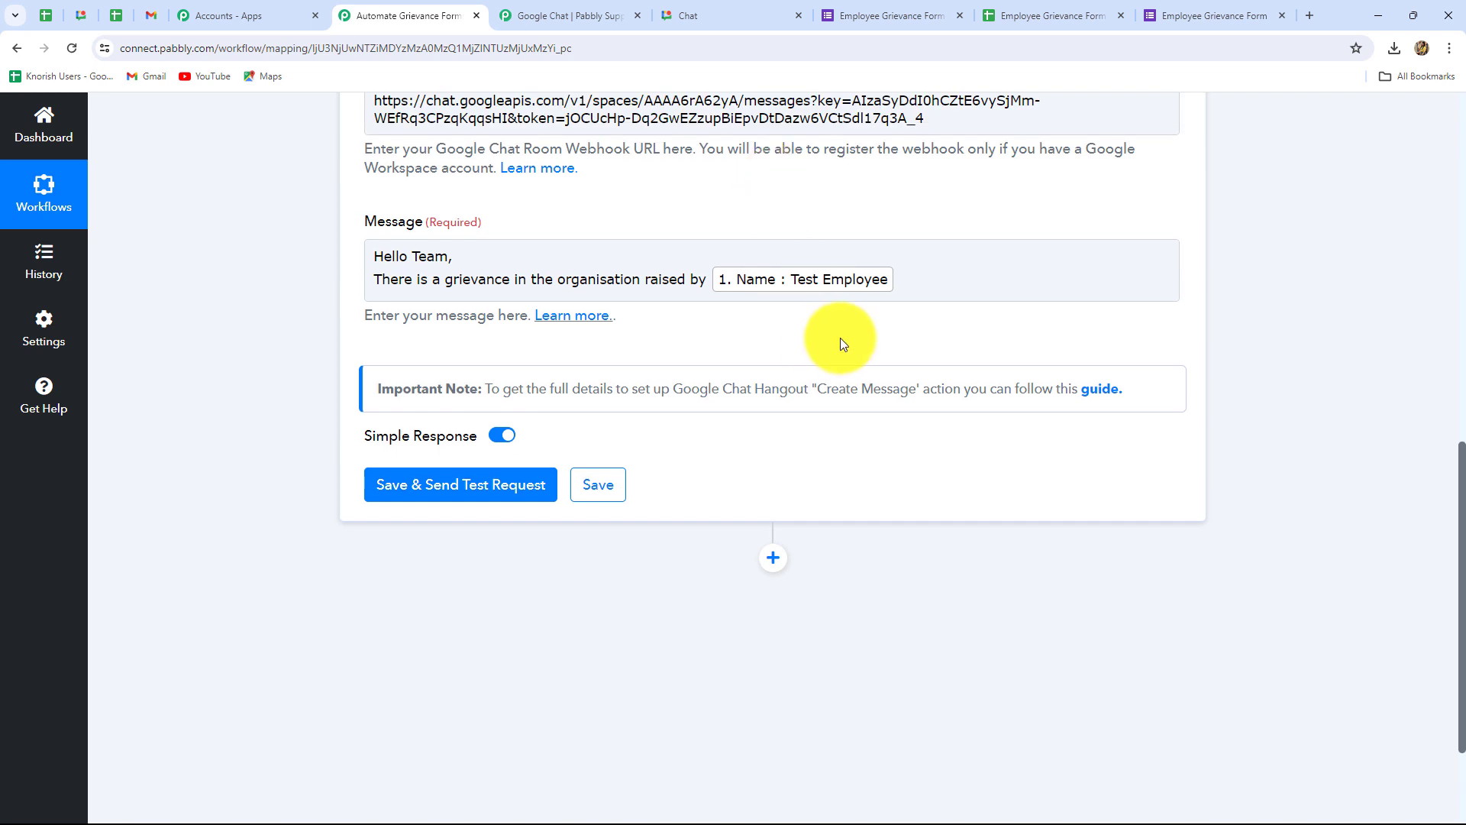
click(899, 280)
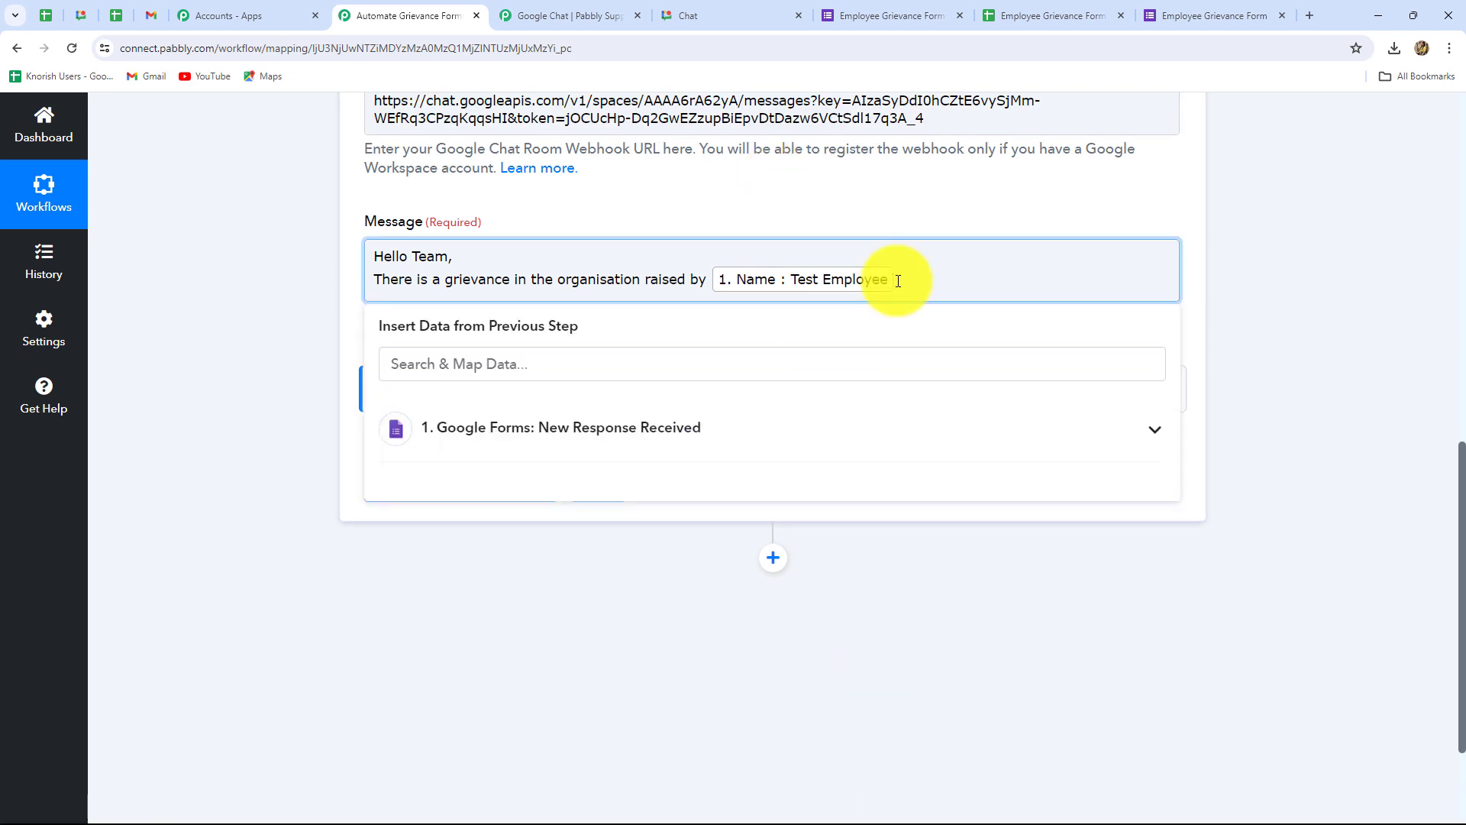
text(of)
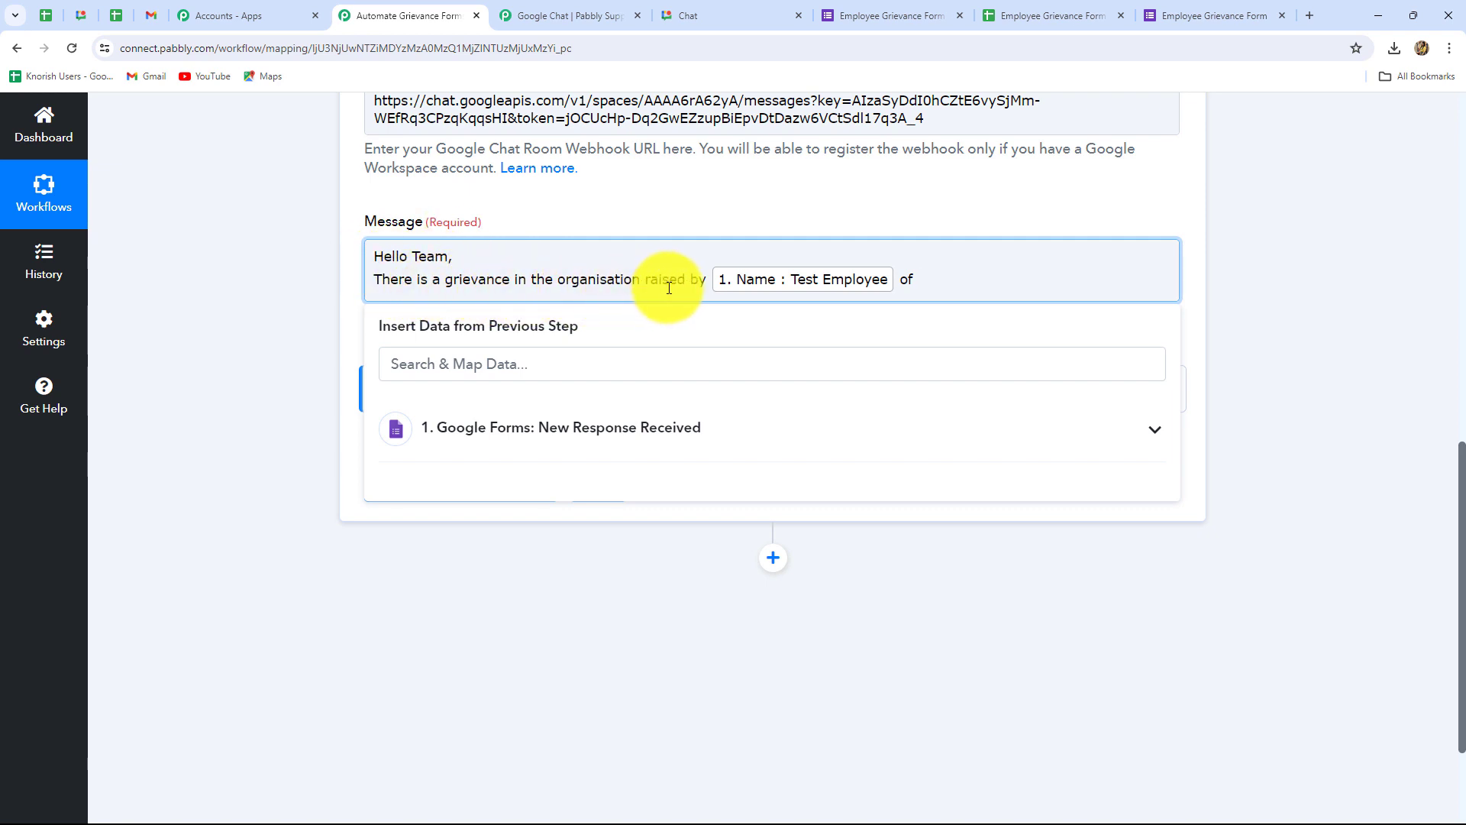
click(653, 429)
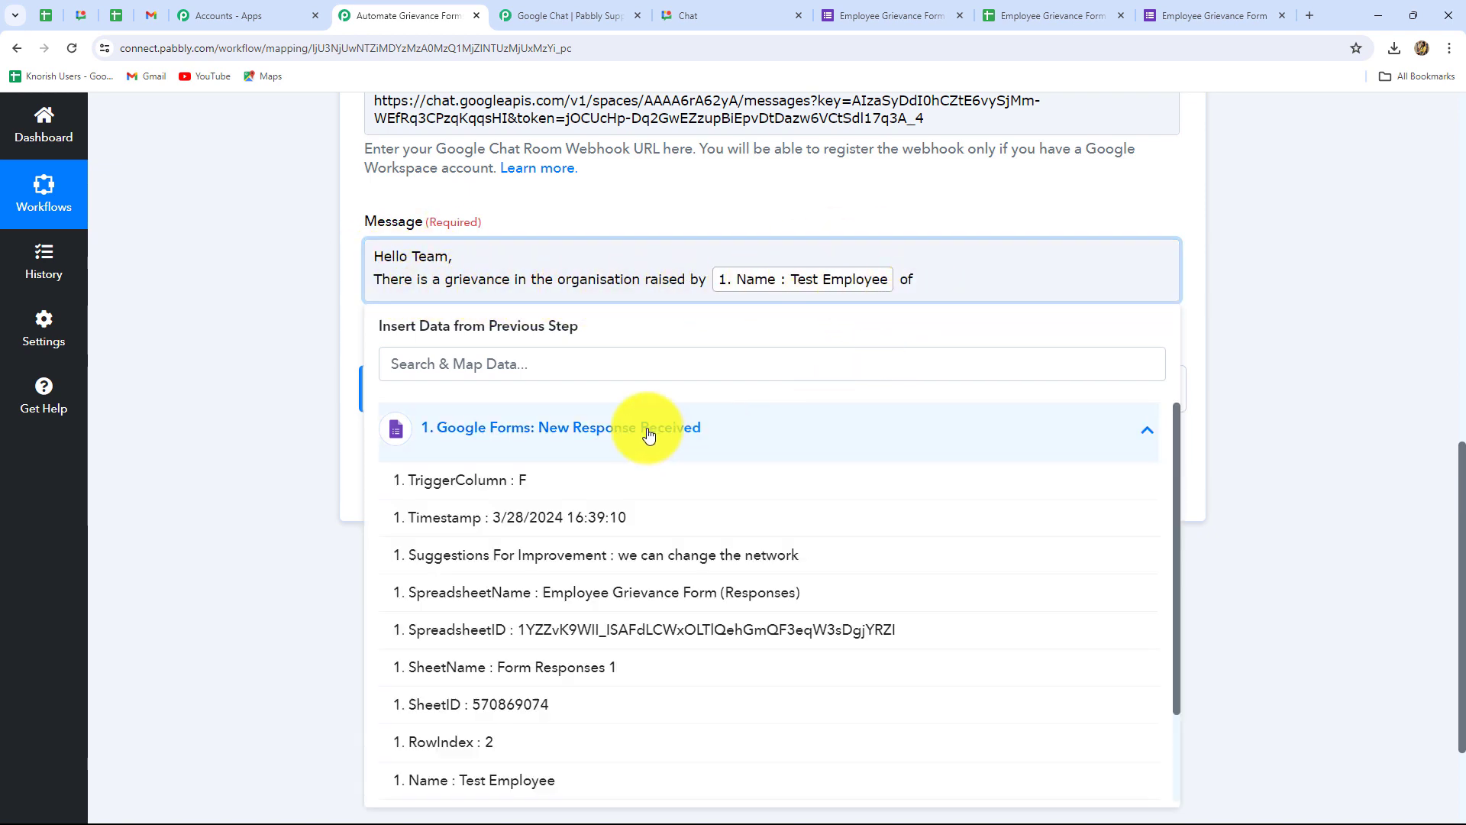
scroll(650, 634, down, 3)
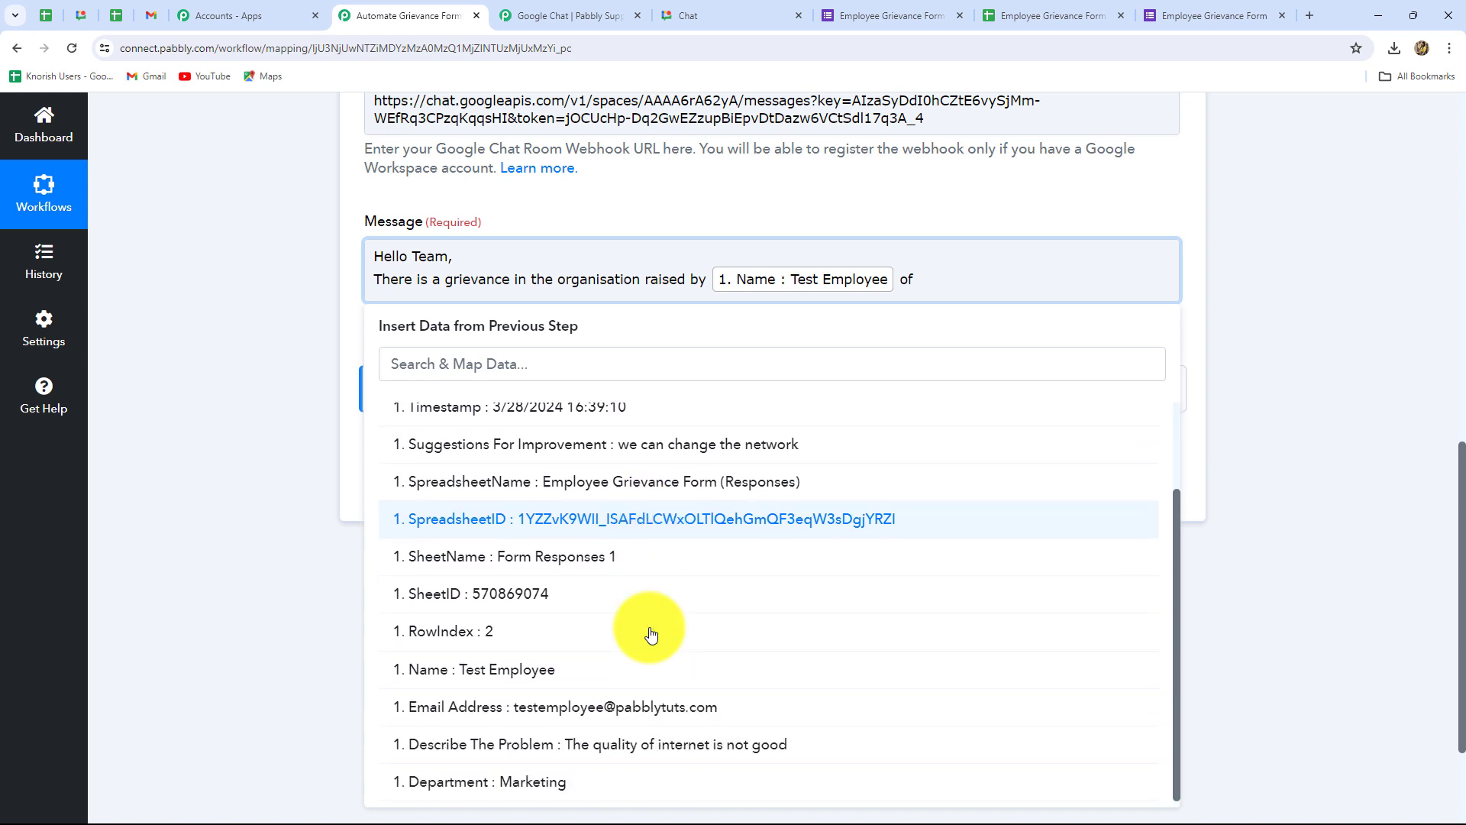
click(563, 777)
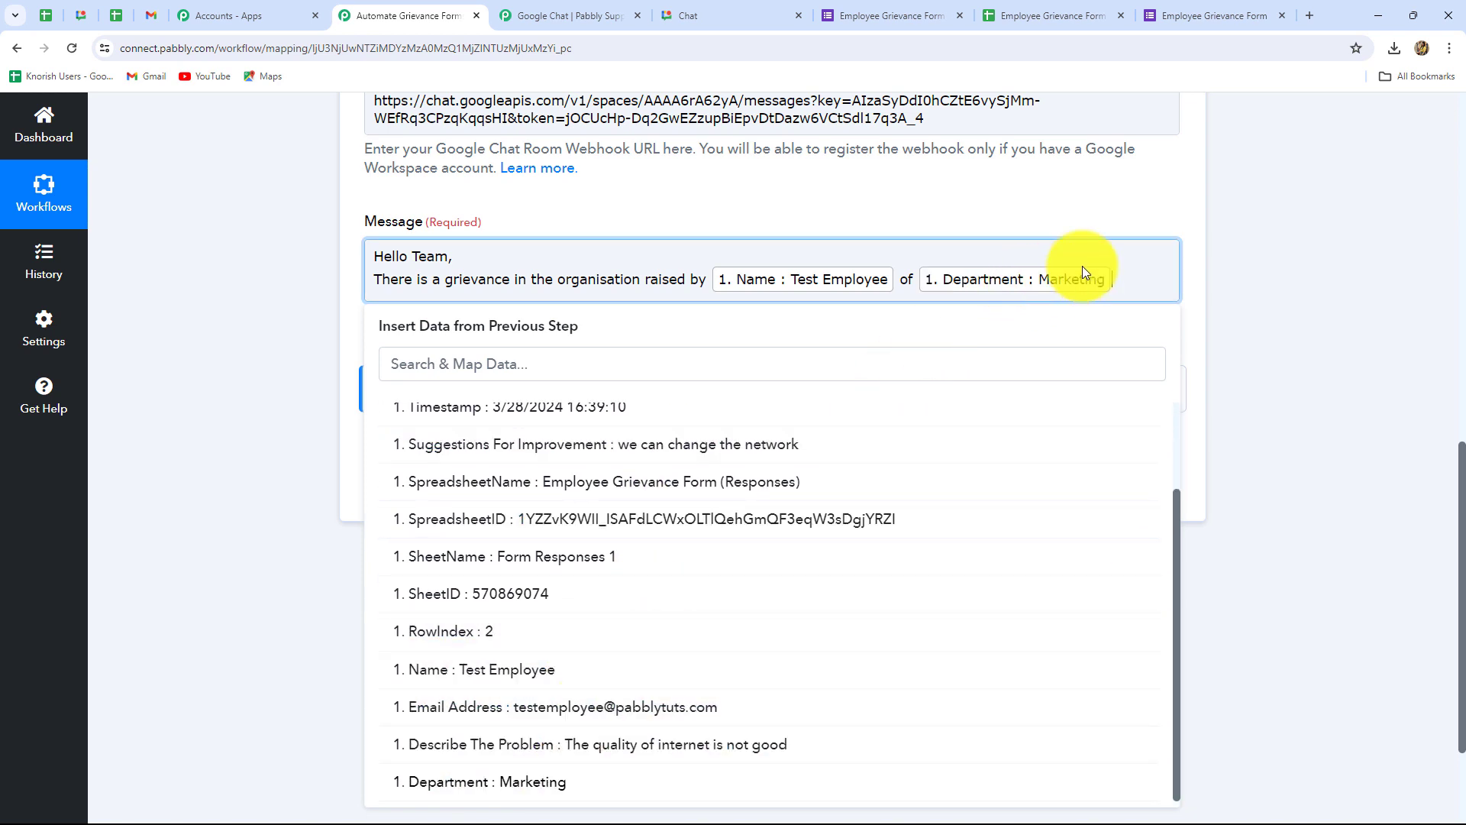
text(Department)
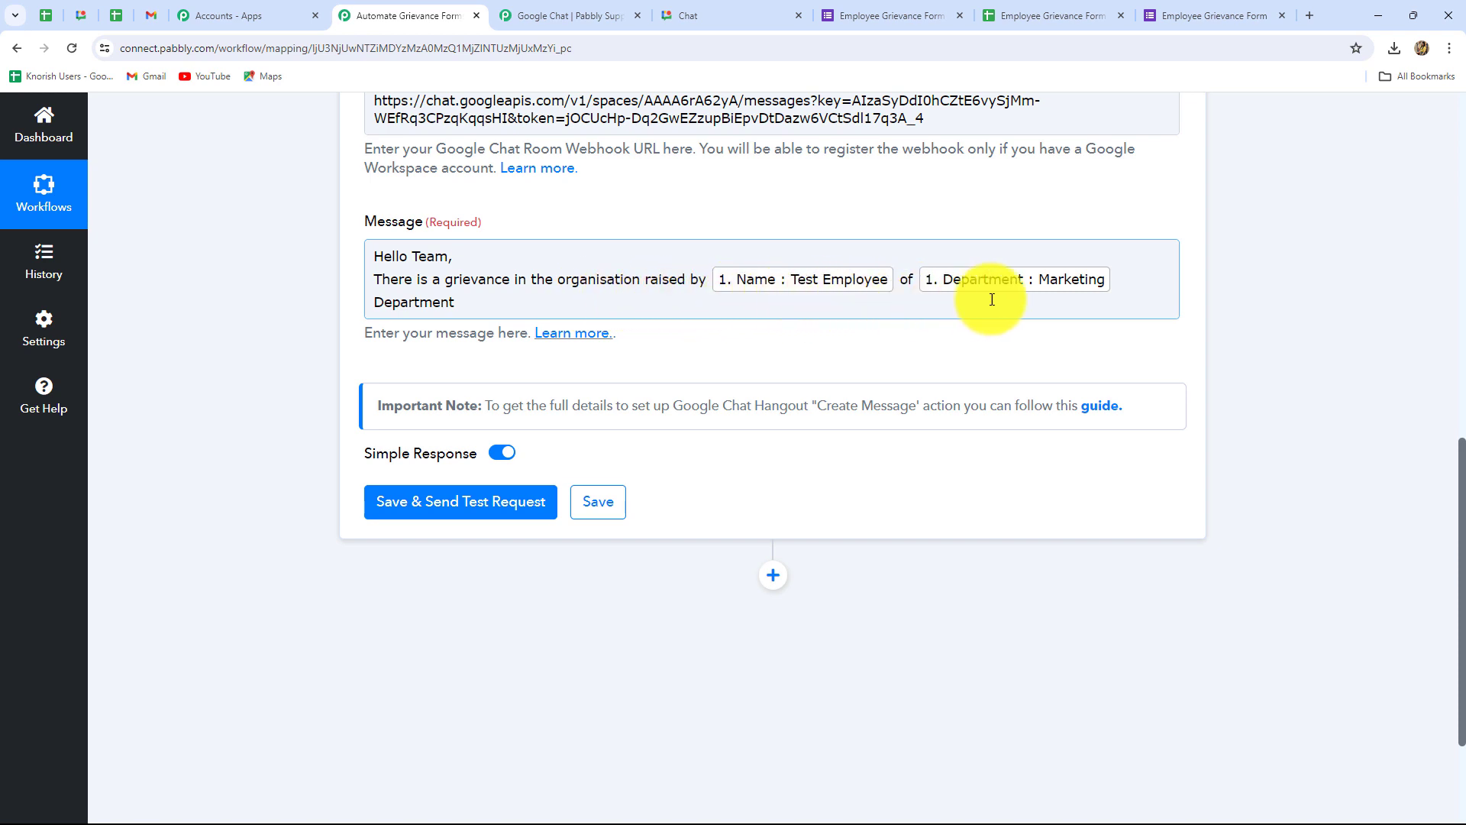
click(465, 305)
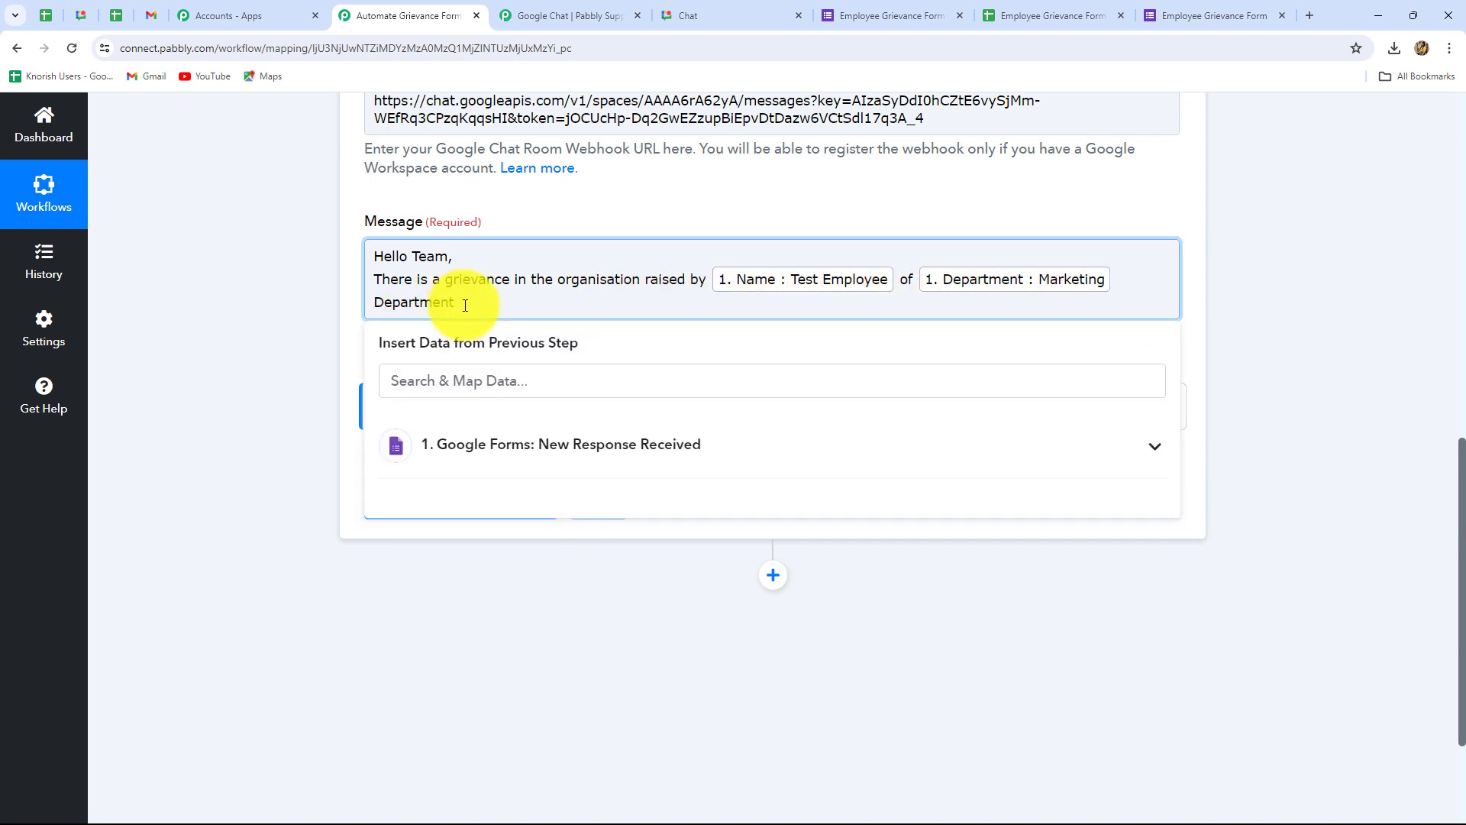
text(. Here are the details:)
key(Return)
key(Return)
Step: Add a 'Grievance:' line mapped to the Describe The Problem answer
text(Grievance:)
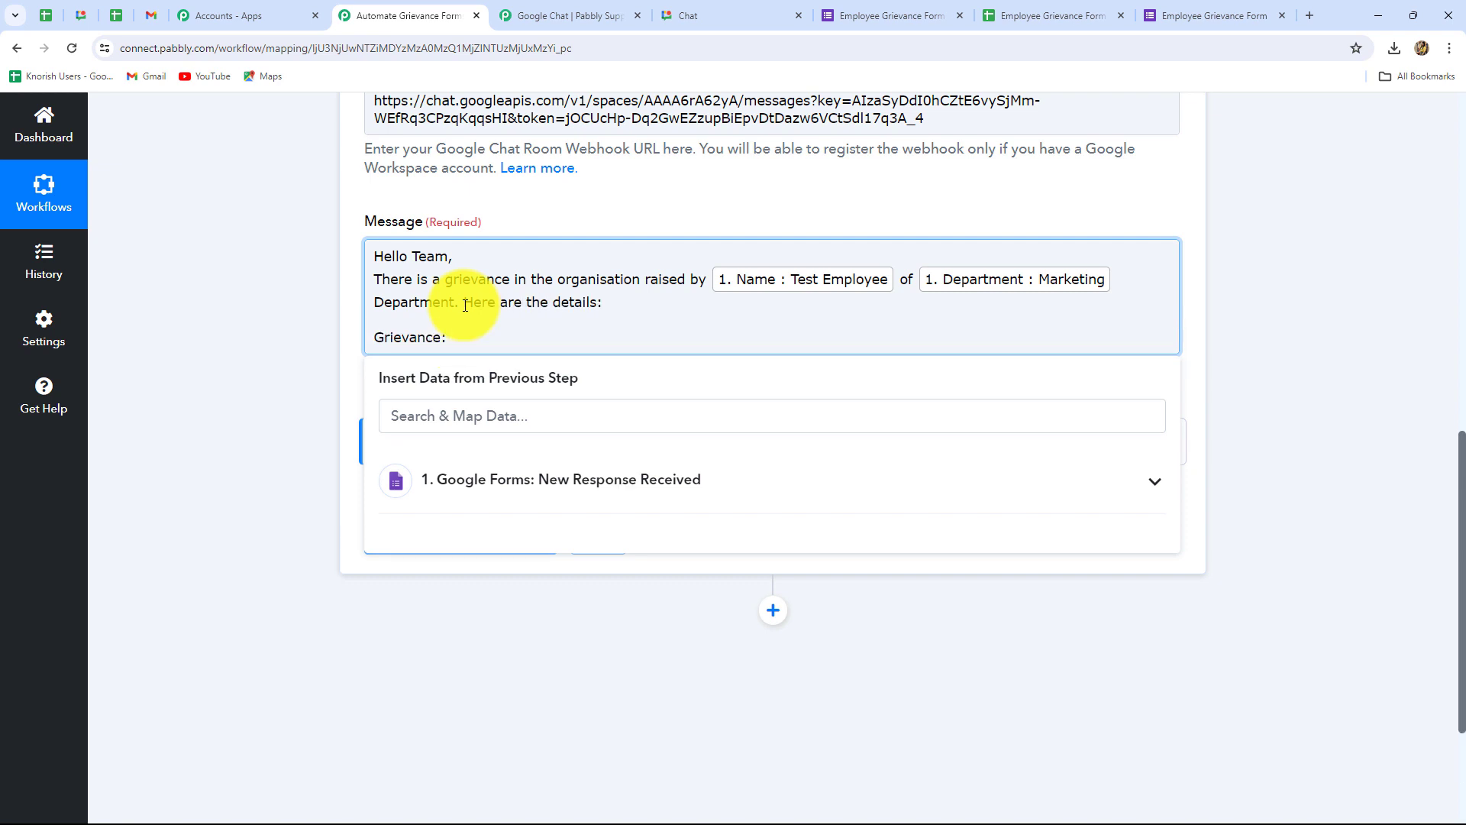
click(451, 481)
scroll(619, 619, down, 5)
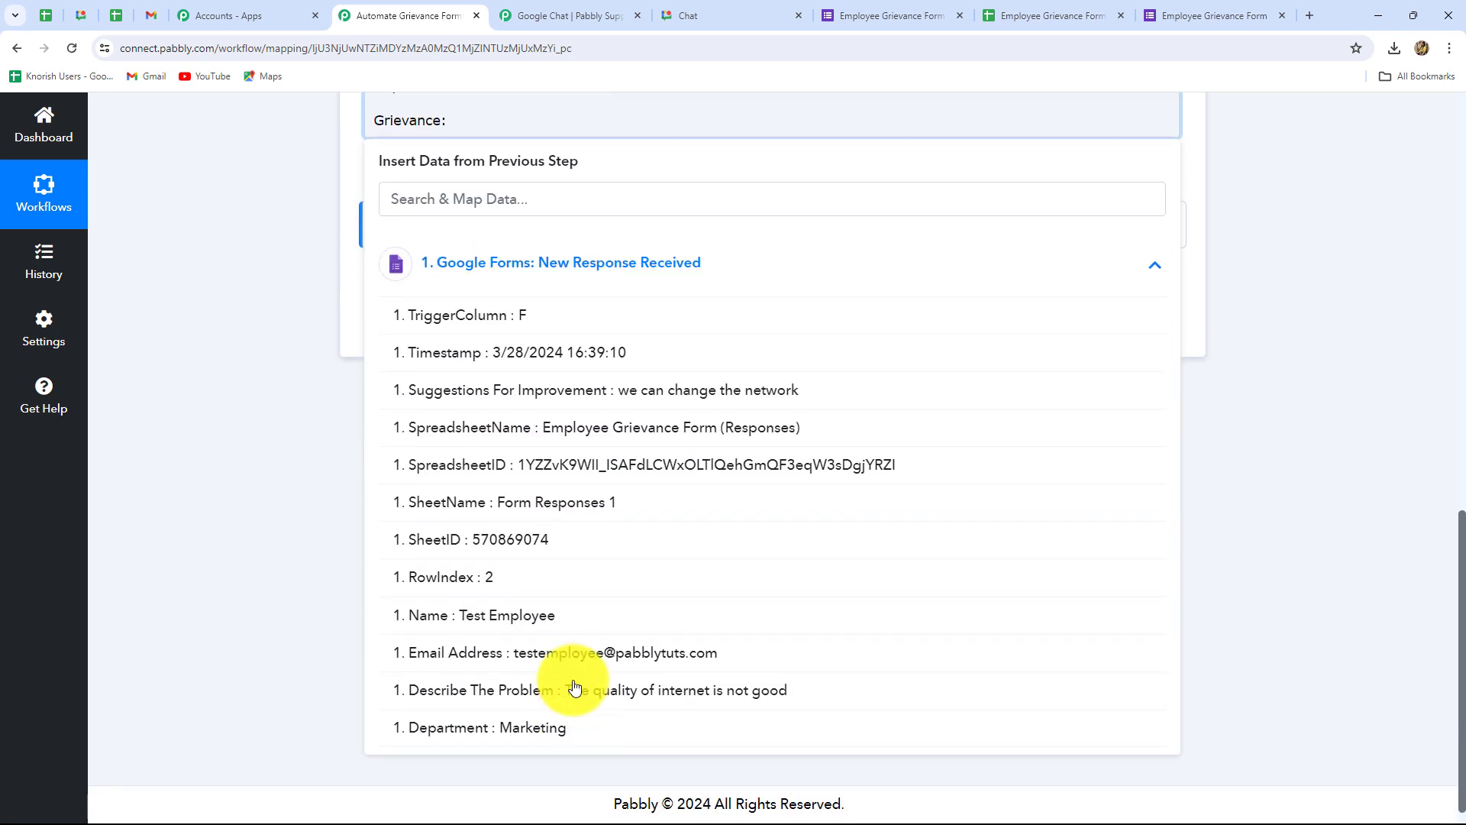
click(575, 691)
click(1262, 450)
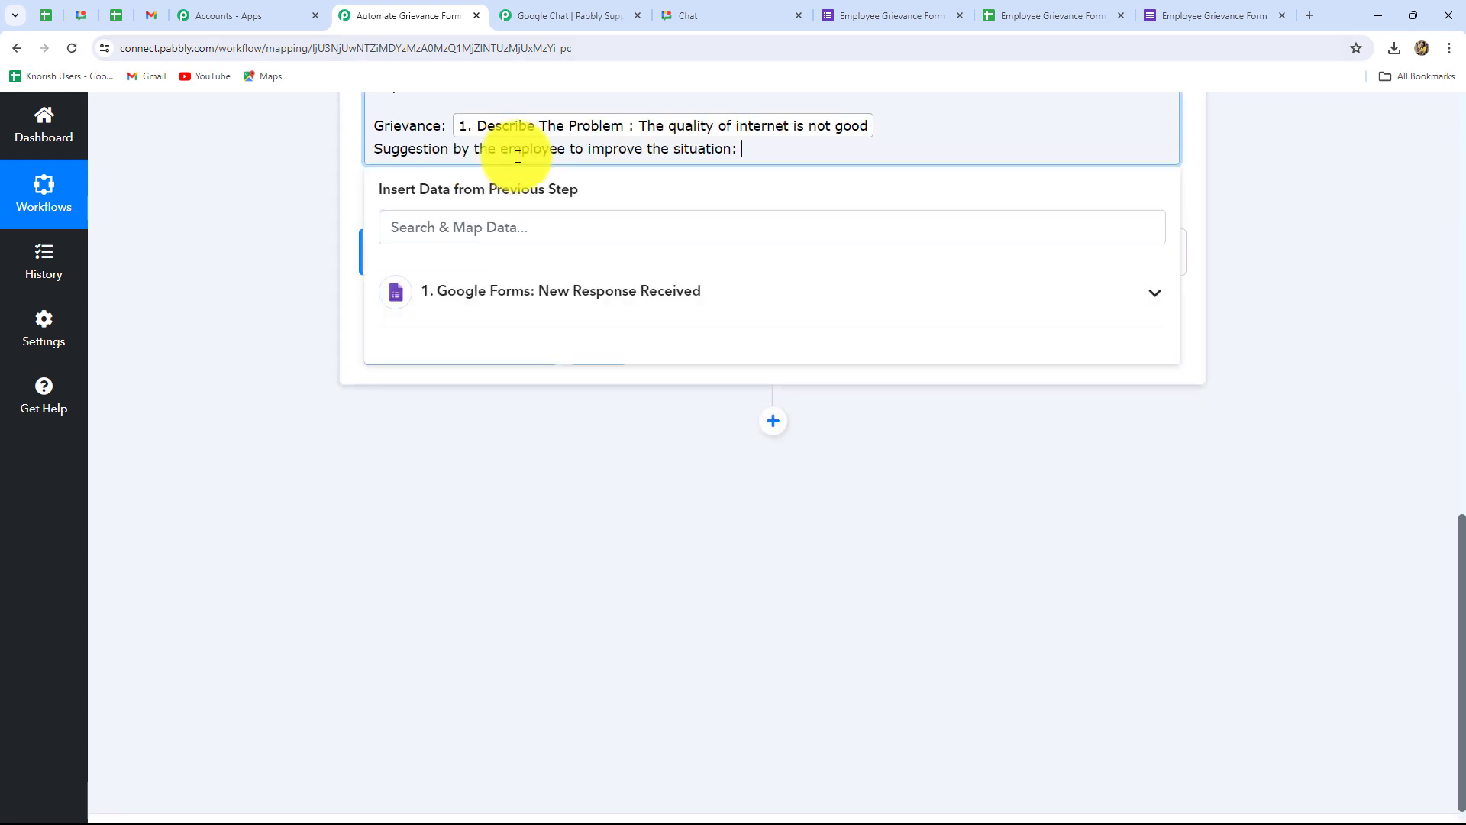
Step: Map Suggestions For Improvement and close with 'Please check this problem now and make necessary improvements!' and 'Regards.'
click(645, 290)
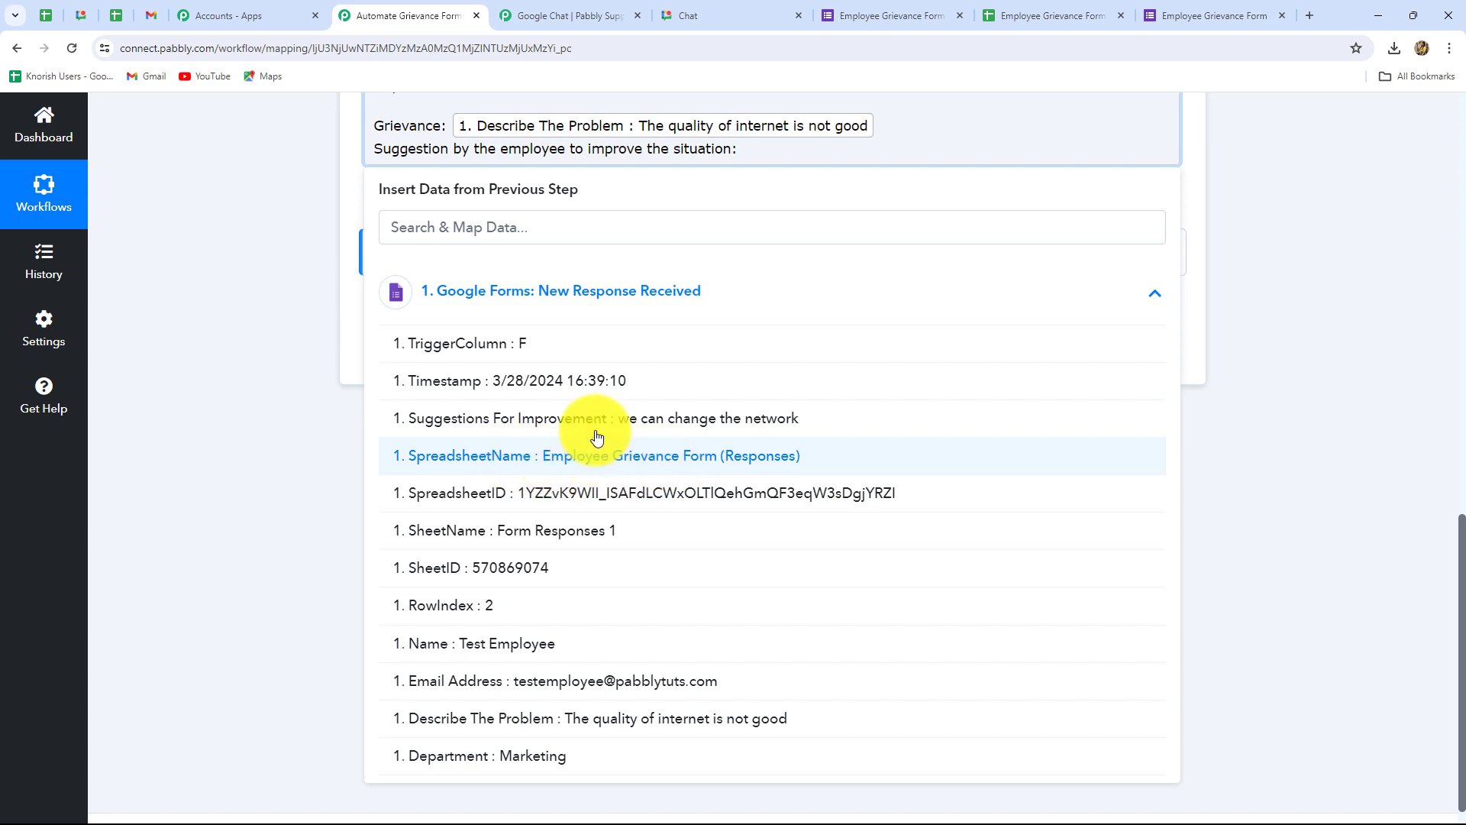
click(703, 422)
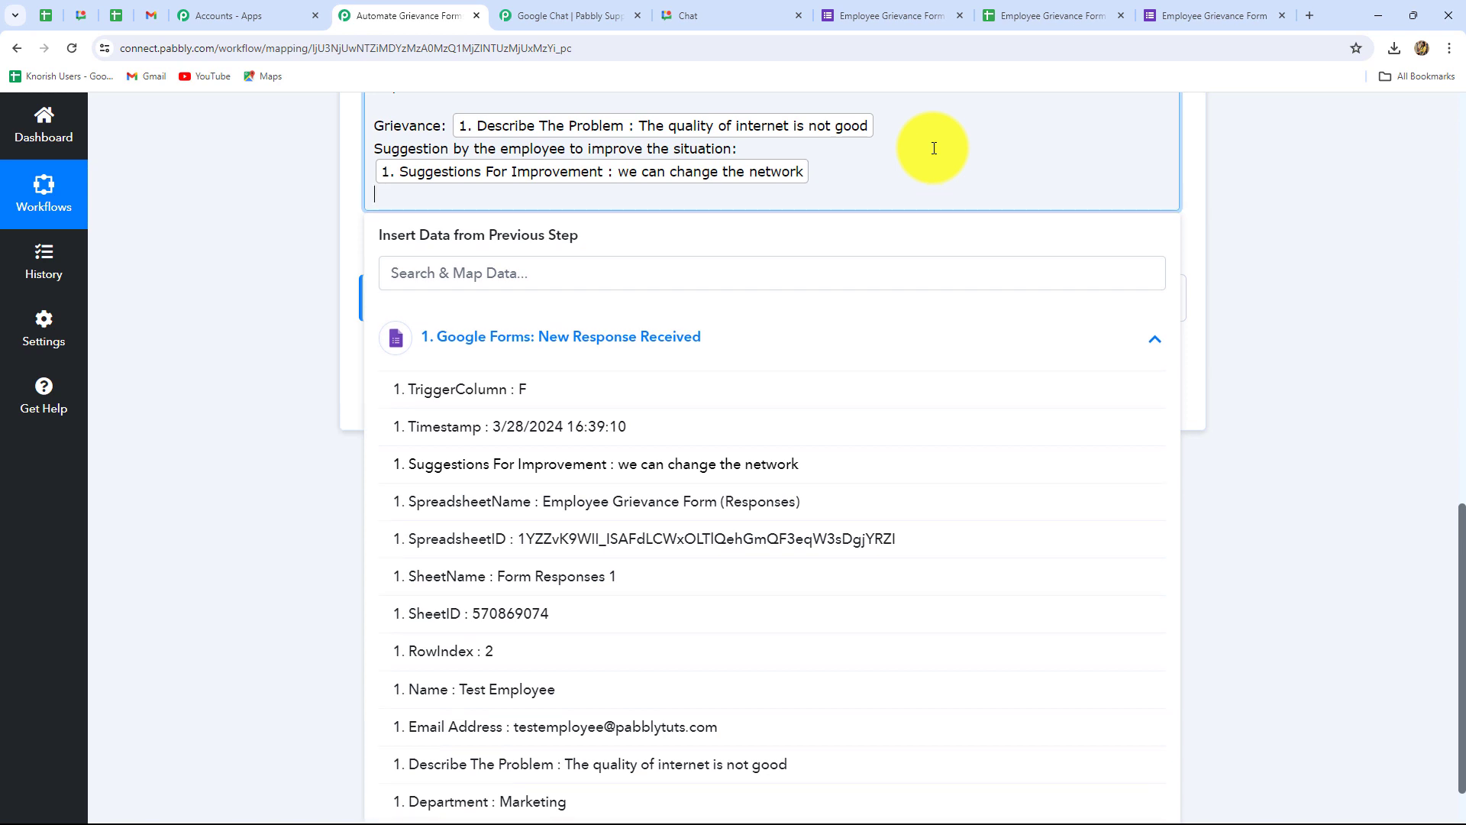
text(Please check this problem now and make necessary improvements.)
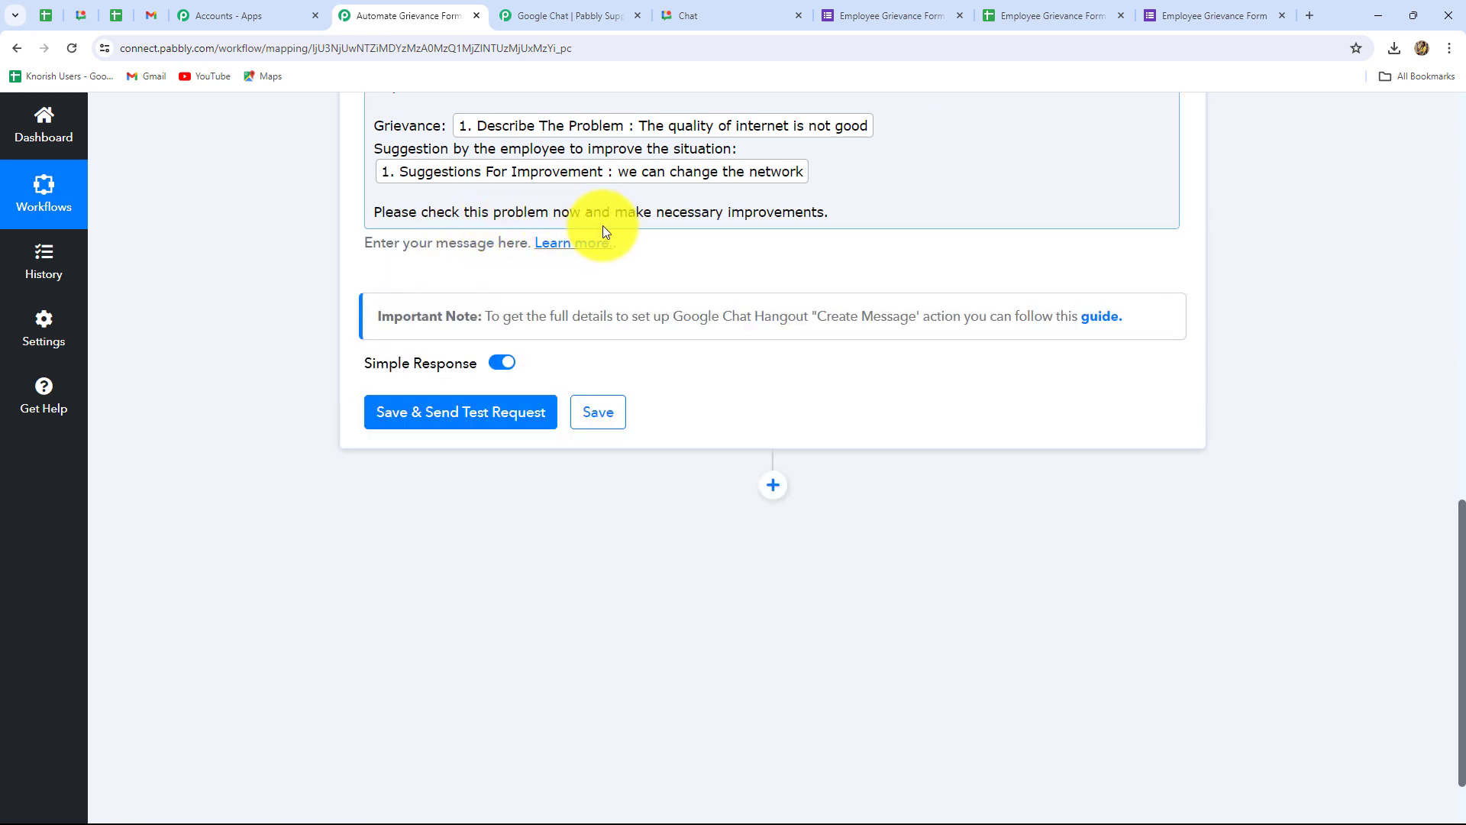
click(829, 217)
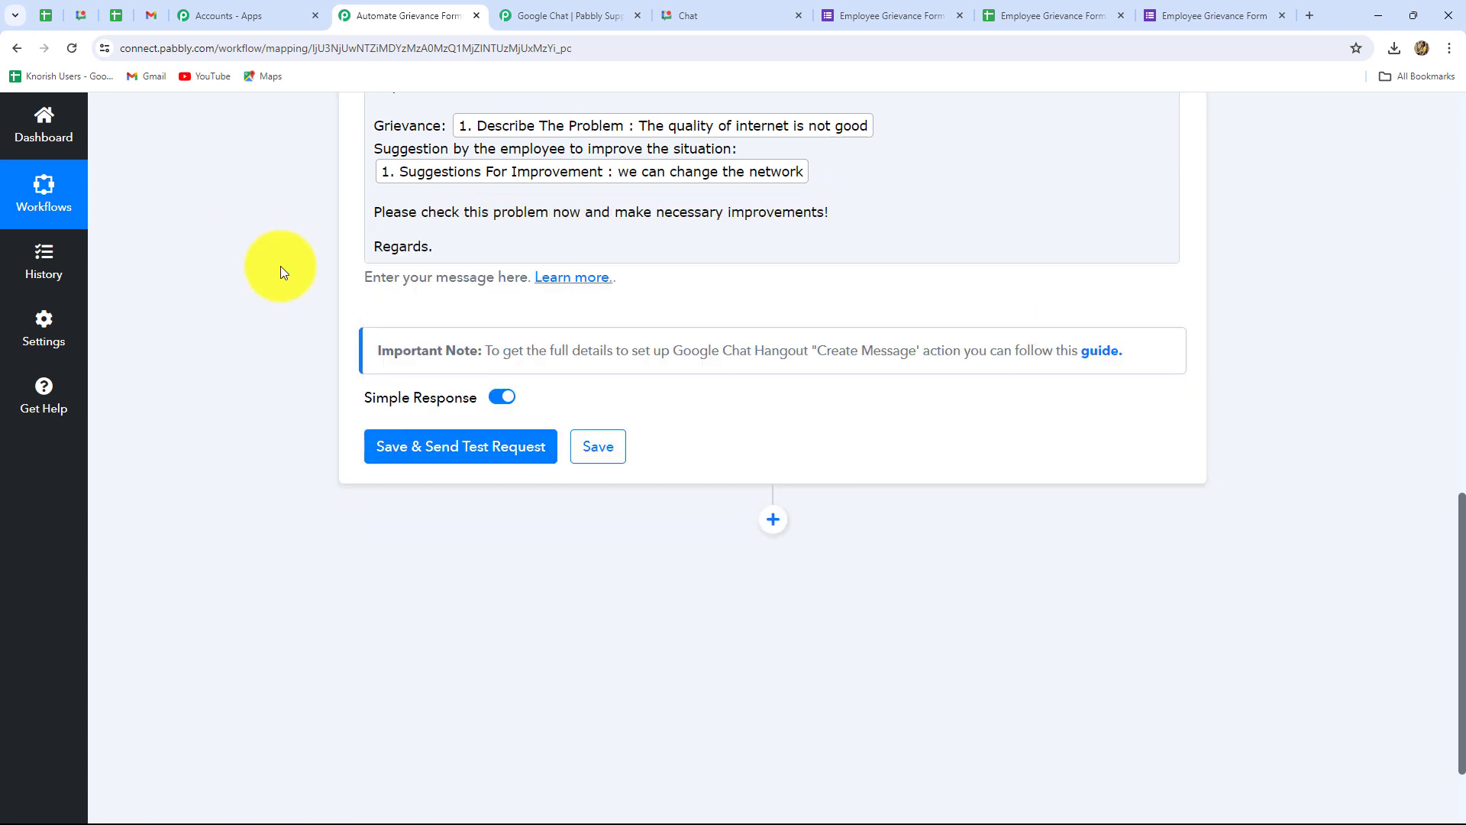
scroll(350, 295, up, 3)
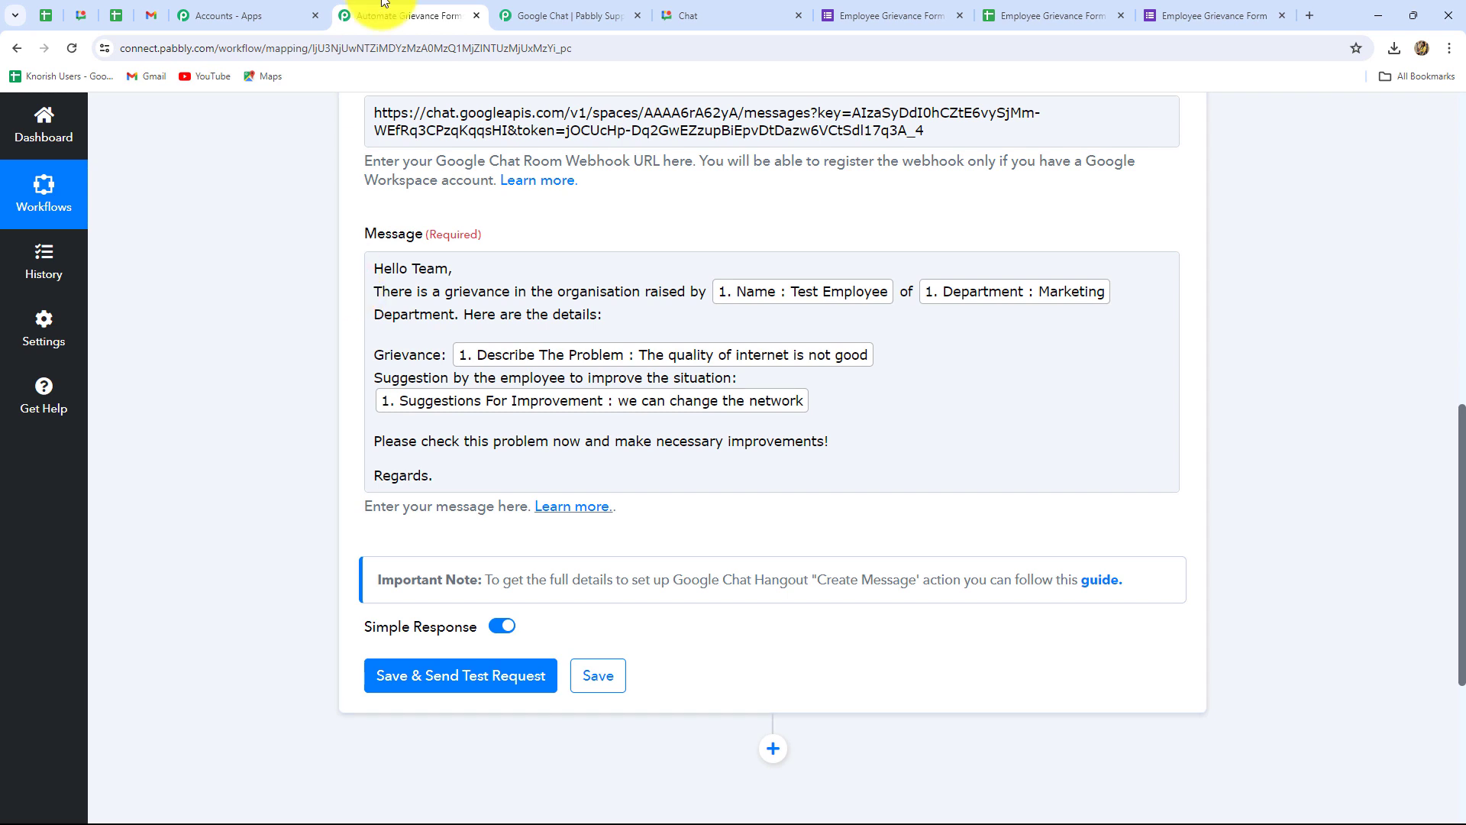
click(593, 391)
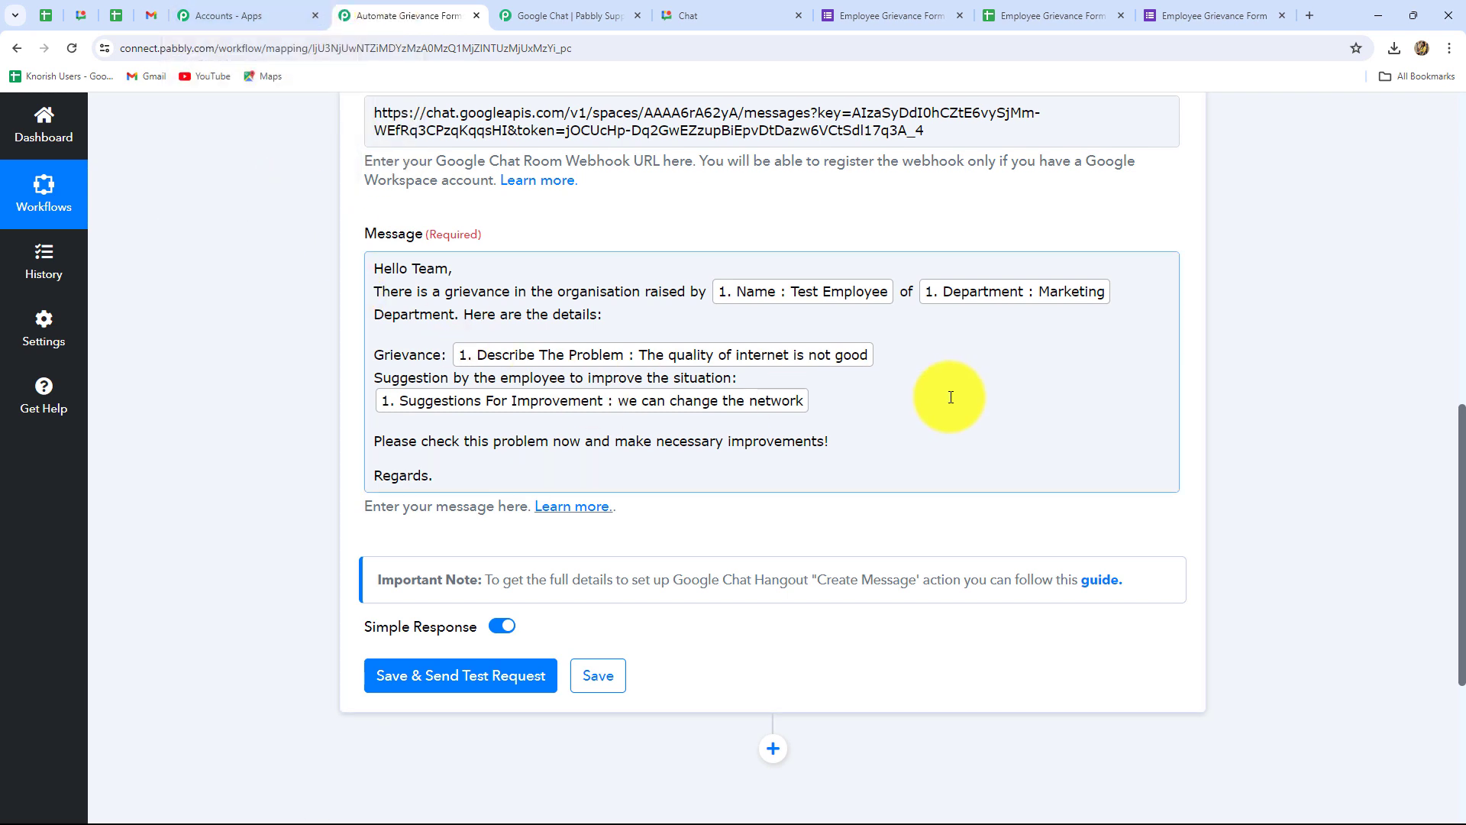
scroll(951, 397, down, 4)
Step: Send the Google Chat test request and review the 'New Employee Grievance!' response fields
click(456, 374)
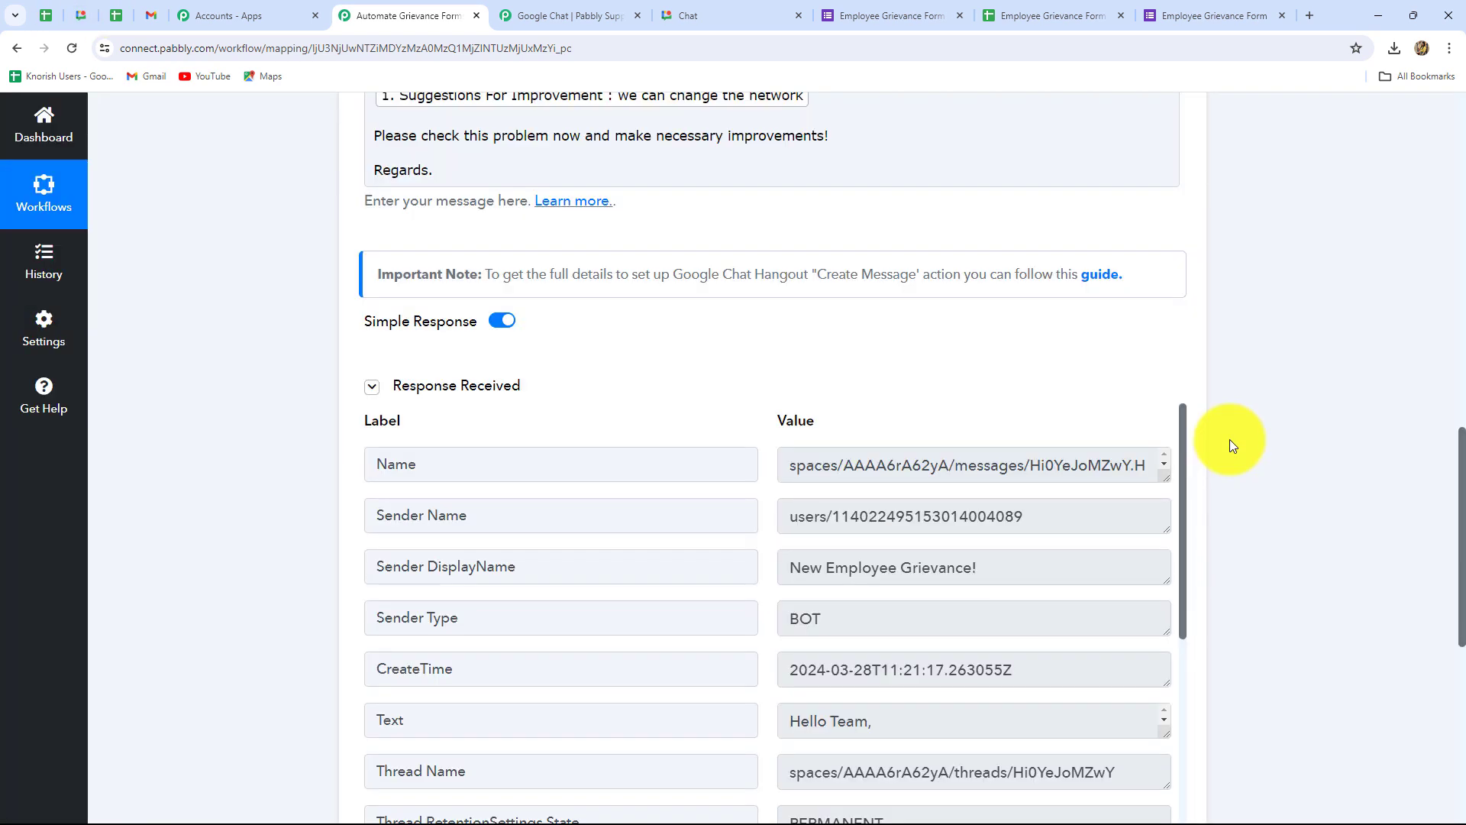
scroll(1064, 612, down, 5)
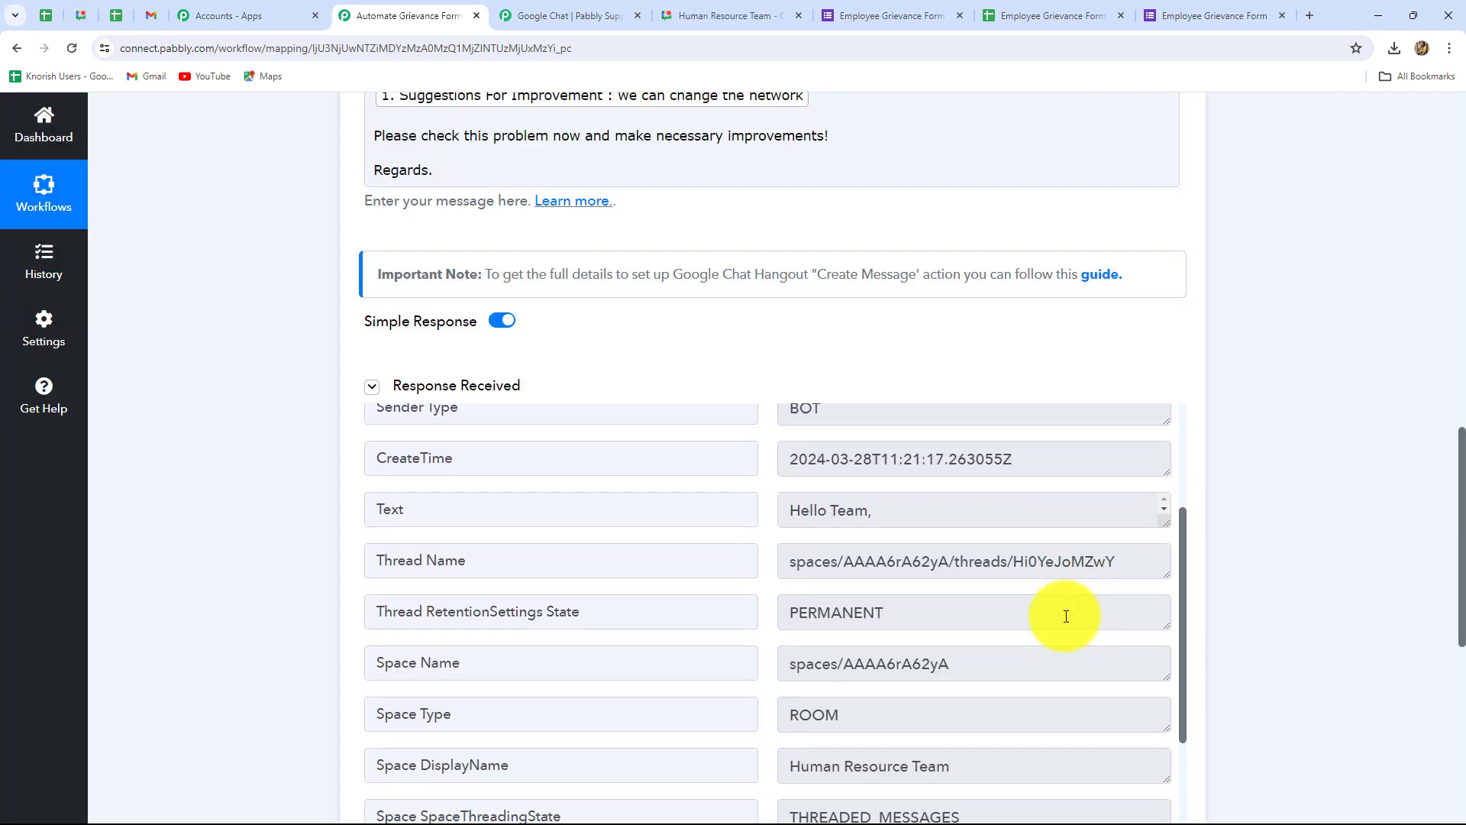
scroll(1066, 616, up, 5)
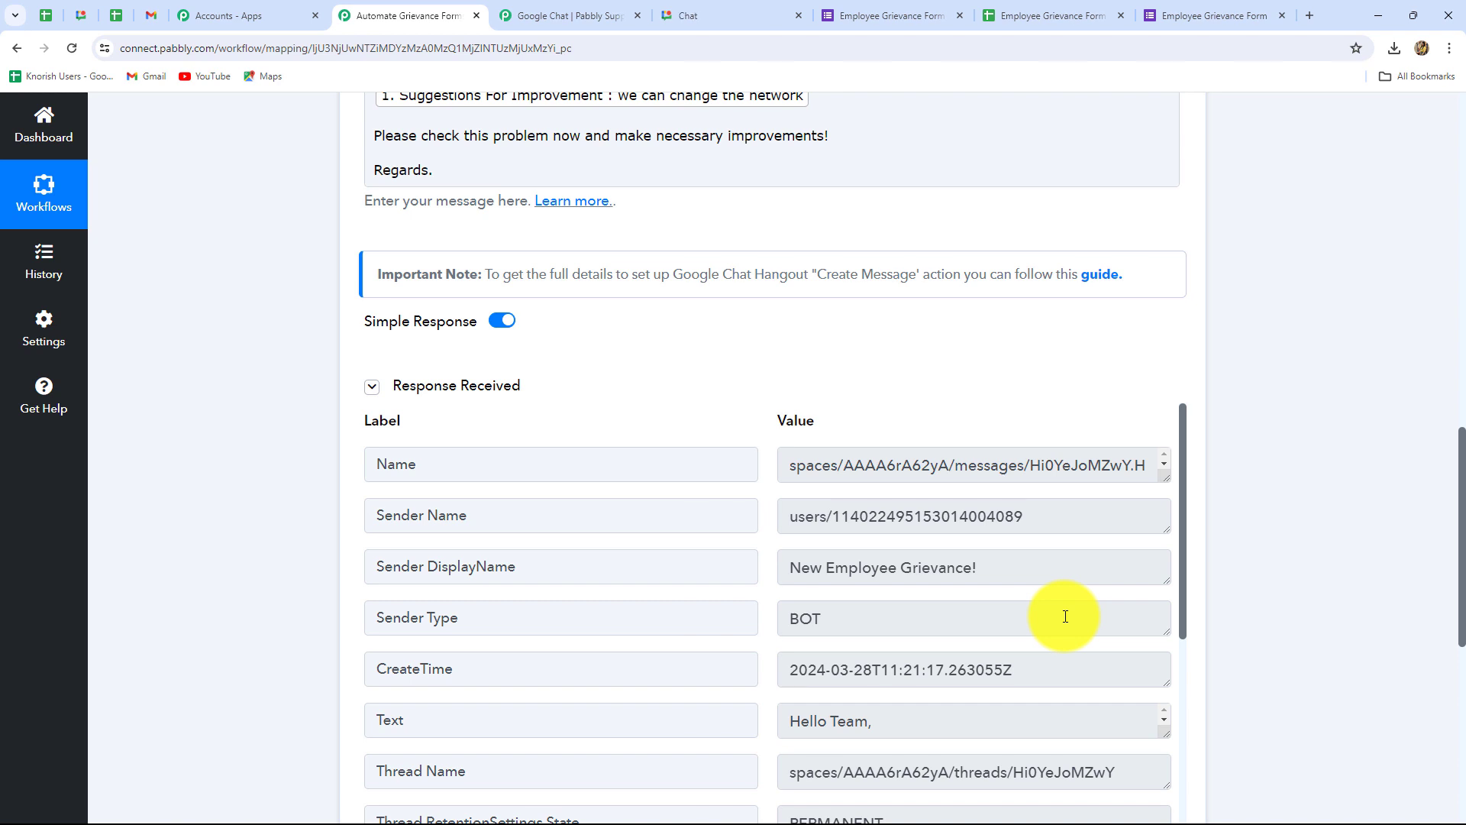
click(686, 9)
Step: Check the Marketing test grievance in the Human Resource Team space, then return to the form
click(17, 51)
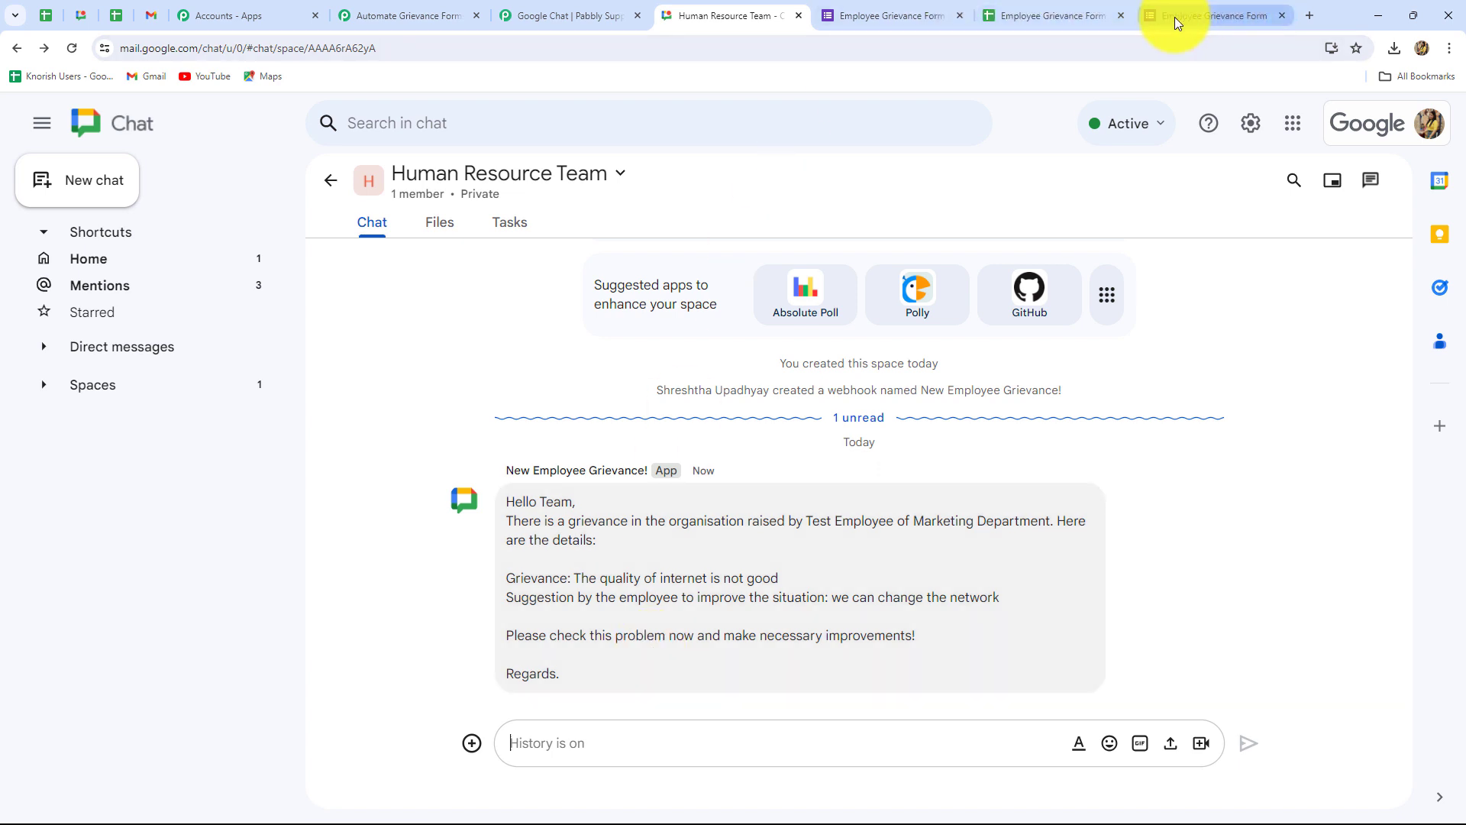
click(1184, 17)
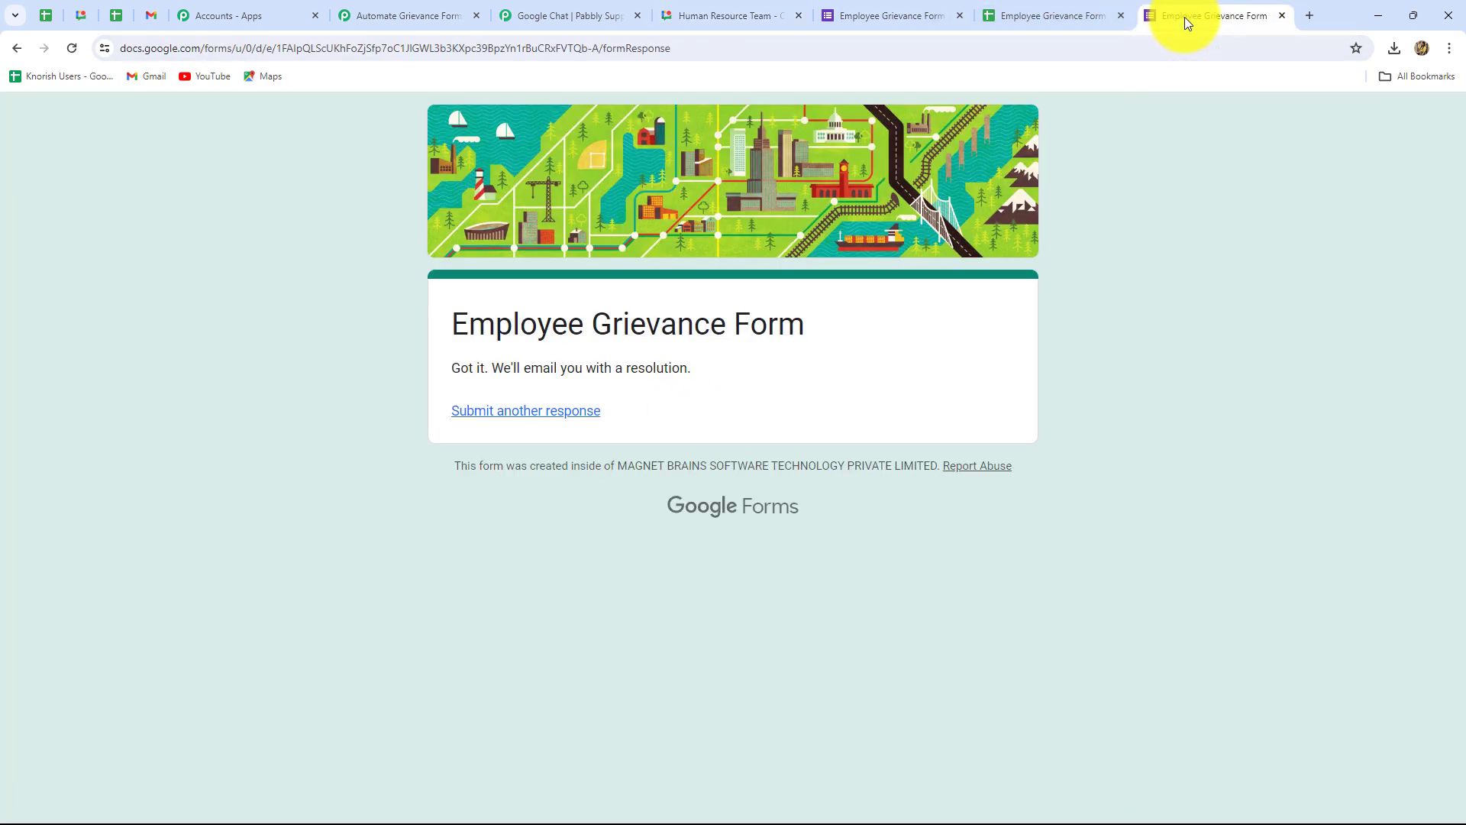
Step: Copy the Employee Grievance Form's shareable link and open it in a new tab
click(933, 13)
click(1300, 124)
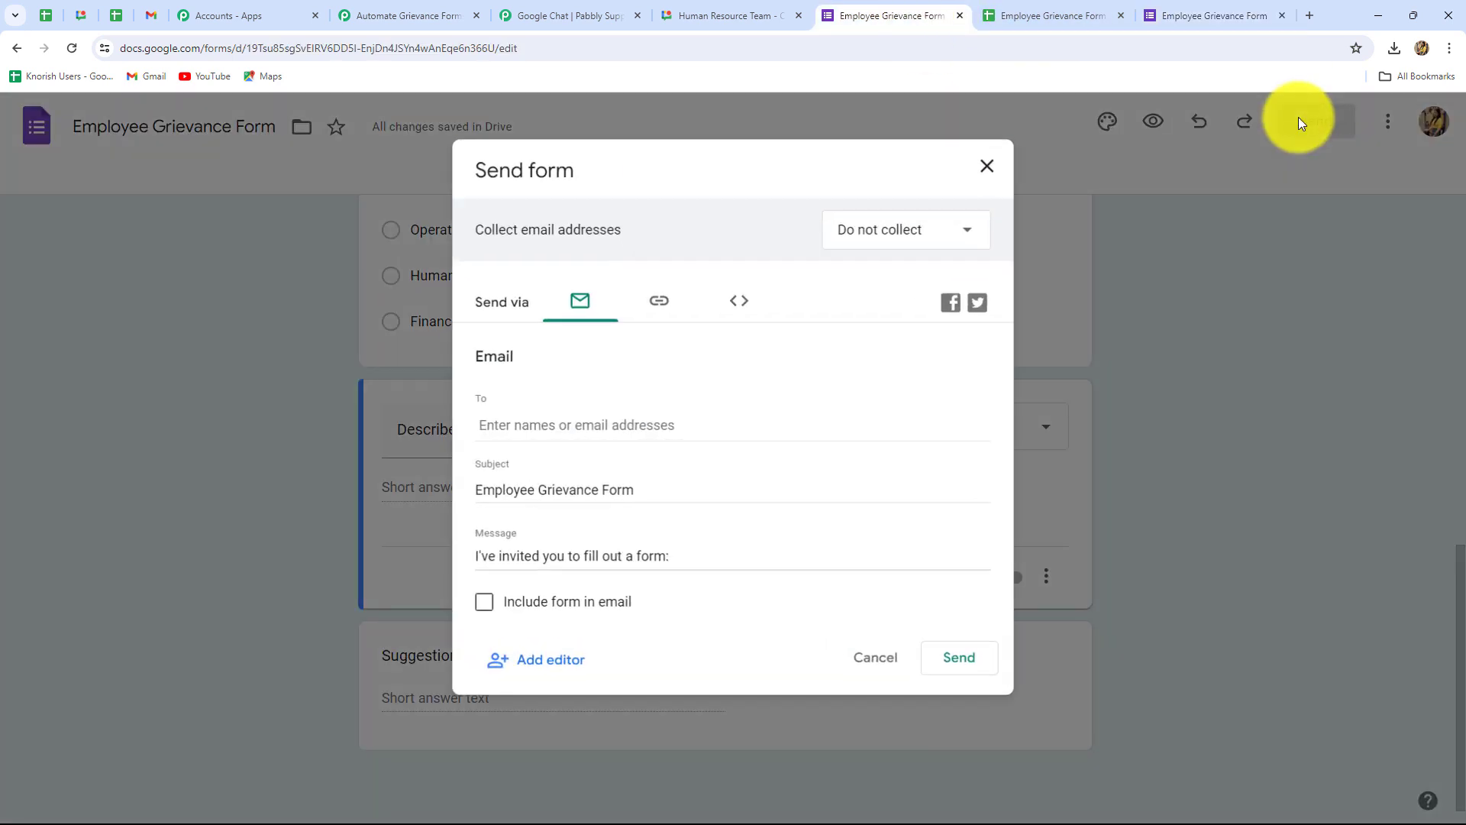
click(658, 298)
click(959, 448)
click(1308, 16)
key(ctrl+v)
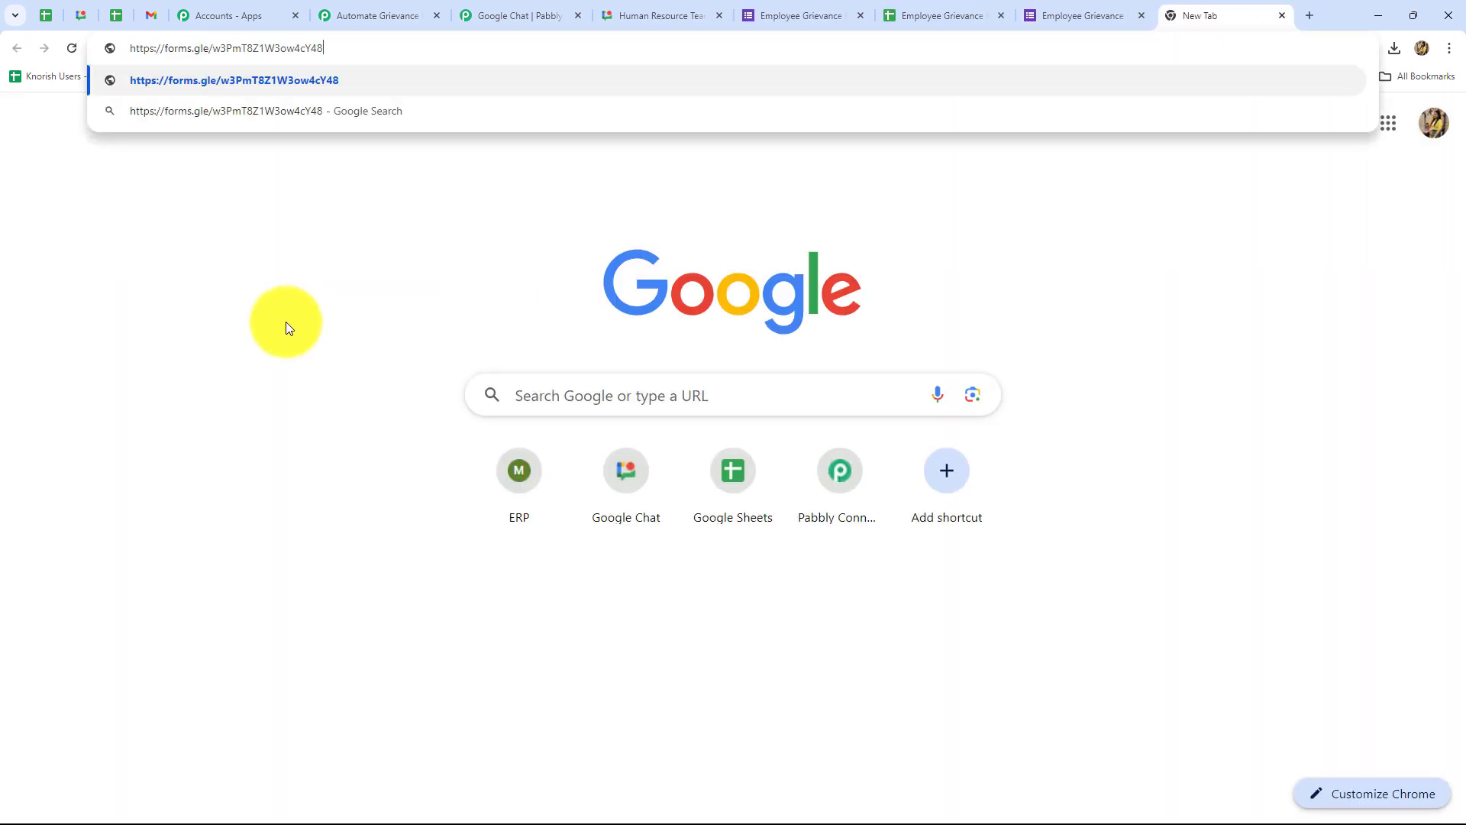
key(Return)
Step: Fill in the employee's name and e-mail address and choose the Technical Support department
scroll(206, 309, down, 4)
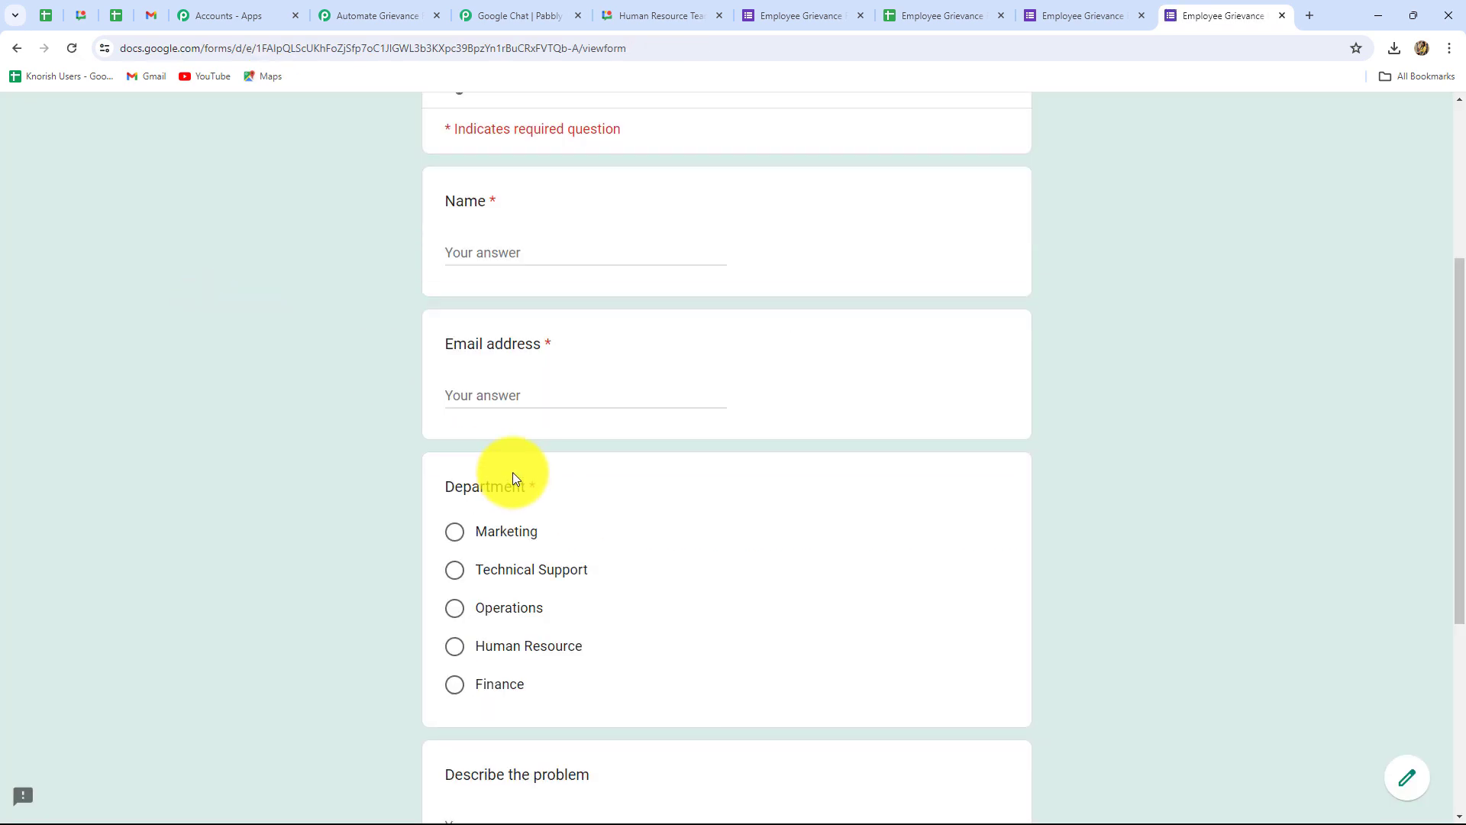
click(484, 250)
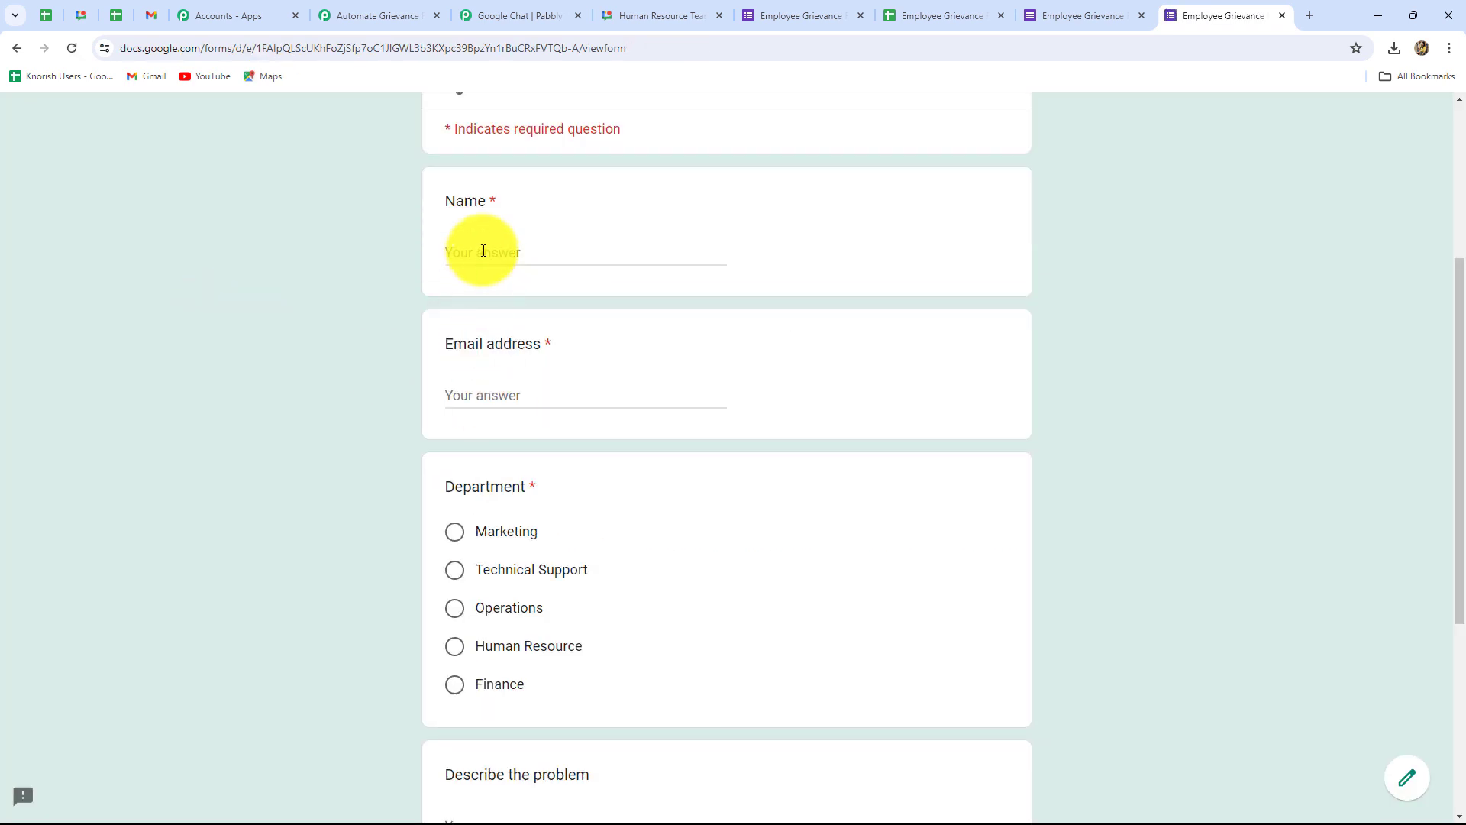
text(DUmmy User)
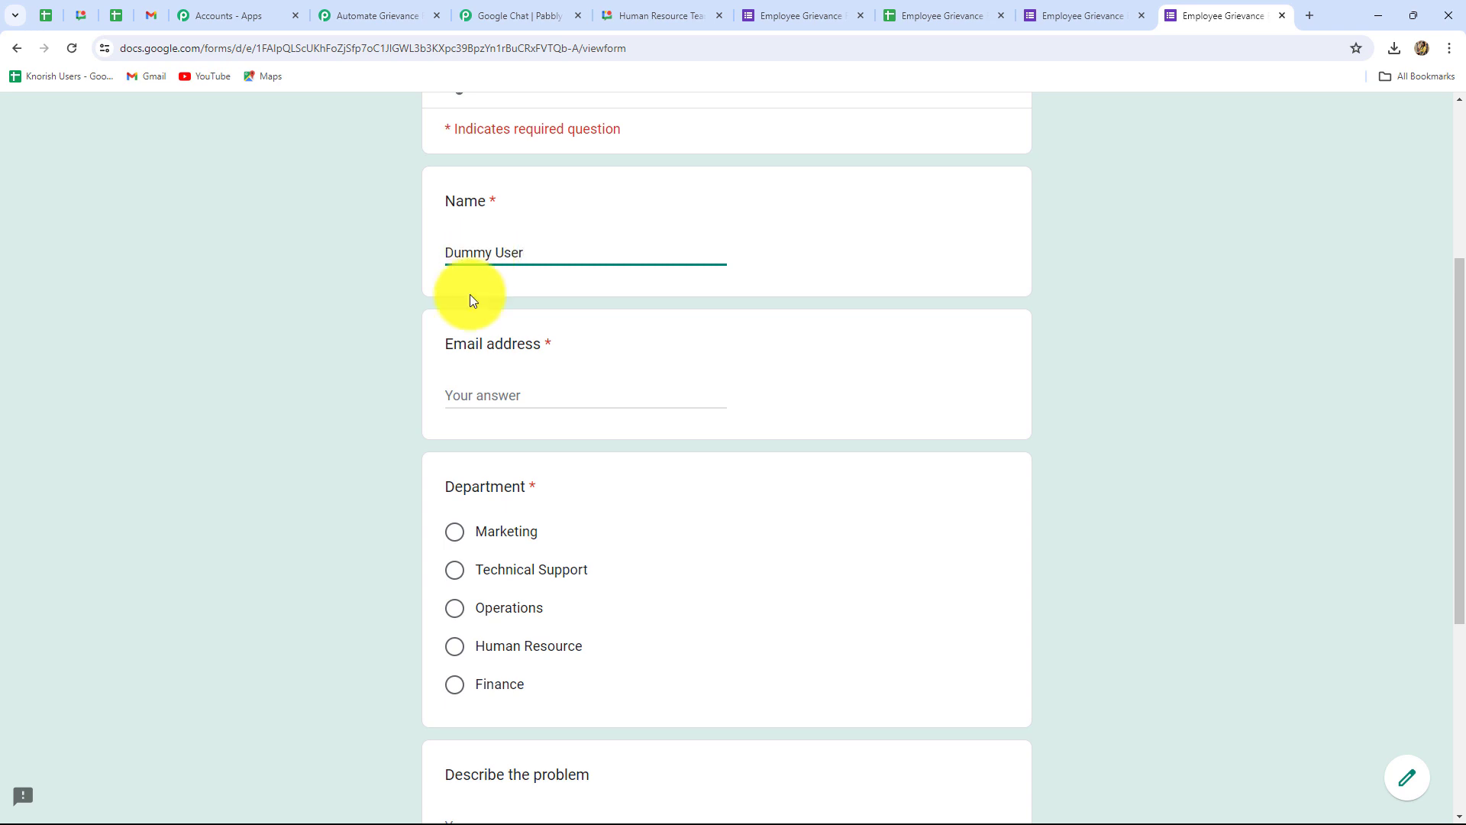
click(476, 392)
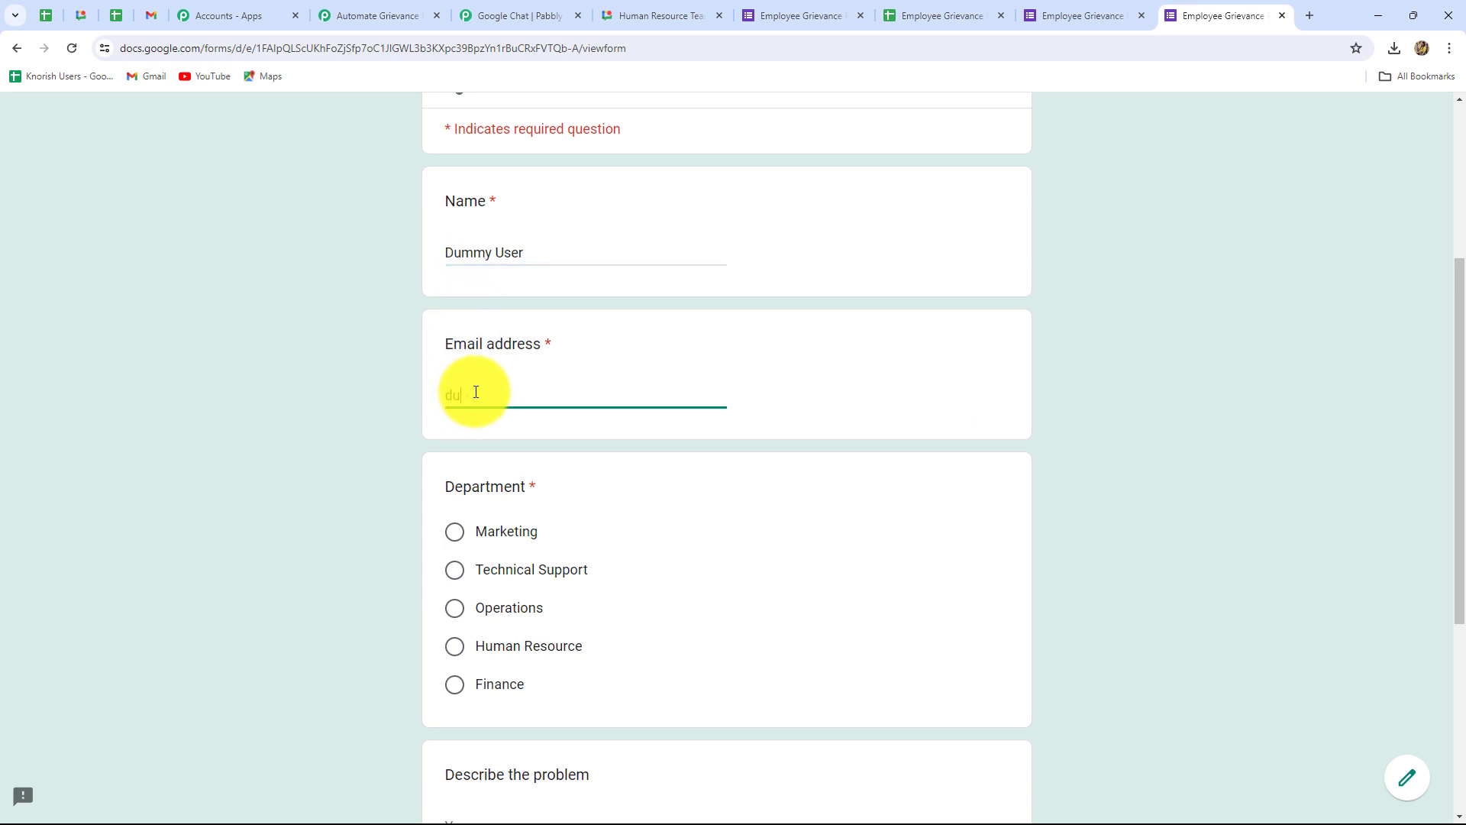
click(458, 580)
scroll(458, 581, down, 4)
Step: Enter 'Team is not supporting in projects.' and a monthly-feedback suggestion, then submit the form
click(464, 520)
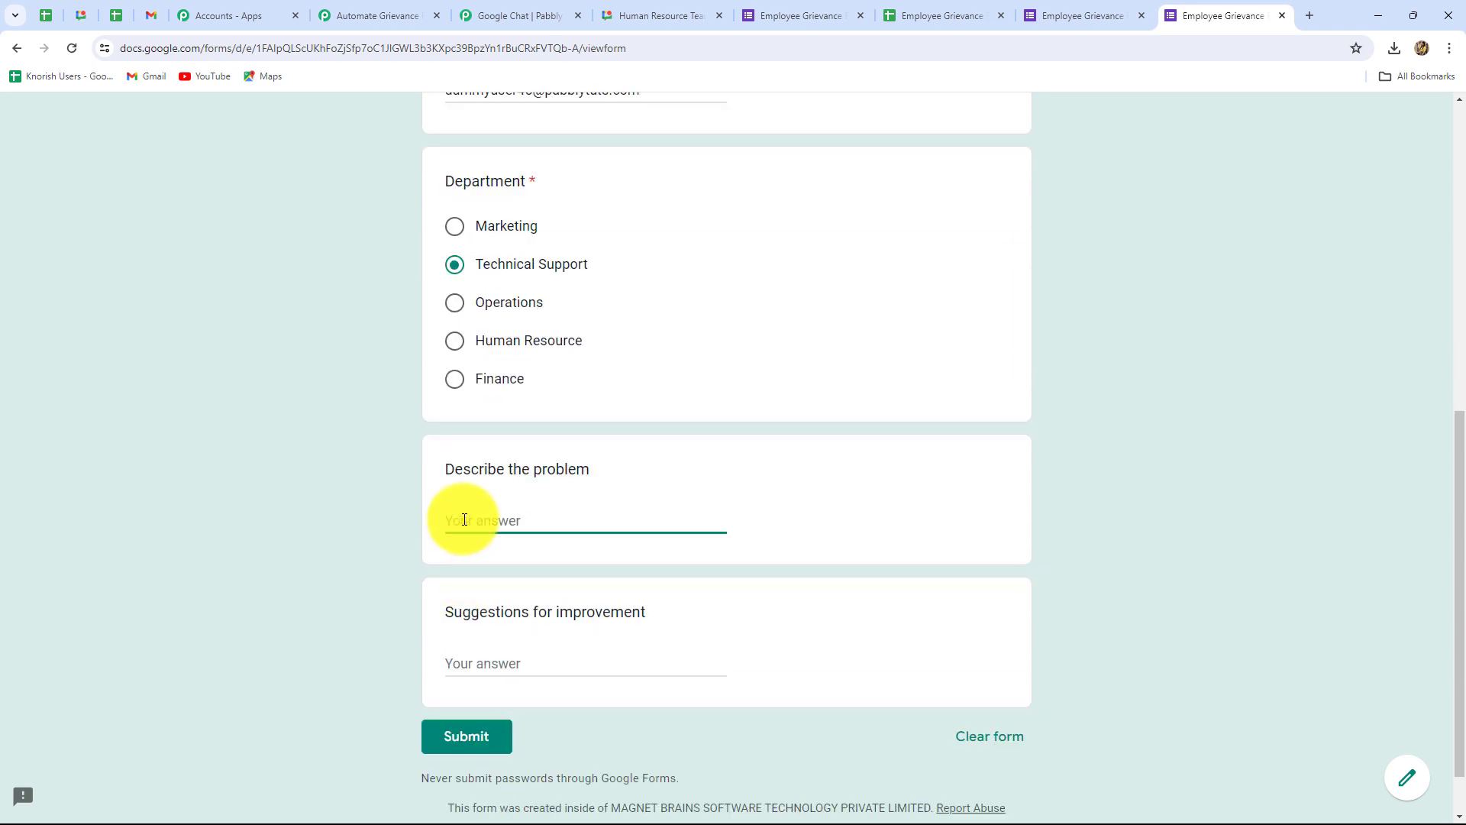
text(Team is not supporting in projects)
click(473, 547)
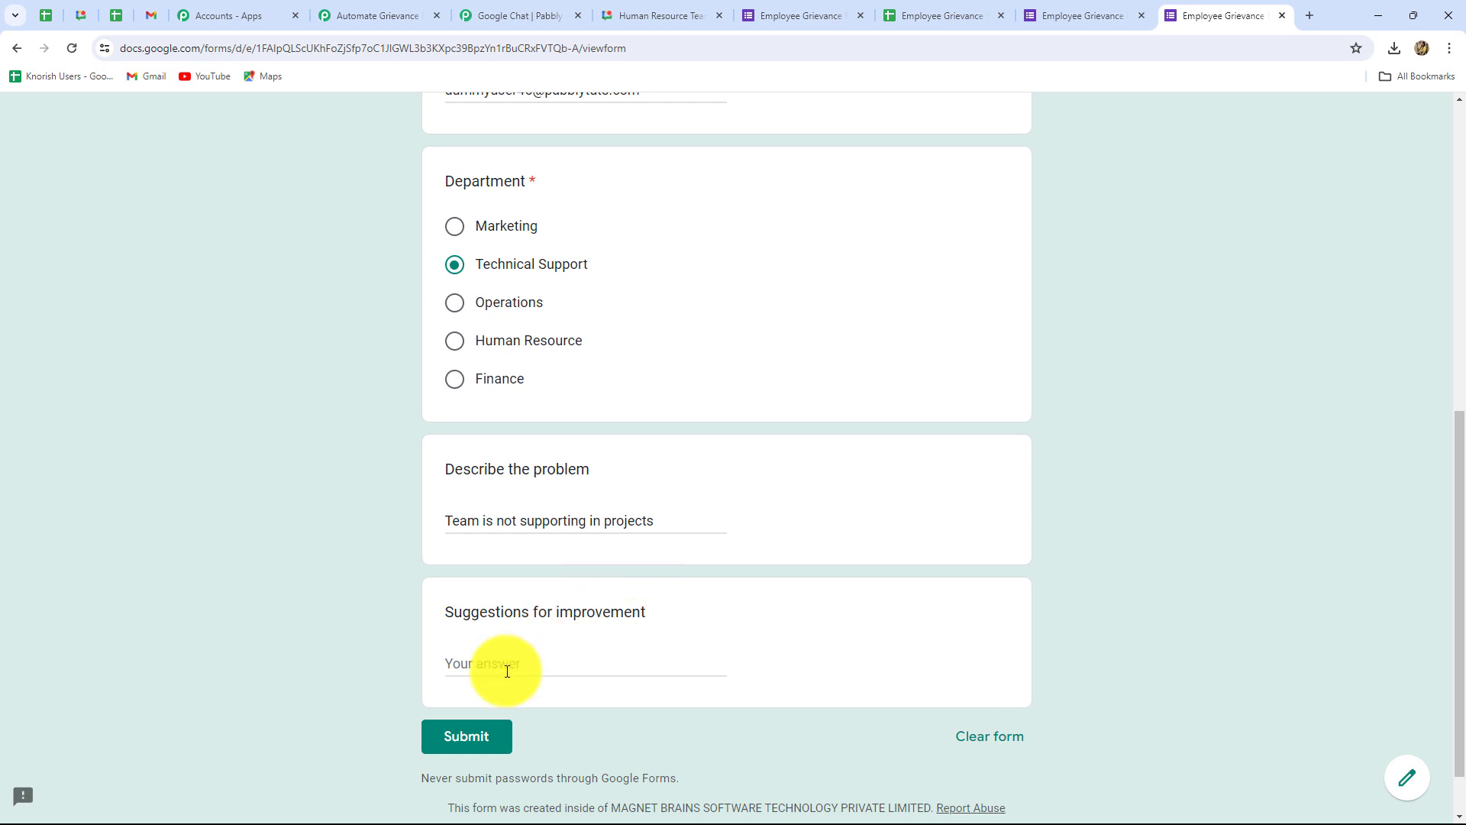
click(656, 525)
text(.)
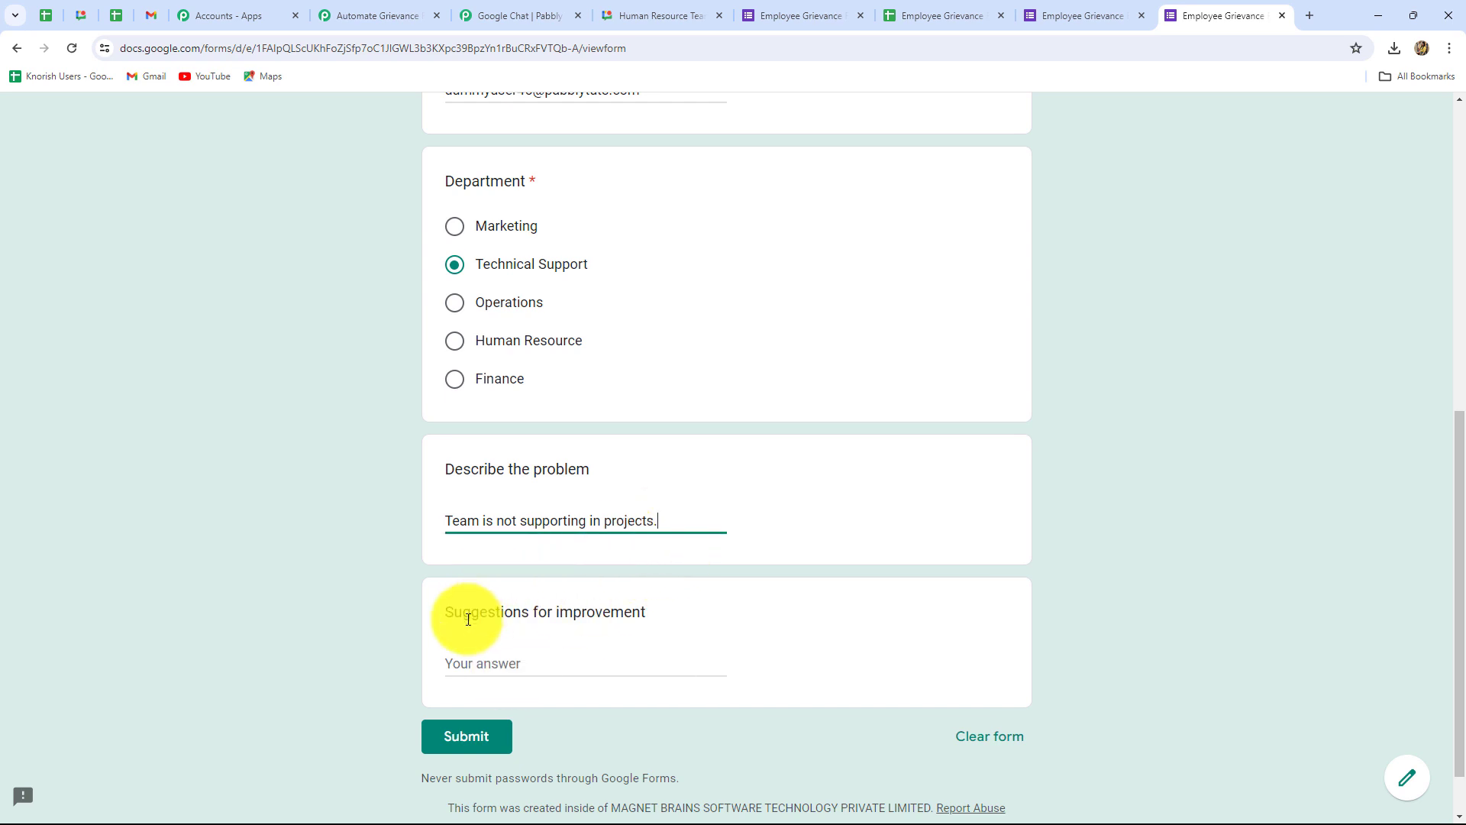
click(462, 658)
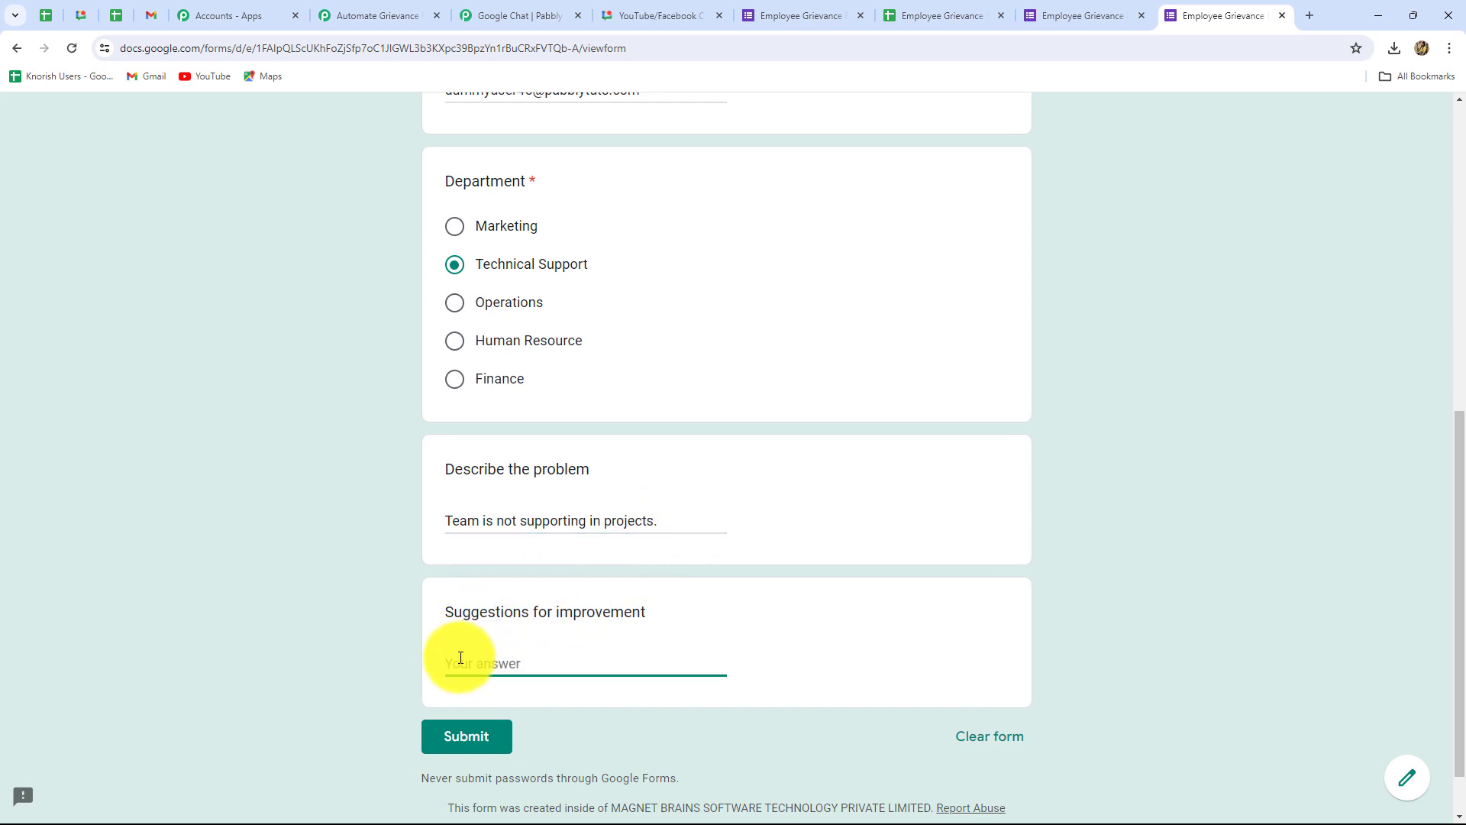
text(team feedbacks must be taken every month)
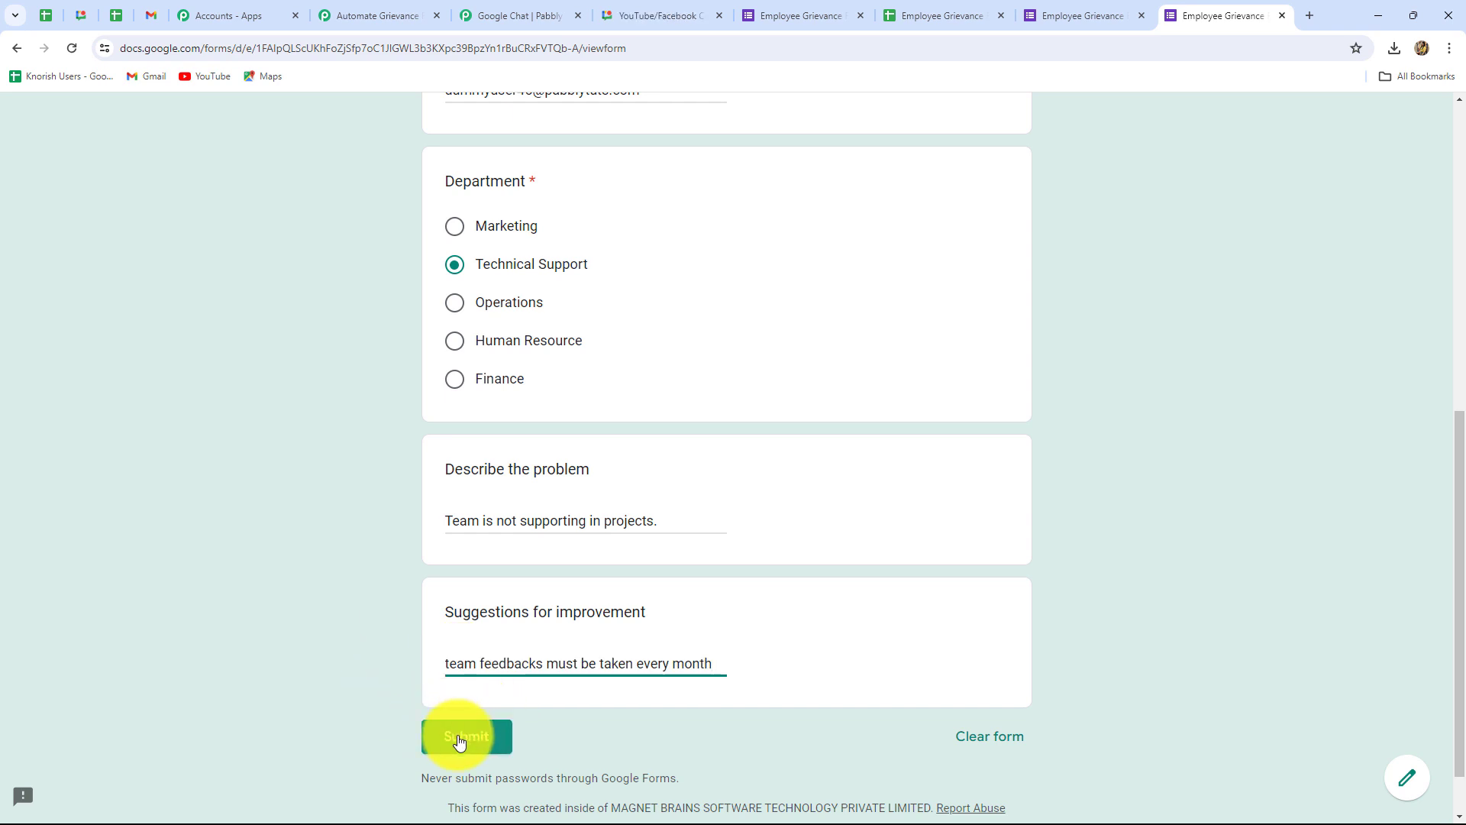
click(459, 737)
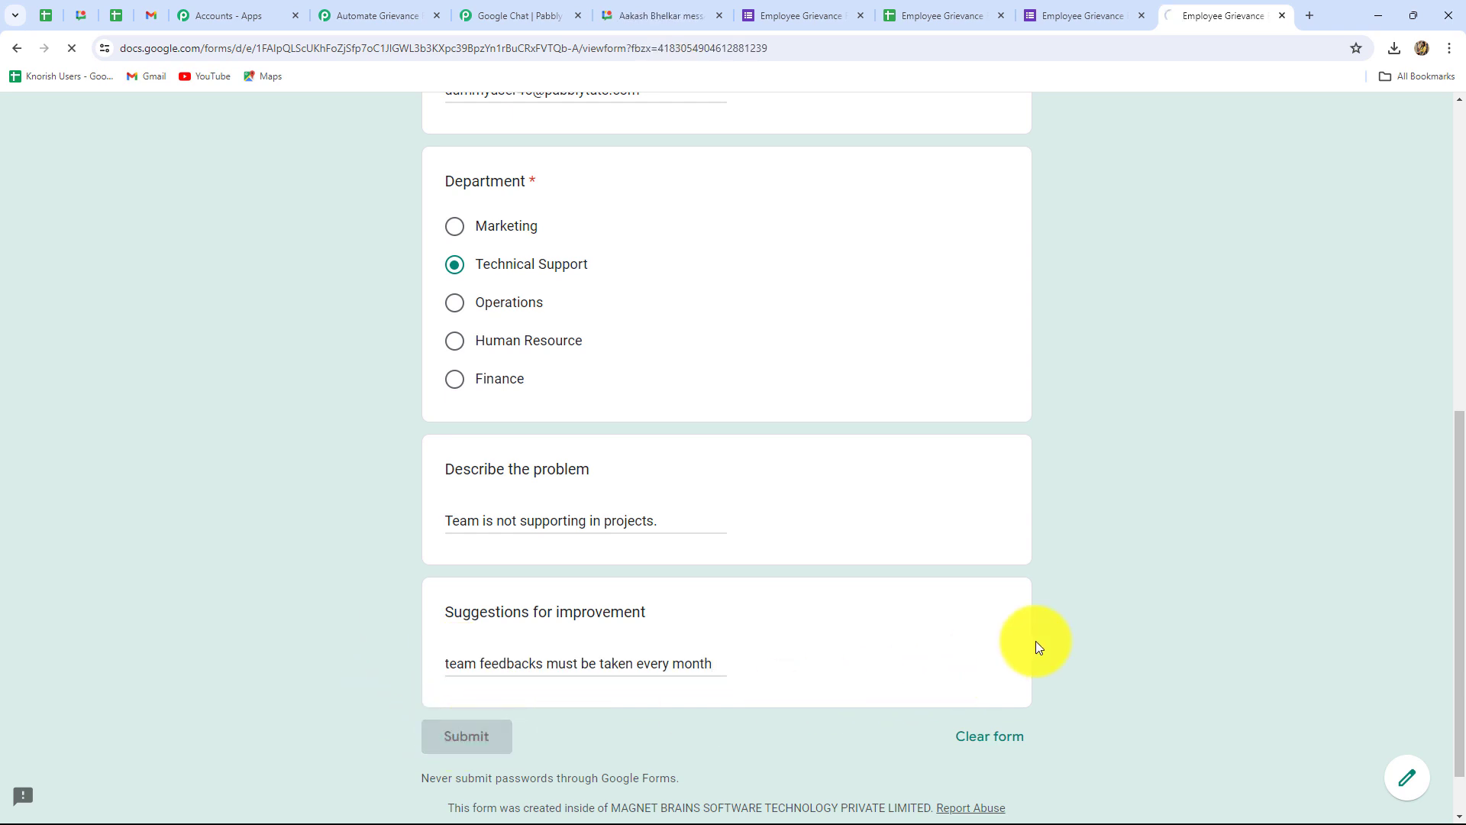
Step: Check row 3 of the responses sheet for the Technical Support grievance timestamped 3/28/2024 16:53:23
click(927, 21)
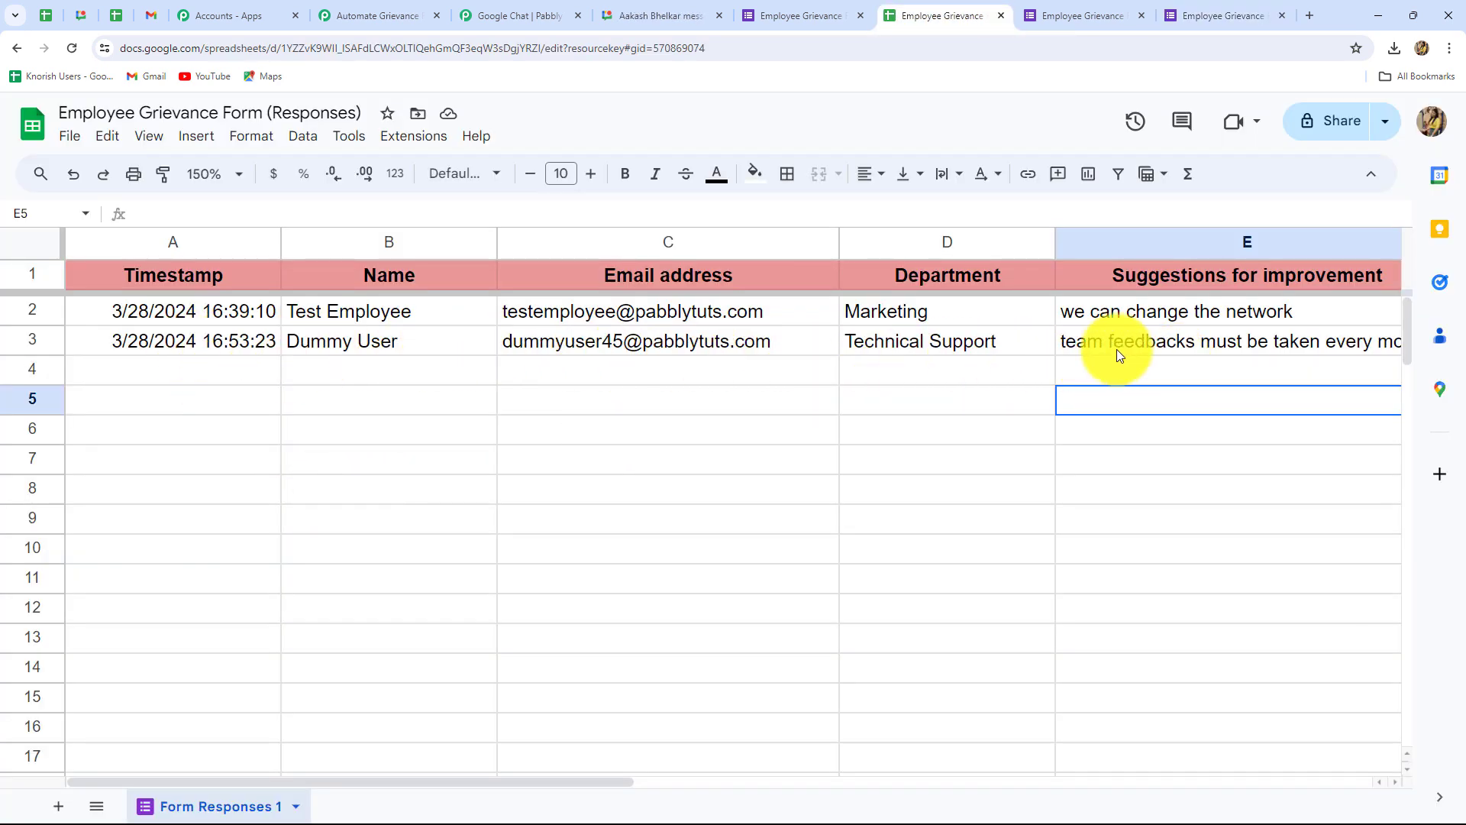
Step: Verify the Technical Support grievance message in Human Resource Team, then return to the Pabbly workflow
click(625, 11)
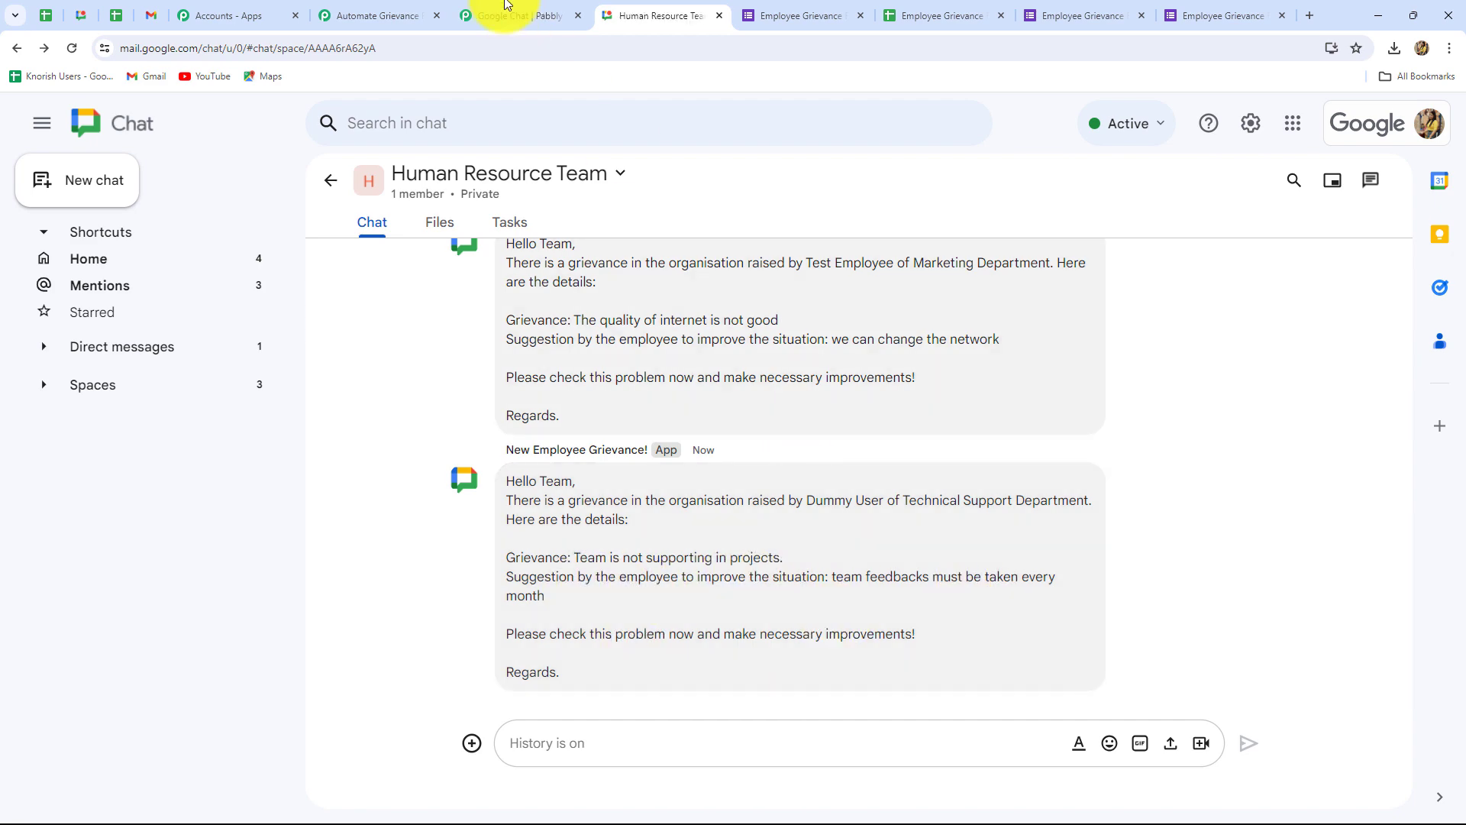
click(376, 16)
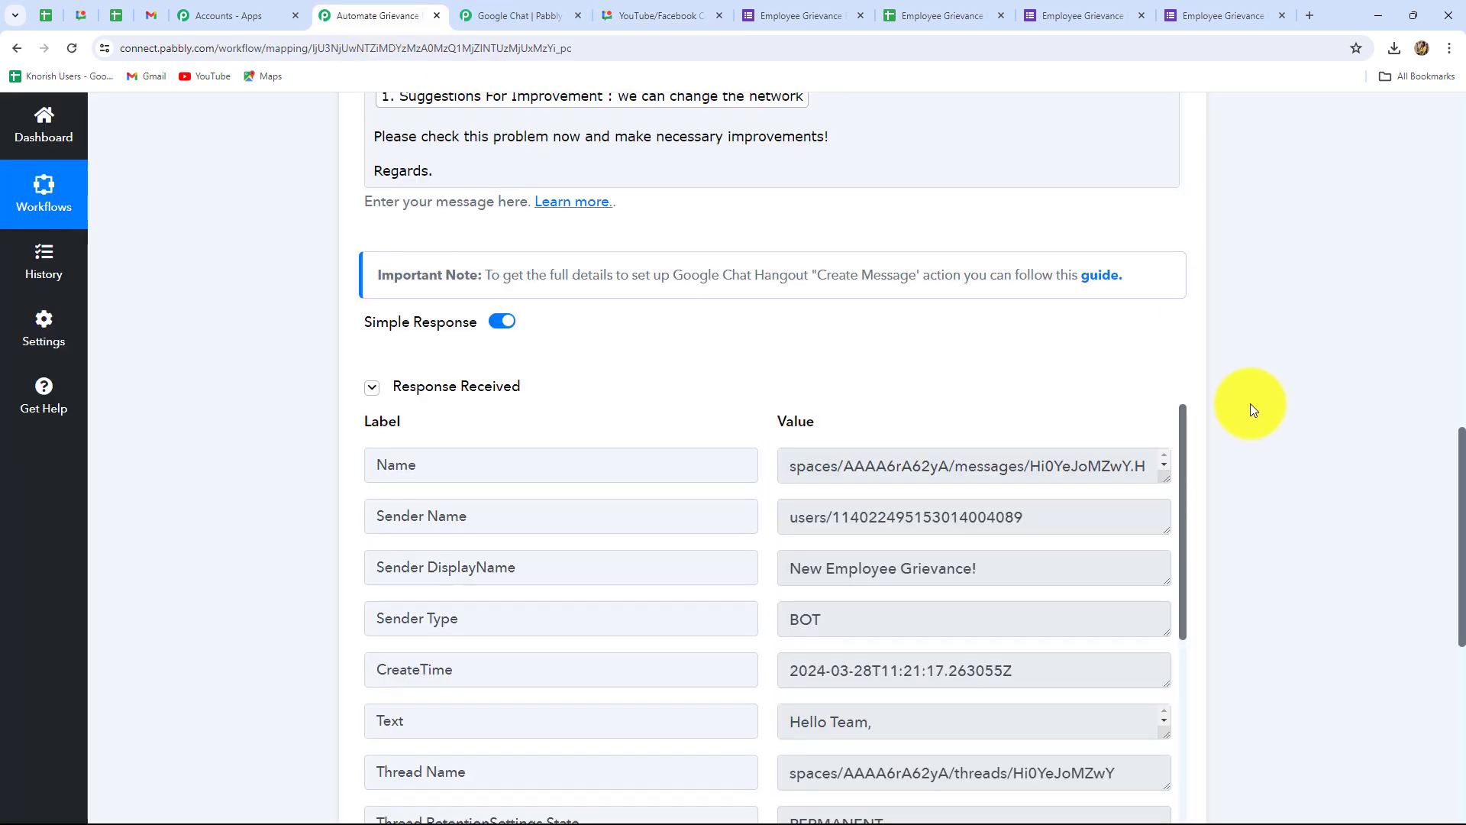
scroll(1253, 410, up, 15)
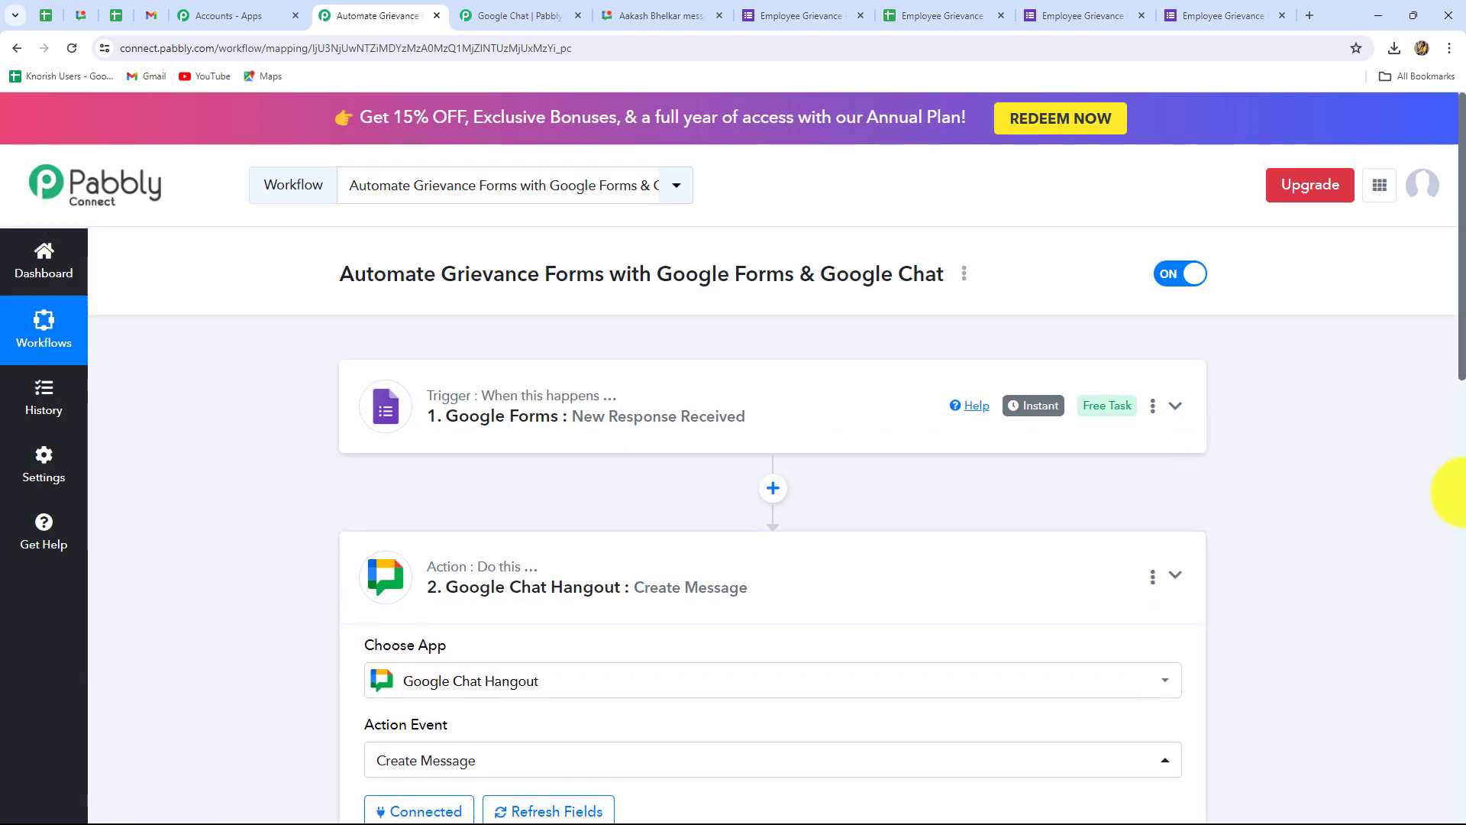